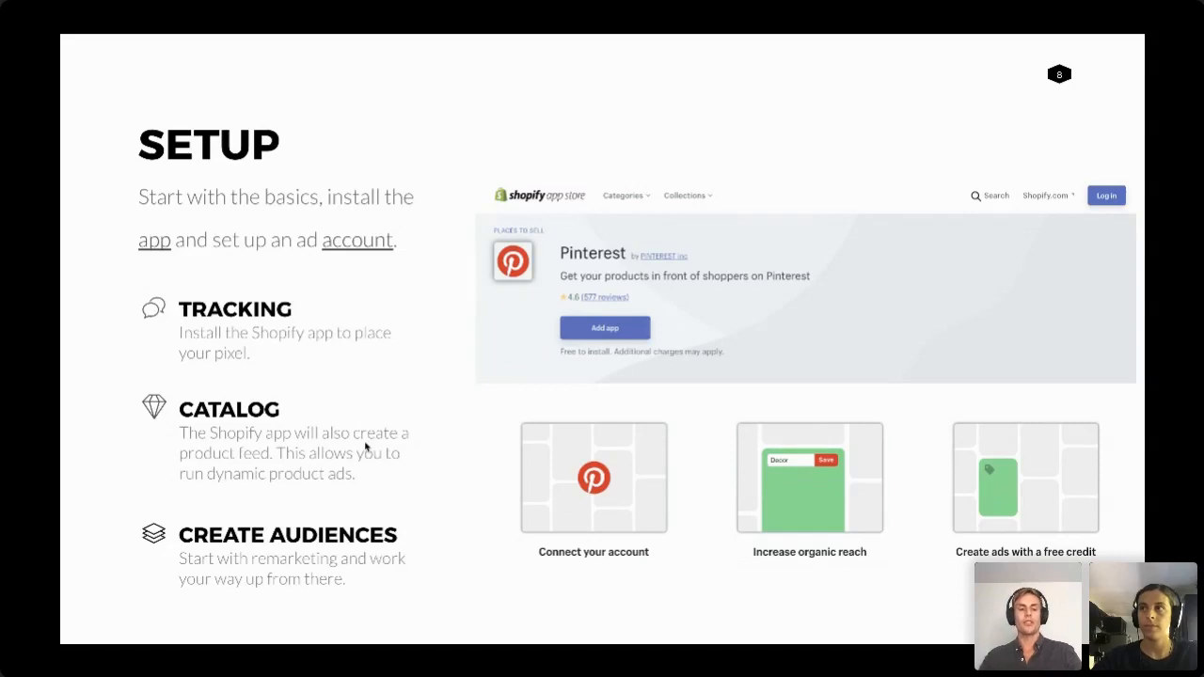
# Leave the slideshow and look over the Pinterest app's listing in the Shopify App Store
pyautogui.press('Escape')
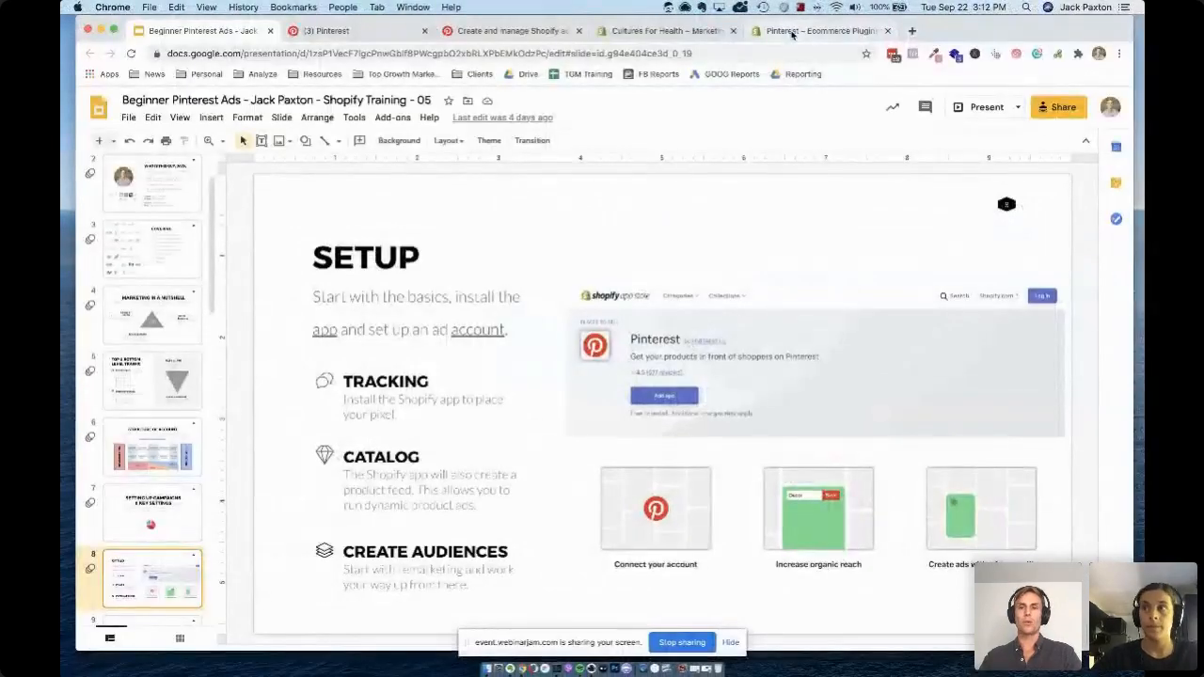
pyautogui.click(791, 31)
pyautogui.scroll(-2, 433, 324)
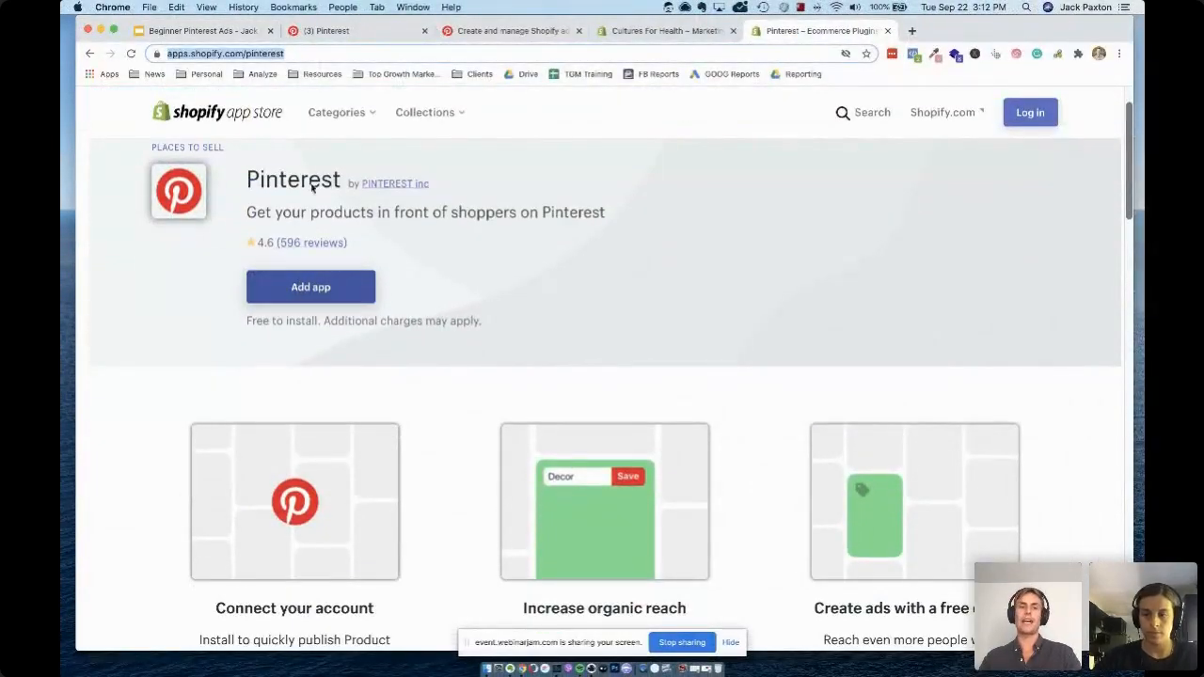
pyautogui.scroll(2, 428, 291)
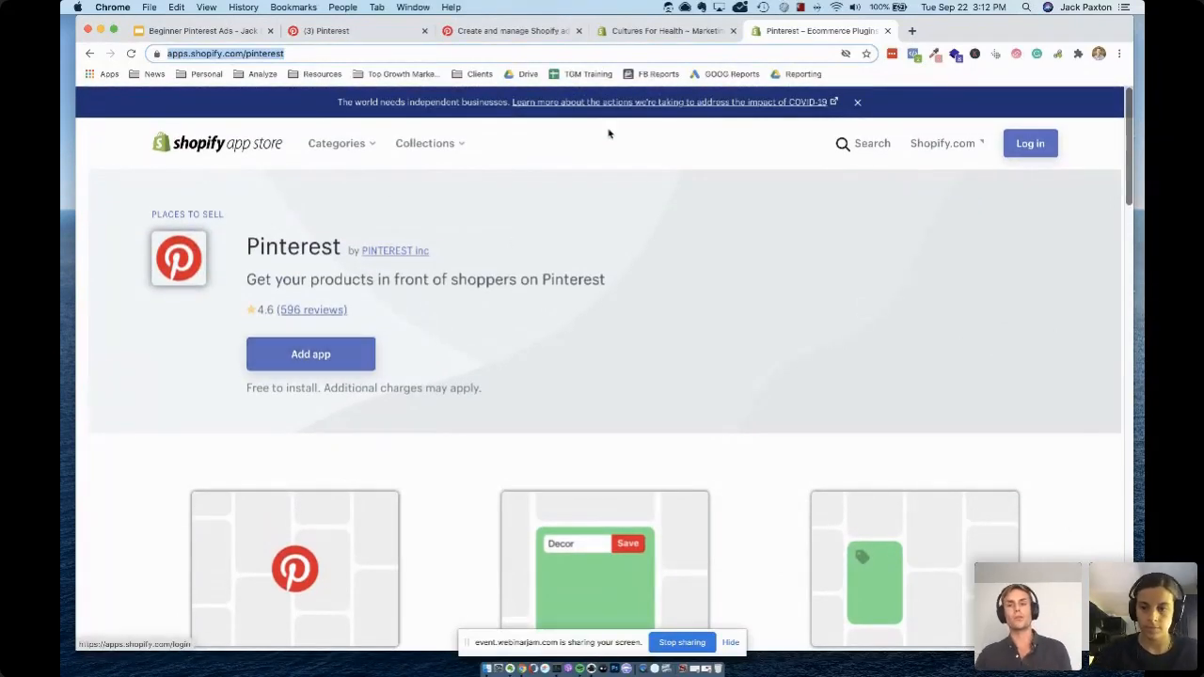
pyautogui.click(214, 30)
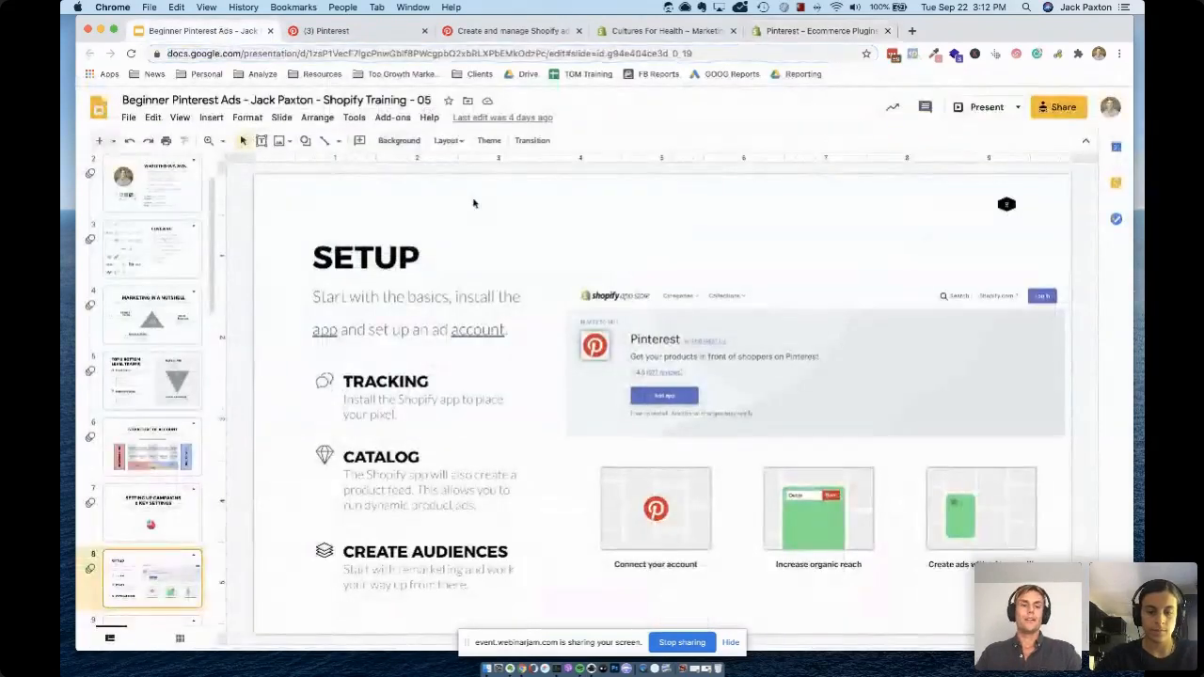
pyautogui.scroll(-5, 161, 398)
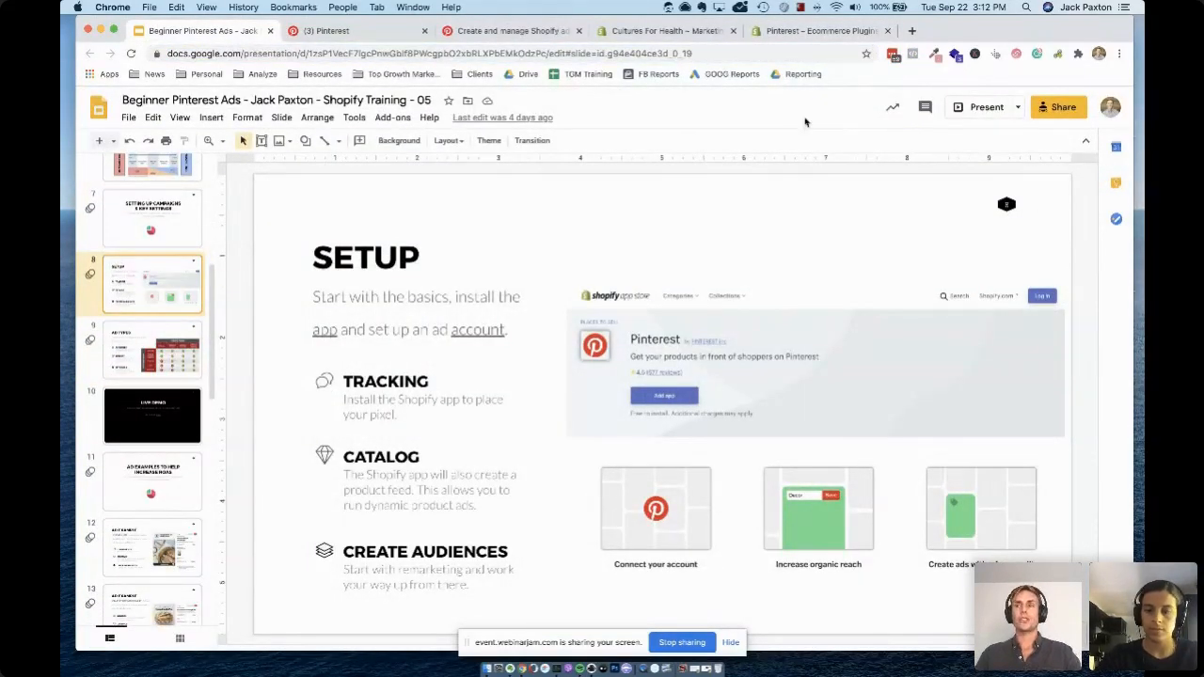
pyautogui.click(794, 32)
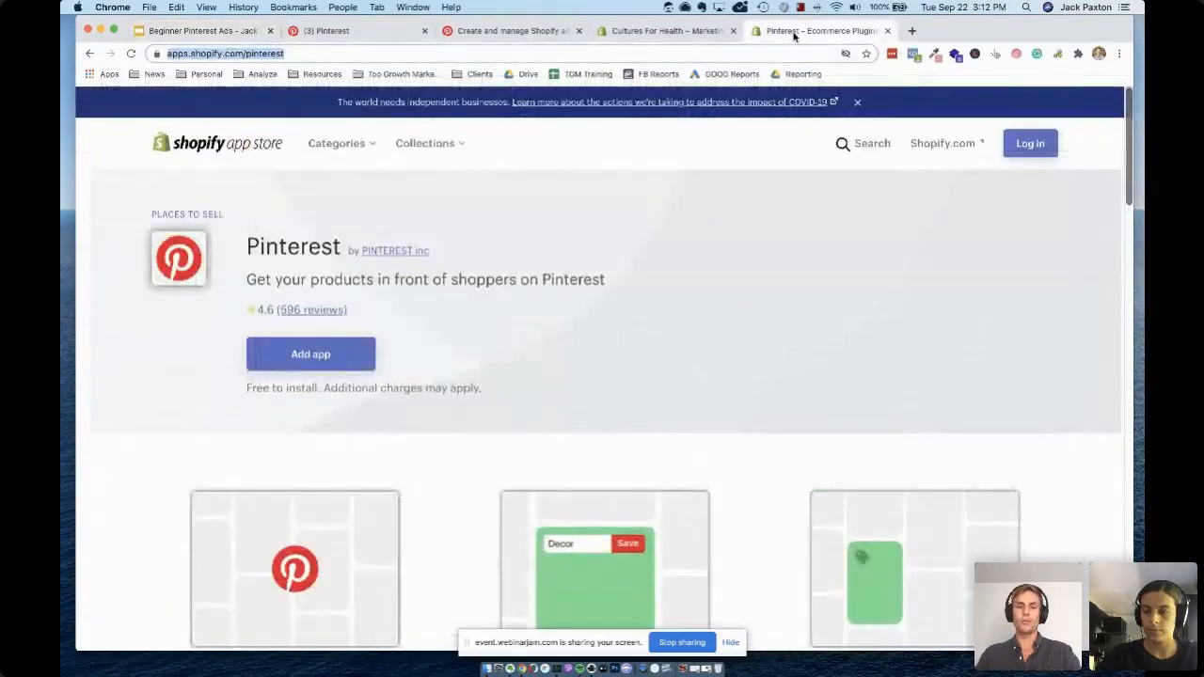
# Review the Marketing overview and available sales channels in the Cultures For Health Shopify admin
pyautogui.click(621, 34)
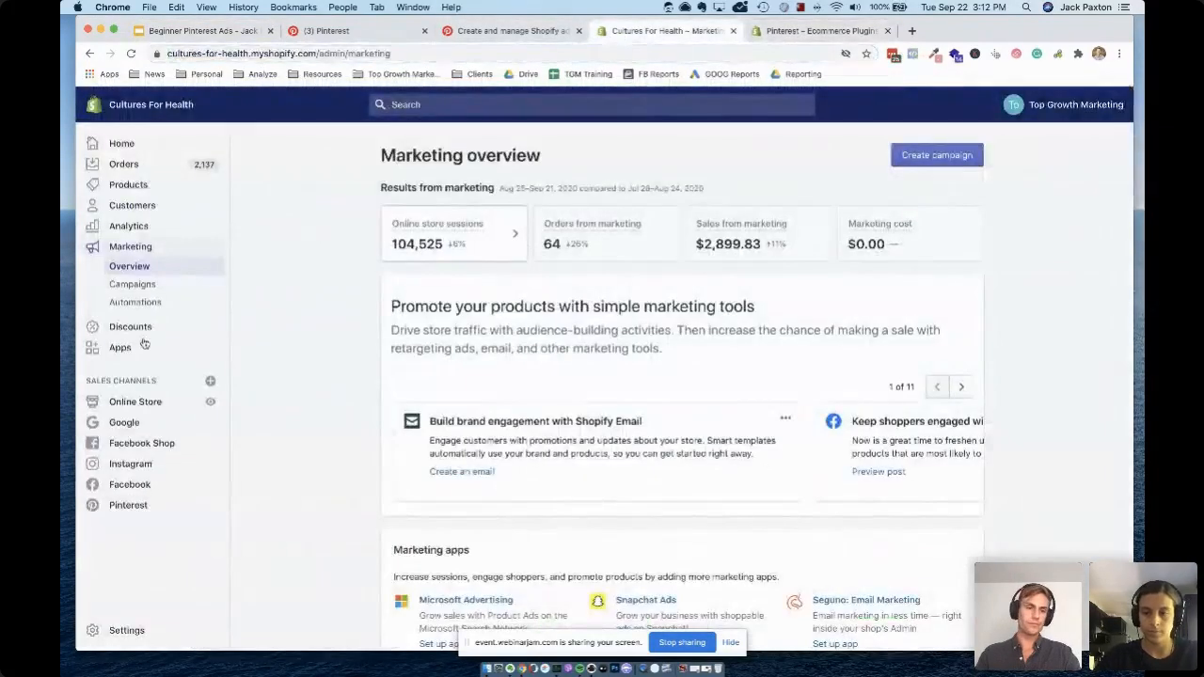
pyautogui.scroll(-2, 282, 376)
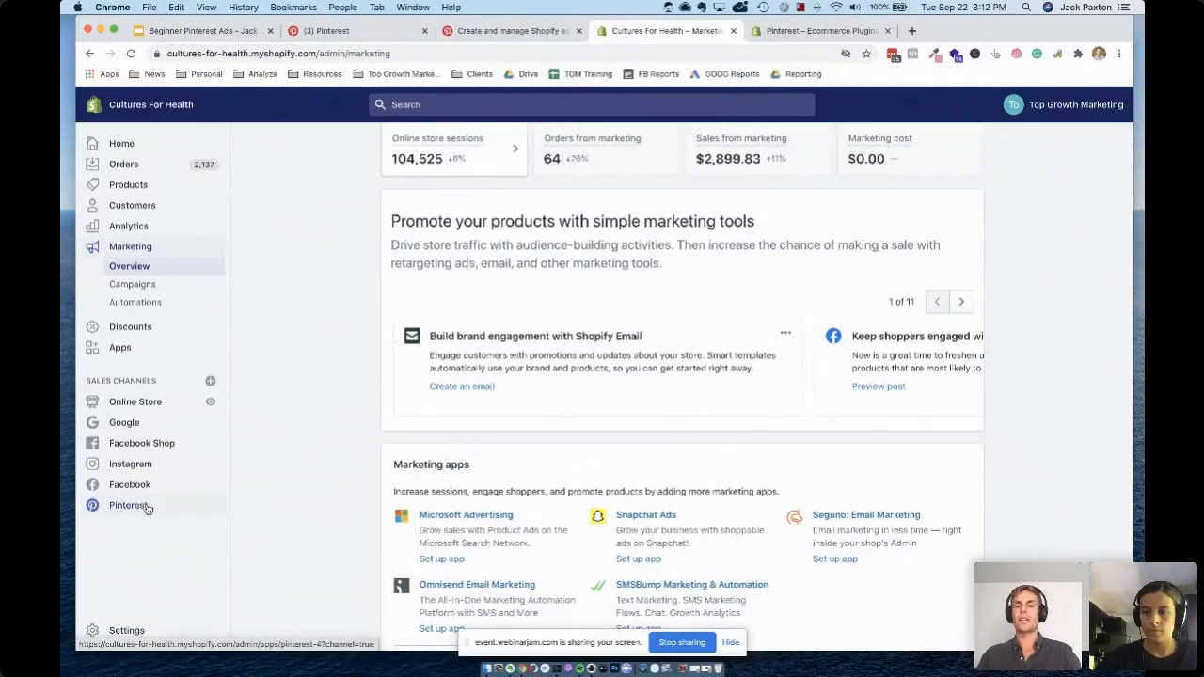
pyautogui.scroll(2, 273, 457)
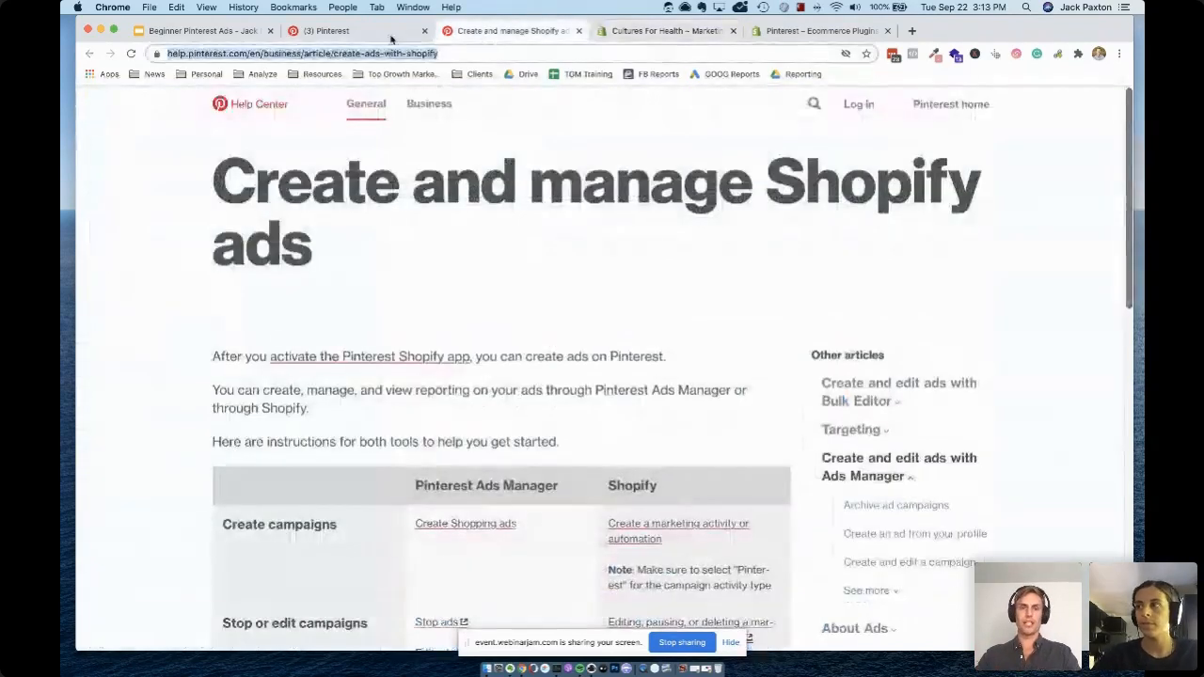
# Open ads reporting for Cultures for Health in Pinterest Ads Manager and examine the campaign table
pyautogui.click(478, 30)
pyautogui.click(367, 30)
pyautogui.scroll(-5, 284, 152)
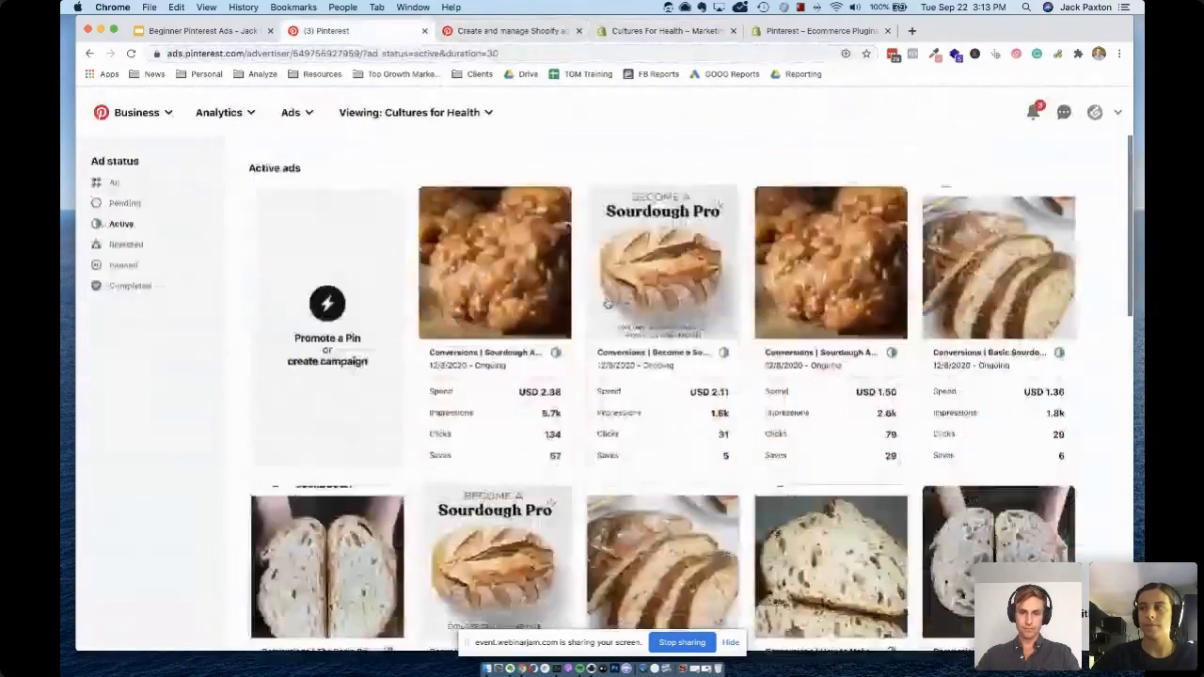
pyautogui.scroll(4, 284, 152)
pyautogui.click(298, 114)
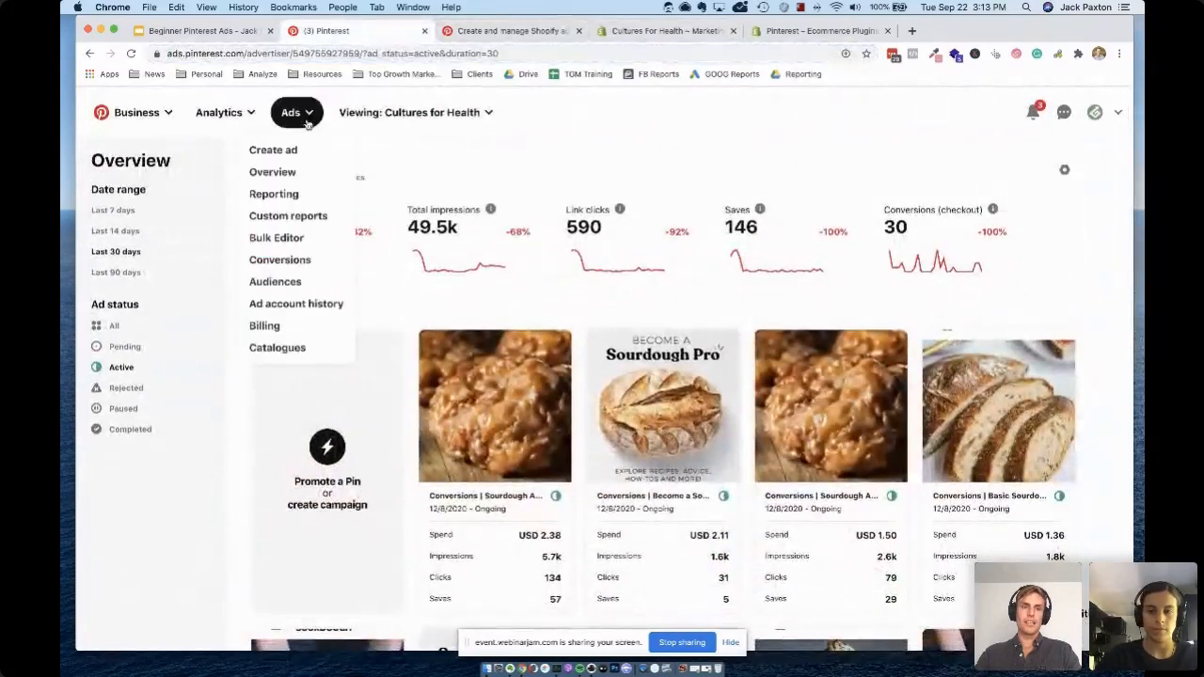
pyautogui.click(280, 195)
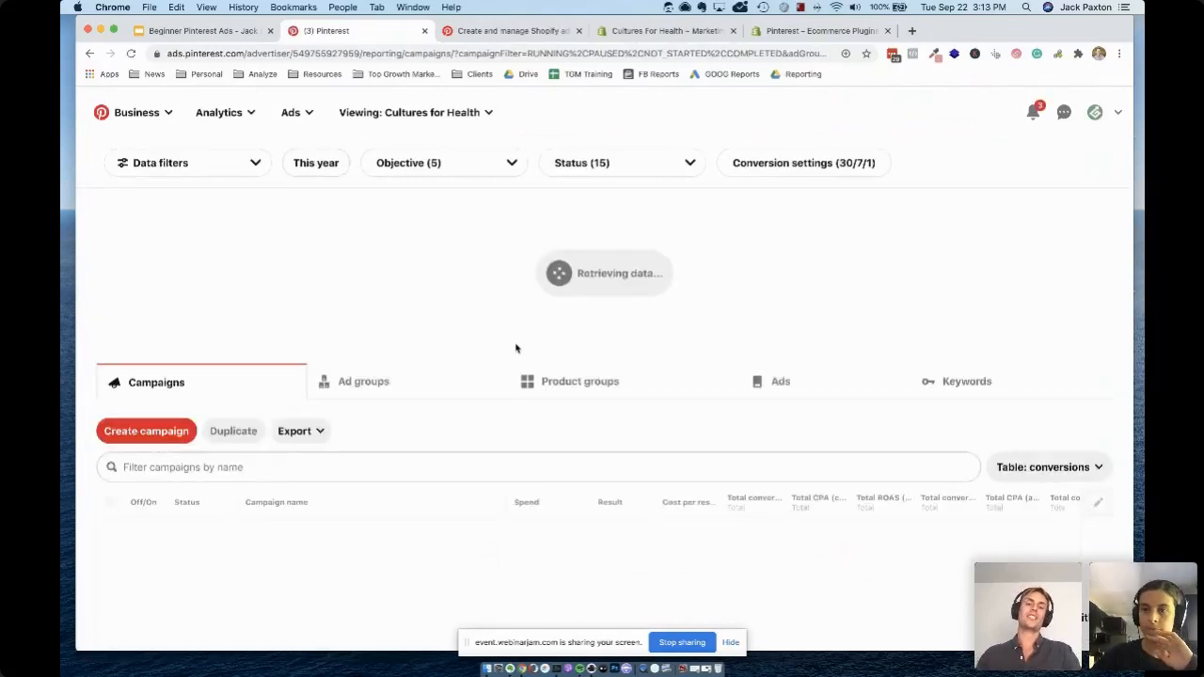
pyautogui.scroll(-1, 582, 419)
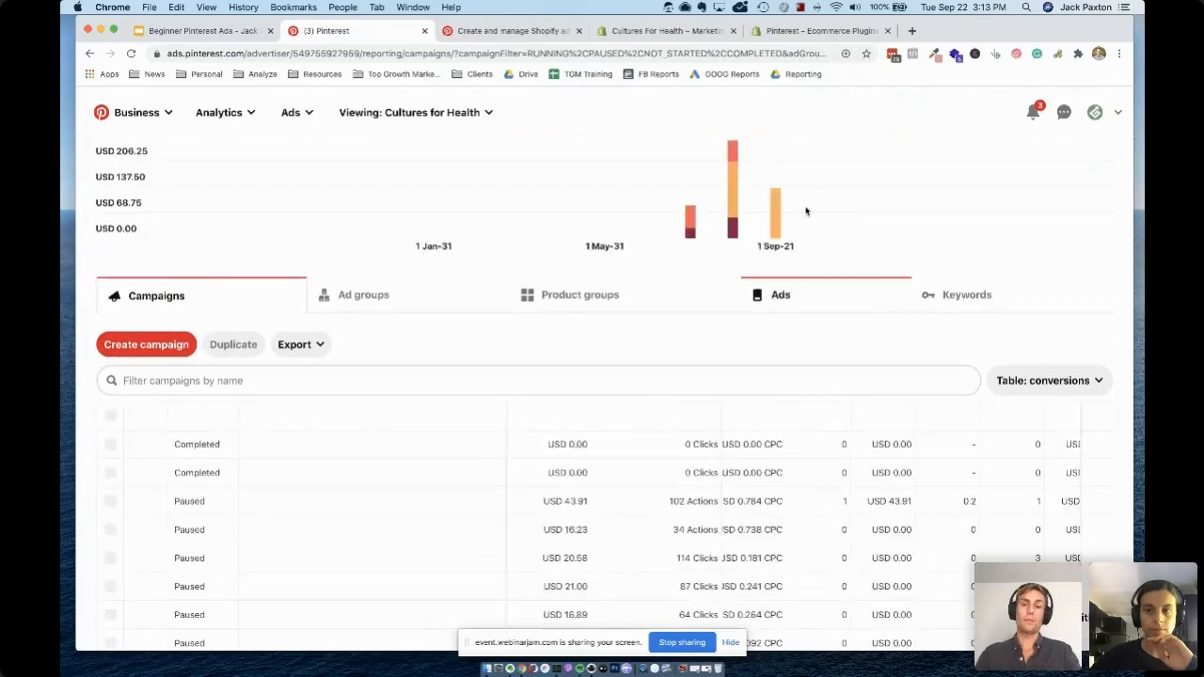
pyautogui.scroll(-3, 503, 334)
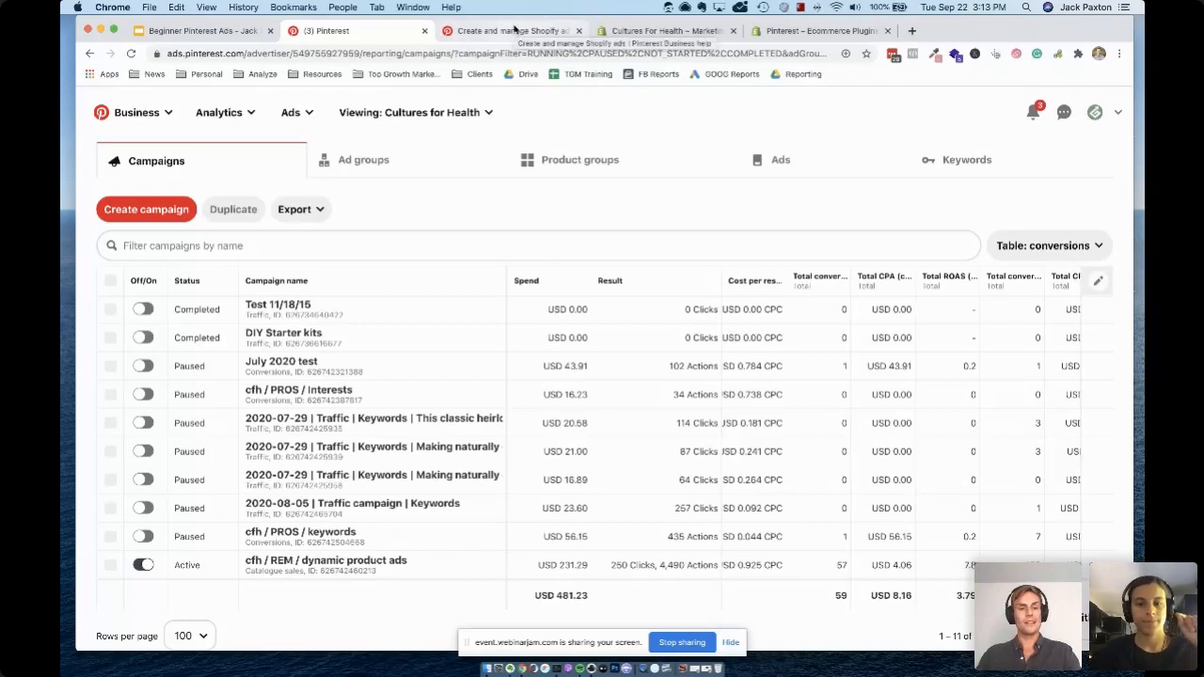
# Create a new marketing campaign in the Cultures For Health Shopify admin, choosing Pinterest traffic ad as the activity
pyautogui.click(684, 35)
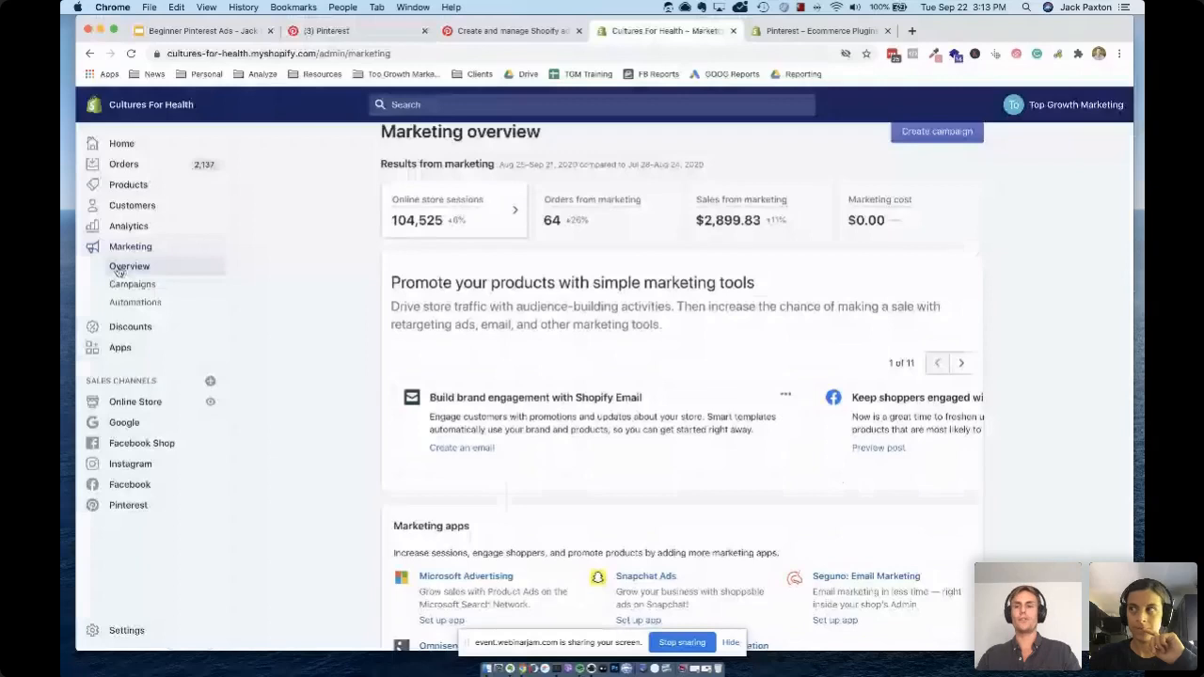
pyautogui.scroll(1, 990, 151)
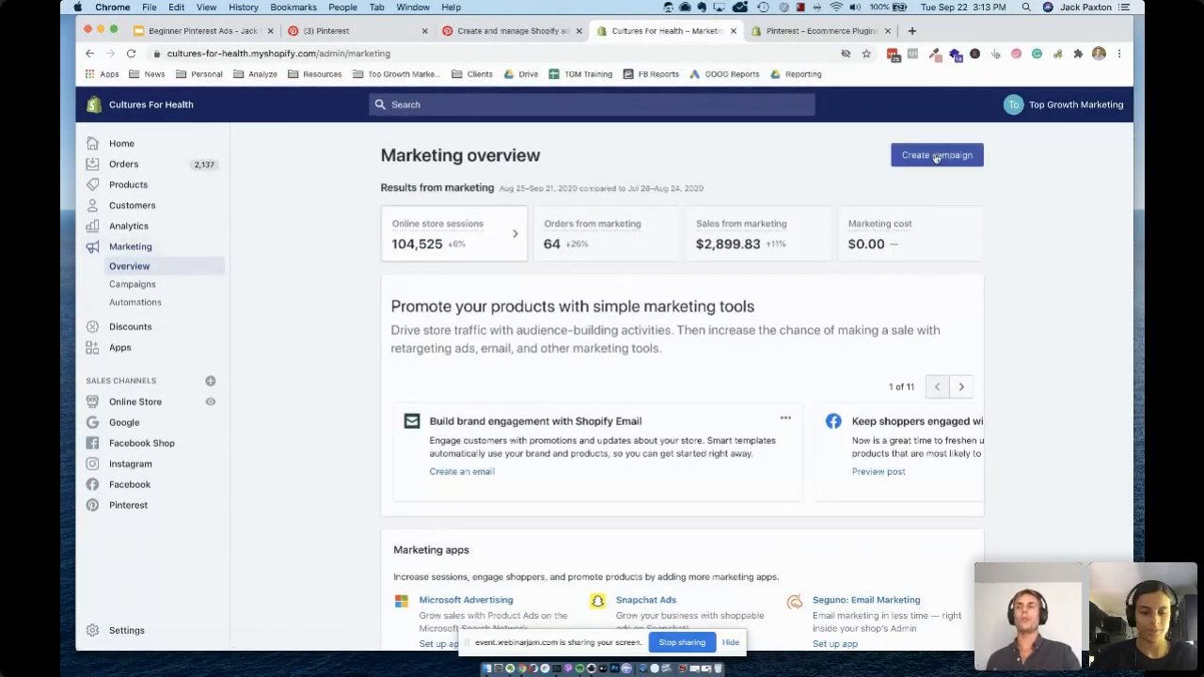
pyautogui.click(936, 156)
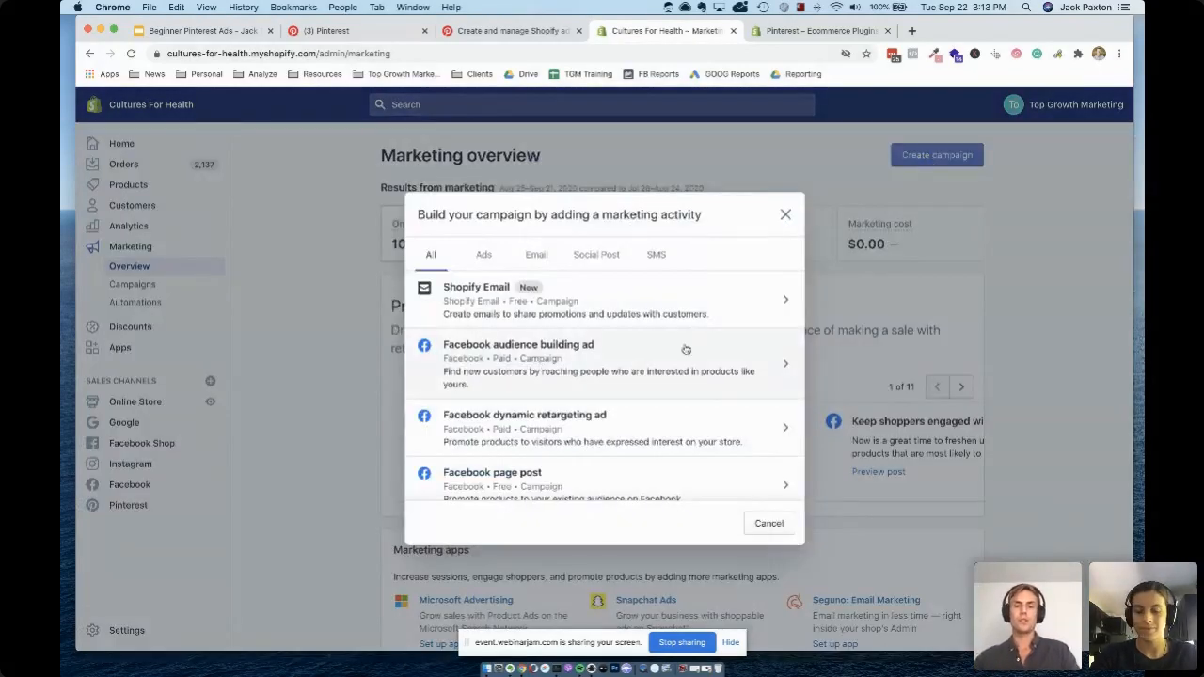
pyautogui.scroll(-6, 663, 407)
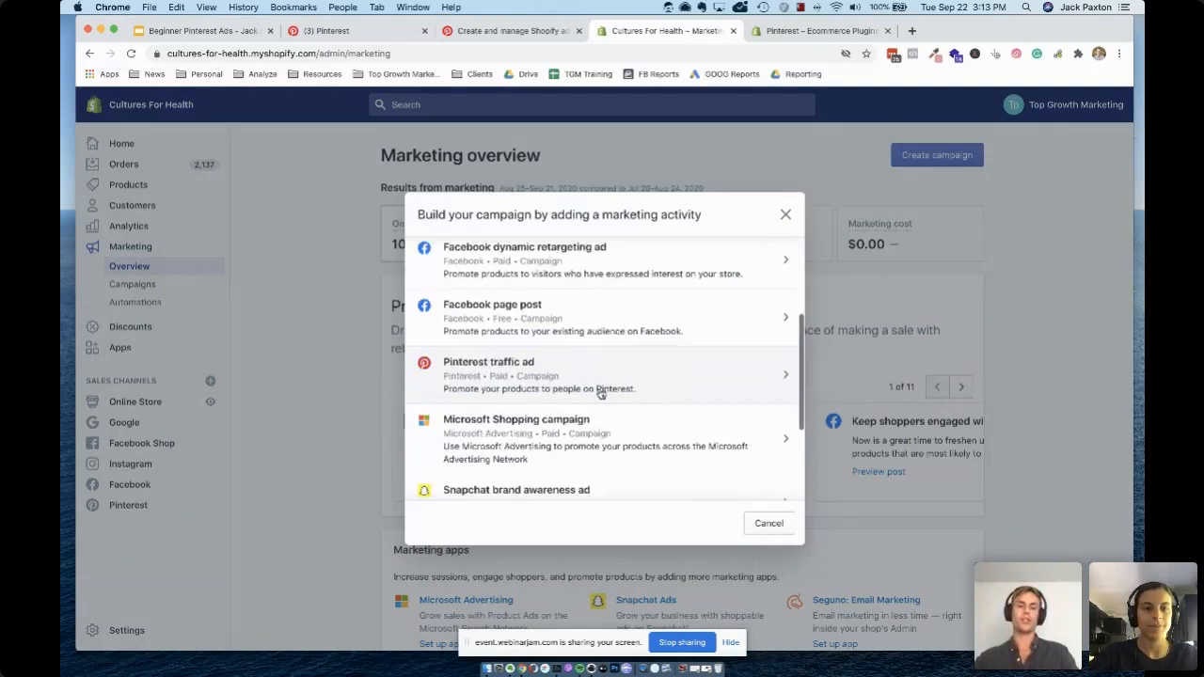
pyautogui.scroll(-3, 639, 386)
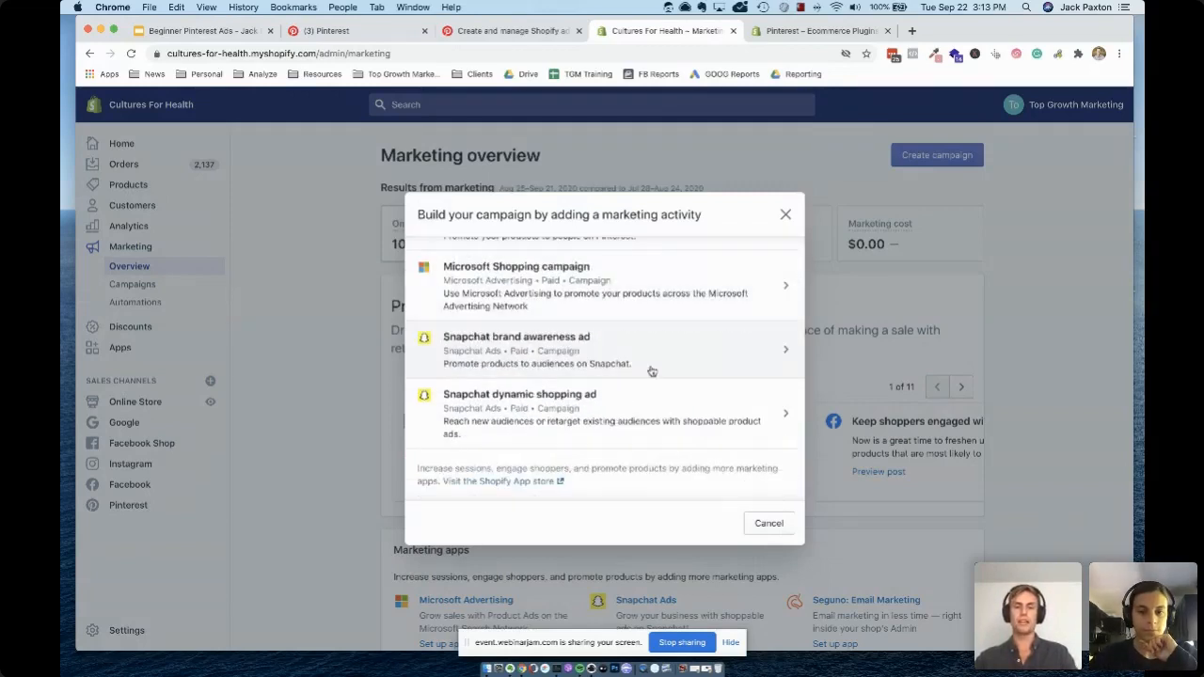
pyautogui.scroll(5, 651, 372)
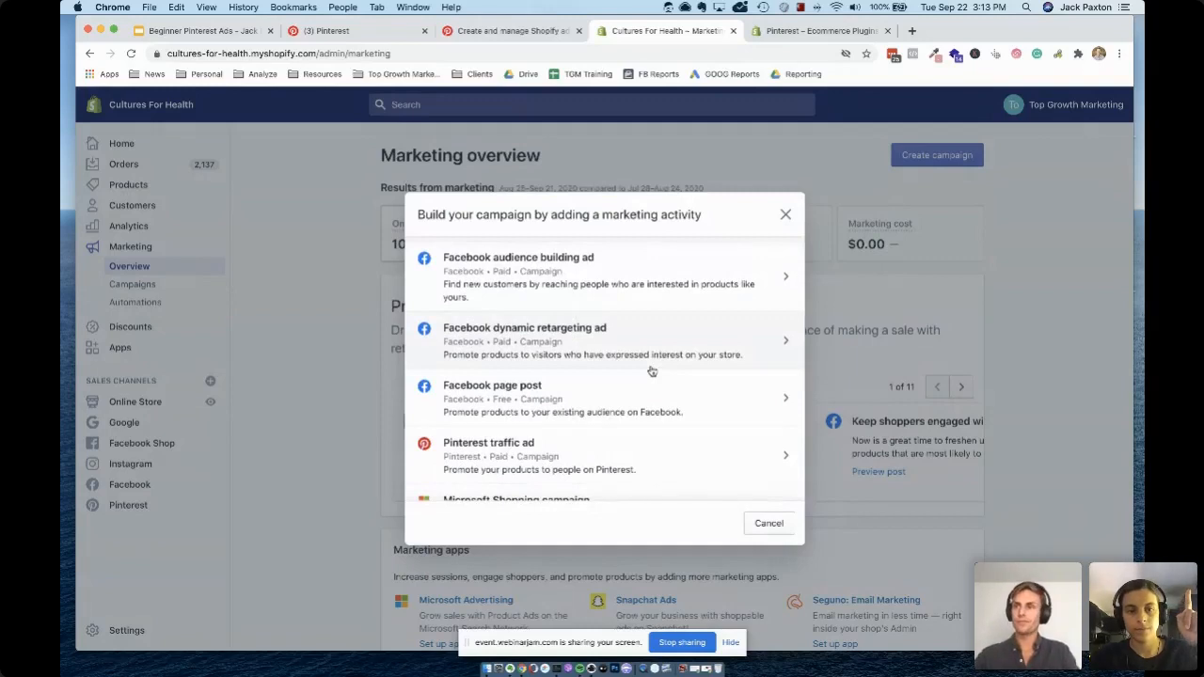
pyautogui.scroll(-2, 571, 403)
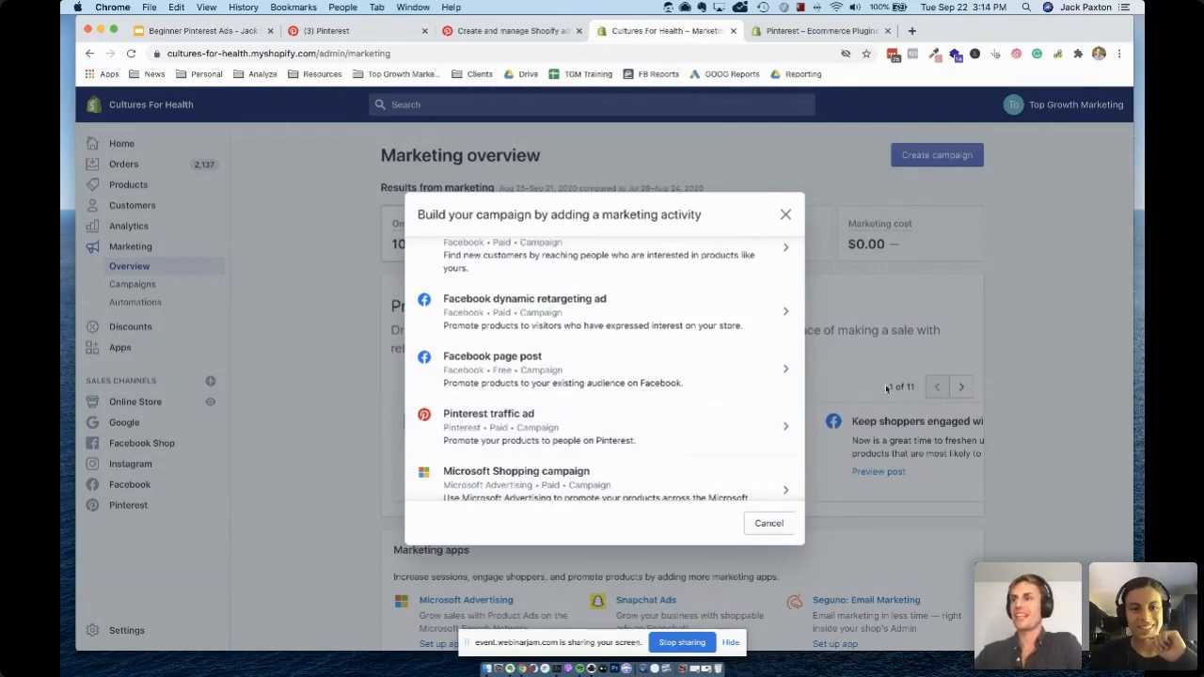
pyautogui.click(646, 441)
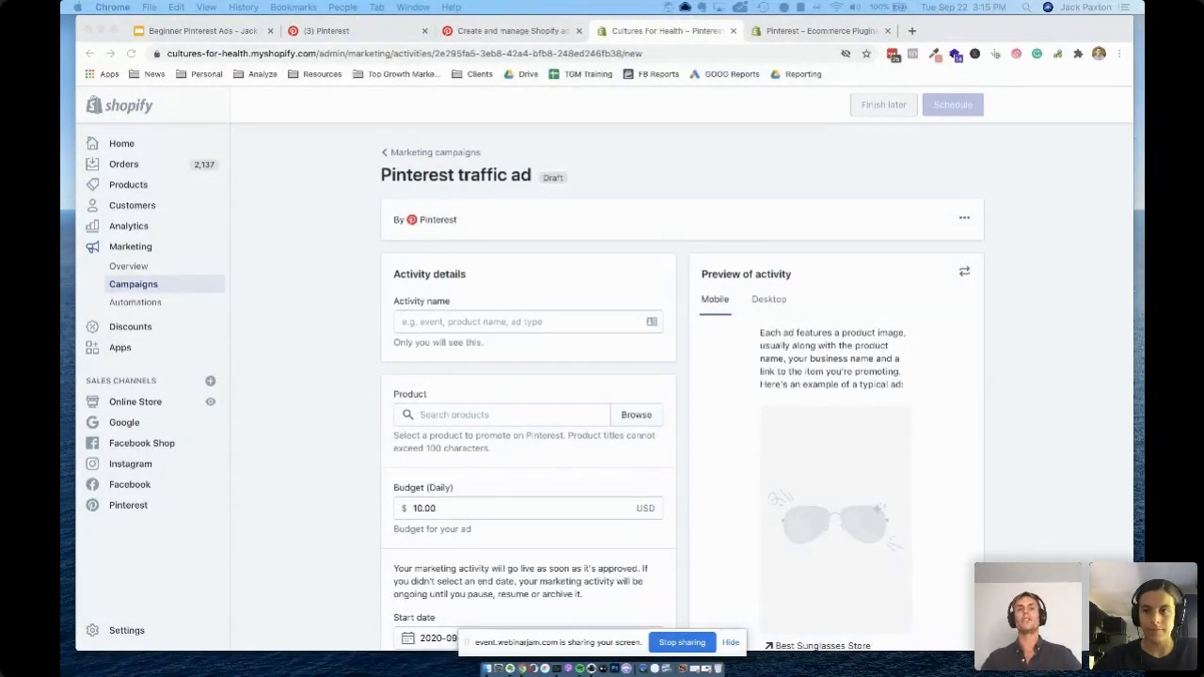
# Read the Pinterest Help Center article on creating and managing Shopify ads, including its Ads Manager and Shopify instruction table
pyautogui.click(508, 30)
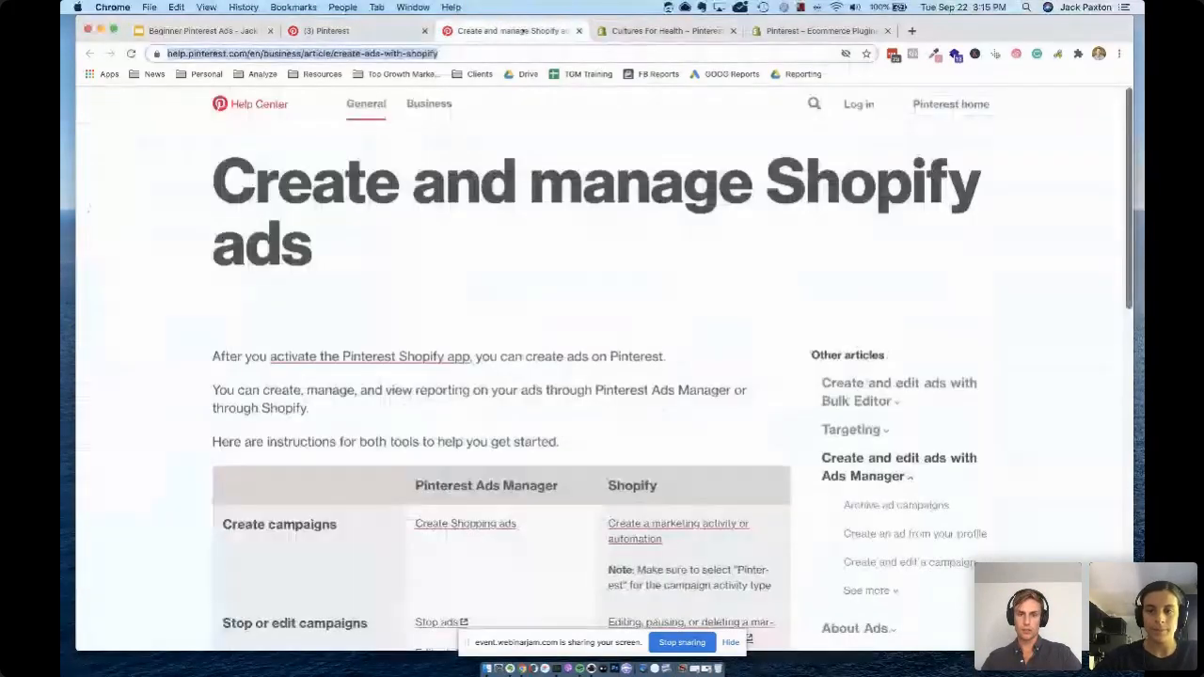
pyautogui.scroll(-15, 720, 386)
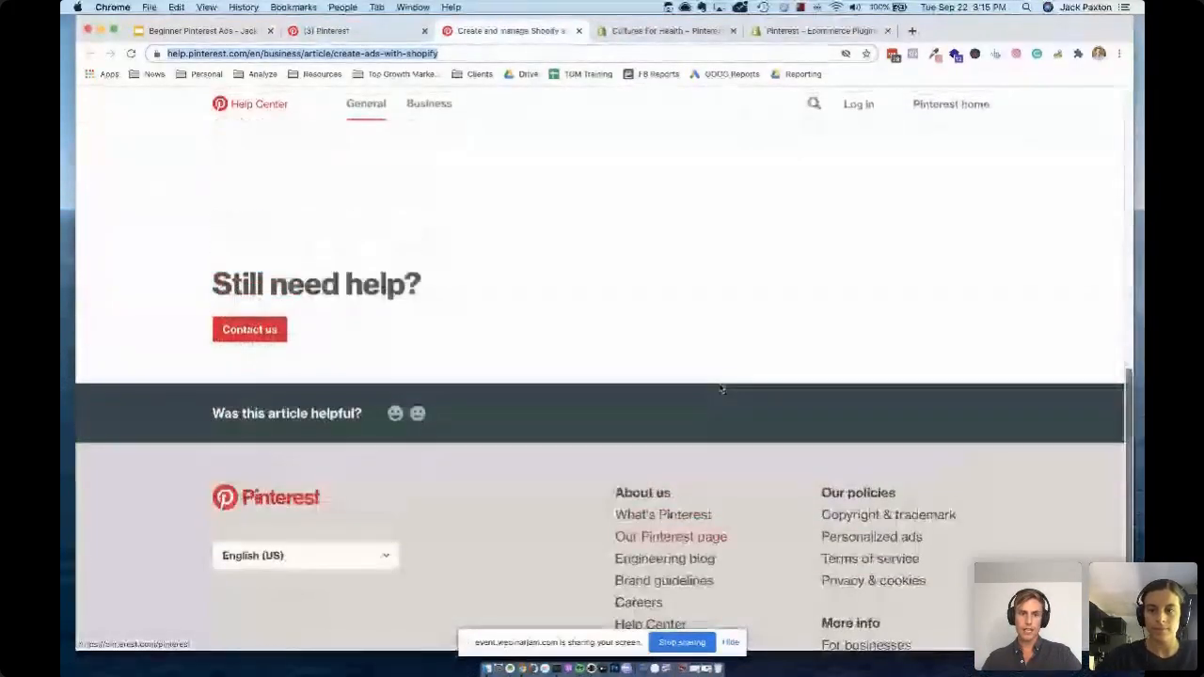
pyautogui.moveTo(180, 314); pyautogui.dragTo(495, 310)
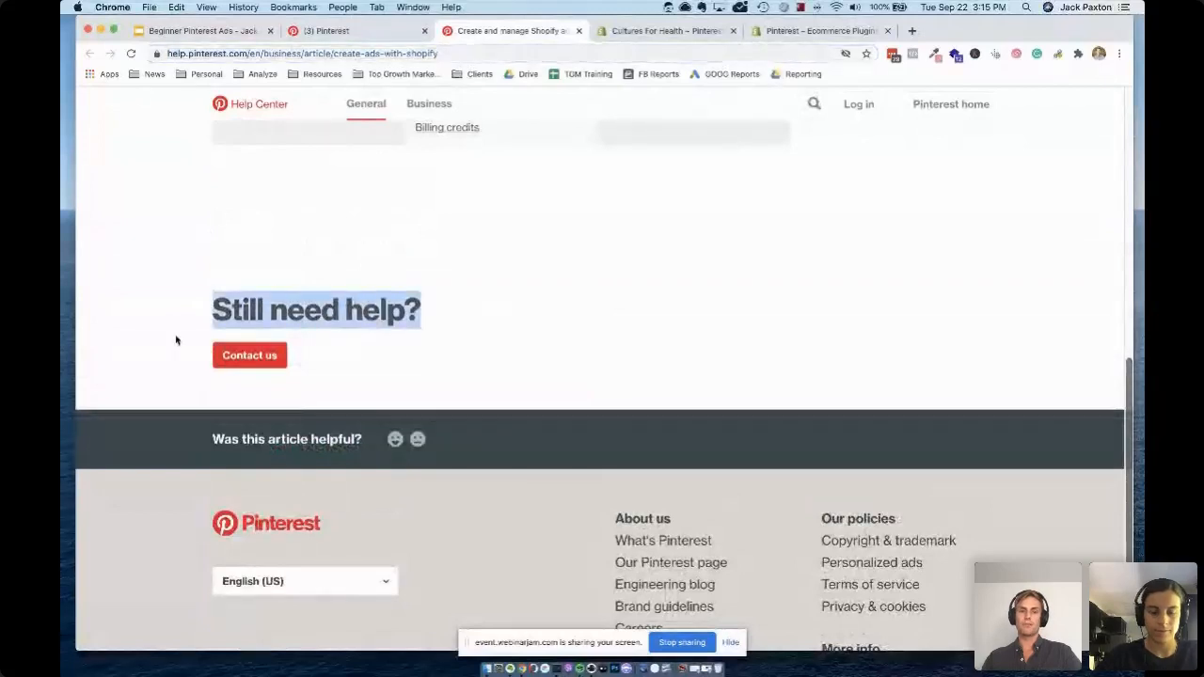
pyautogui.scroll(15, 567, 324)
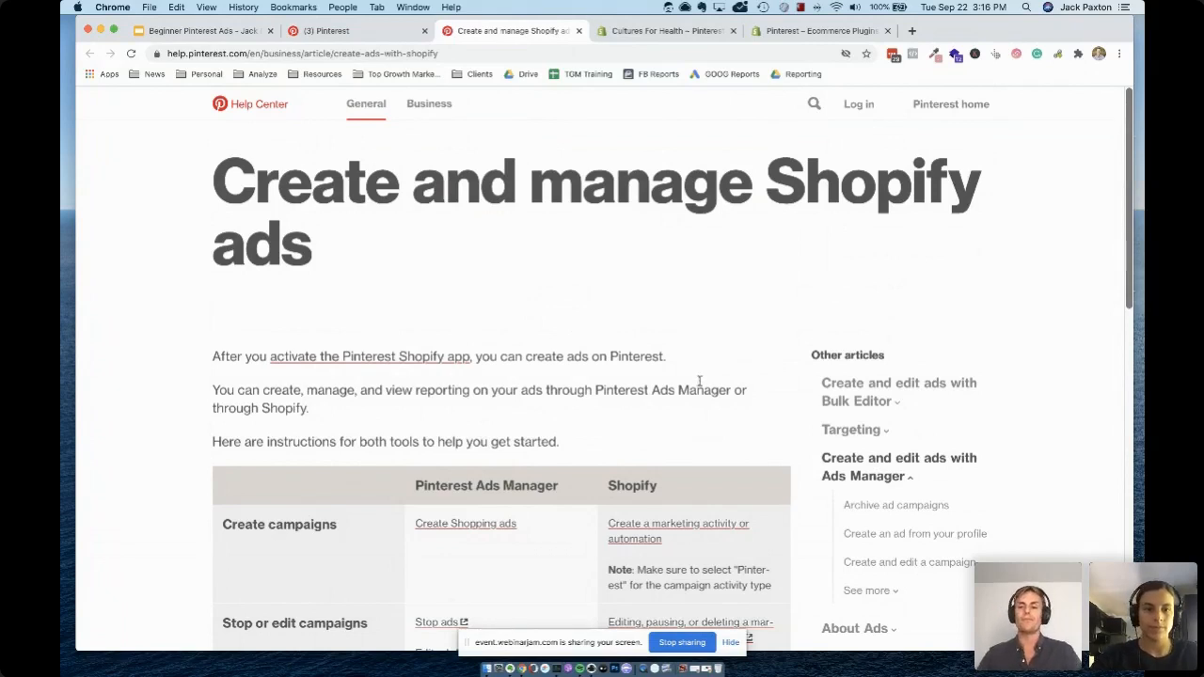
pyautogui.scroll(-3, 699, 383)
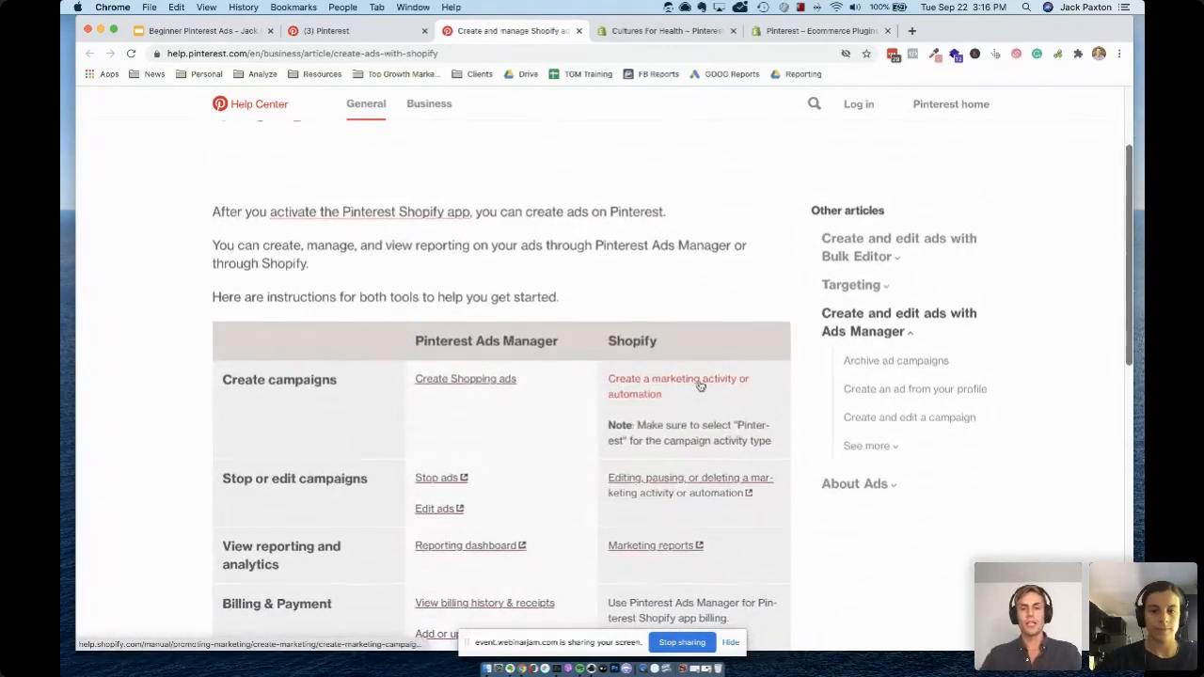
pyautogui.scroll(1, 699, 384)
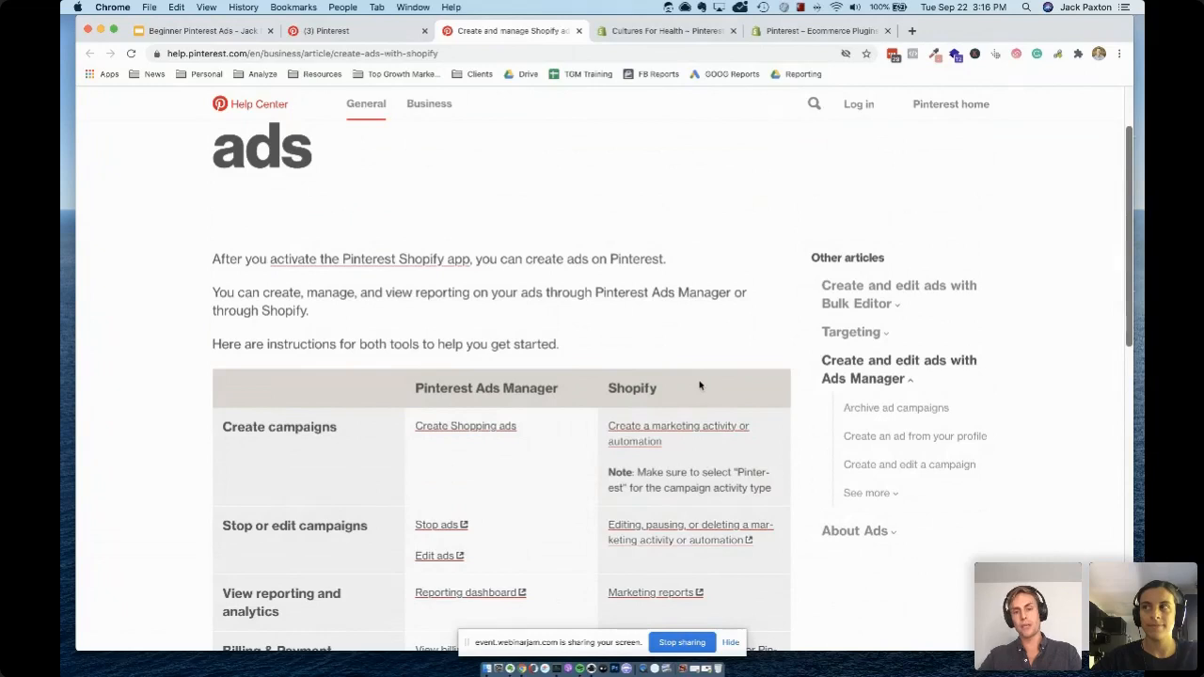
pyautogui.scroll(-1, 670, 290)
pyautogui.scroll(-6, 670, 290)
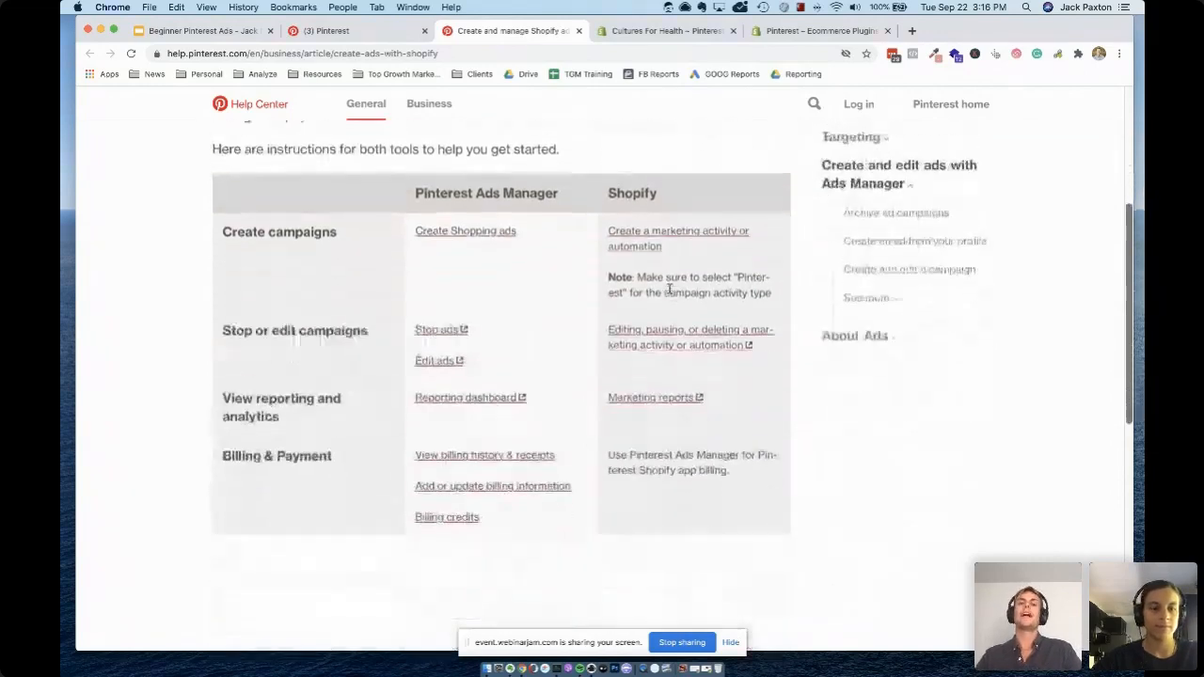
pyautogui.scroll(5, 669, 293)
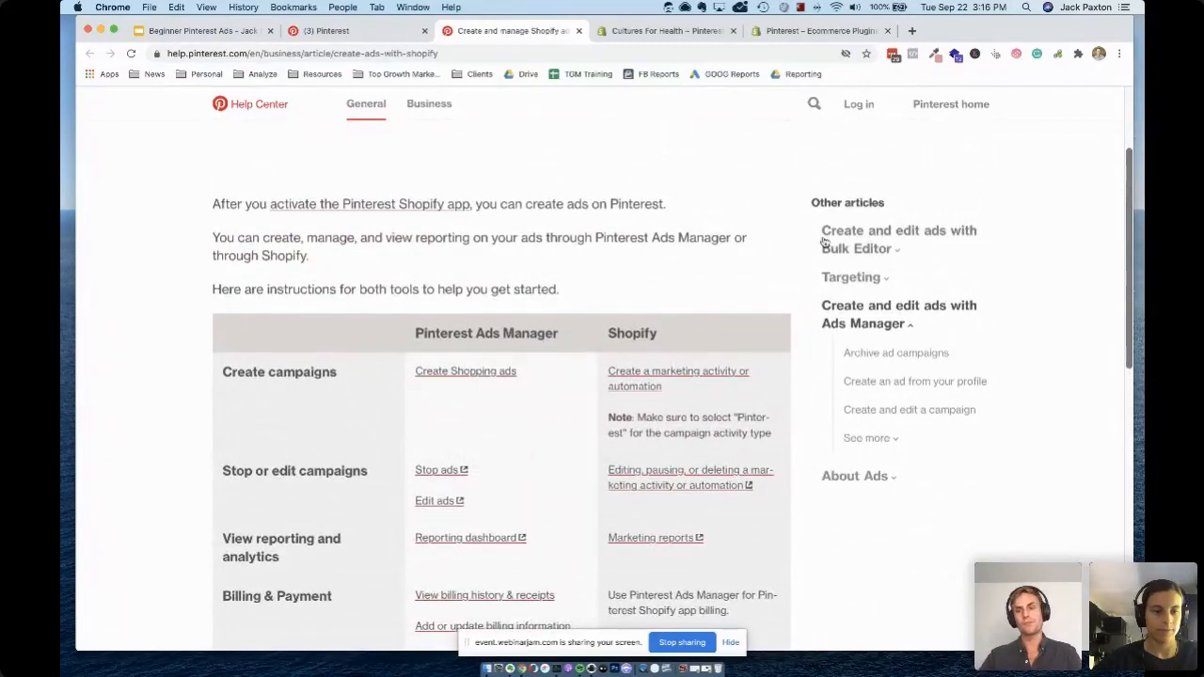
pyautogui.scroll(4, 819, 239)
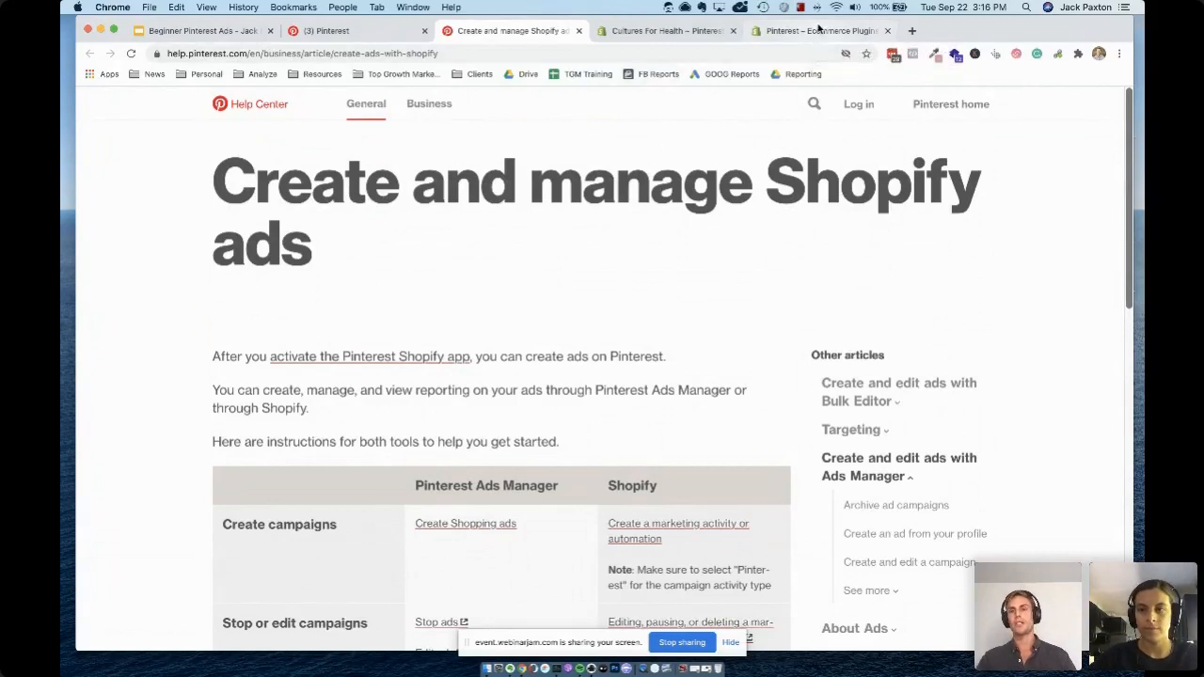
# Return to the Pinterest traffic ad draft in Shopify and review its activity name, product, budget and start date fields
pyautogui.click(815, 33)
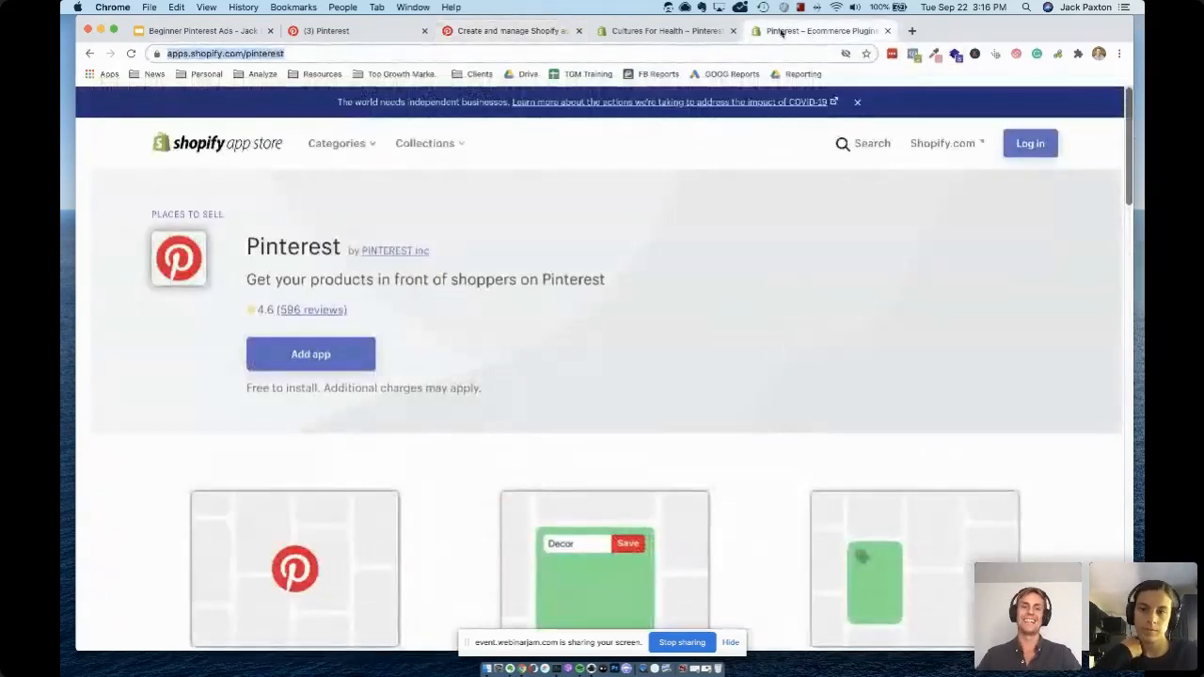
pyautogui.click(640, 32)
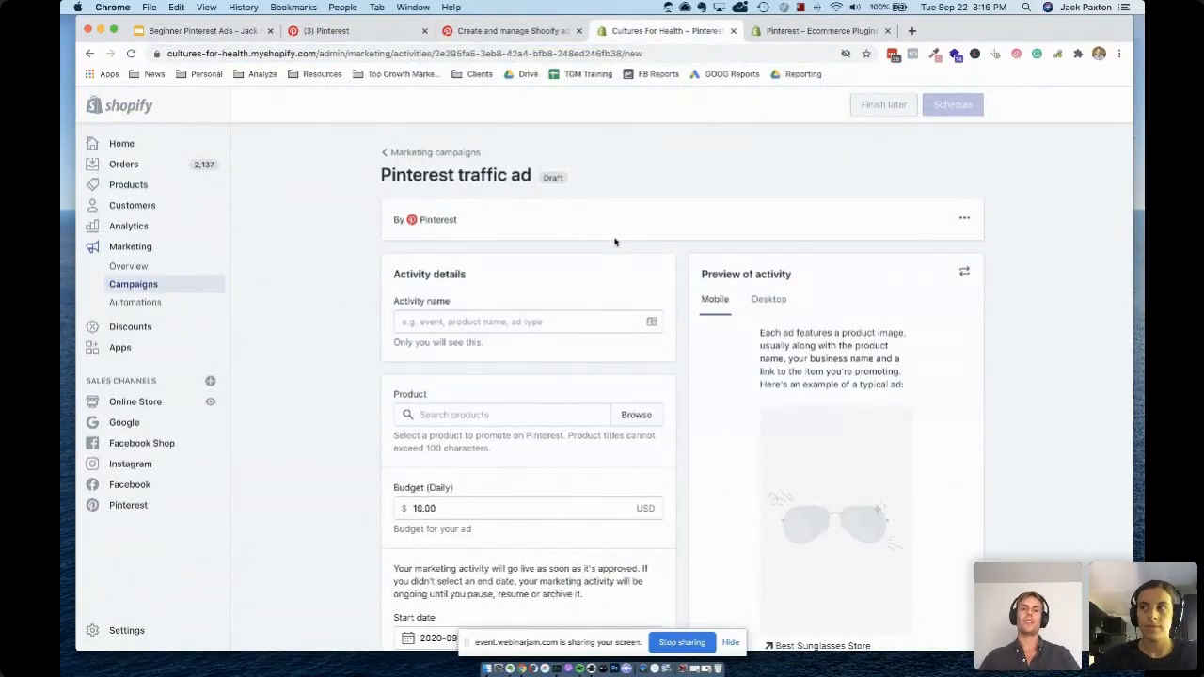
pyautogui.click(442, 320)
pyautogui.scroll(-2, 374, 312)
pyautogui.scroll(1, 375, 313)
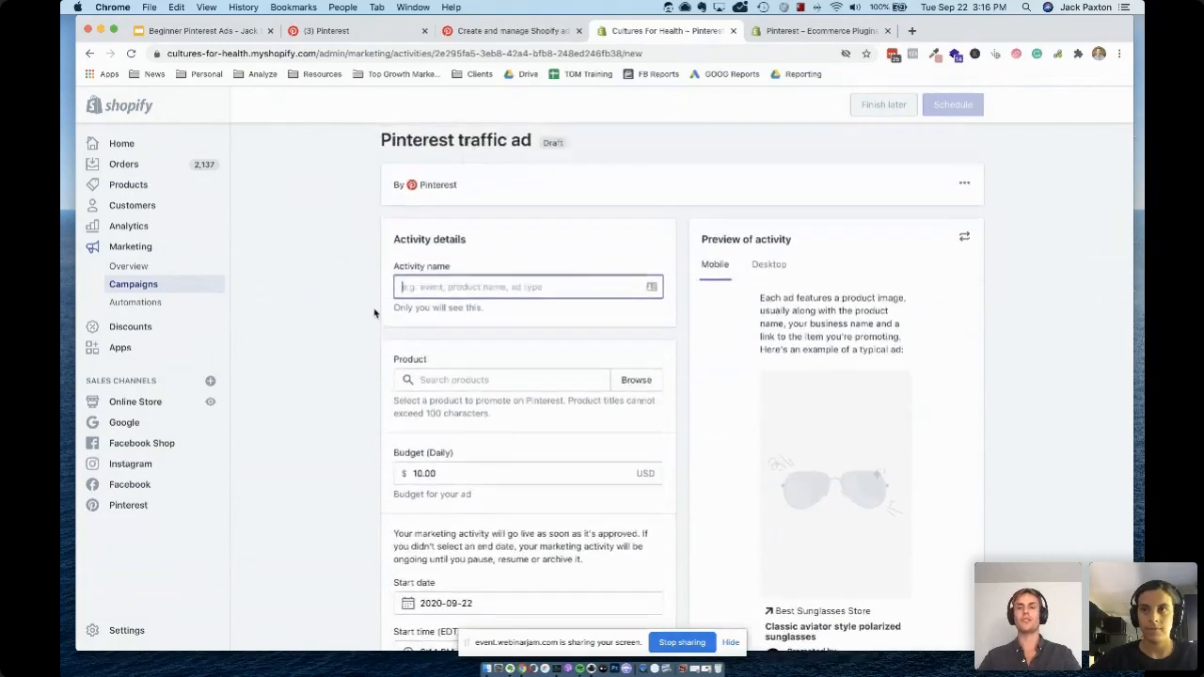
pyautogui.scroll(1, 375, 312)
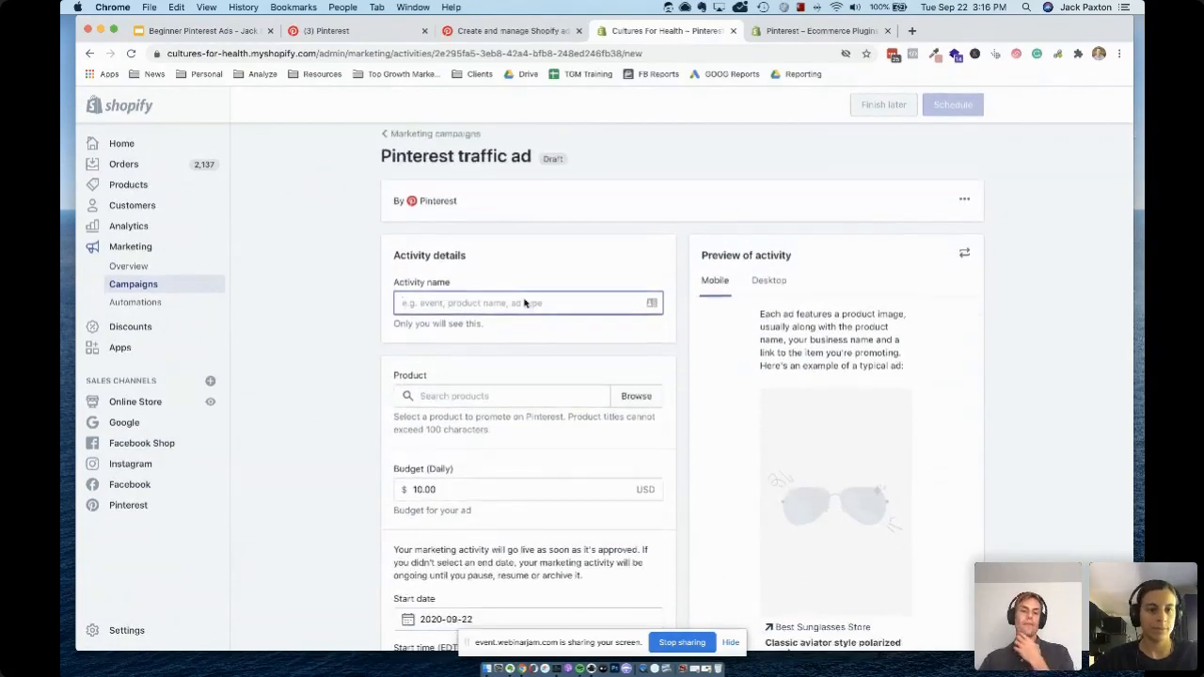
# Name the Pinterest traffic ad activity "Bread Guide"
pyautogui.scroll(-2, 525, 303)
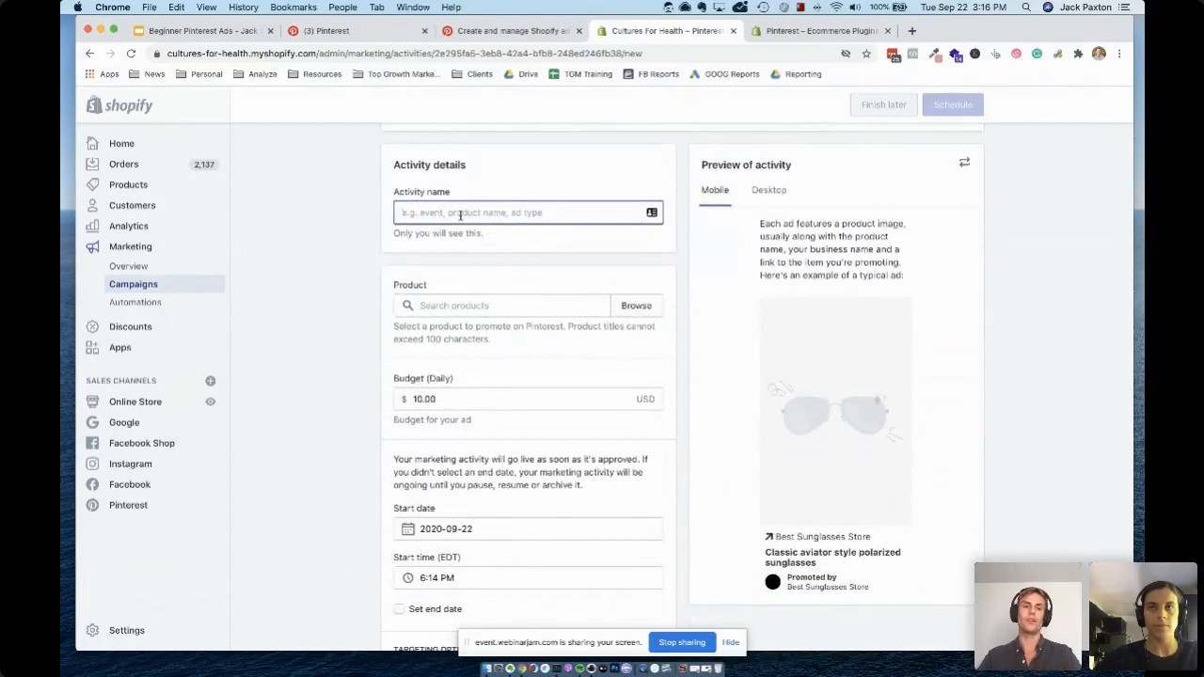
pyautogui.write('Bread ')
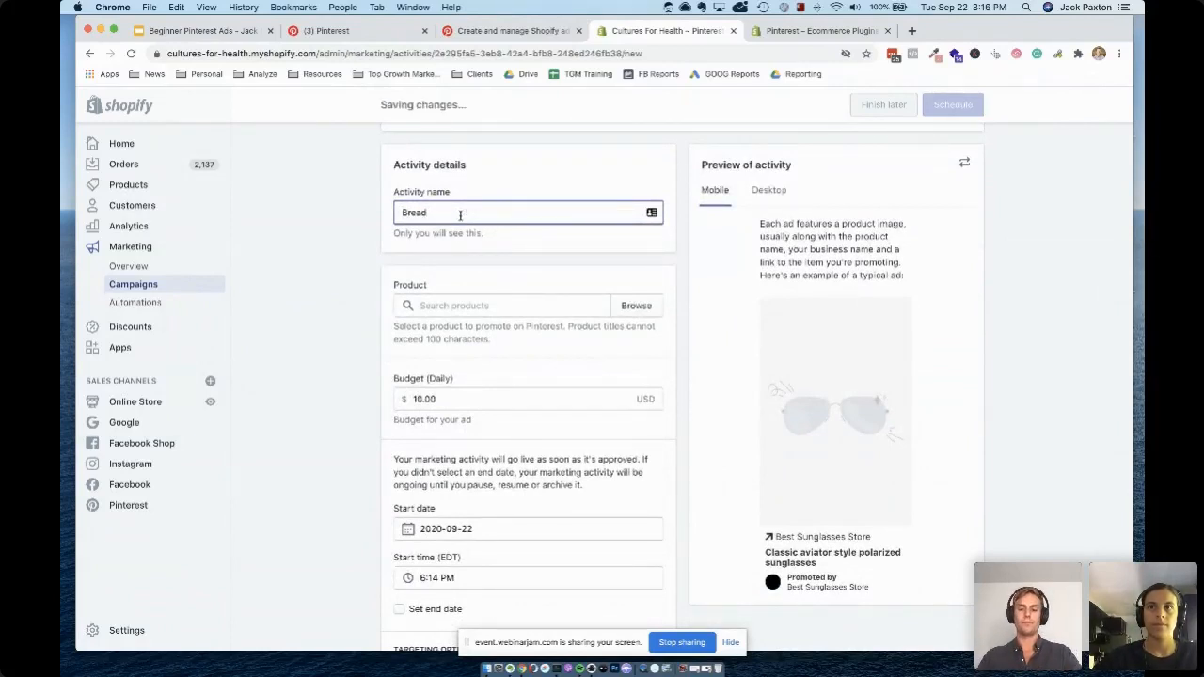
pyautogui.write('Guide')
# Browse the store's products and add Chevre Starter Culture as the product to promote
pyautogui.click(554, 310)
pyautogui.click(636, 306)
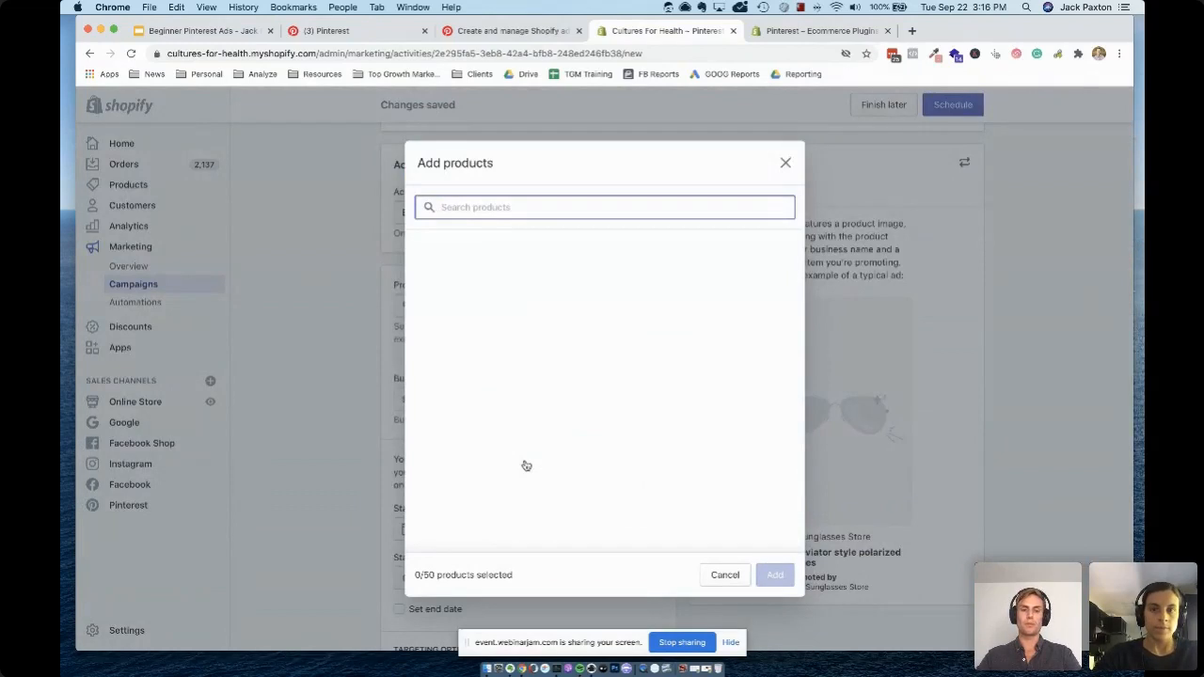
pyautogui.scroll(3, 677, 423)
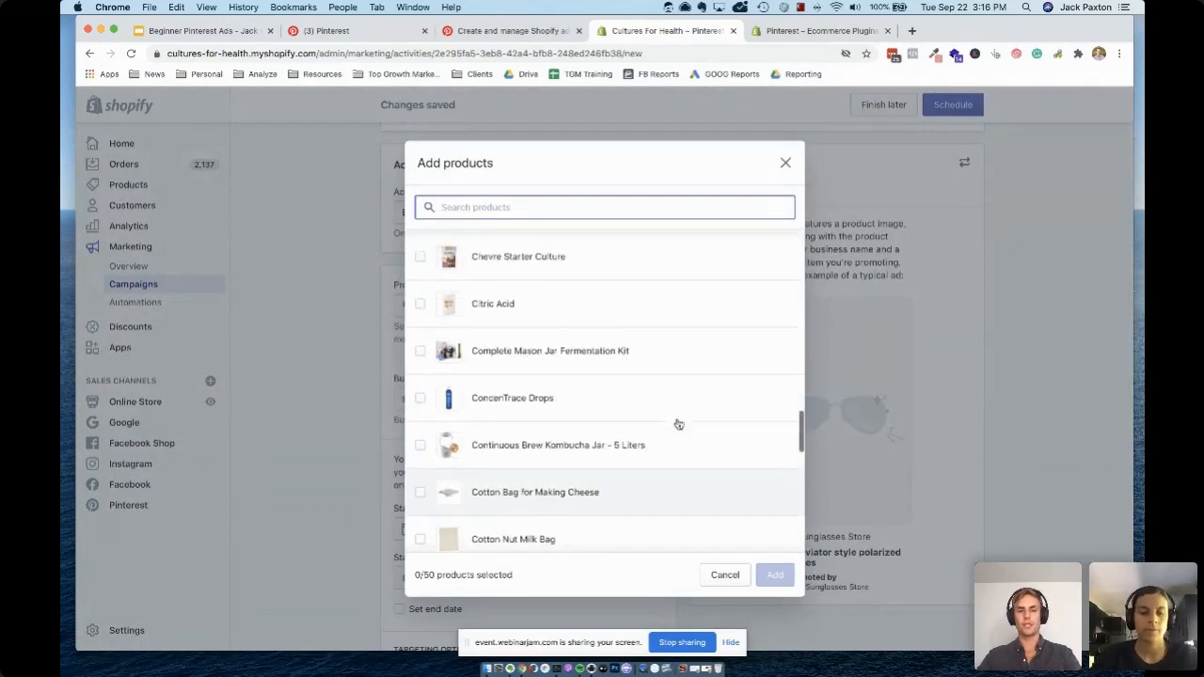
pyautogui.click(613, 324)
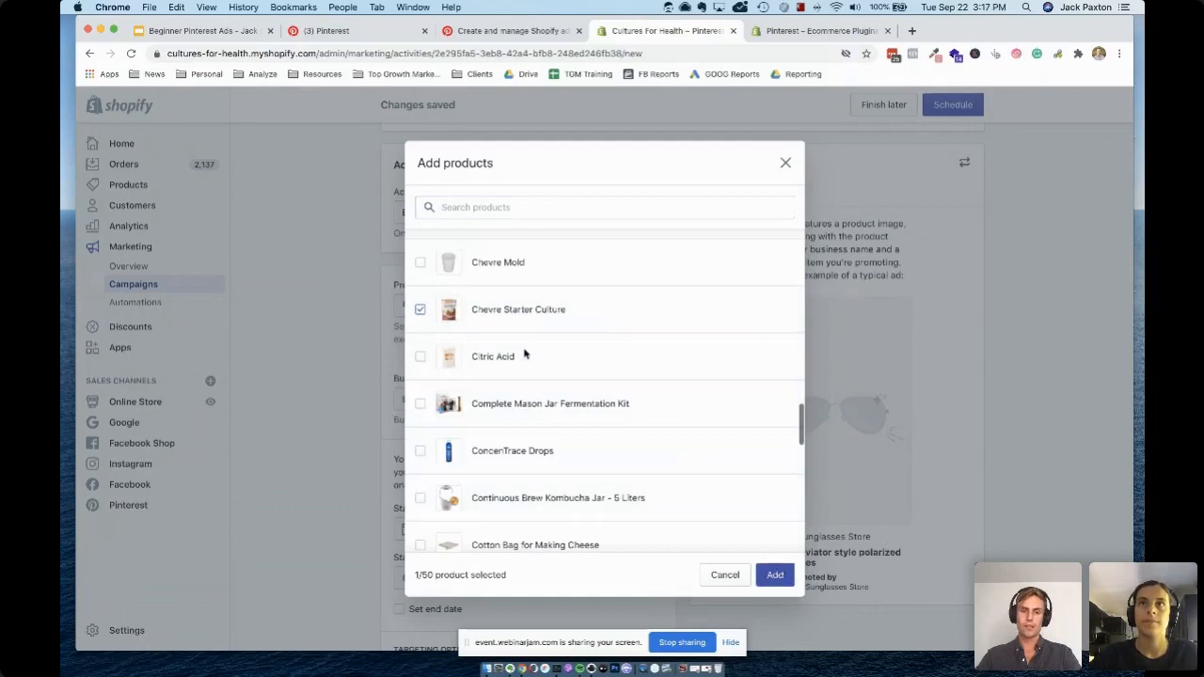
pyautogui.click(774, 575)
# Set the ad's optional gender targeting to Female
pyautogui.scroll(-1, 366, 328)
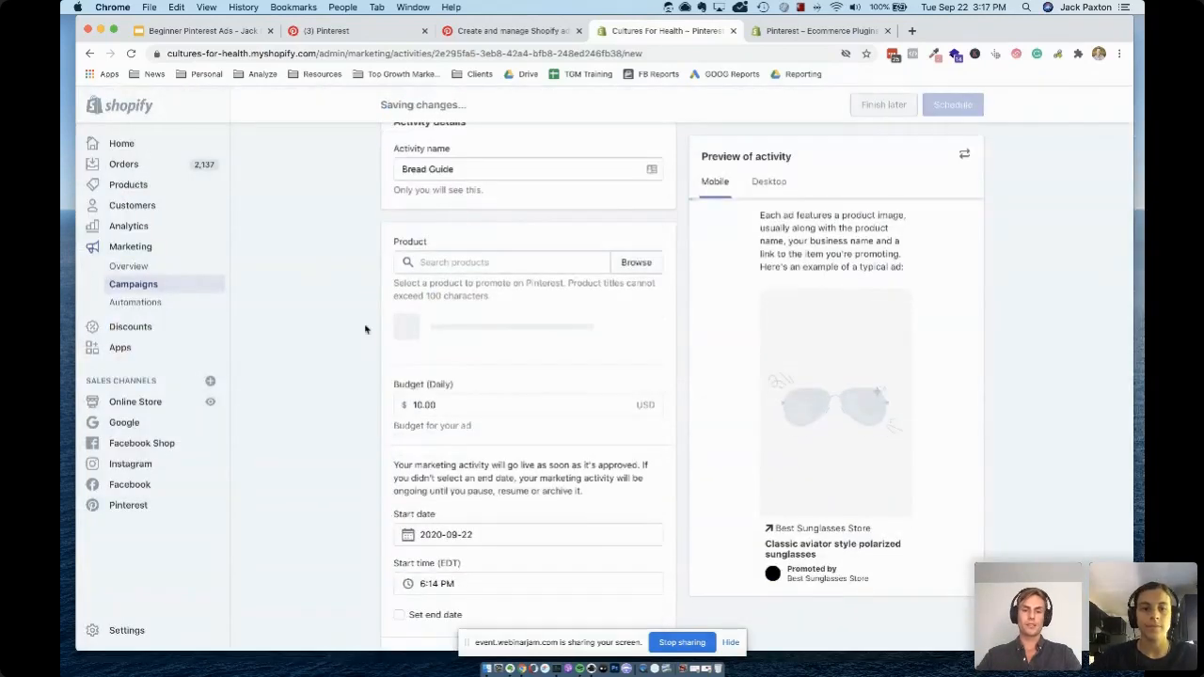
pyautogui.scroll(-1, 444, 402)
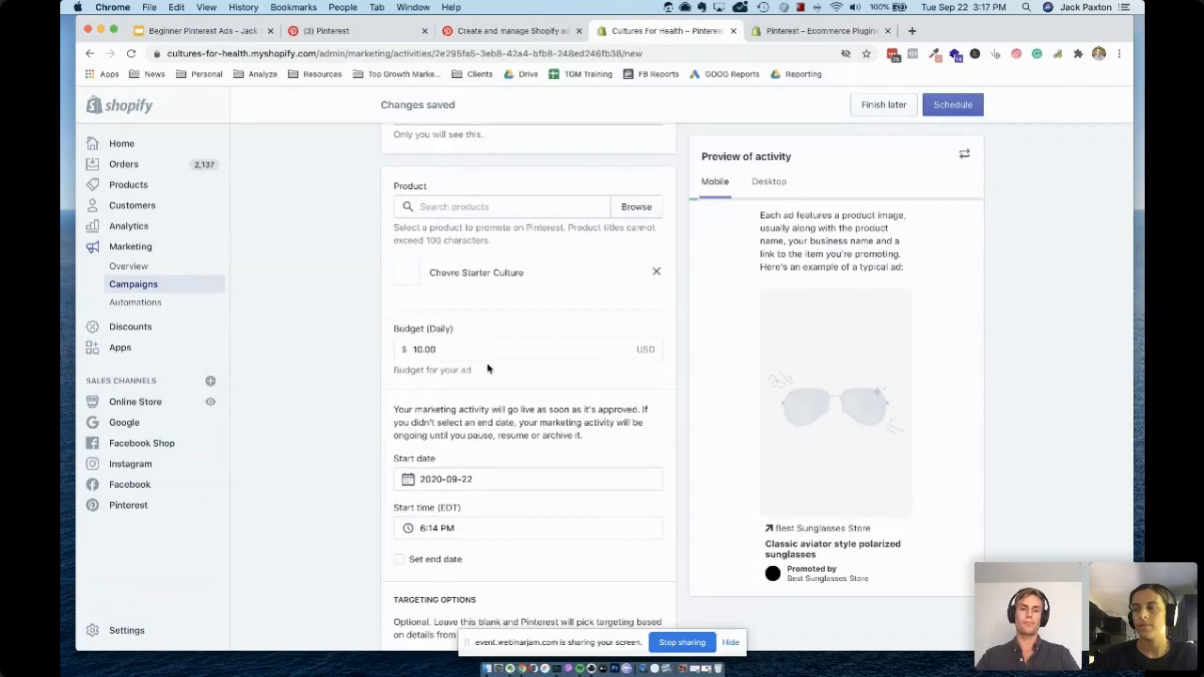
pyautogui.scroll(-4, 487, 364)
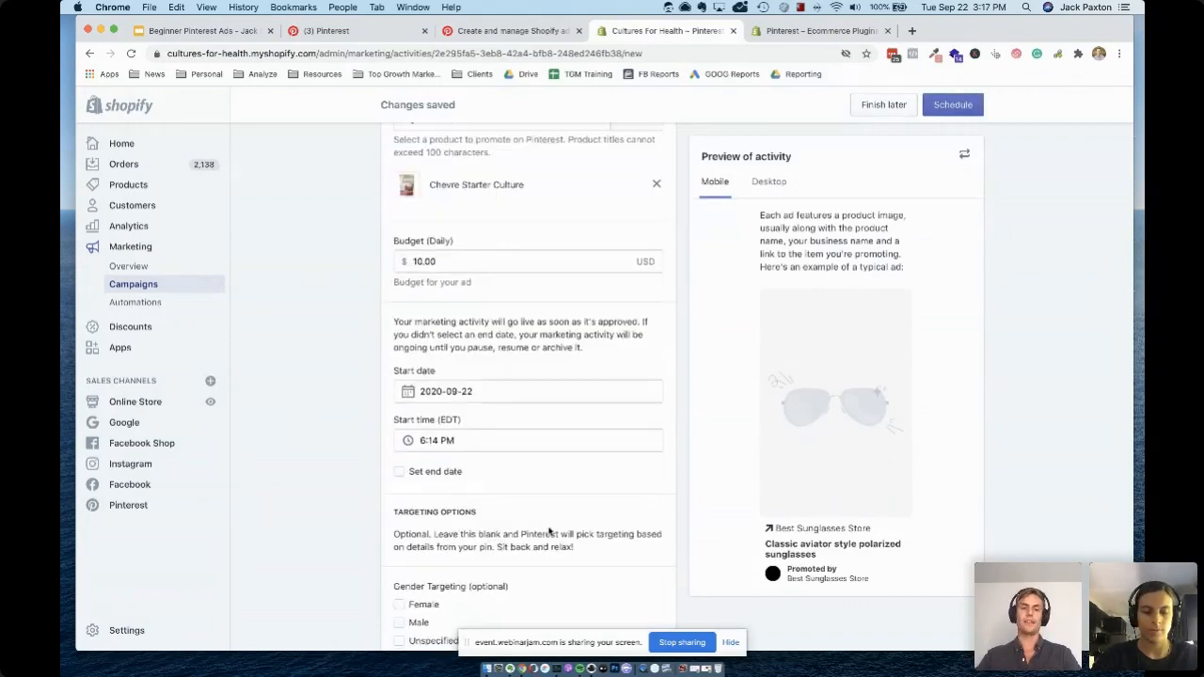
pyautogui.scroll(-1, 530, 513)
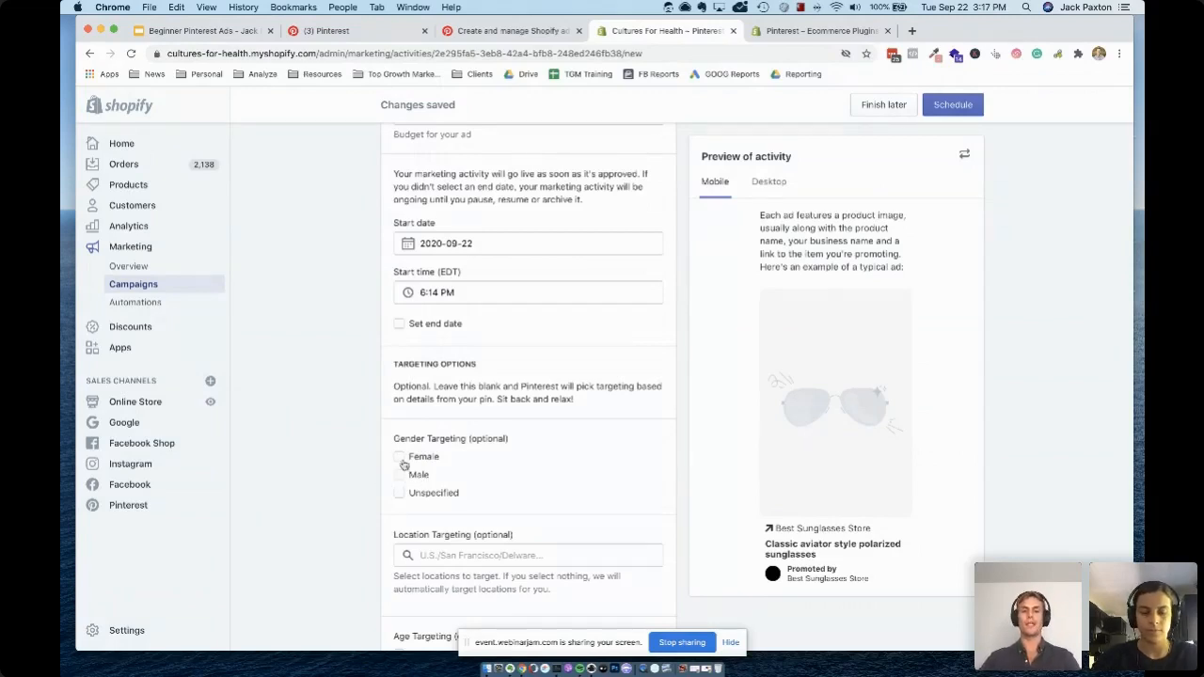
pyautogui.scroll(-1, 473, 556)
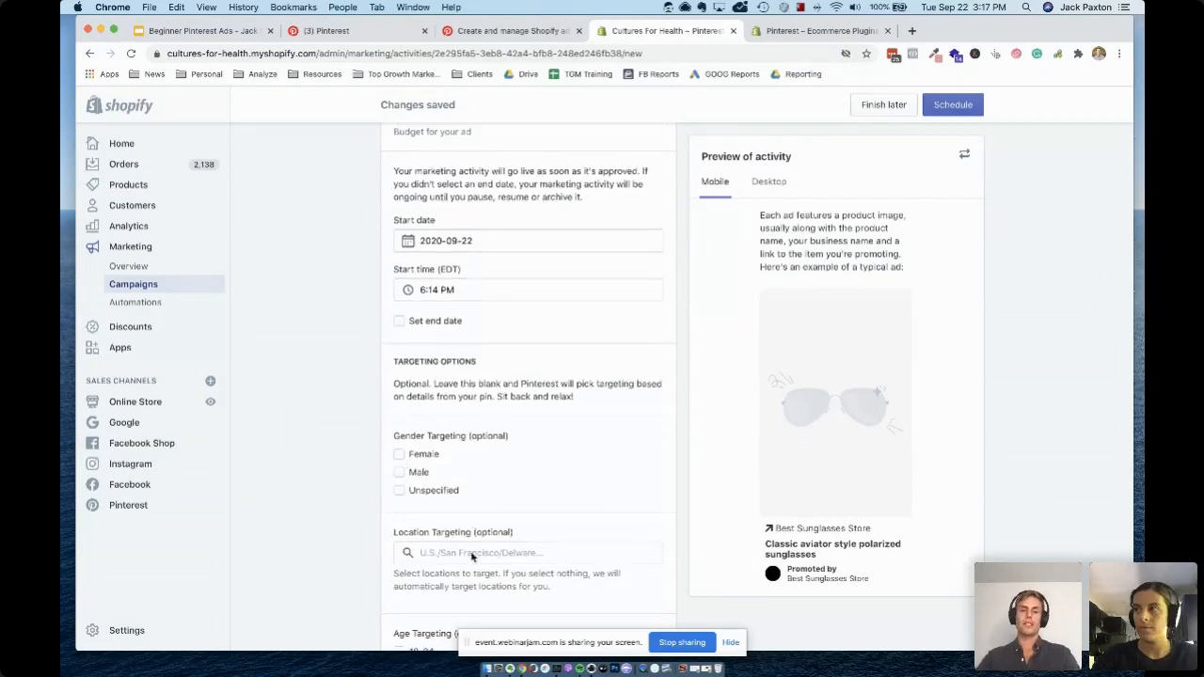
pyautogui.scroll(-1, 472, 556)
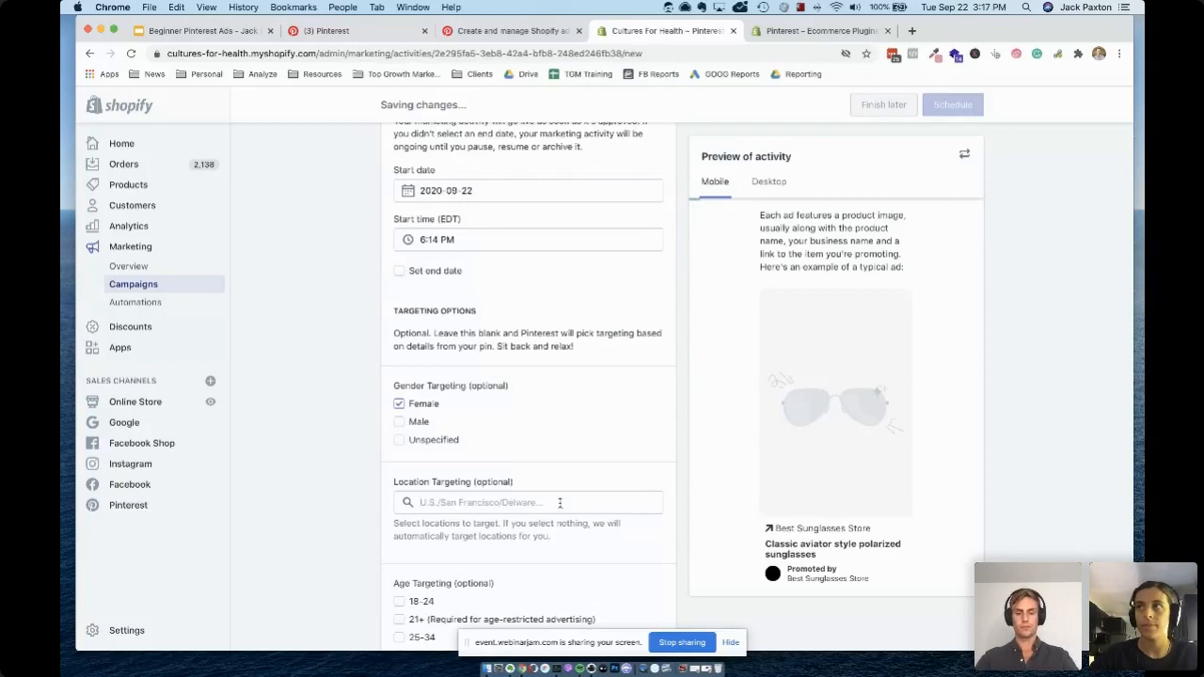
# Try to find "United states" and "Cali" as target locations for the ad, and clear the location search
pyautogui.click(559, 504)
pyautogui.write('United states')
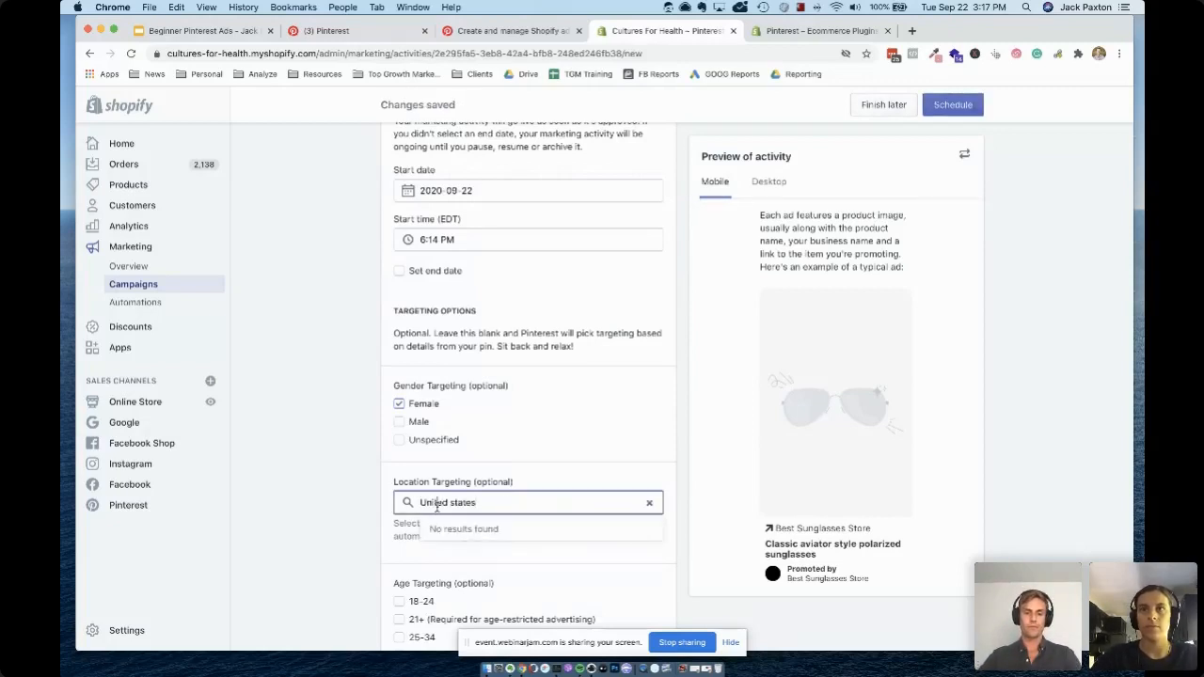
pyautogui.tripleClick(494, 504)
pyautogui.press('BackSpace')
pyautogui.write('Cali')
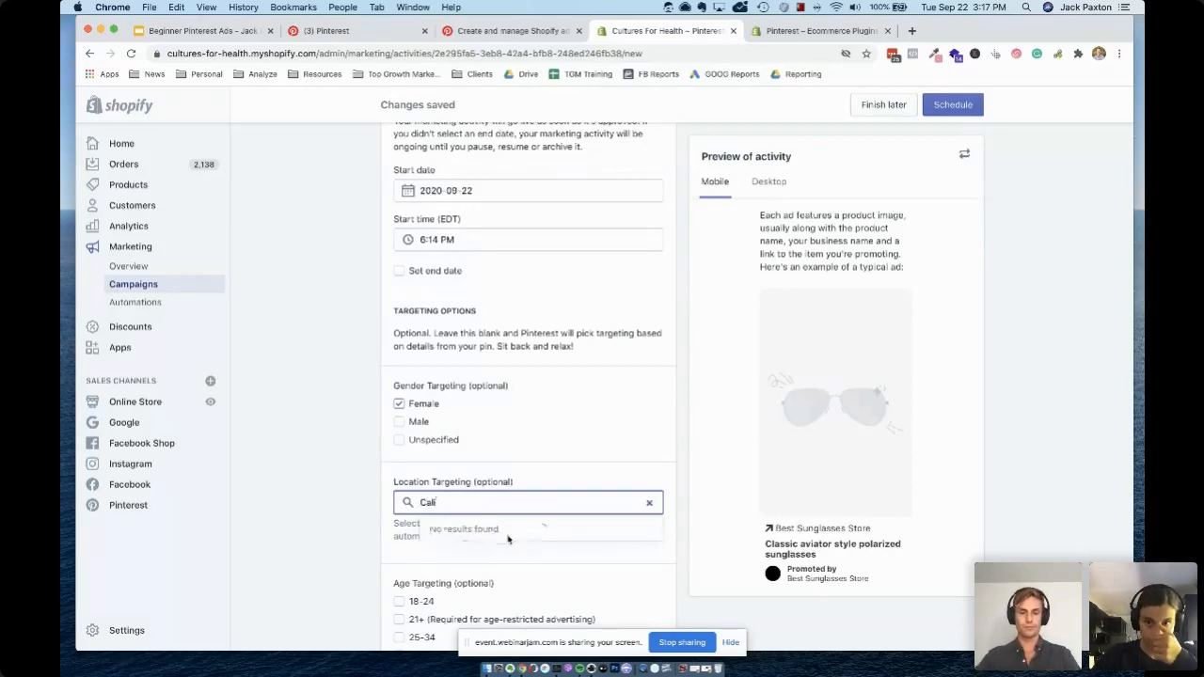
pyautogui.press('BackSpace')
pyautogui.press('BackSpace')
pyautogui.press('BackSpace')
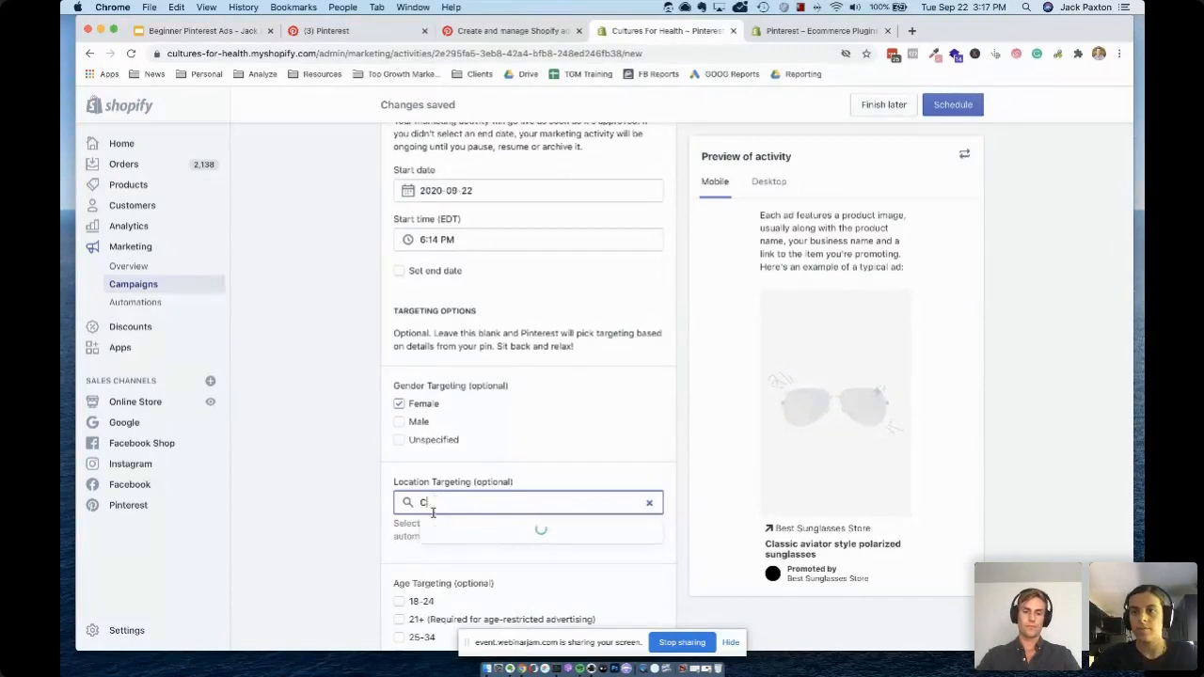
pyautogui.press('BackSpace')
# Try to find "U.S" as a target location, then empty and leave the location targeting field
pyautogui.scroll(-2, 263, 518)
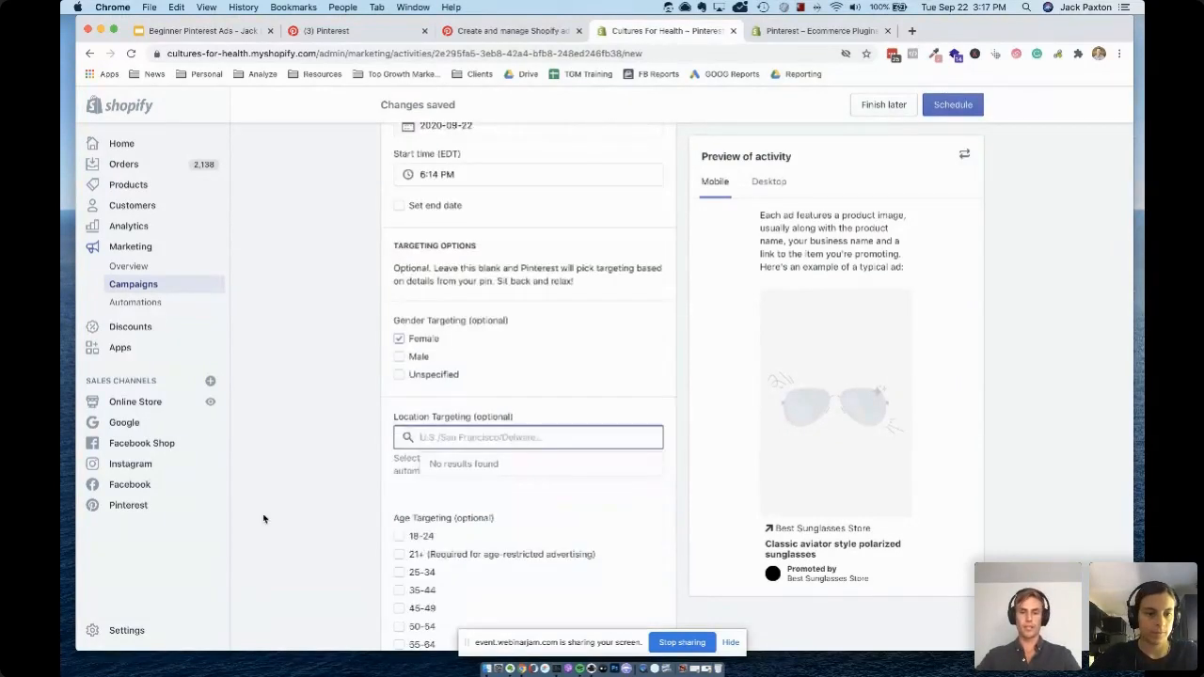
pyautogui.scroll(-1, 331, 487)
pyautogui.scroll(-1, 330, 487)
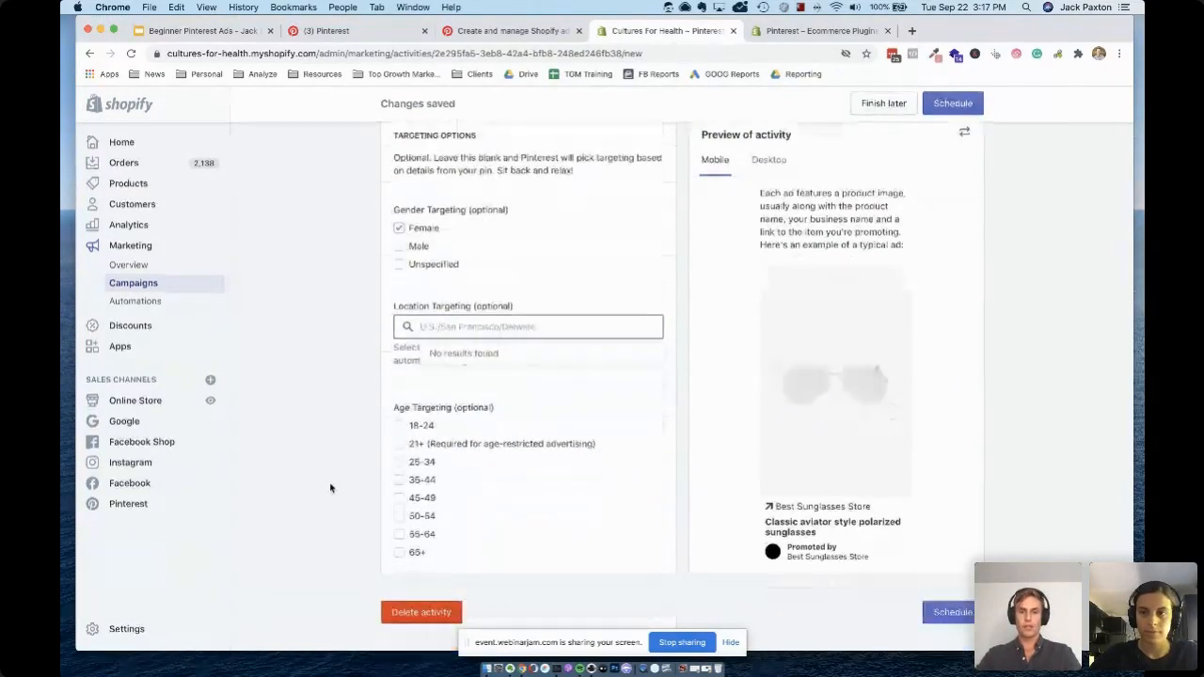
pyautogui.write('U.S')
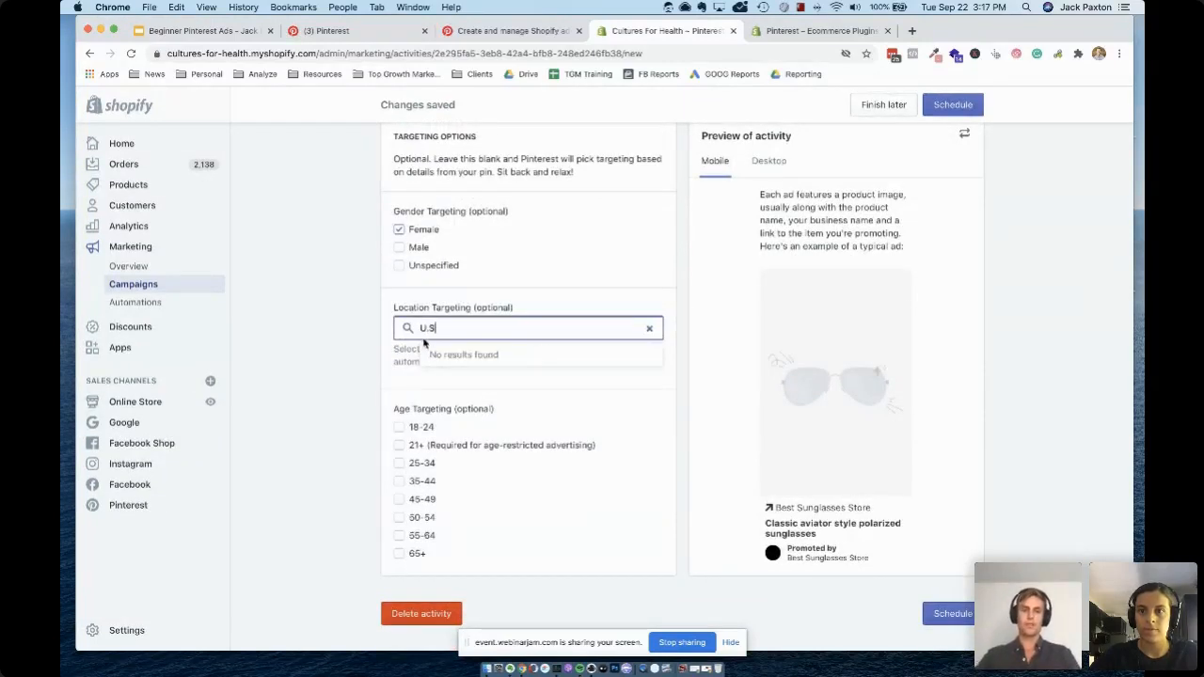
pyautogui.press('BackSpace')
pyautogui.press('BackSpace')
pyautogui.press('BackSpace')
pyautogui.click(363, 351)
pyautogui.click(454, 326)
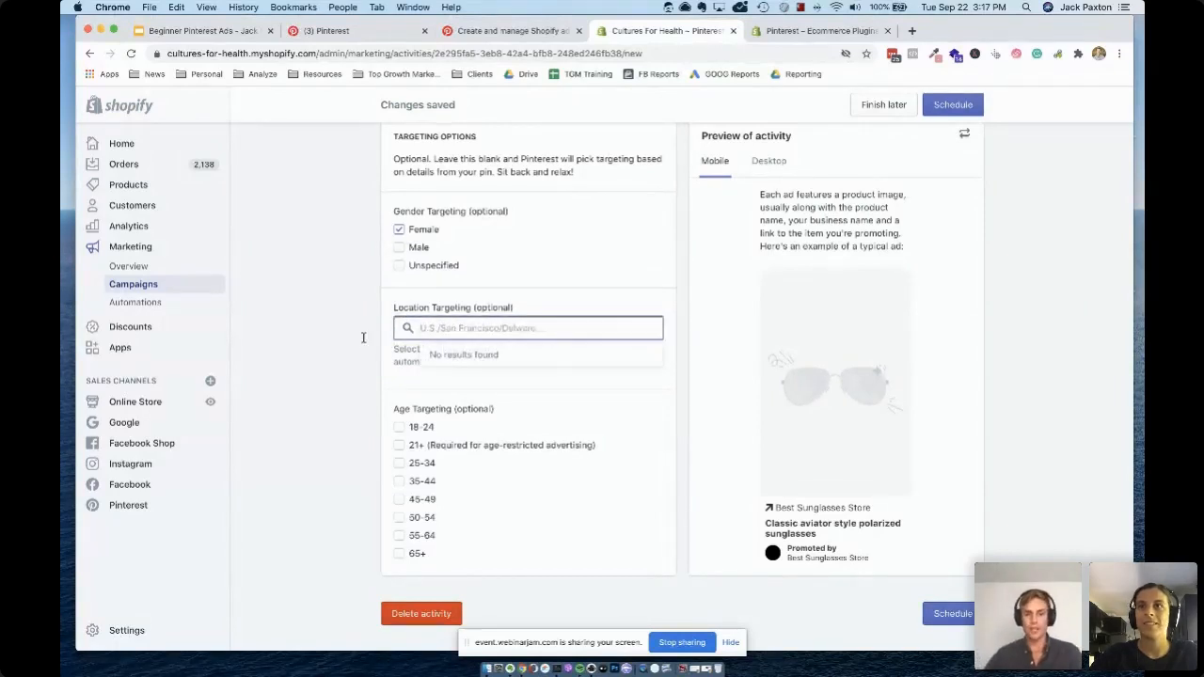
pyautogui.click(336, 347)
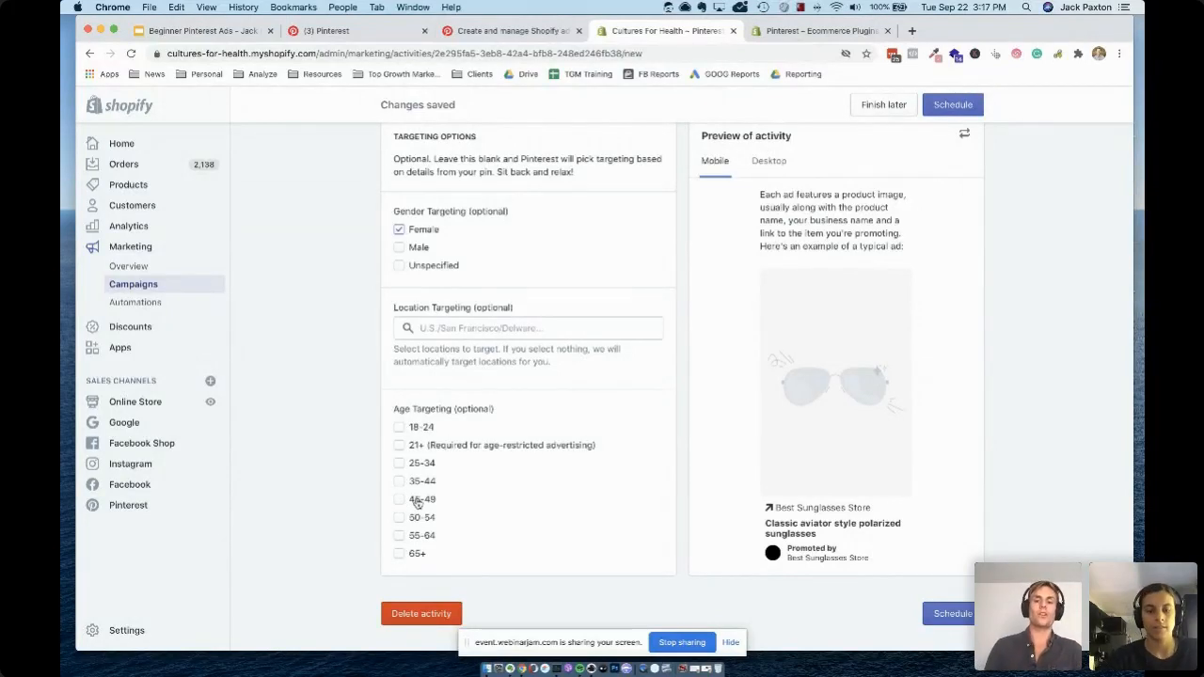
# Review the whole Pinterest traffic ad draft, from activity details and budget to the schedule, gender, location and age targeting options
pyautogui.scroll(10, 708, 480)
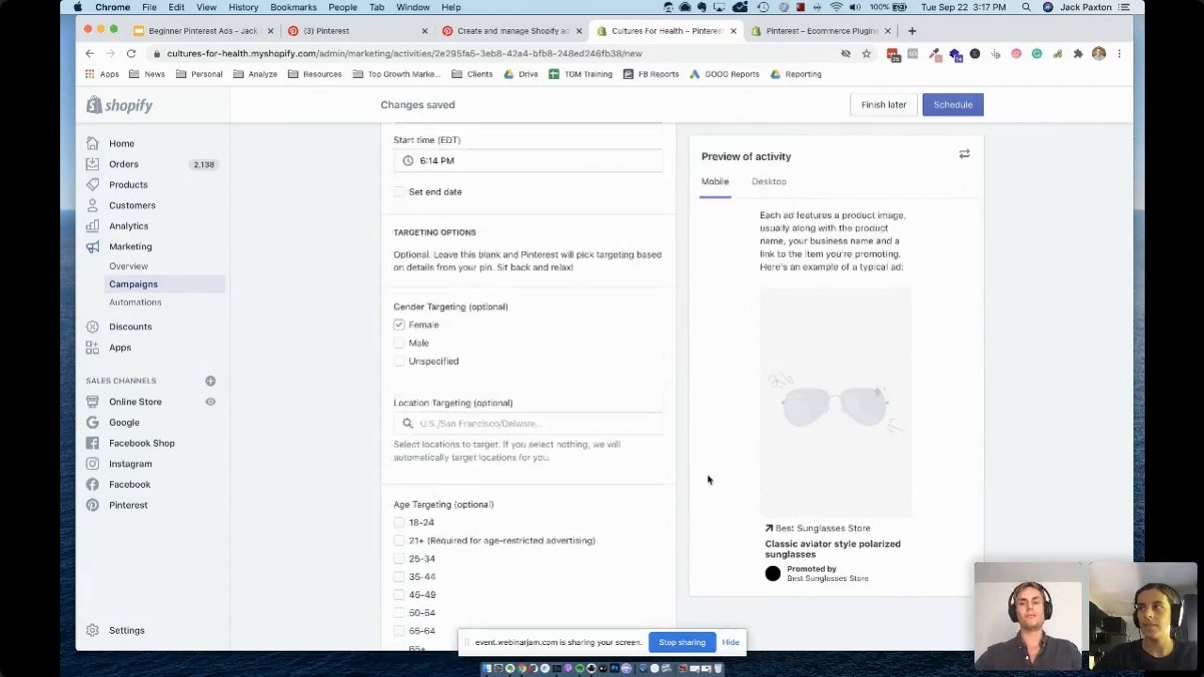
pyautogui.scroll(1, 708, 480)
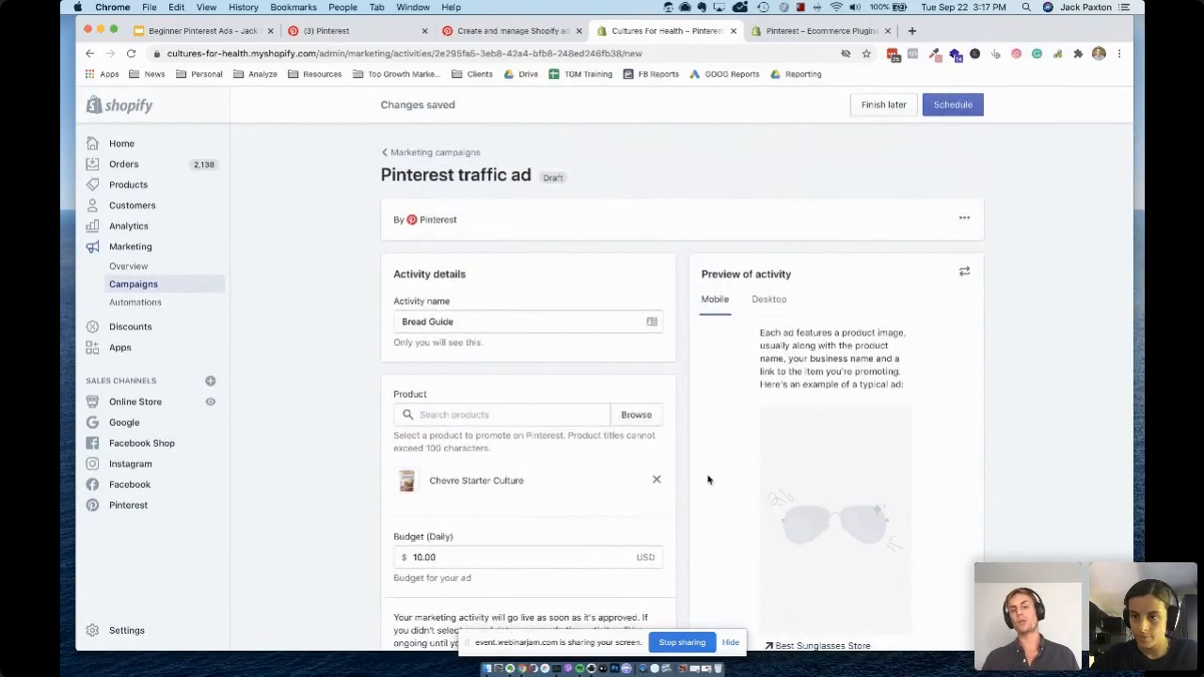
pyautogui.scroll(-3, 708, 480)
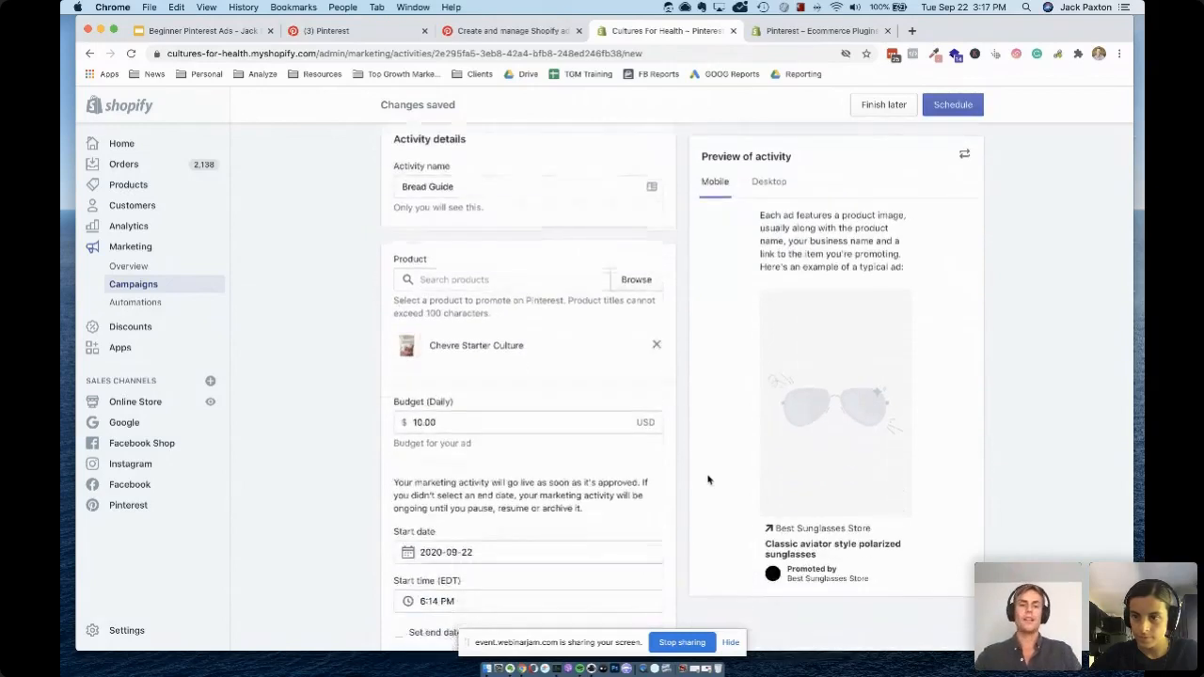
pyautogui.scroll(-5, 708, 479)
pyautogui.scroll(-2, 696, 325)
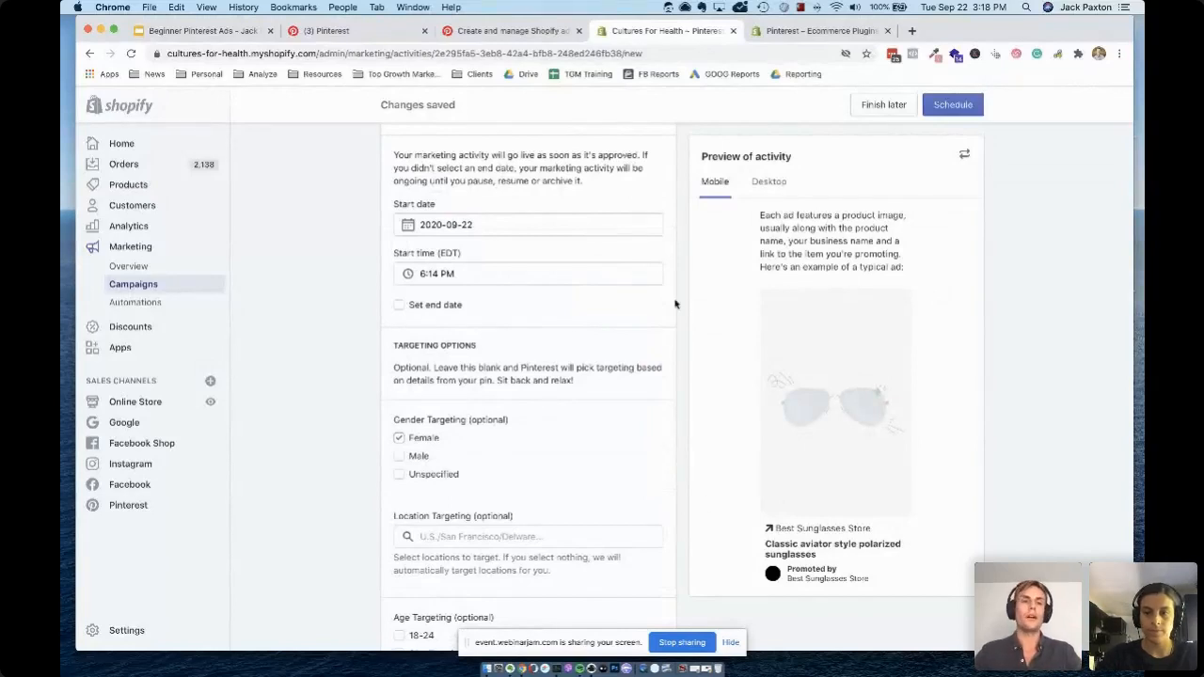
pyautogui.scroll(-3, 594, 434)
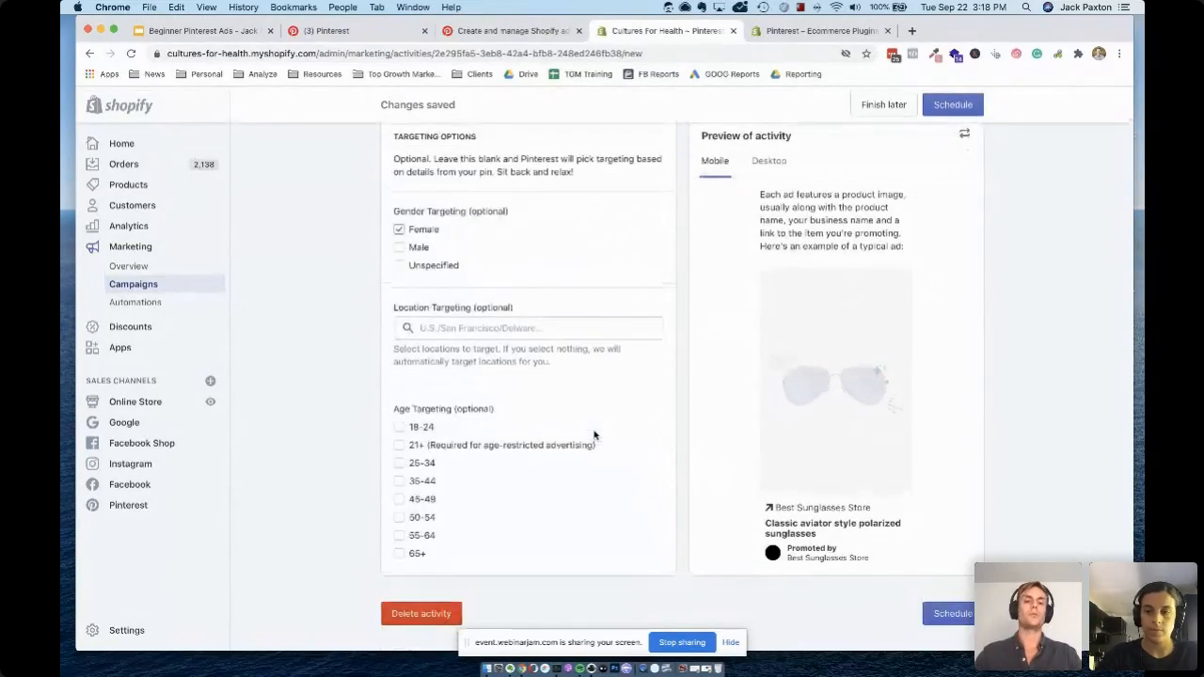
pyautogui.scroll(3, 573, 242)
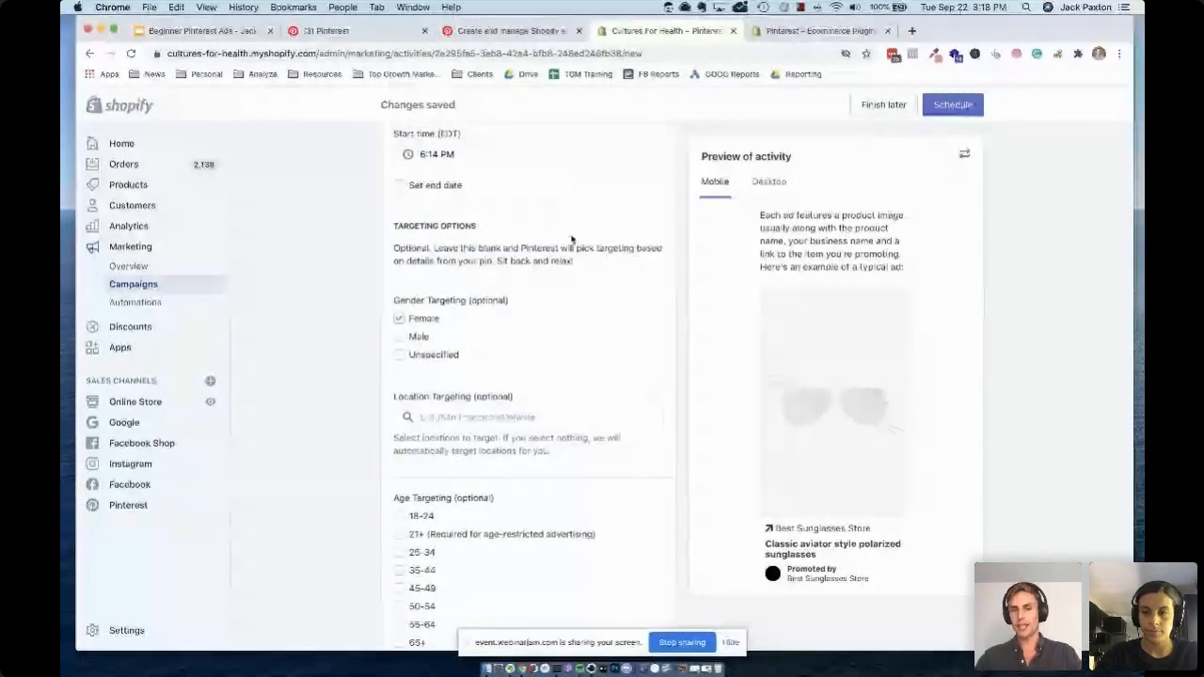
pyautogui.scroll(1, 569, 238)
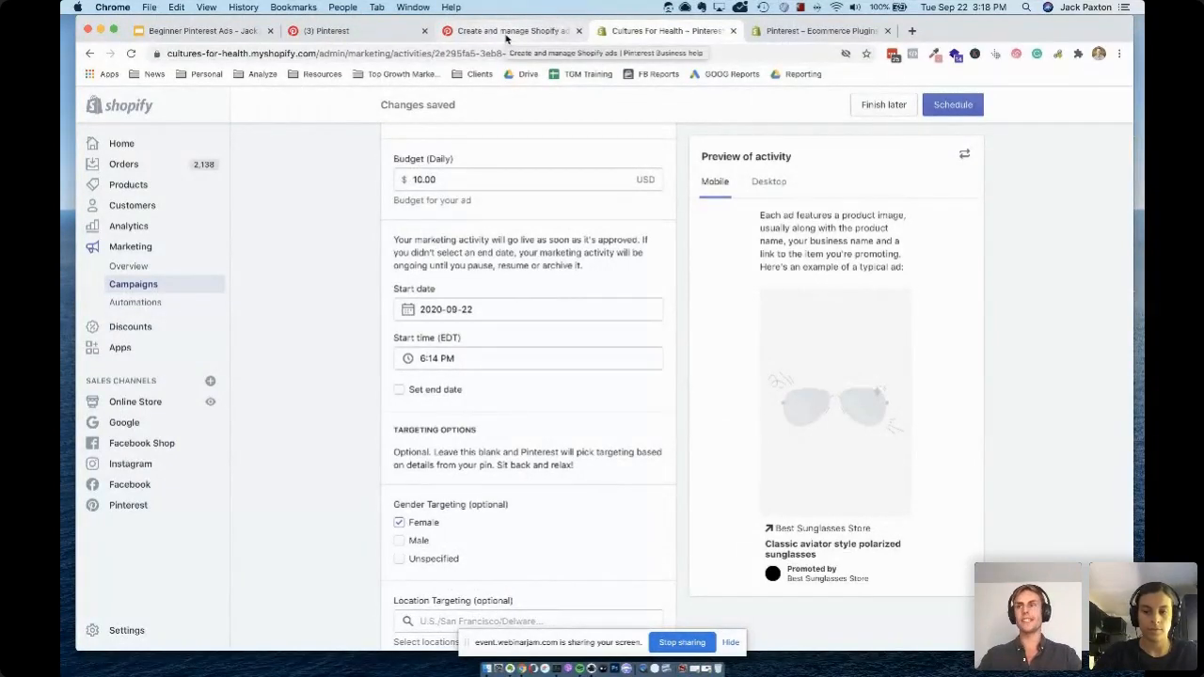
pyautogui.scroll(5, 502, 308)
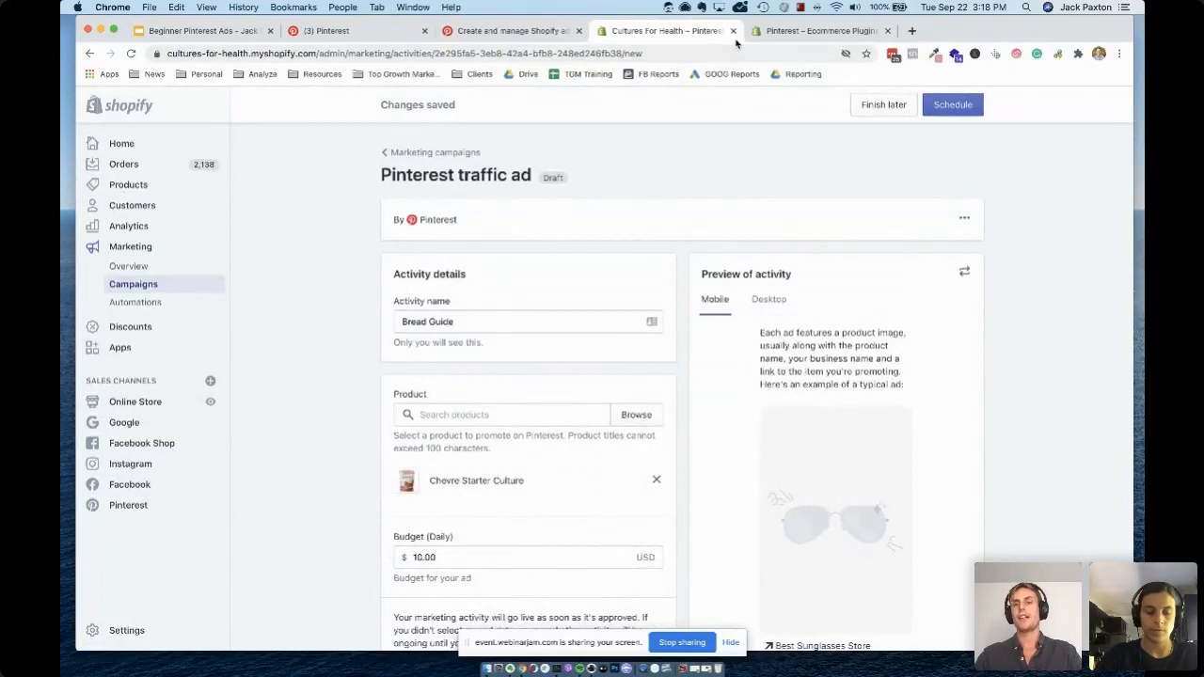
# Switch to the Beginner Pinterest Ads deck in Google Slides, present it from the Setup slide and advance to the Ad Types slide
pyautogui.click(520, 35)
pyautogui.click(329, 31)
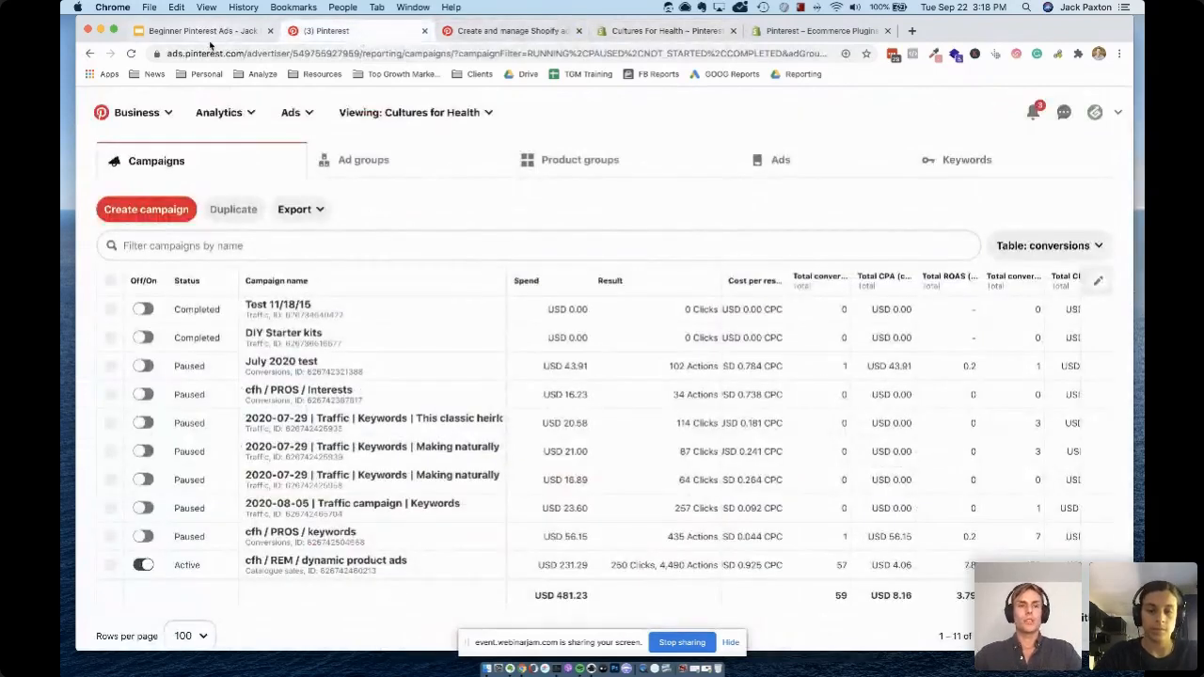
pyautogui.click(202, 31)
pyautogui.scroll(-1, 160, 301)
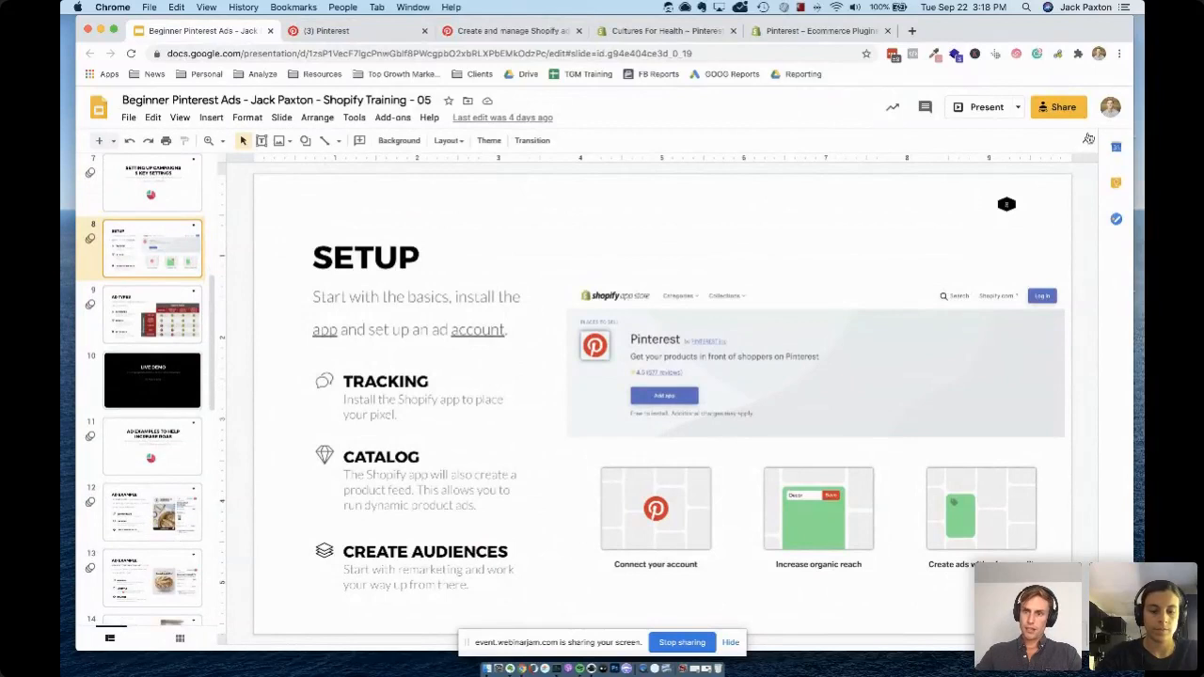
pyautogui.click(984, 113)
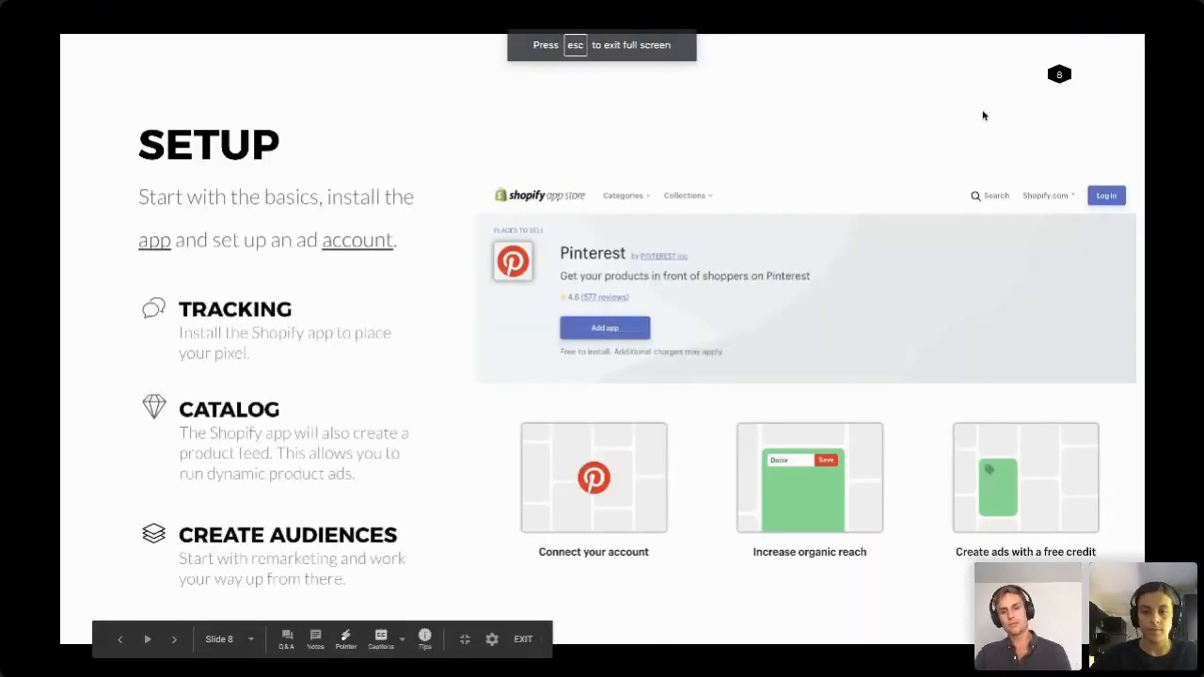
pyautogui.press('Right')
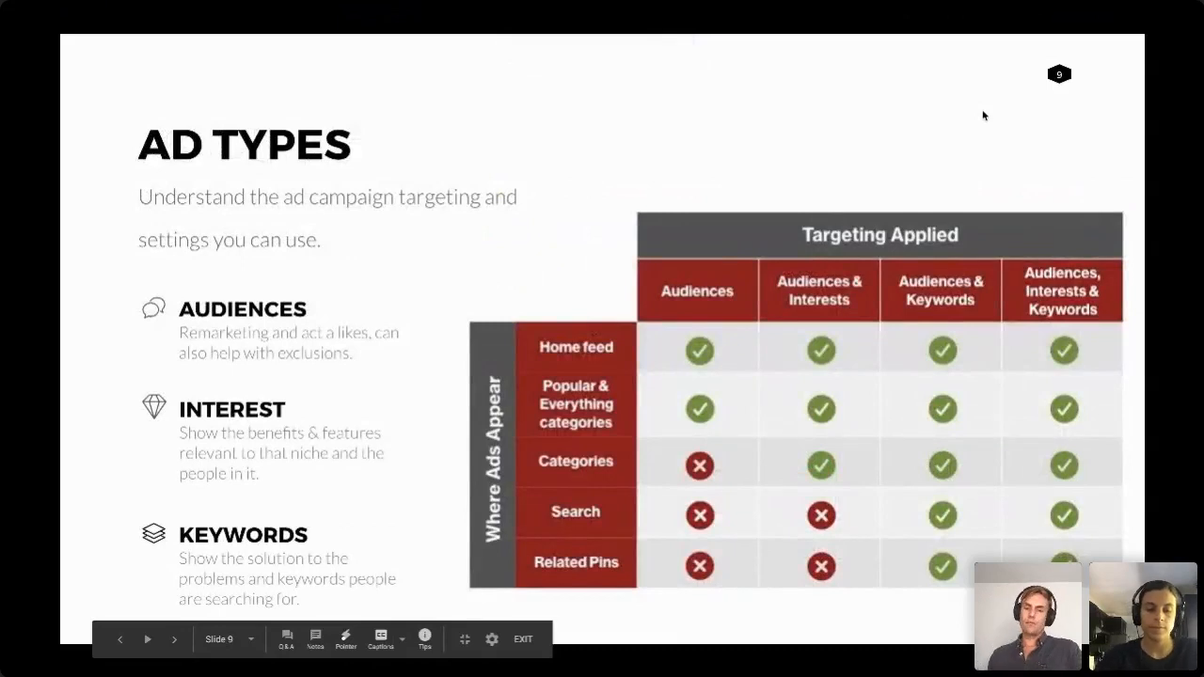
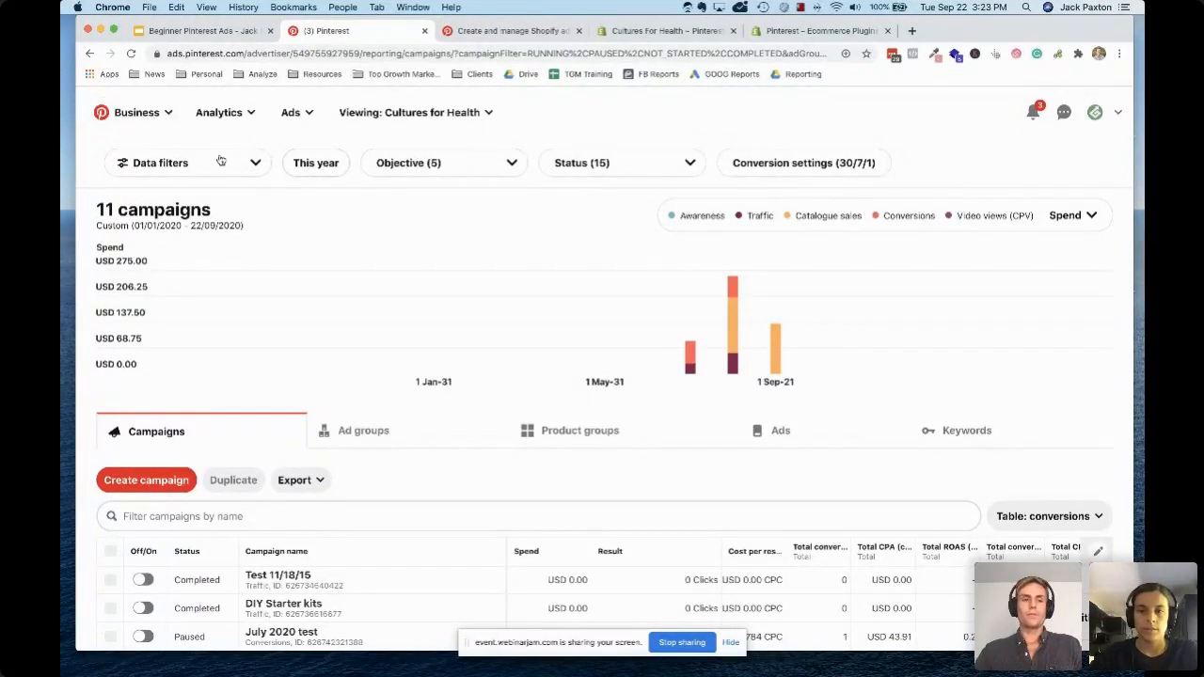
# Open the ad account's Conversions page and check the health of the Pinterest tag
pyautogui.scroll(-2, 135, 394)
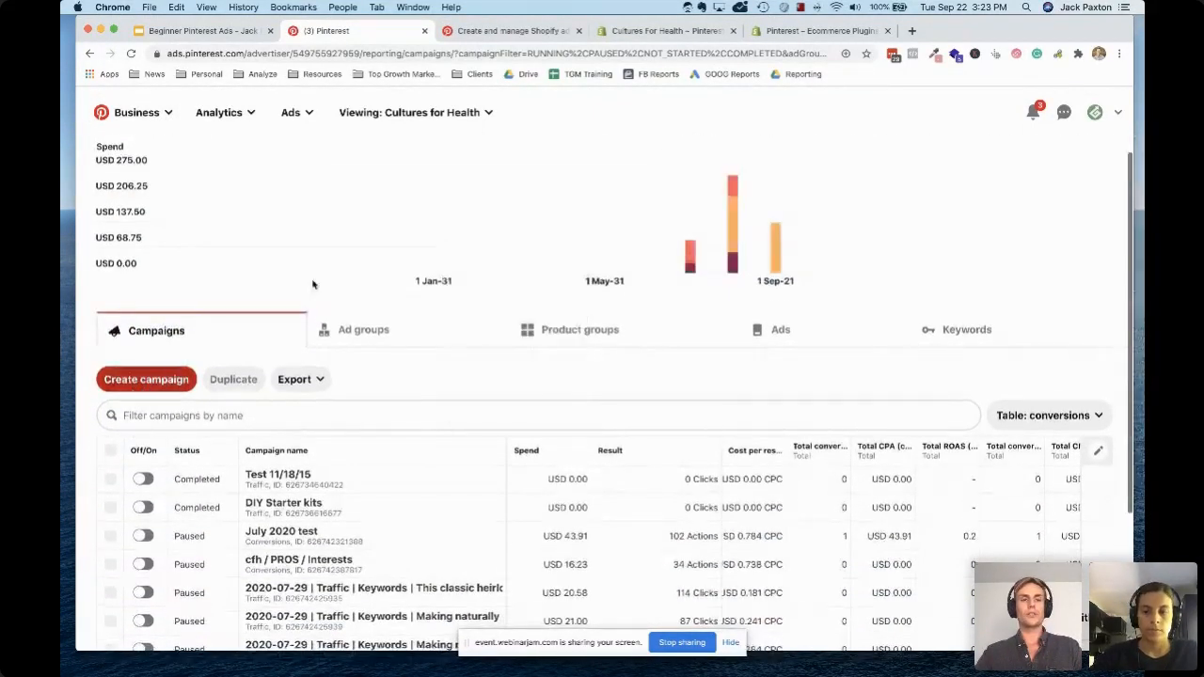
pyautogui.scroll(2, 188, 357)
pyautogui.click(304, 120)
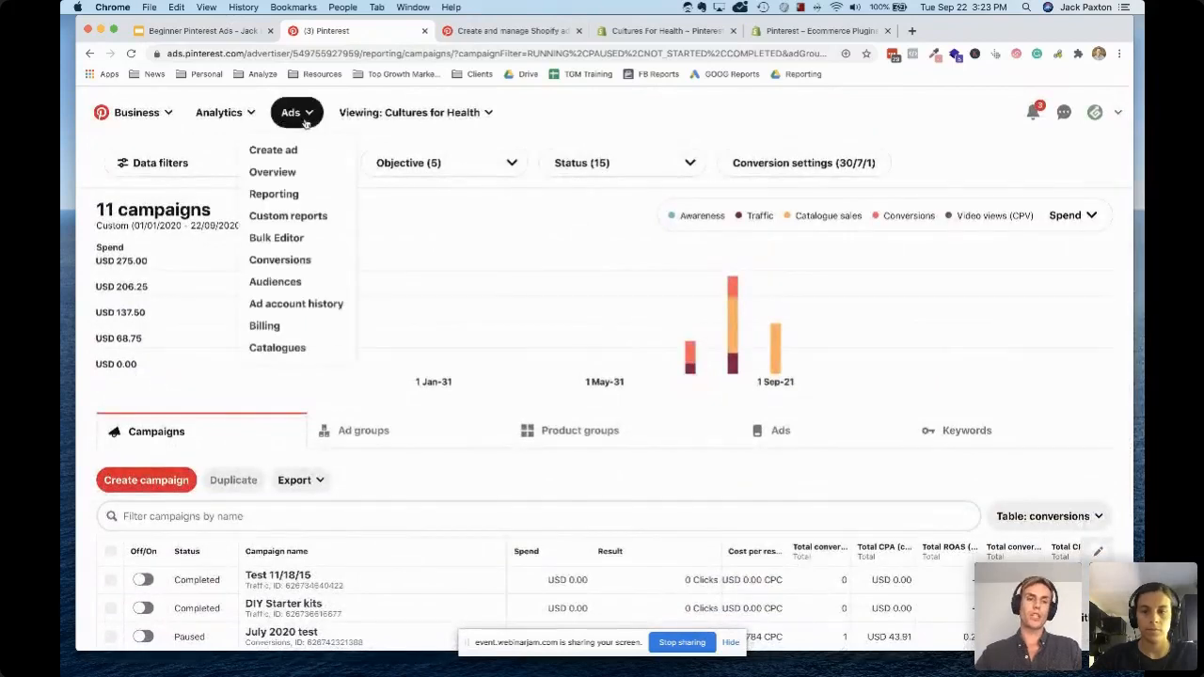
pyautogui.click(298, 264)
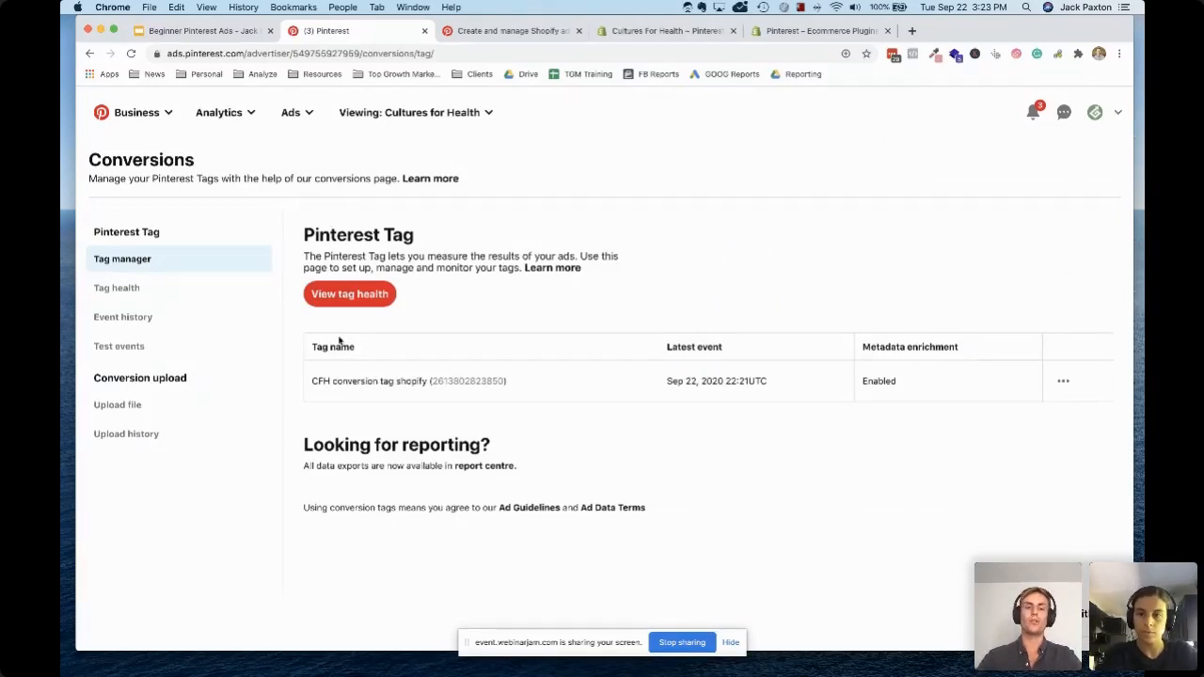
pyautogui.click(134, 294)
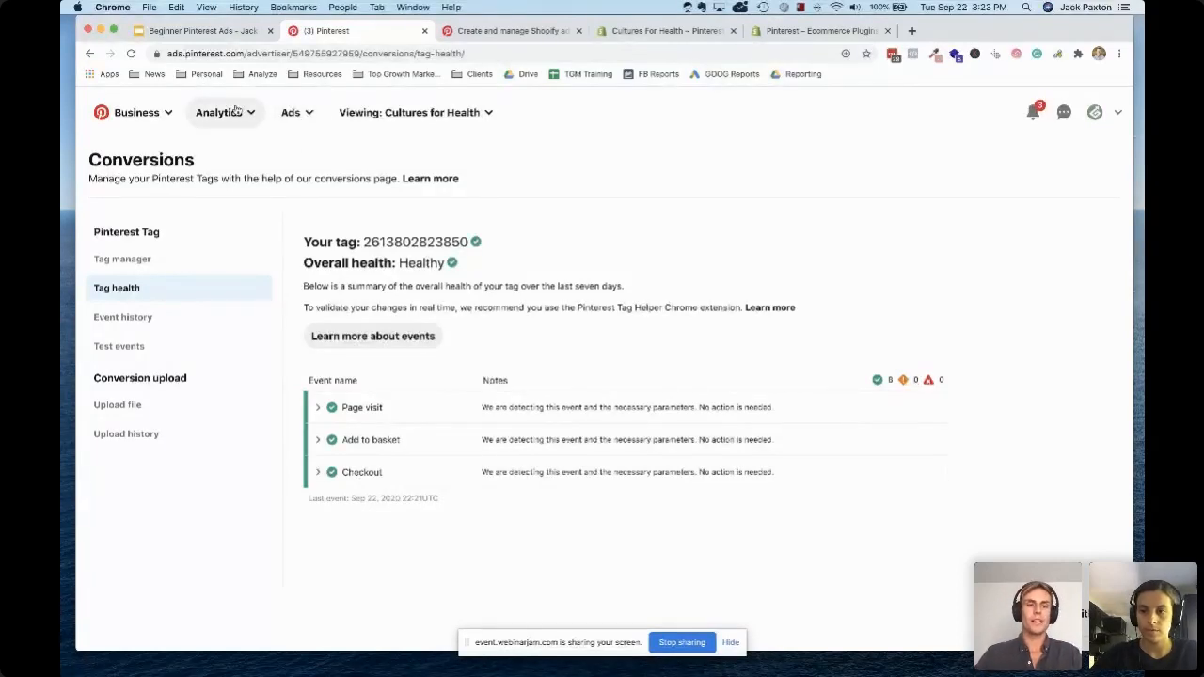
# Open the Audiences page and examine the audience creation options, selecting the actalike and customer list types, and close the dialog without creating one
pyautogui.click(289, 113)
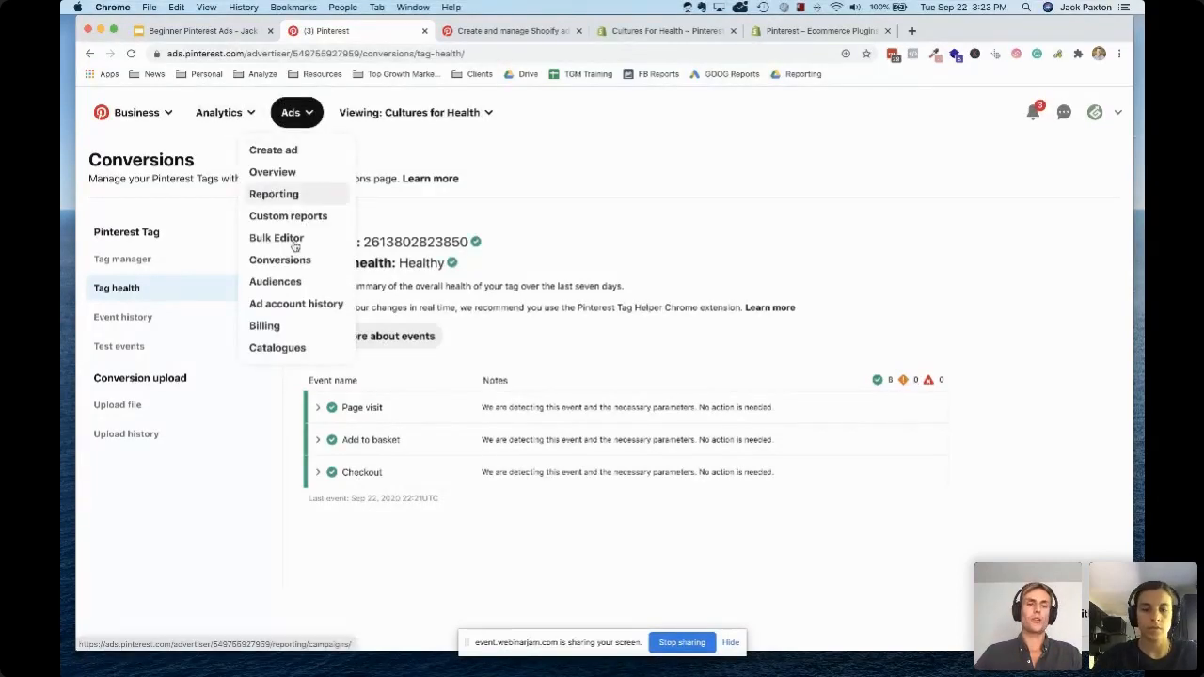
pyautogui.click(278, 282)
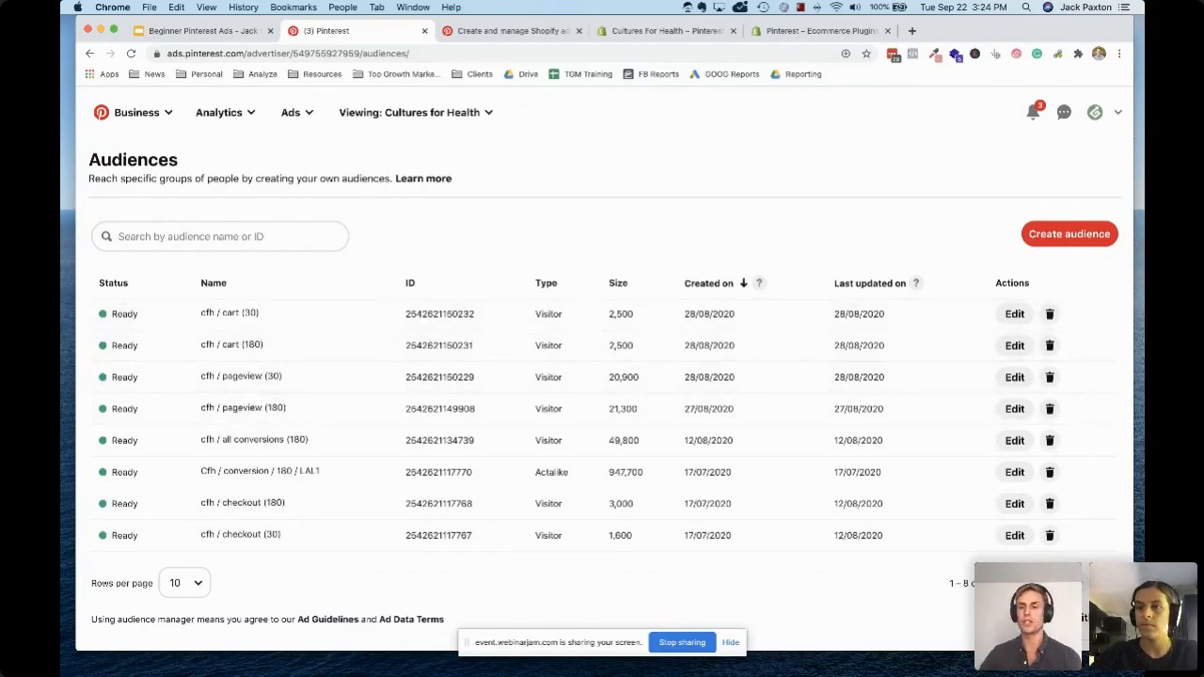
pyautogui.click(1054, 234)
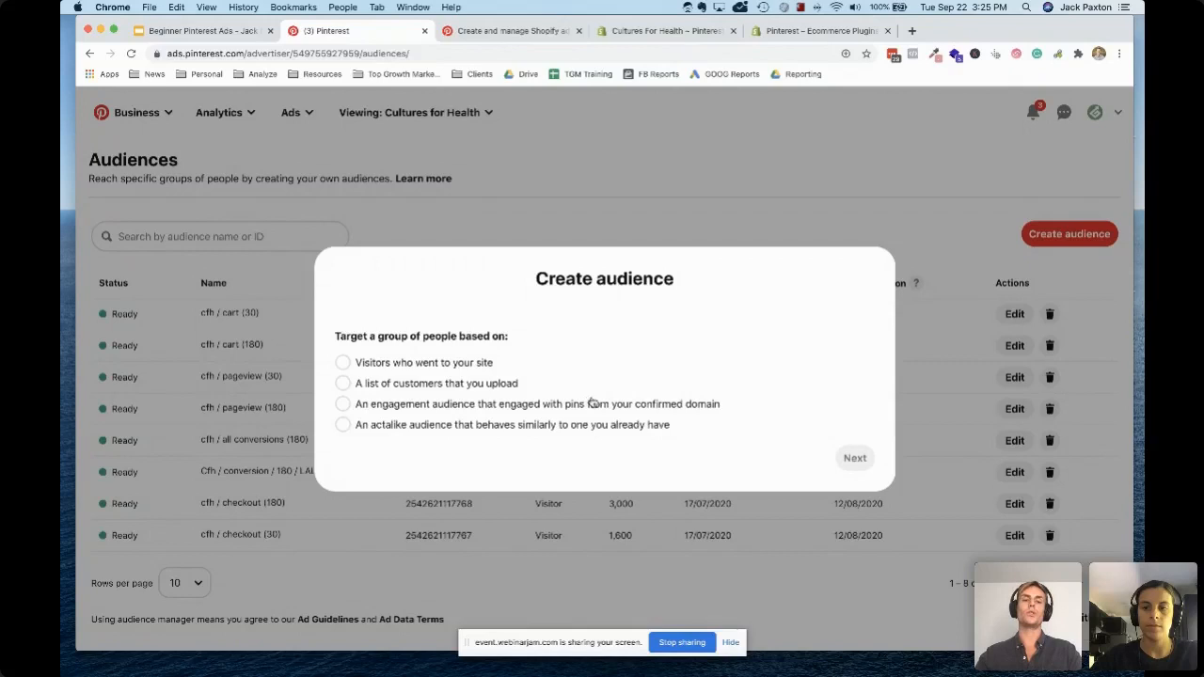
pyautogui.click(387, 429)
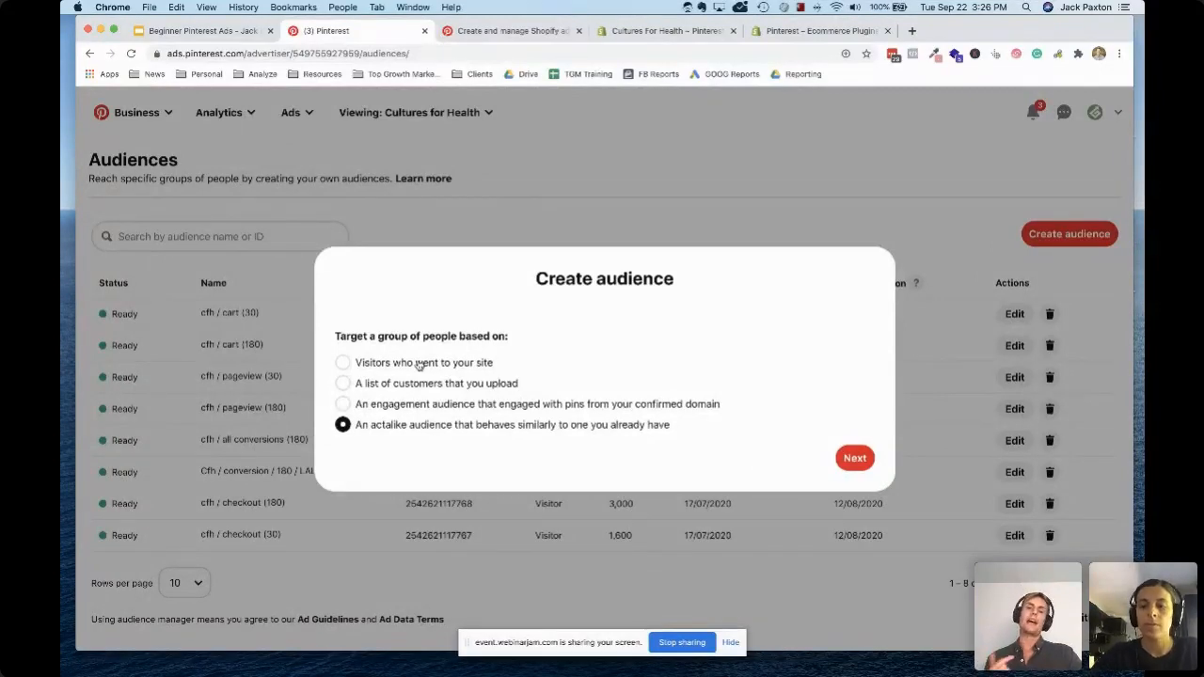
pyautogui.click(819, 169)
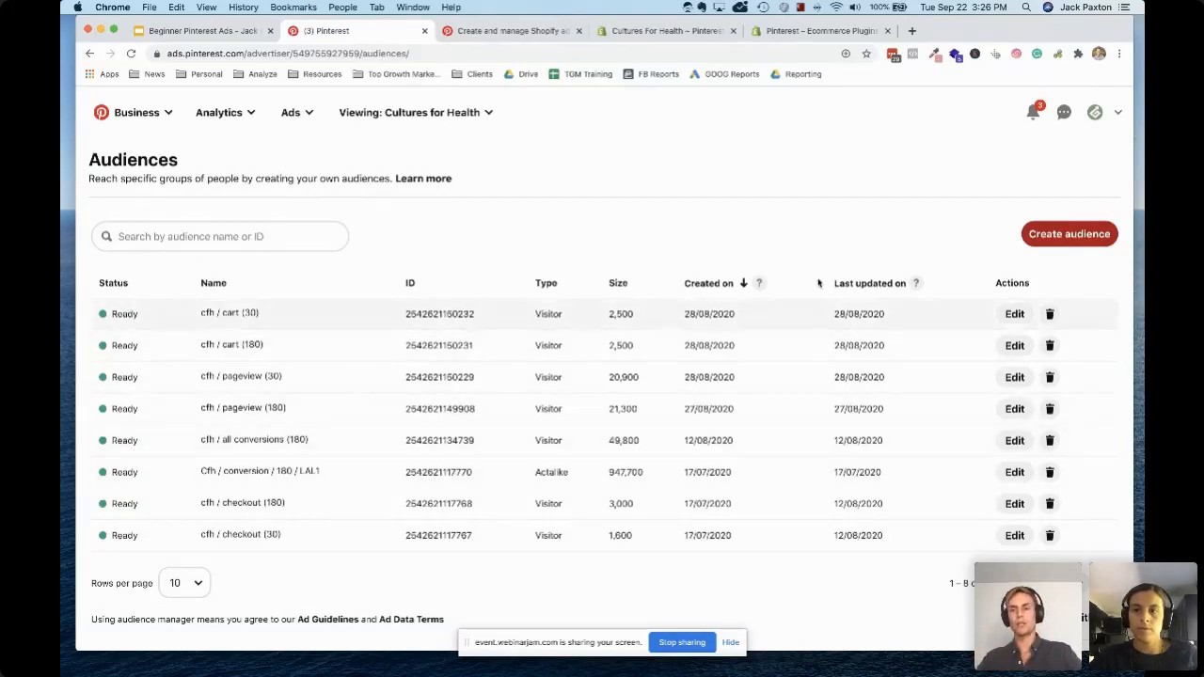
pyautogui.click(1055, 240)
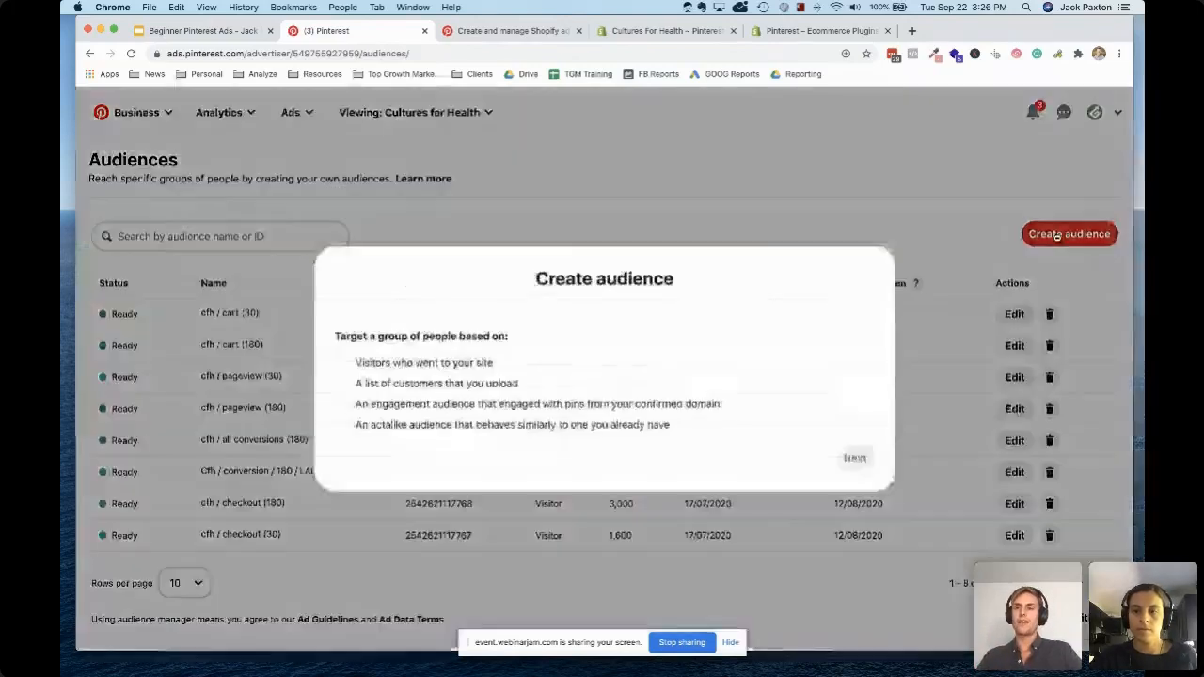
pyautogui.click(450, 384)
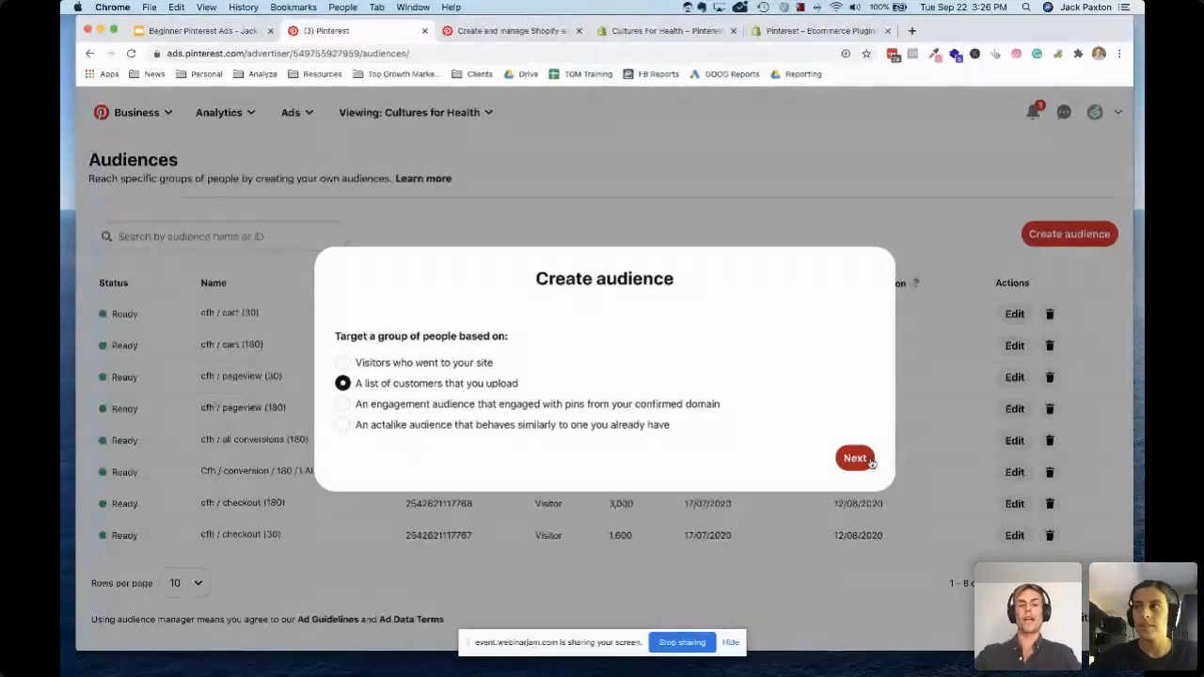
pyautogui.click(818, 191)
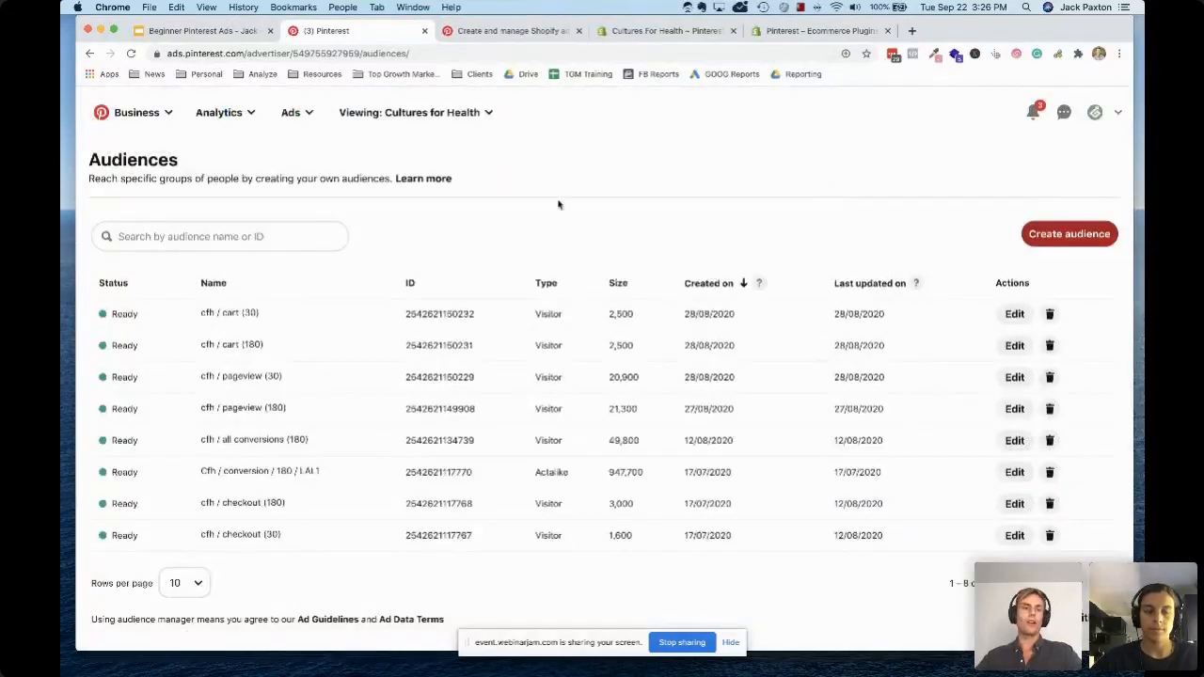
# Open the campaign reporting and apply a 30/1/1 conversion window in the conversion settings
pyautogui.click(303, 117)
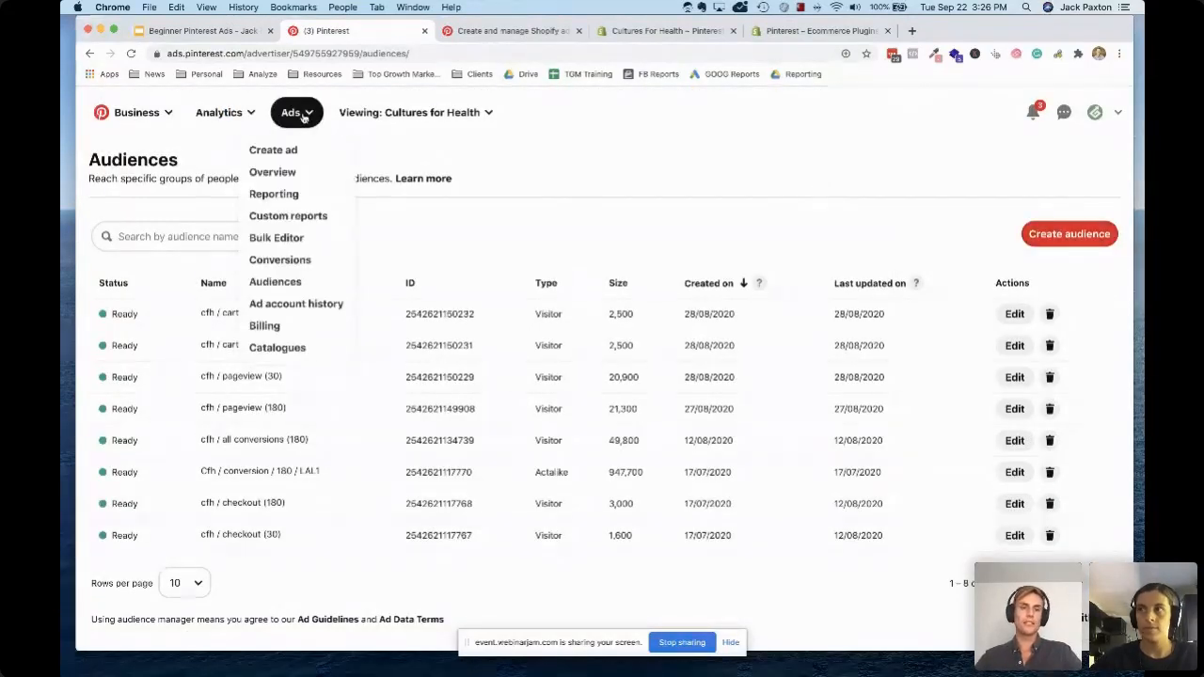
pyautogui.click(275, 194)
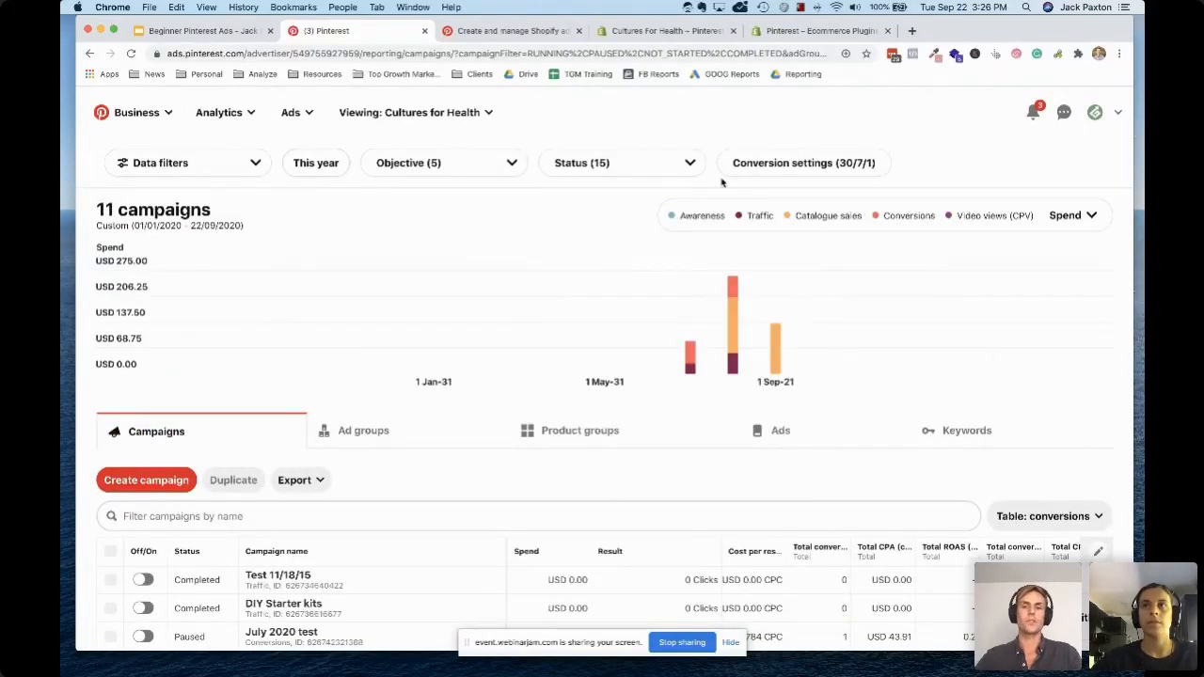
pyautogui.click(793, 167)
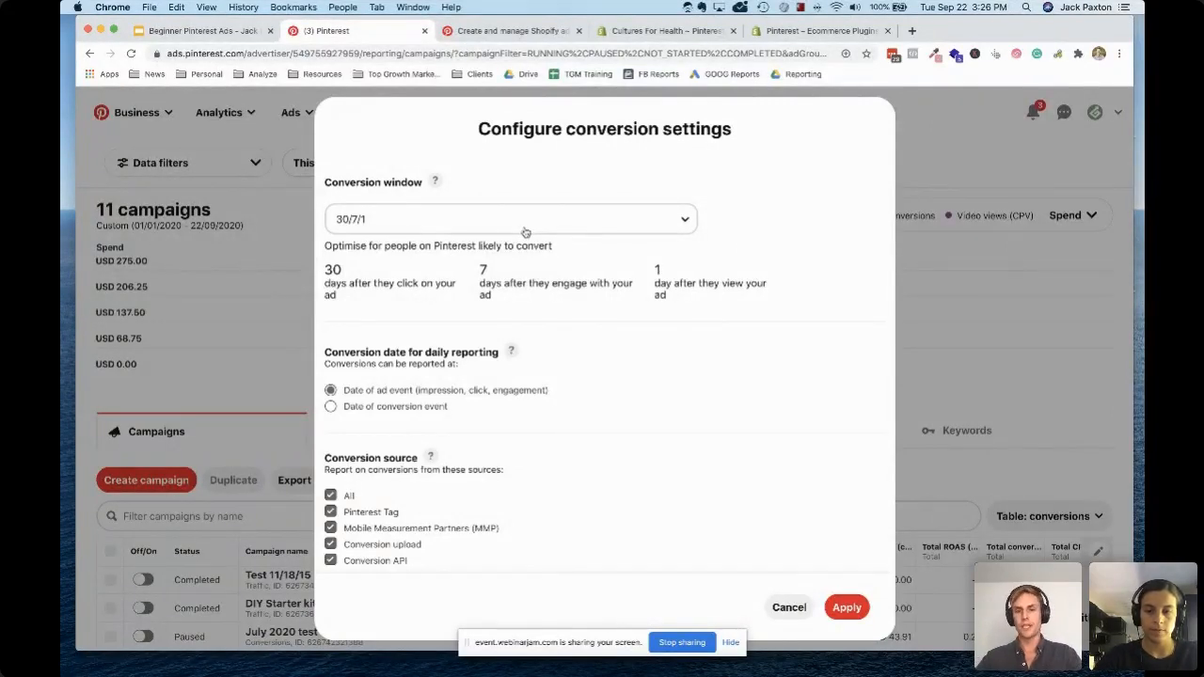
pyautogui.click(847, 609)
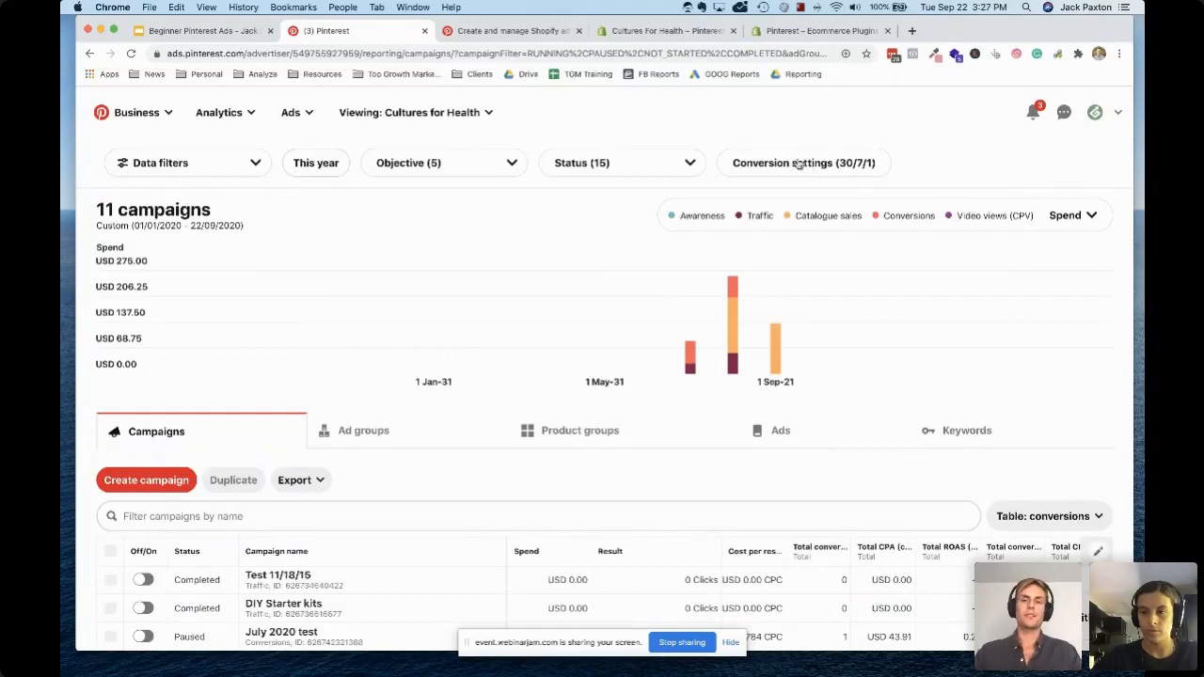
pyautogui.click(797, 163)
pyautogui.click(457, 214)
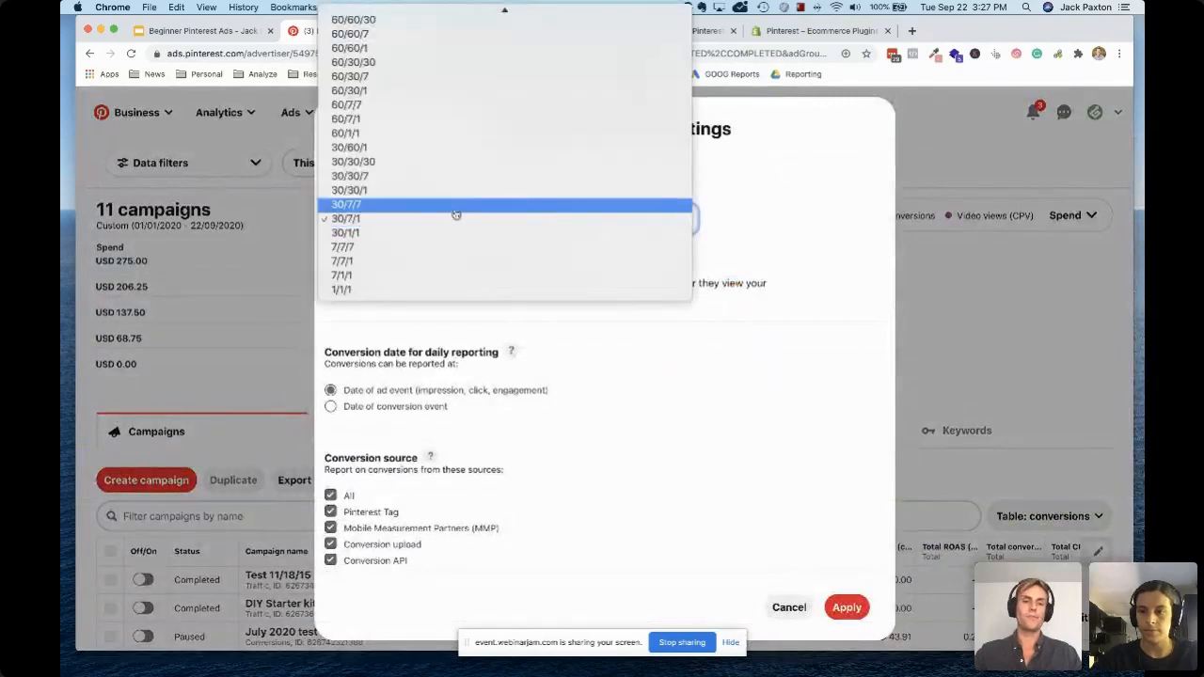
pyautogui.click(395, 232)
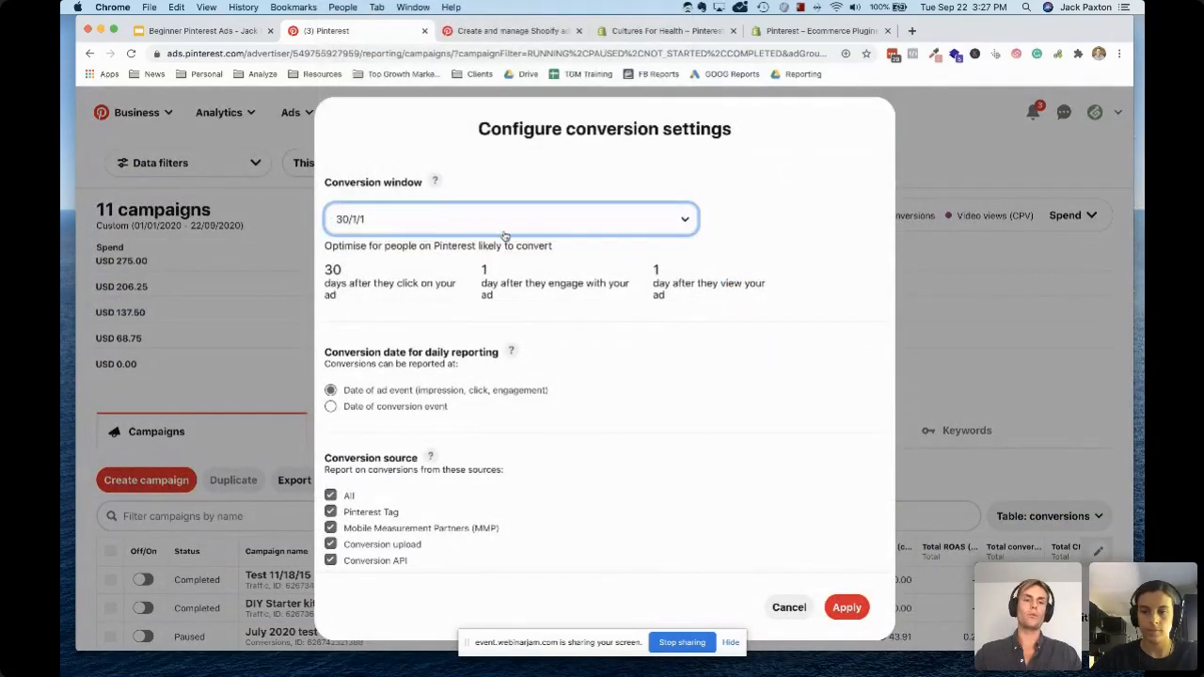
pyautogui.click(844, 610)
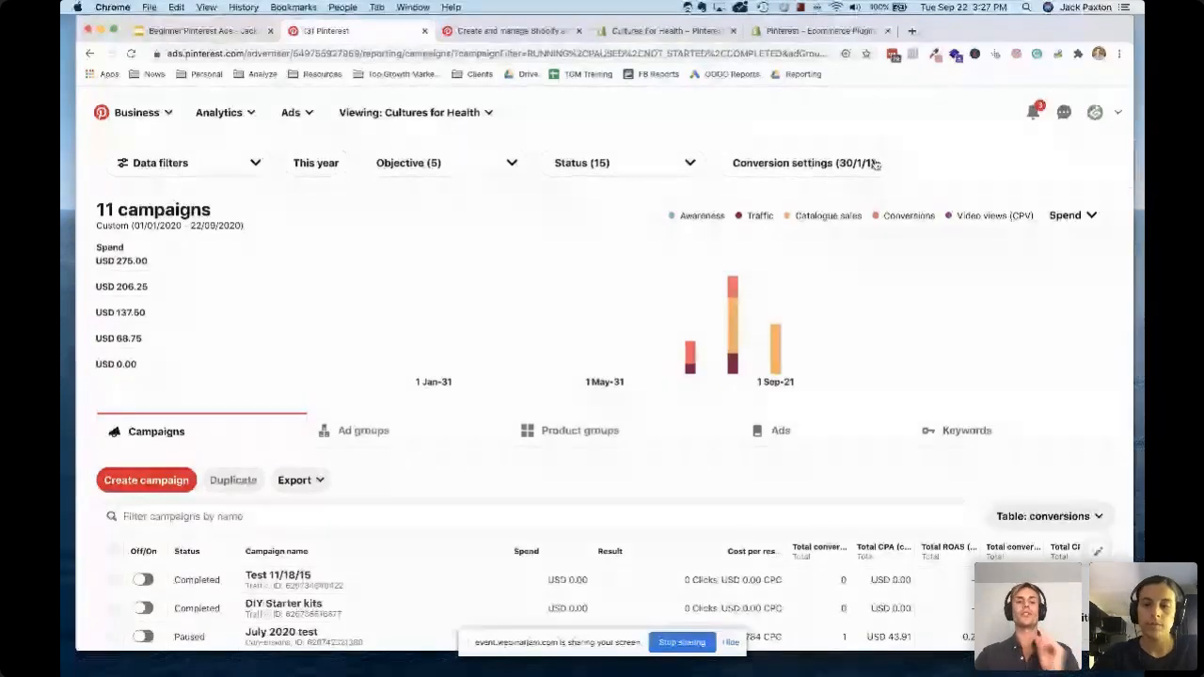
# Look over the campaign report, and start a new campaign with Catalogue sales as the business goal
pyautogui.scroll(-3, 536, 381)
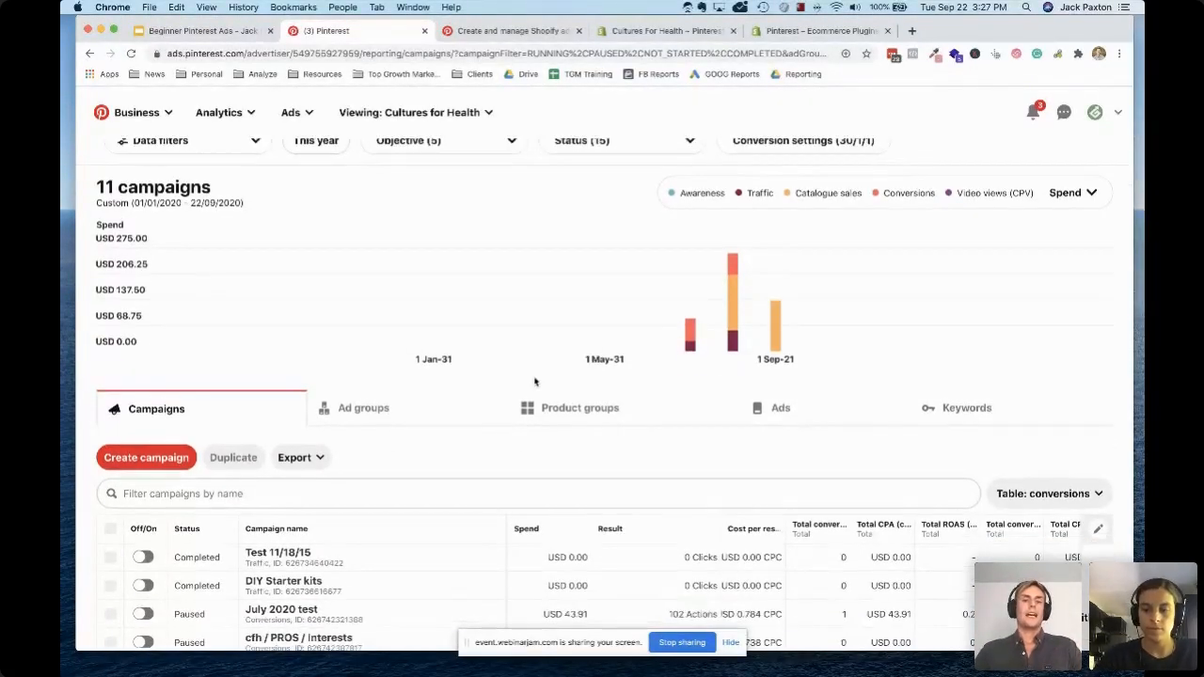
pyautogui.scroll(-3, 536, 381)
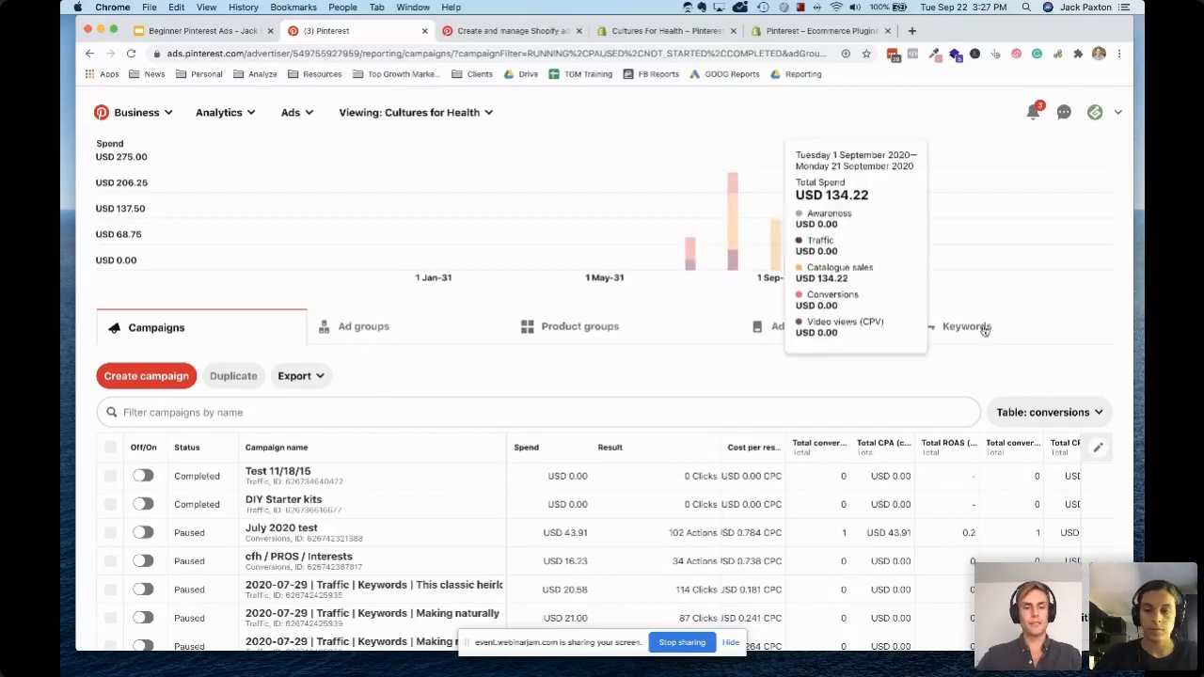
pyautogui.scroll(-2, 424, 446)
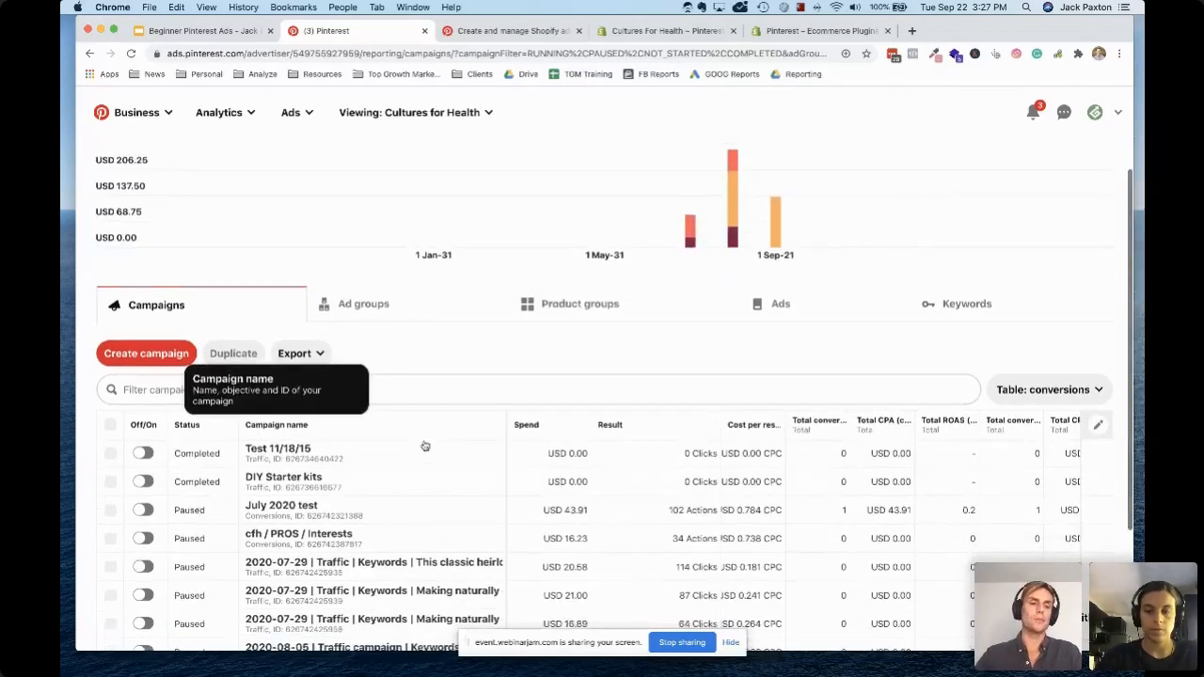
pyautogui.scroll(2, 423, 444)
pyautogui.scroll(3, 423, 444)
pyautogui.scroll(-1, 389, 451)
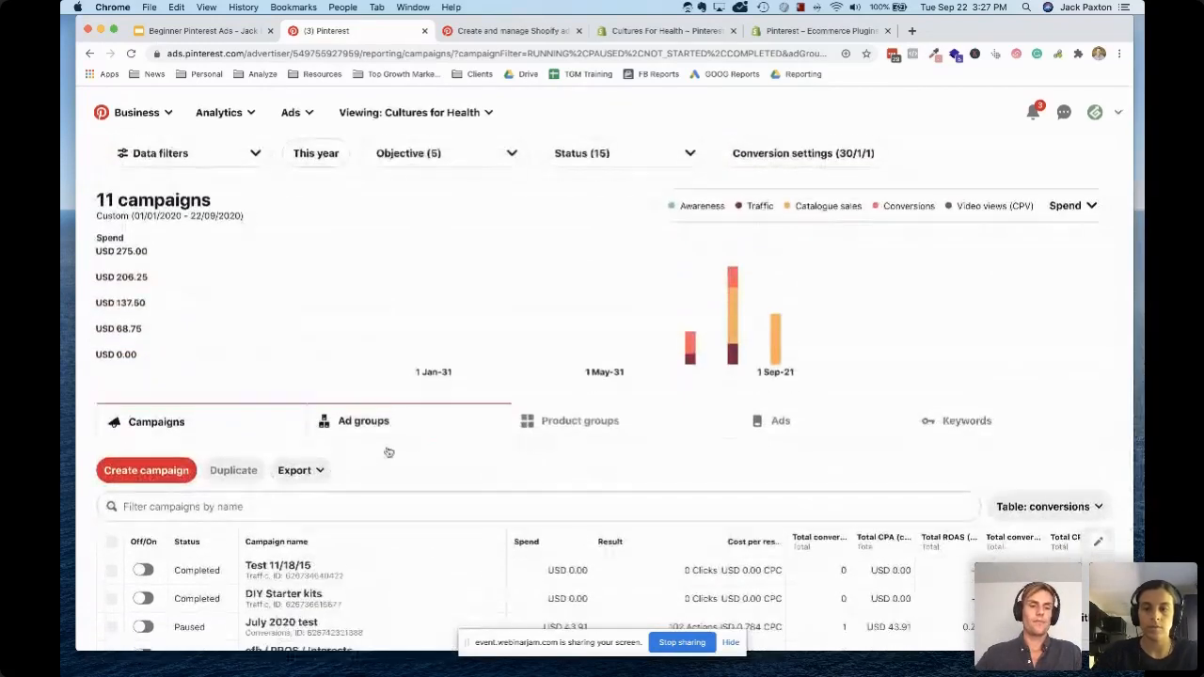
pyautogui.click(156, 463)
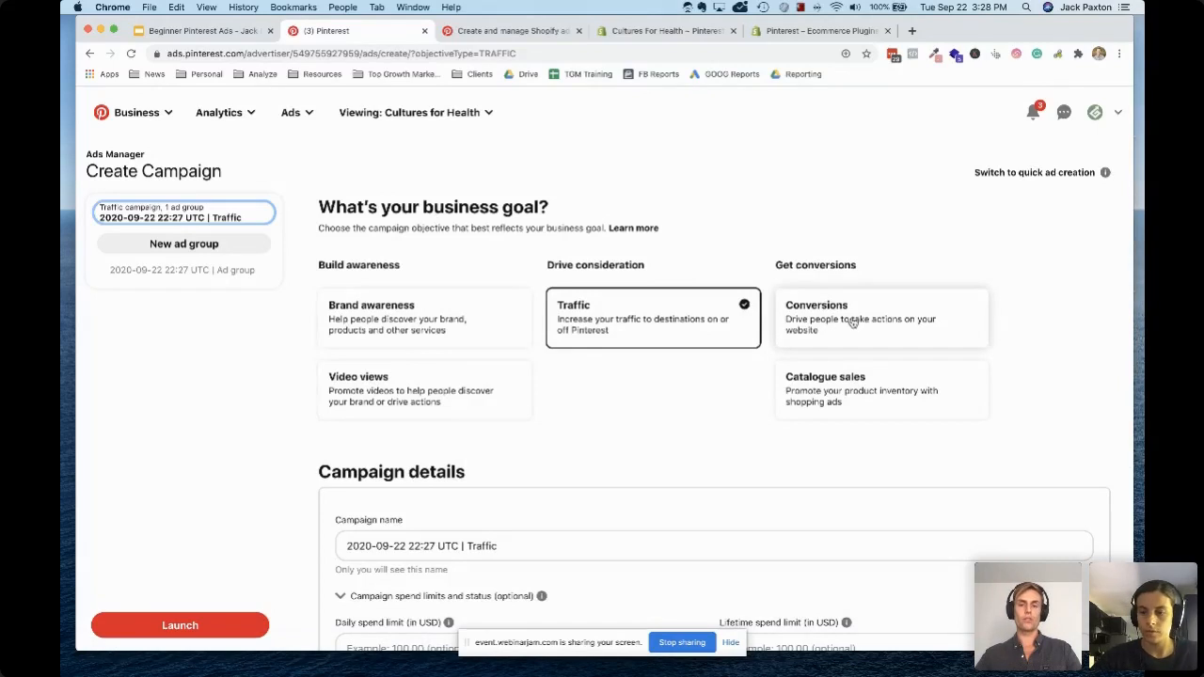
pyautogui.click(858, 410)
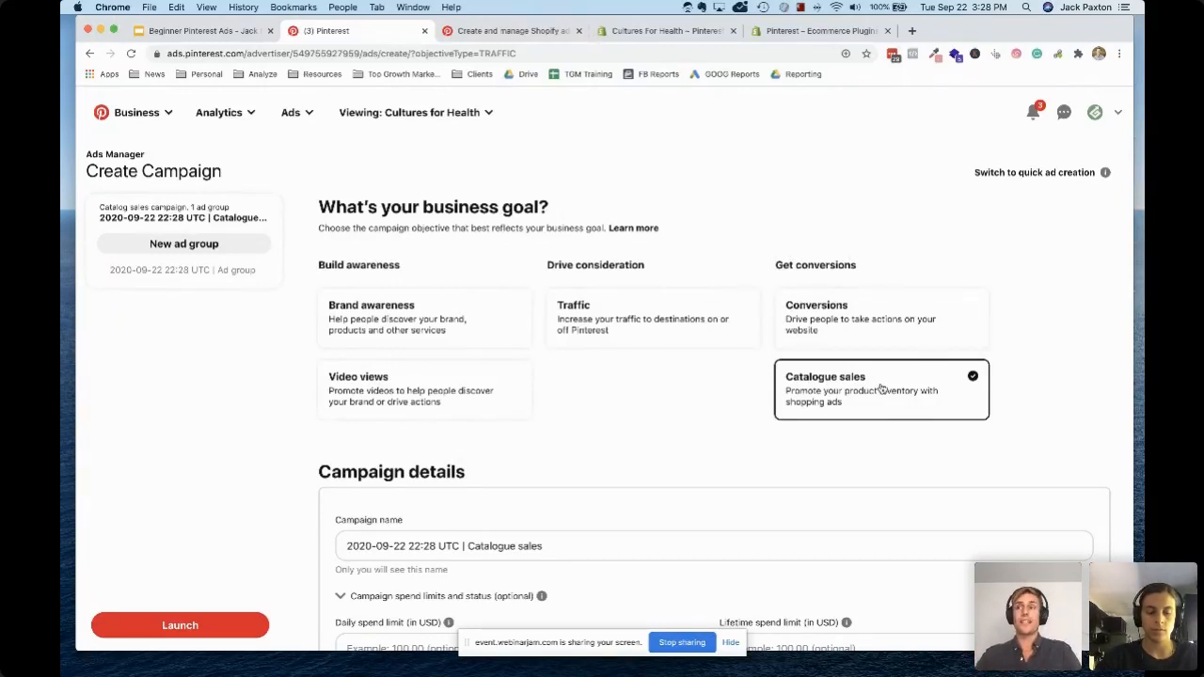
# Name the campaign "TEST | Catalogue sales" and continue to the ad group details
pyautogui.scroll(-5, 881, 388)
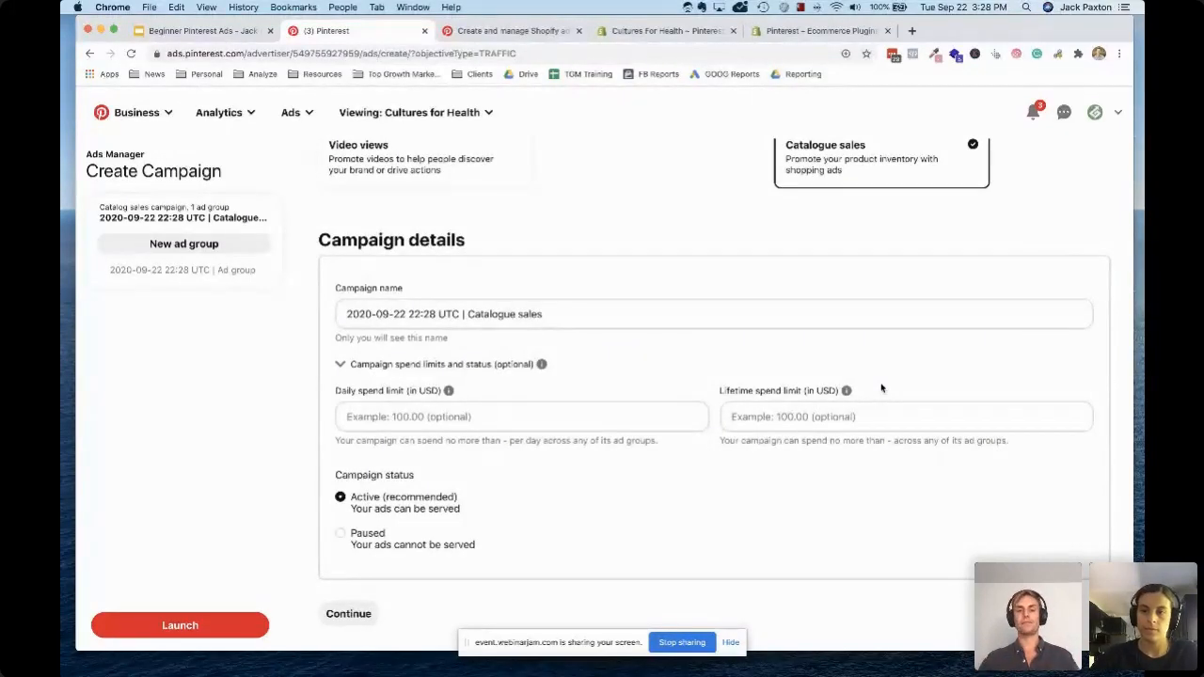
pyautogui.click(524, 314)
pyautogui.moveTo(459, 314); pyautogui.dragTo(329, 320)
pyautogui.write('TEST')
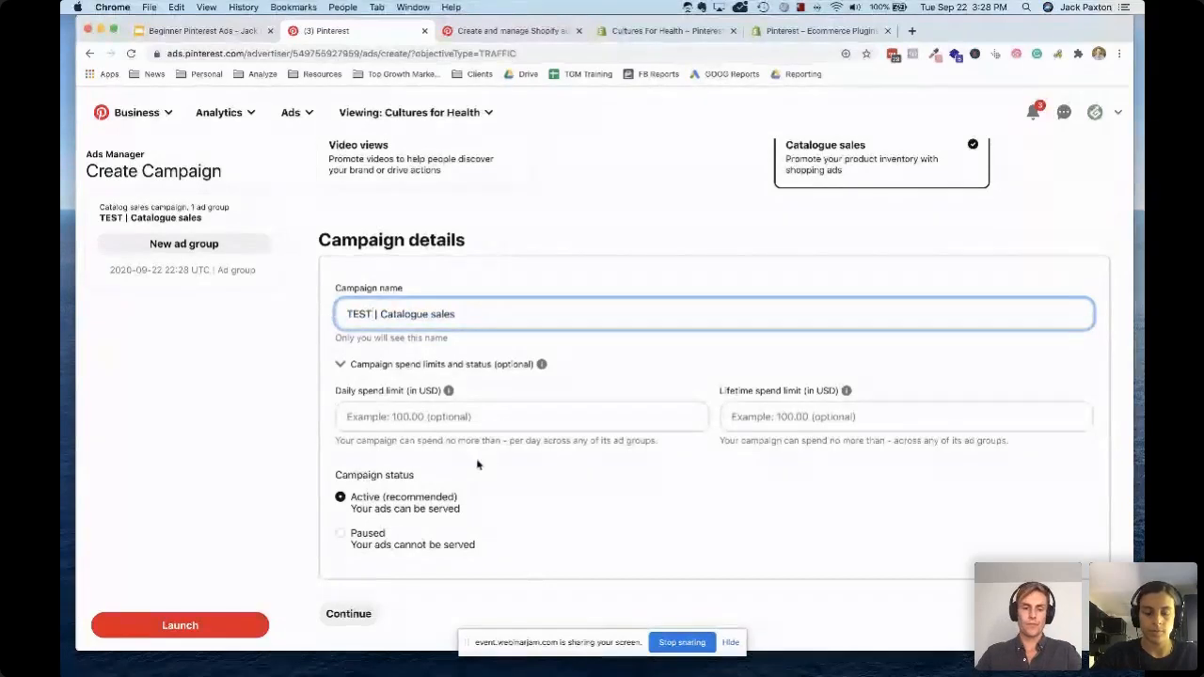
pyautogui.scroll(-1, 479, 464)
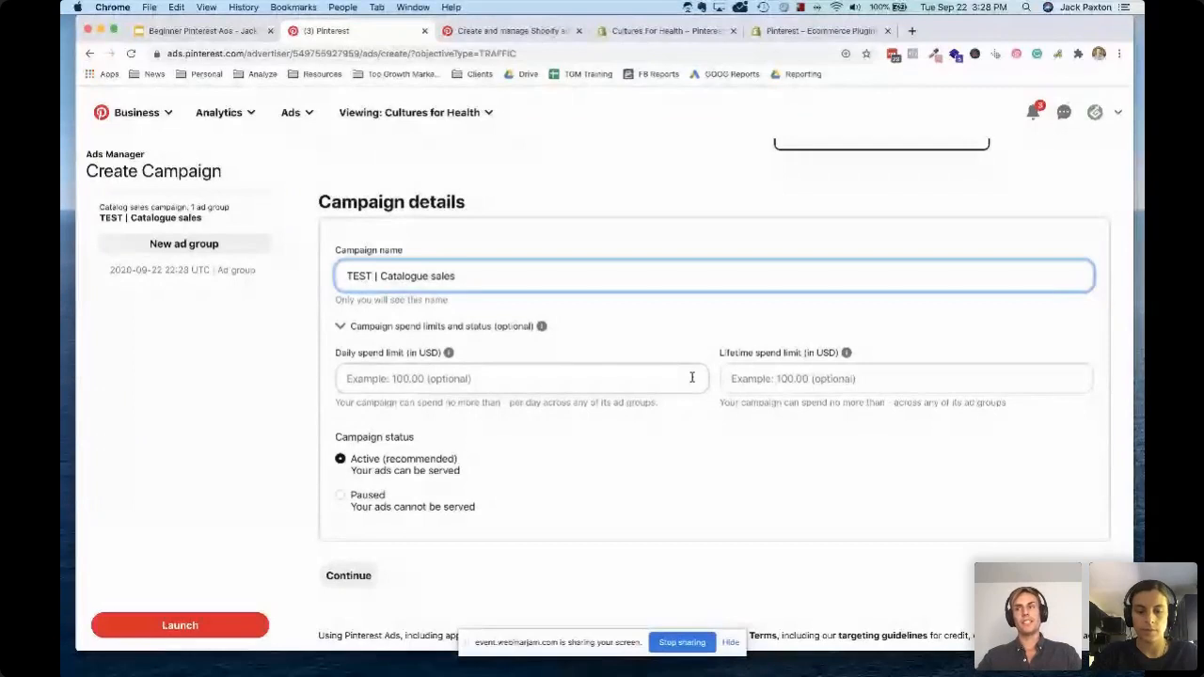
pyautogui.click(360, 575)
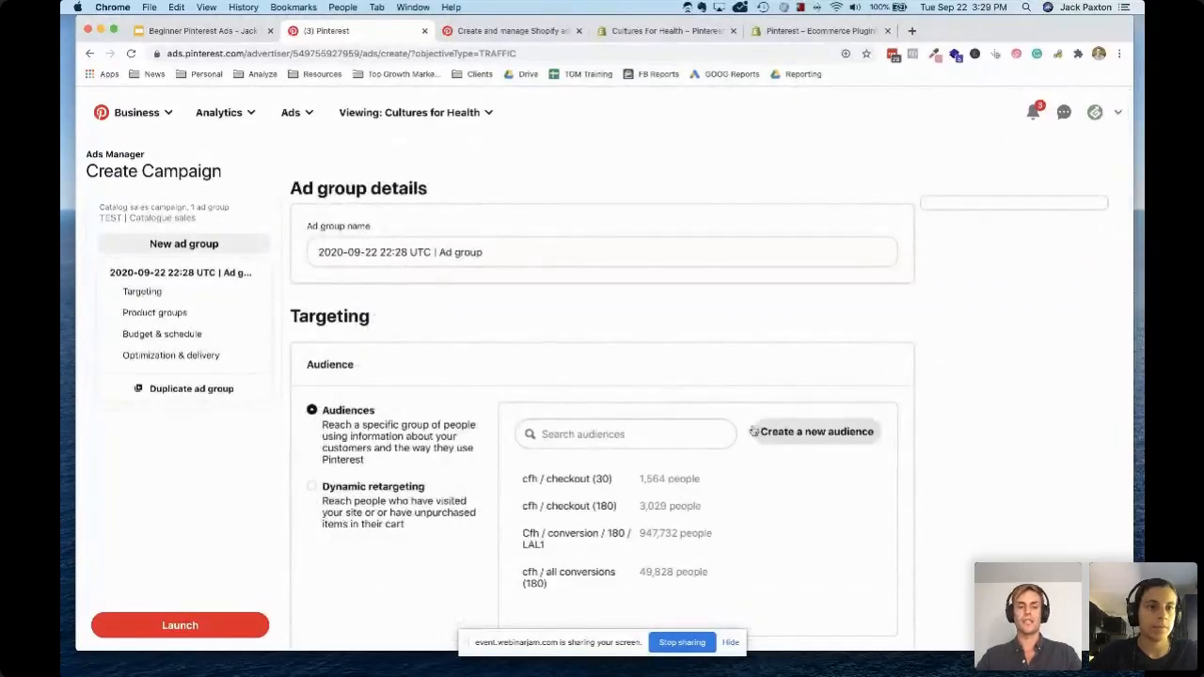
# Rename the ad group "TEST | Ad group"
pyautogui.scroll(-2, 379, 457)
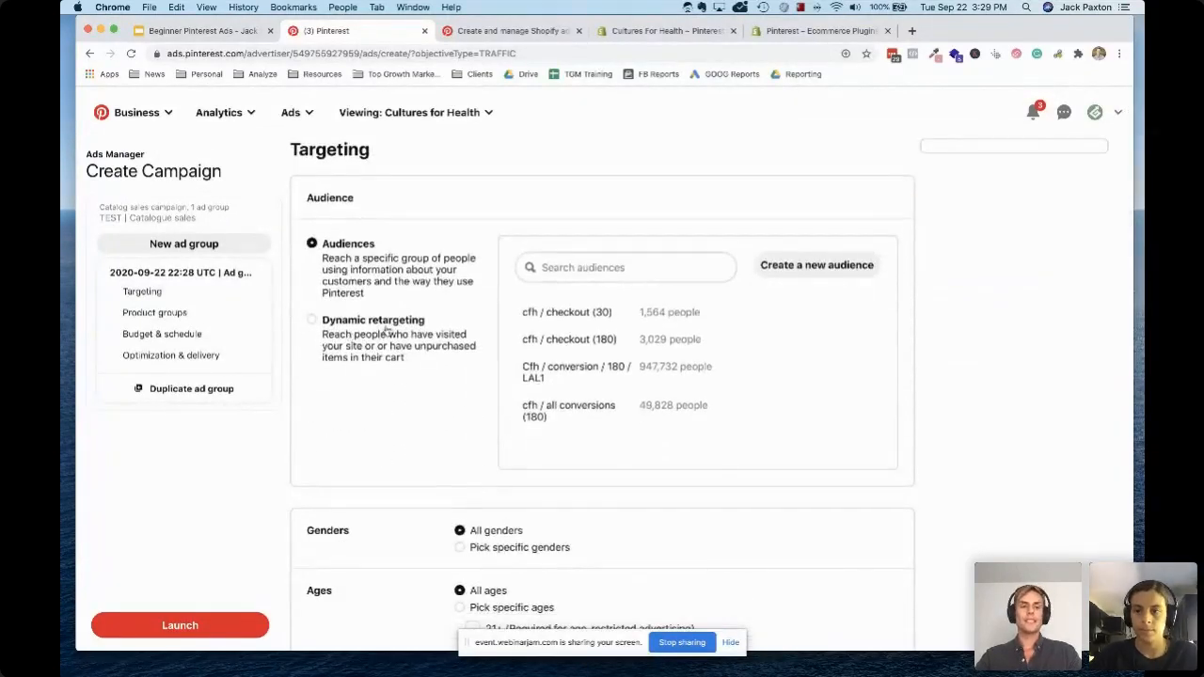
pyautogui.scroll(2, 386, 330)
pyautogui.scroll(-1, 387, 330)
pyautogui.moveTo(435, 235); pyautogui.dragTo(279, 237)
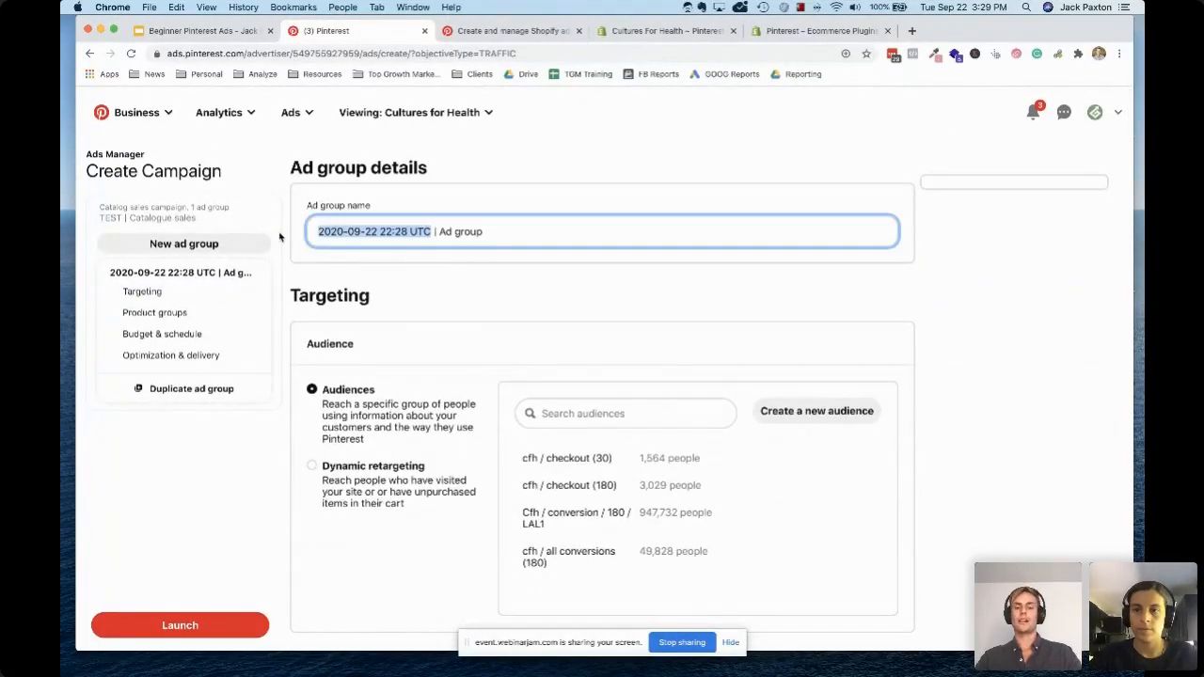
pyautogui.write('TEST')
# Target the ad group with dynamic retargeting and set the lookback timeframe to start 30 days ago
pyautogui.scroll(-1, 438, 273)
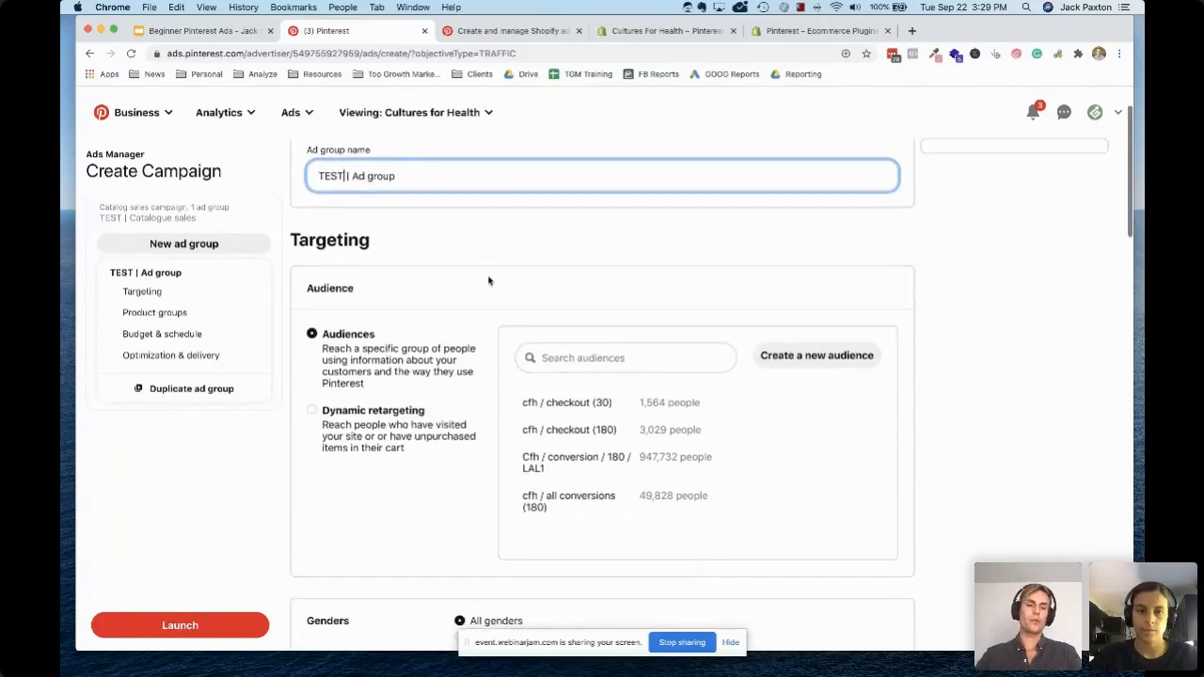
pyautogui.click(313, 411)
pyautogui.scroll(-2, 621, 310)
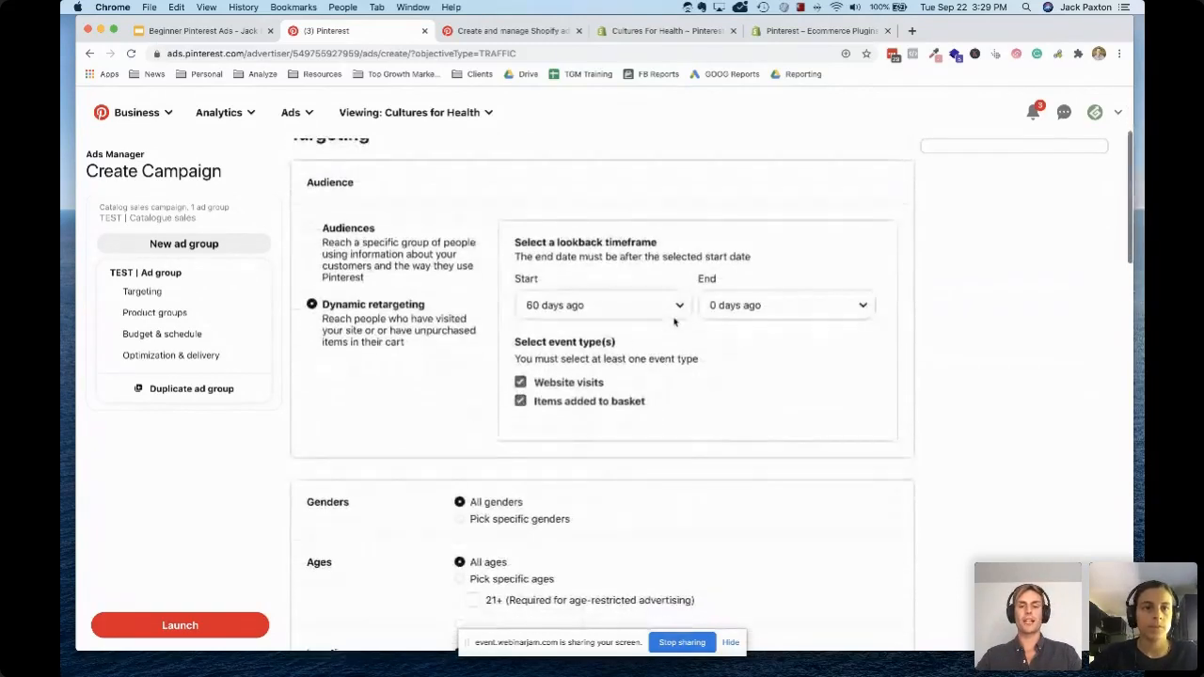
pyautogui.click(630, 299)
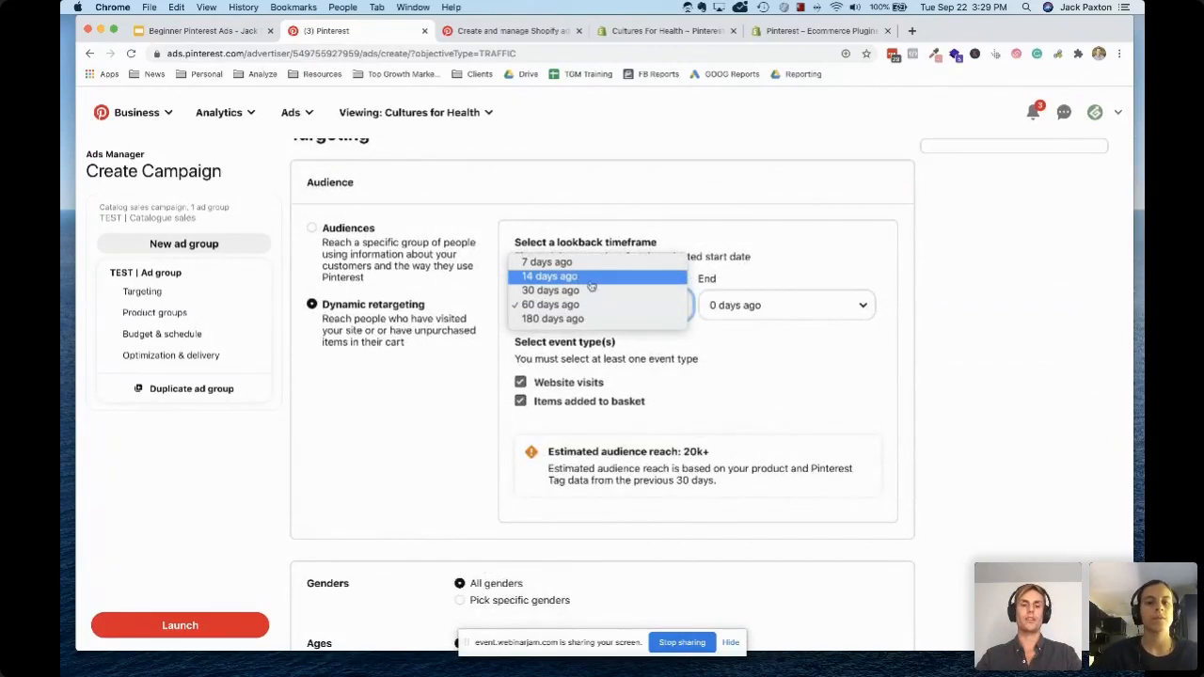
pyautogui.click(593, 291)
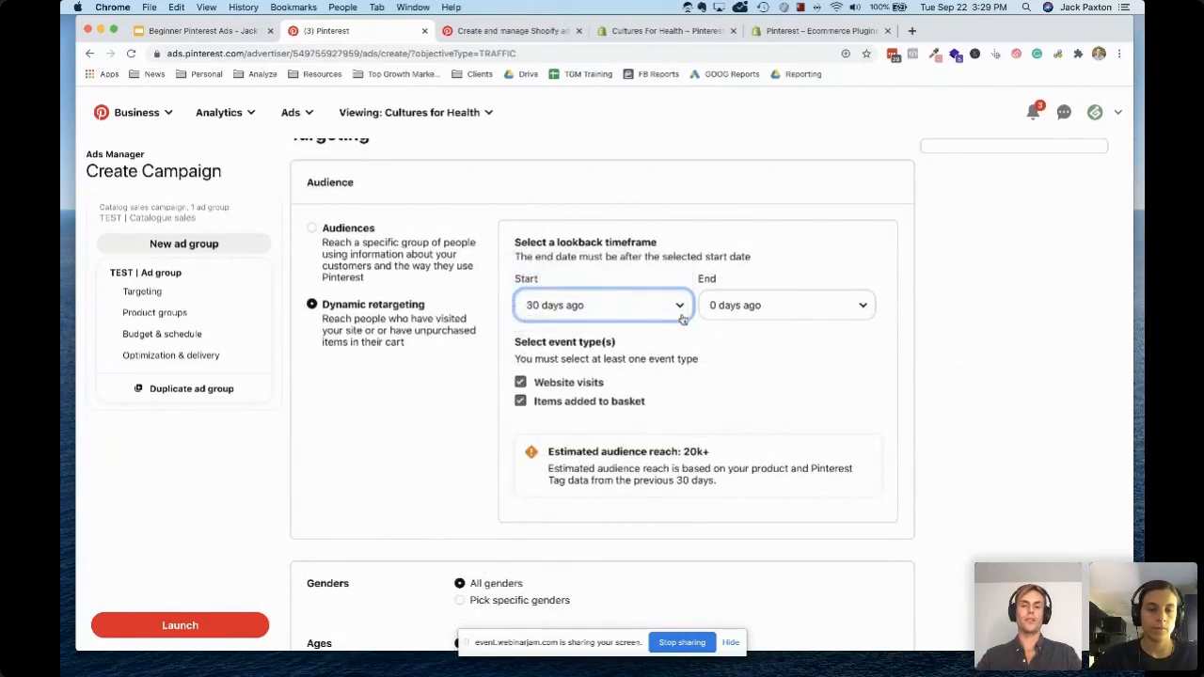
# Set the end of the dynamic retargeting lookback timeframe to 0 days ago
pyautogui.click(759, 314)
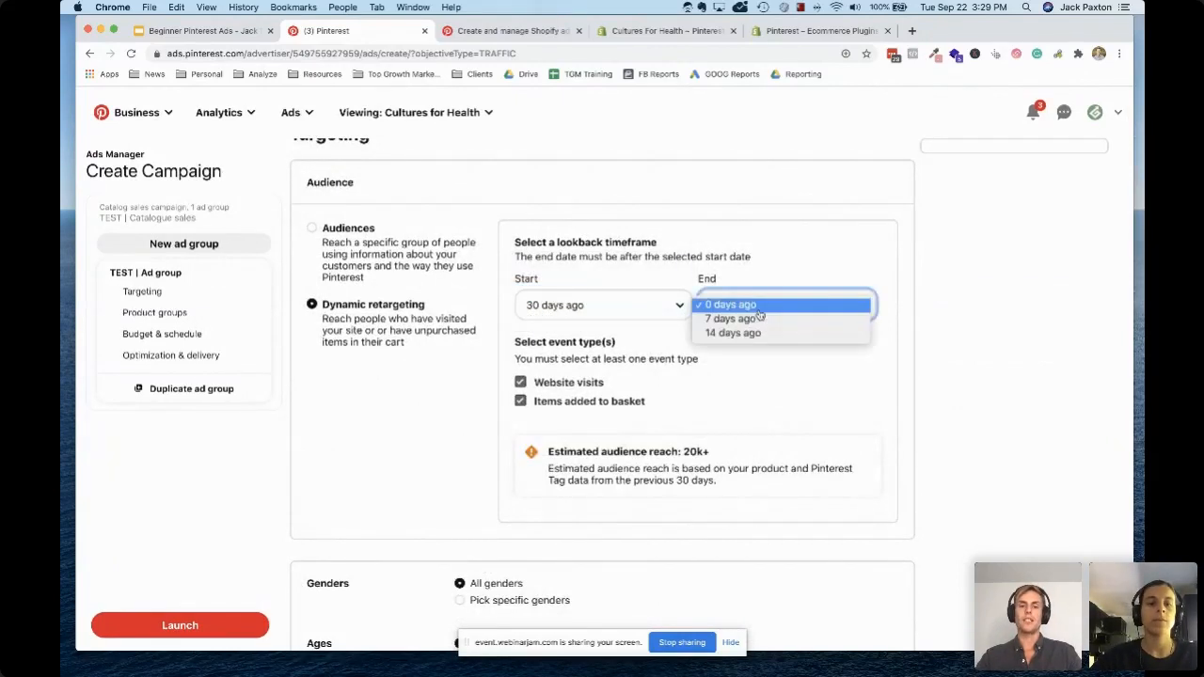
pyautogui.click(811, 306)
pyautogui.scroll(-1, 627, 354)
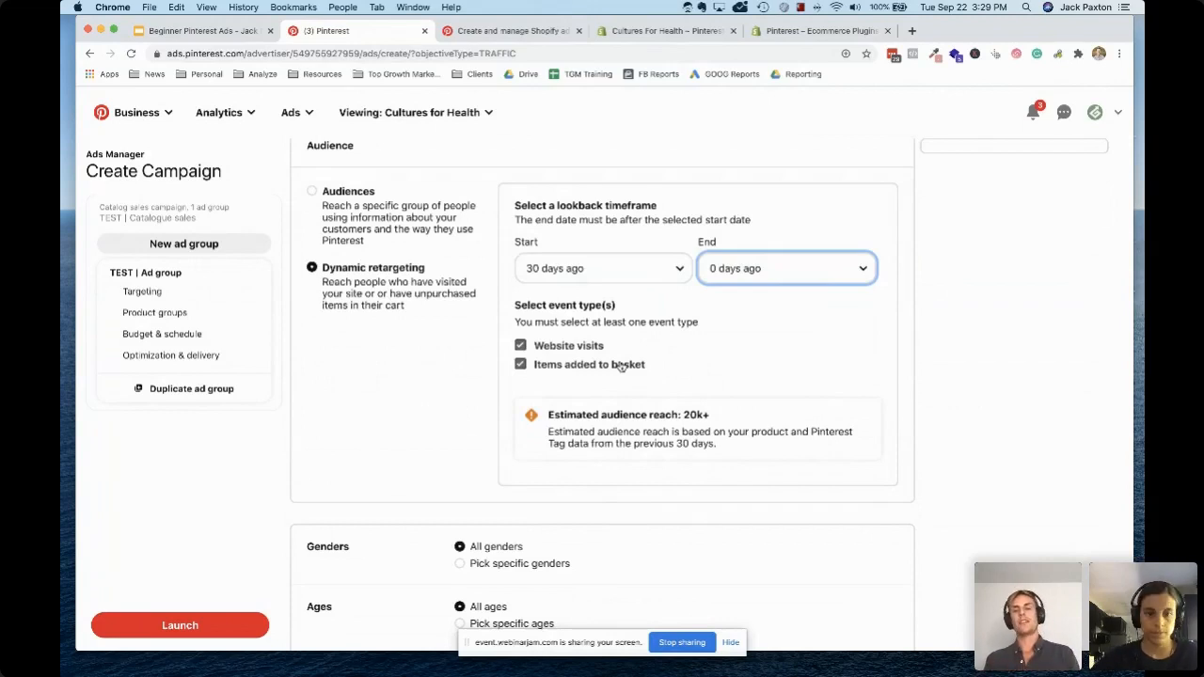
# Review the ad group's demographic targeting, product groups, placement options, and budget and schedule settings
pyautogui.scroll(-5, 621, 367)
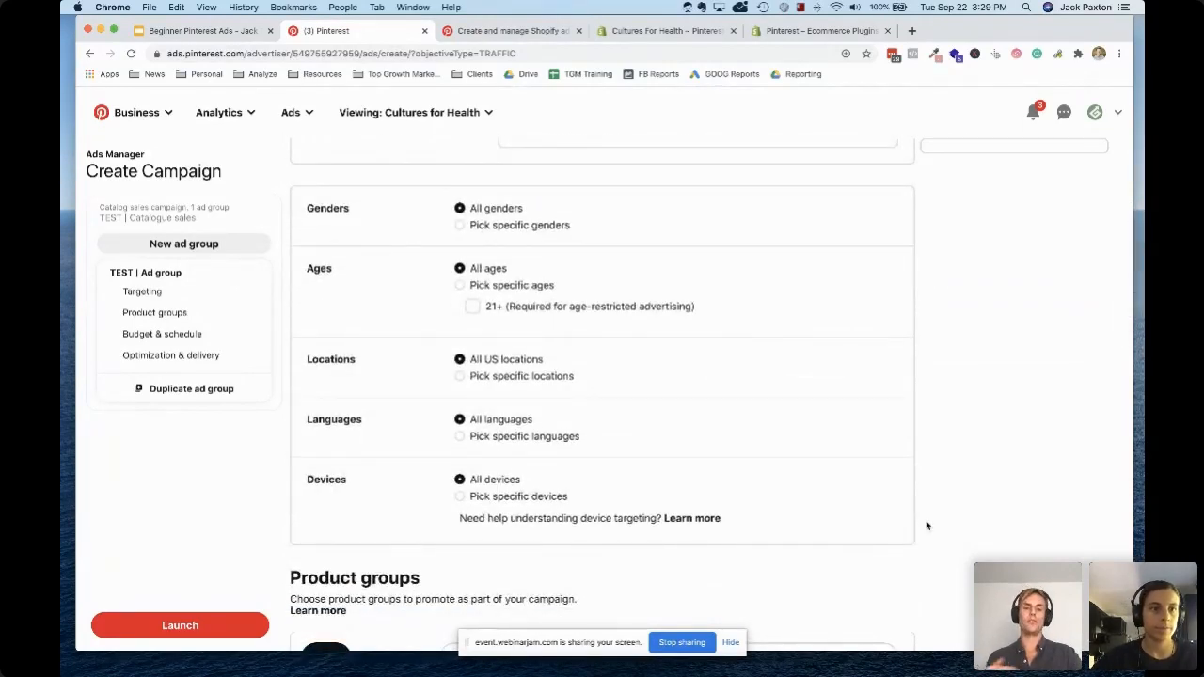
pyautogui.scroll(-5, 926, 525)
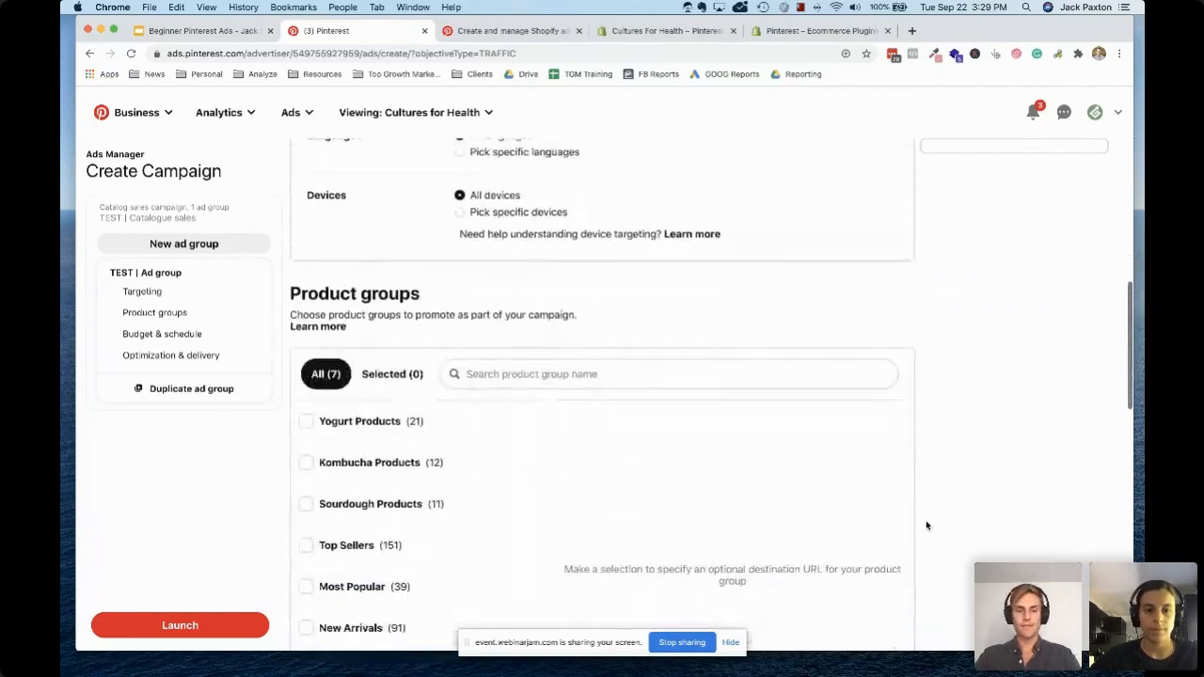
pyautogui.scroll(-2, 561, 350)
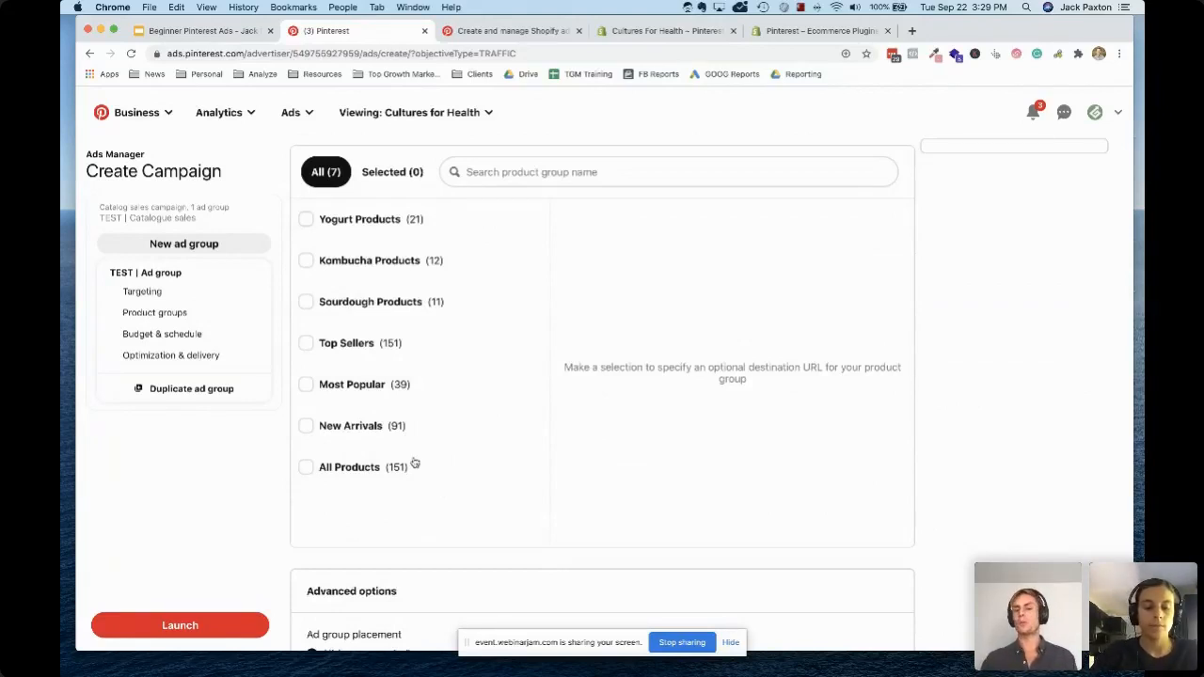
pyautogui.scroll(-5, 550, 448)
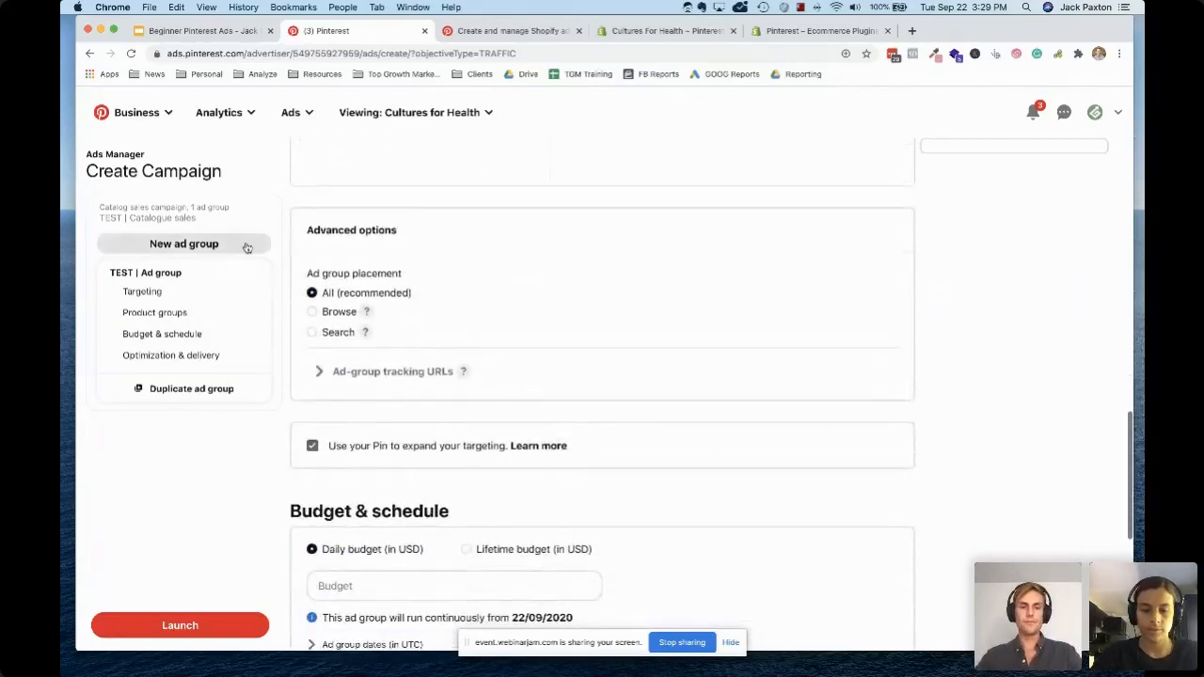
pyautogui.scroll(-3, 568, 318)
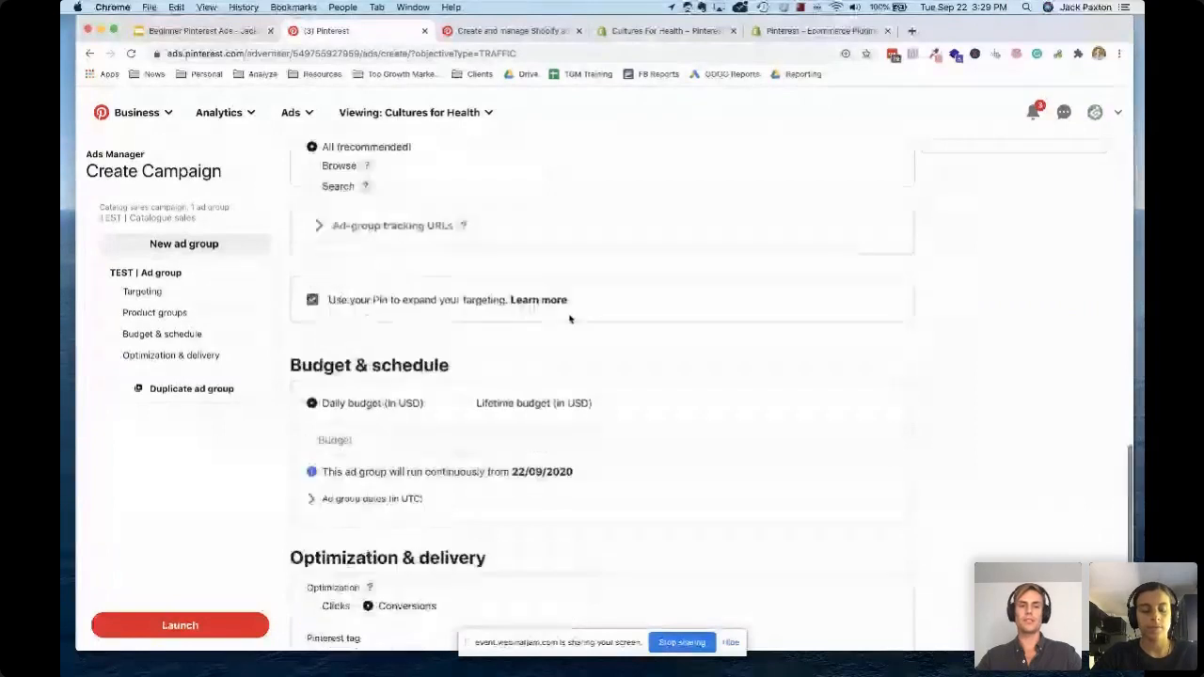
pyautogui.scroll(-2, 569, 319)
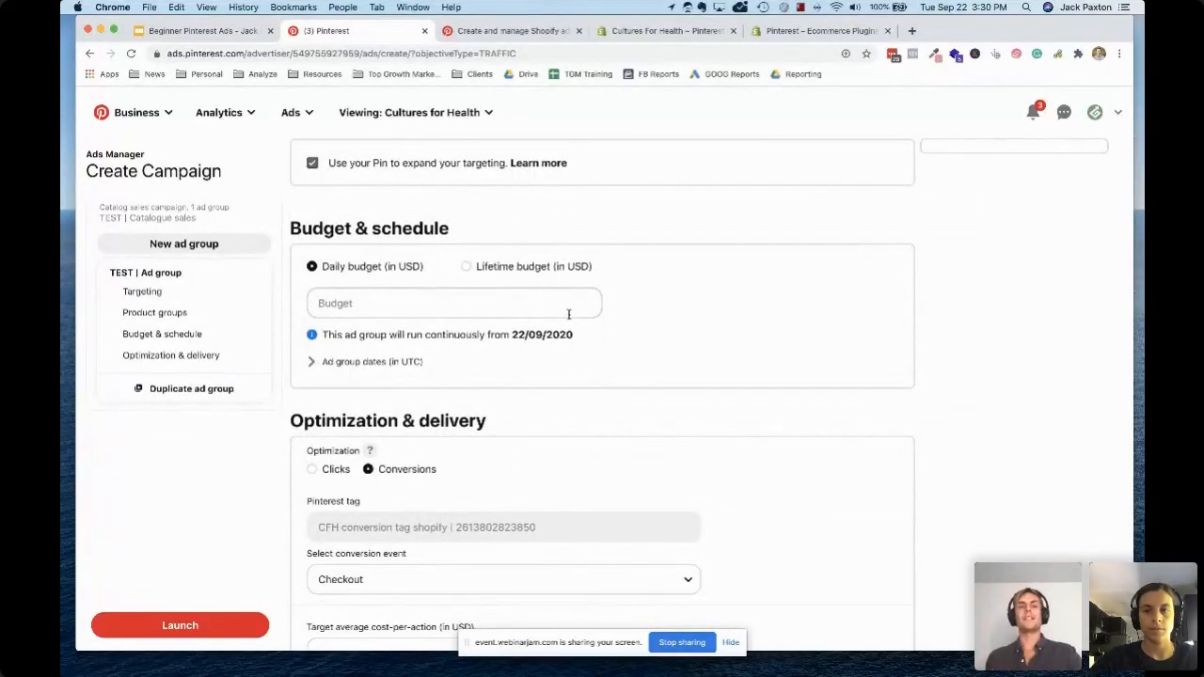
pyautogui.scroll(-1, 568, 314)
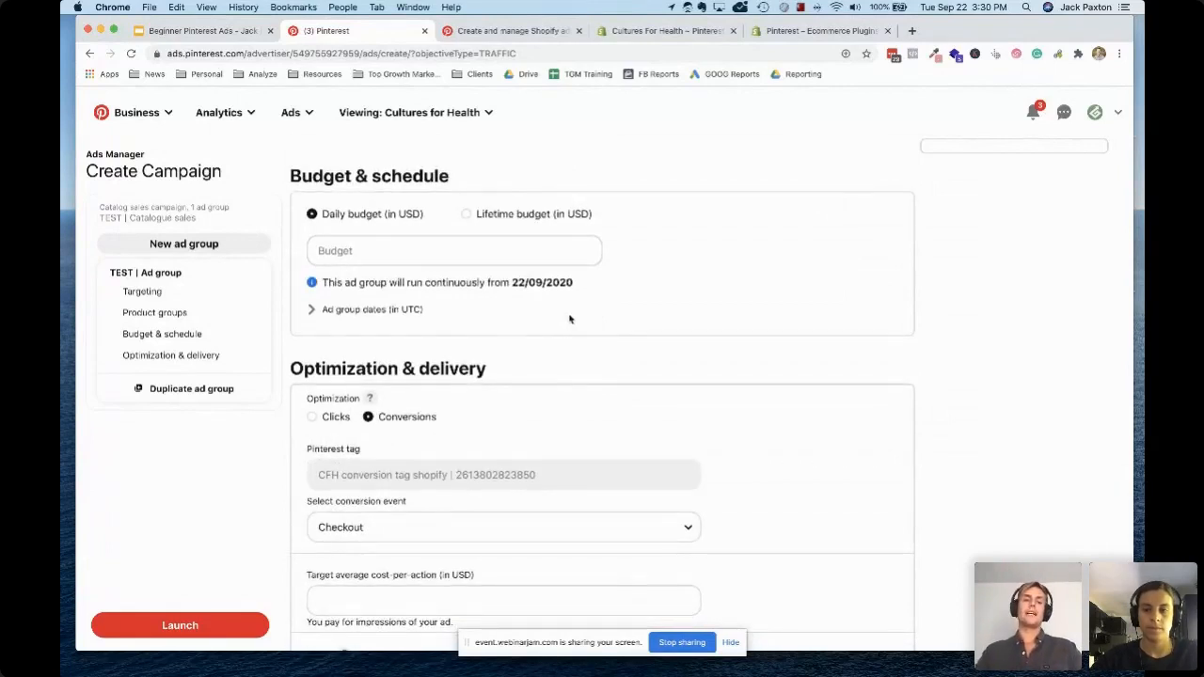
pyautogui.scroll(-1, 569, 319)
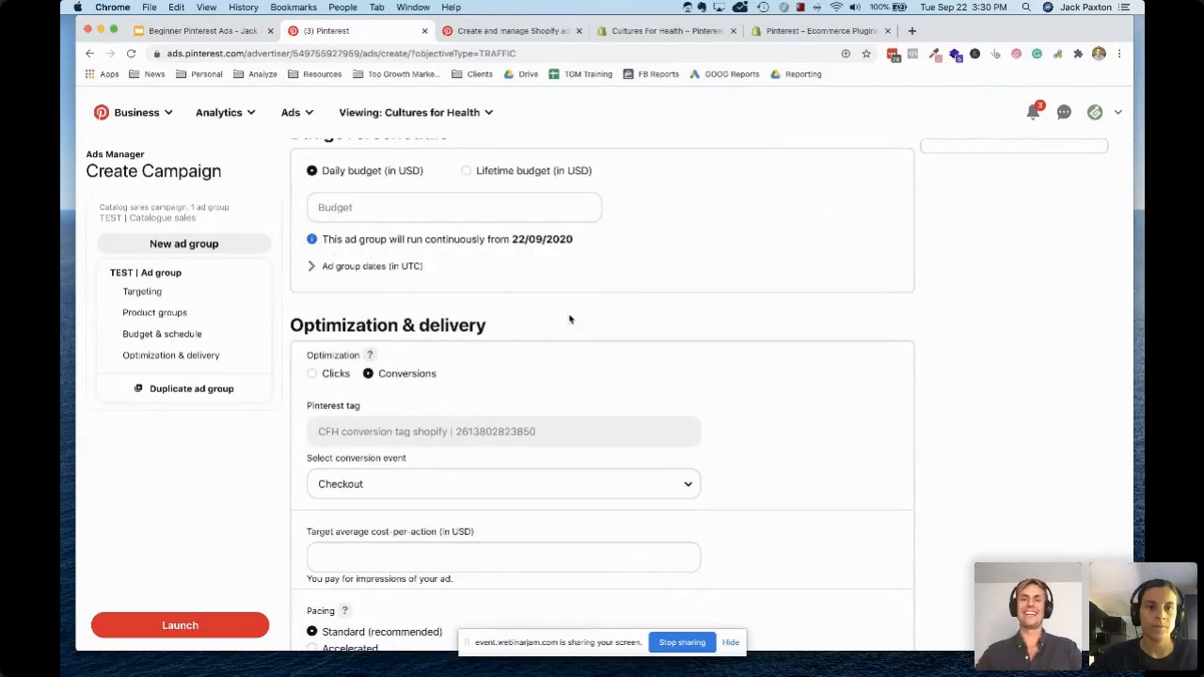
pyautogui.scroll(-1, 565, 318)
pyautogui.scroll(-1, 341, 254)
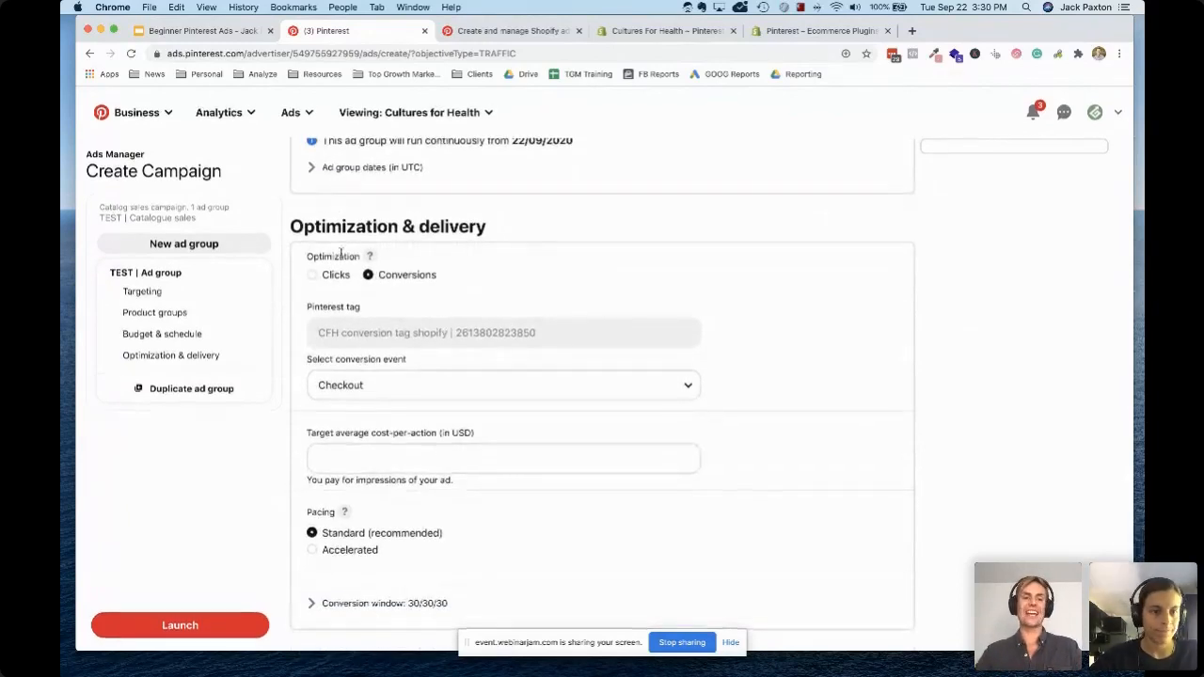
# Choose Checkout as the conversion event the ad group optimises for
pyautogui.click(409, 384)
pyautogui.click(452, 392)
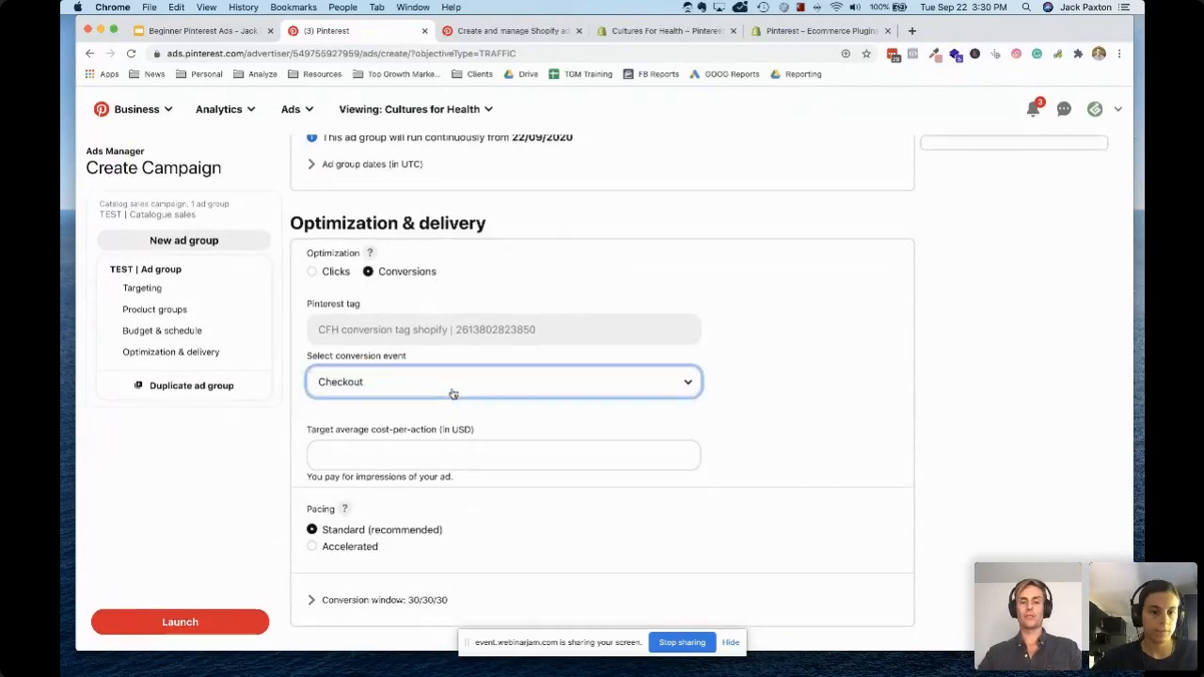
pyautogui.click(499, 465)
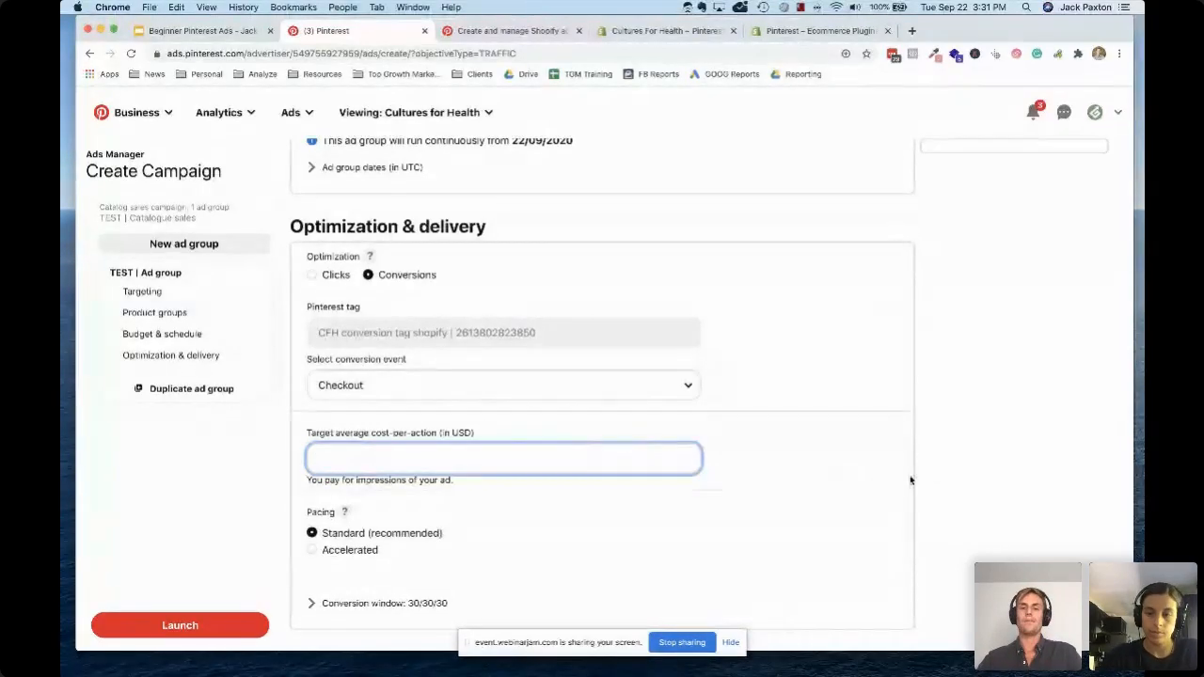
pyautogui.click(973, 450)
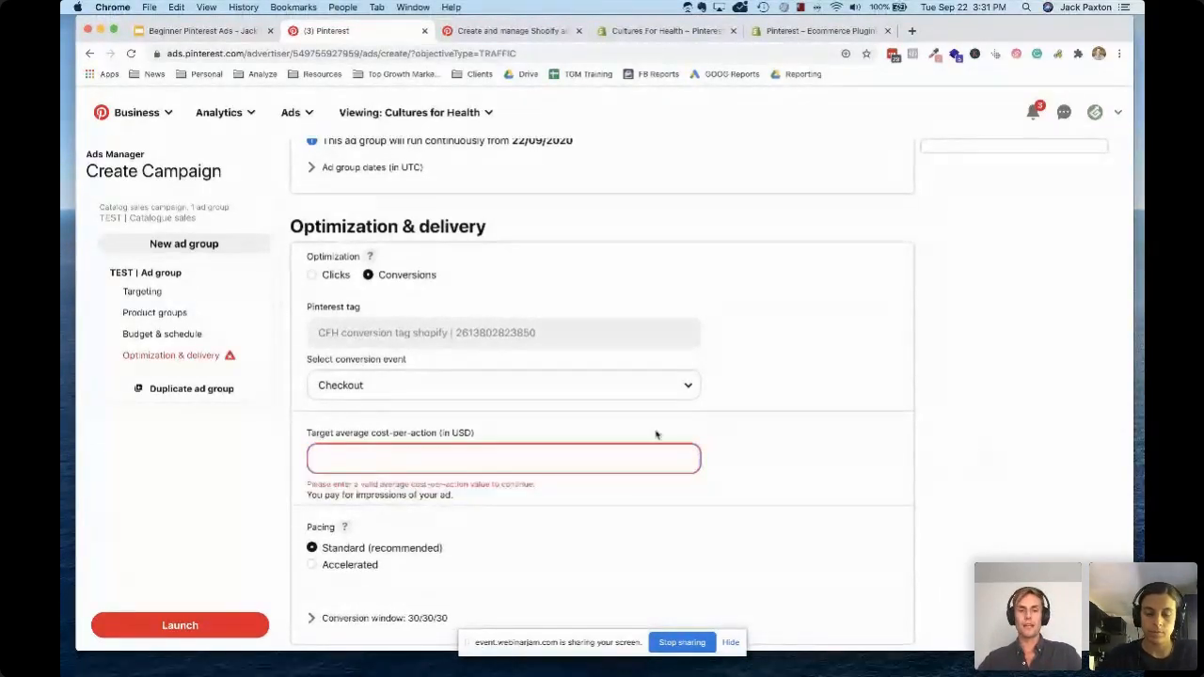
pyautogui.click(440, 399)
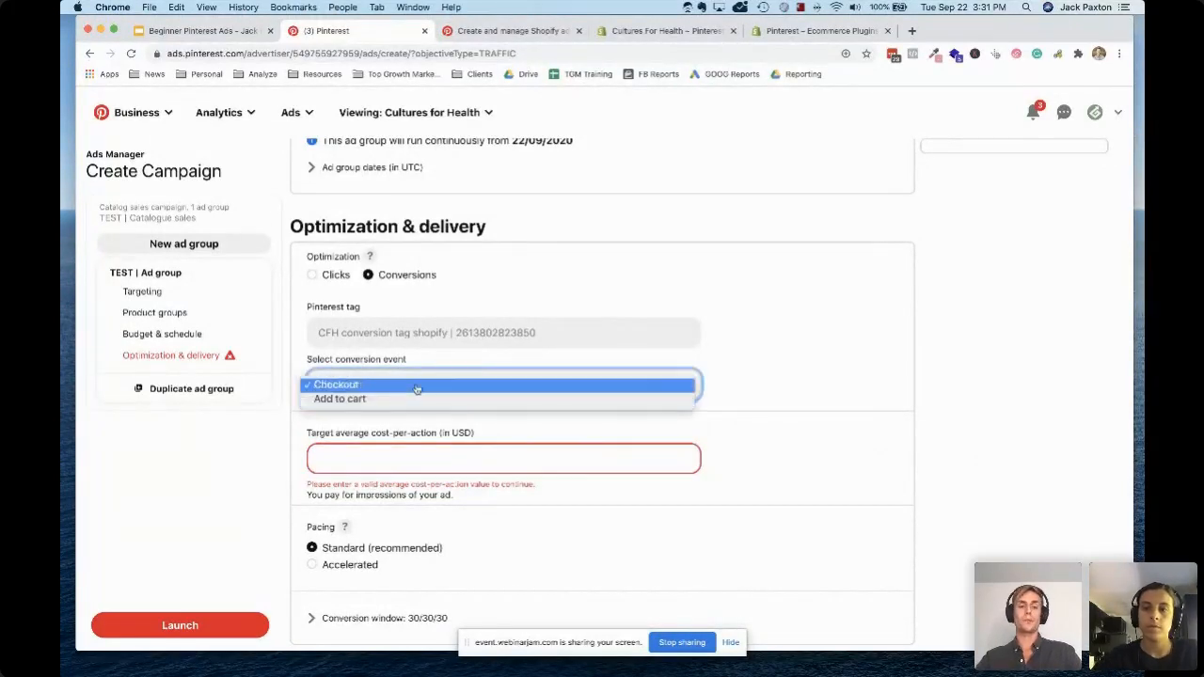
pyautogui.click(985, 408)
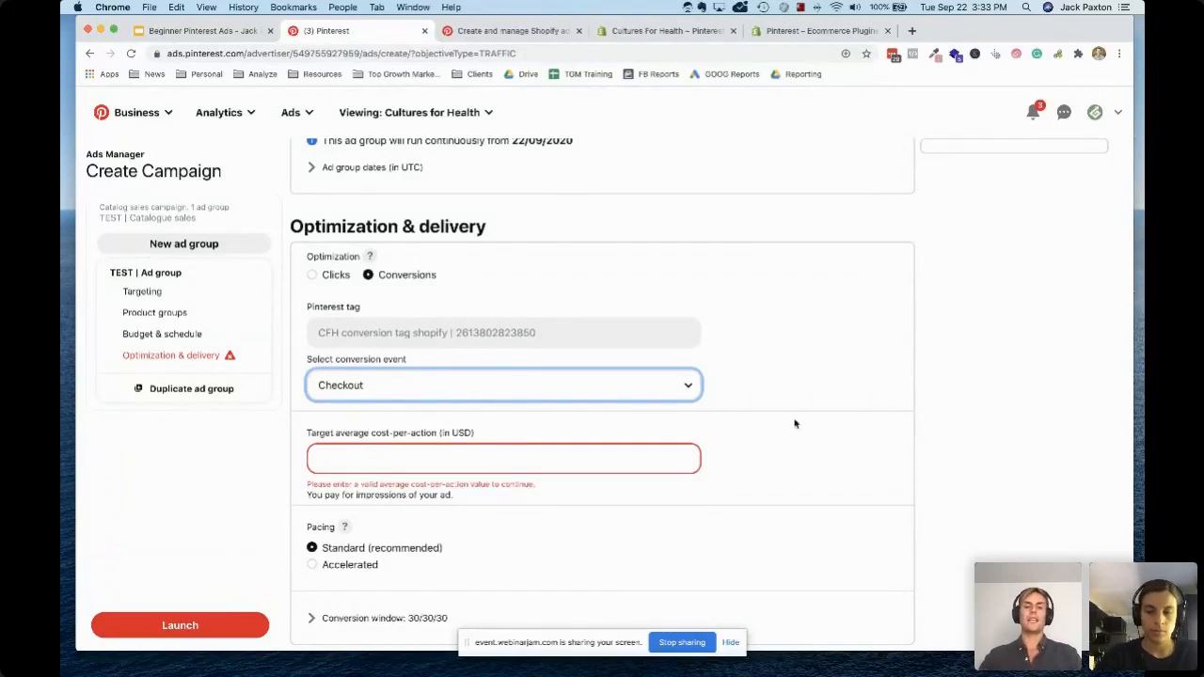
# Set the ad group's target average cost-per-action to 10 USD
pyautogui.click(527, 448)
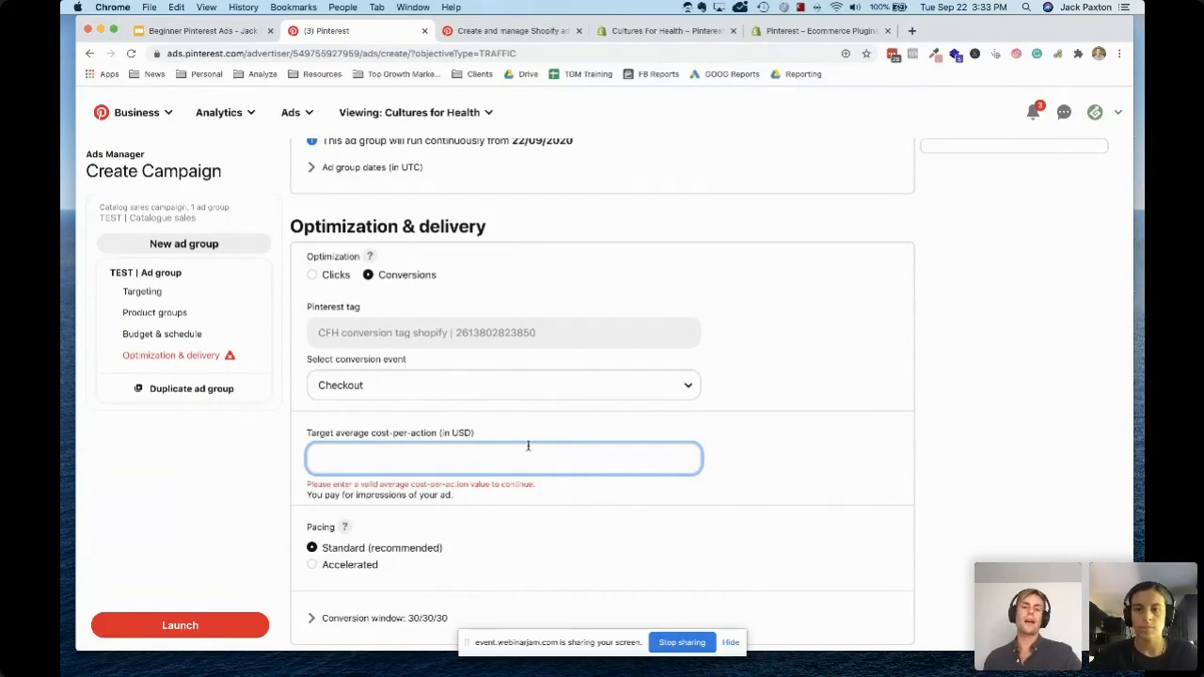
pyautogui.write('10')
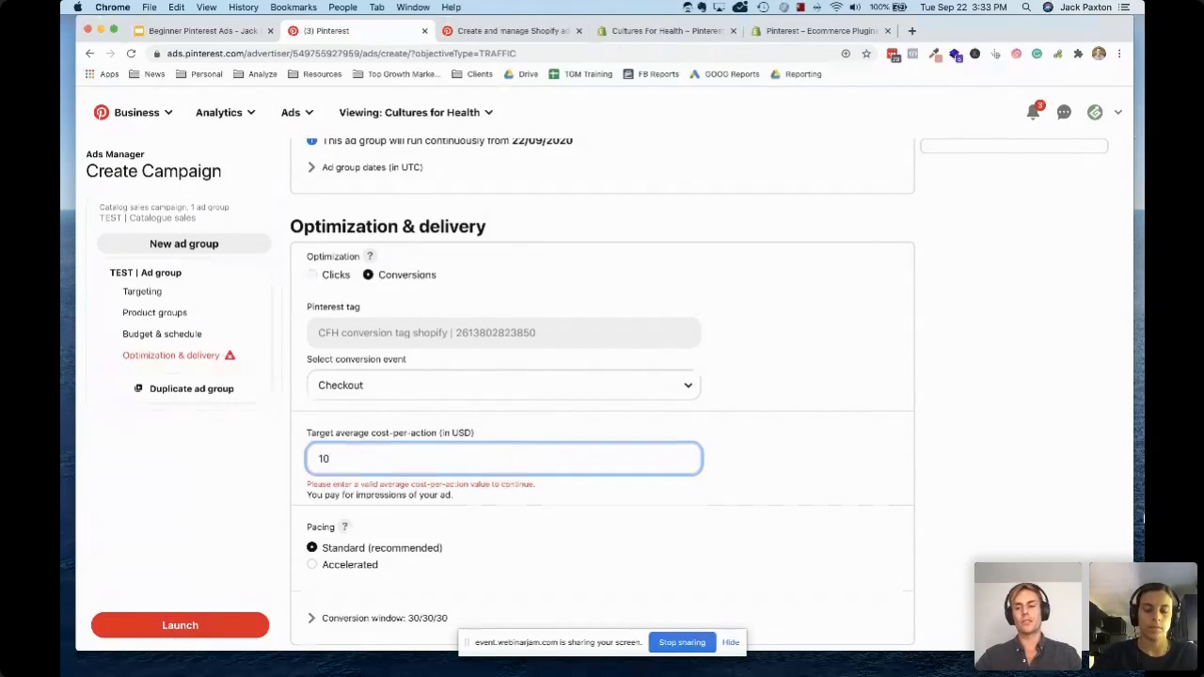
pyautogui.click(1040, 495)
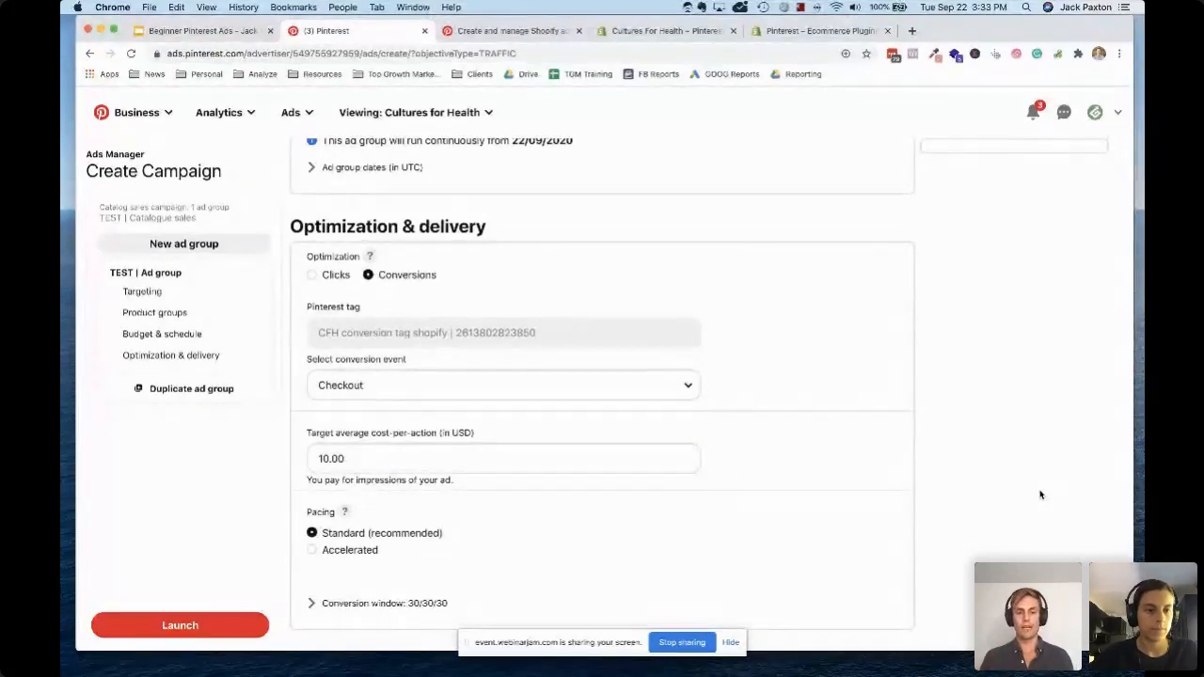
pyautogui.click(446, 464)
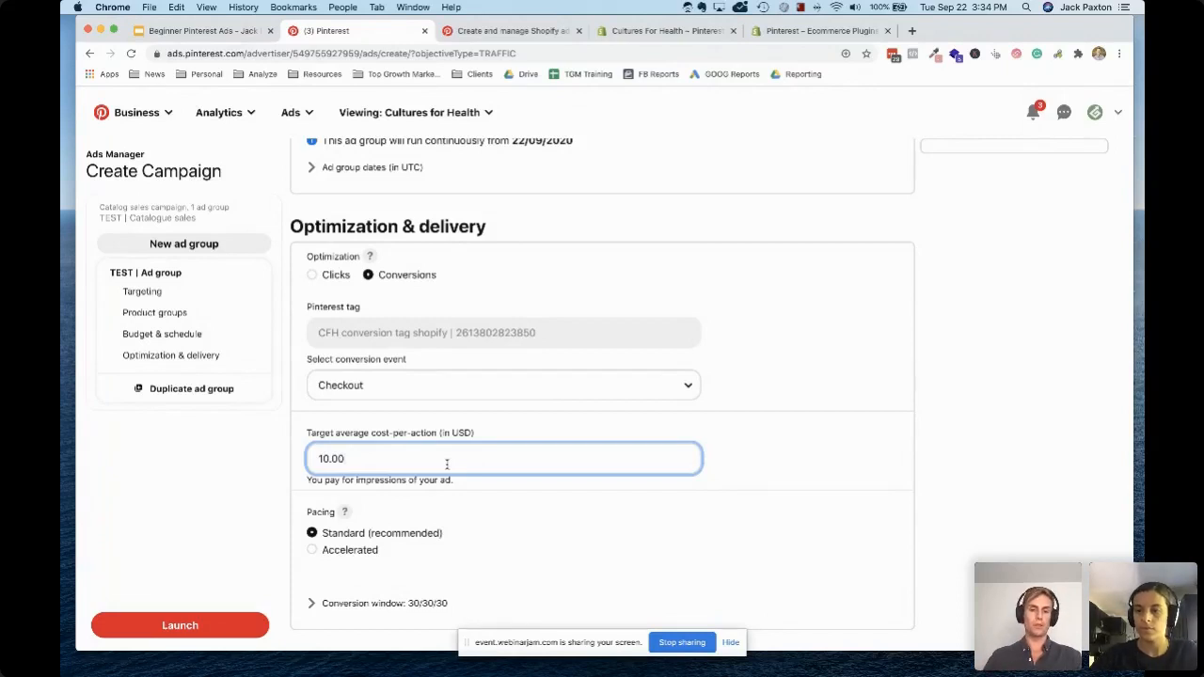
pyautogui.doubleClick(323, 458)
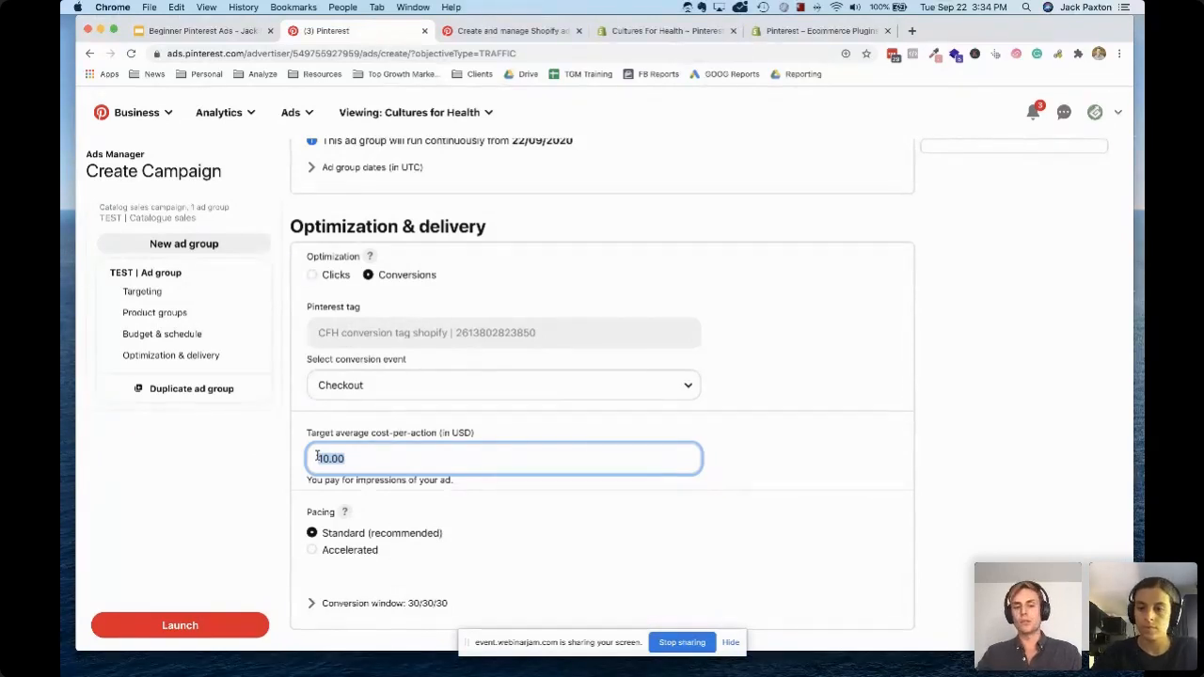
pyautogui.click(1021, 445)
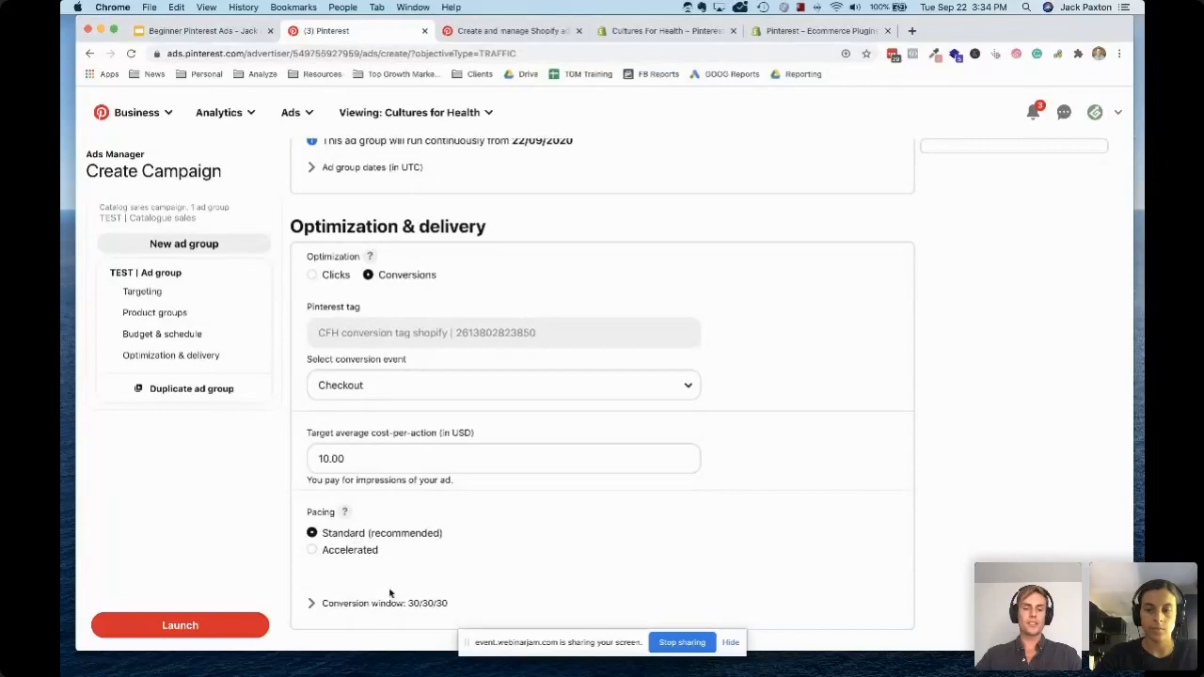
# Expand the conversion window settings and set the ad group's conversion window to 30/30/1
pyautogui.click(366, 603)
pyautogui.scroll(-2, 585, 568)
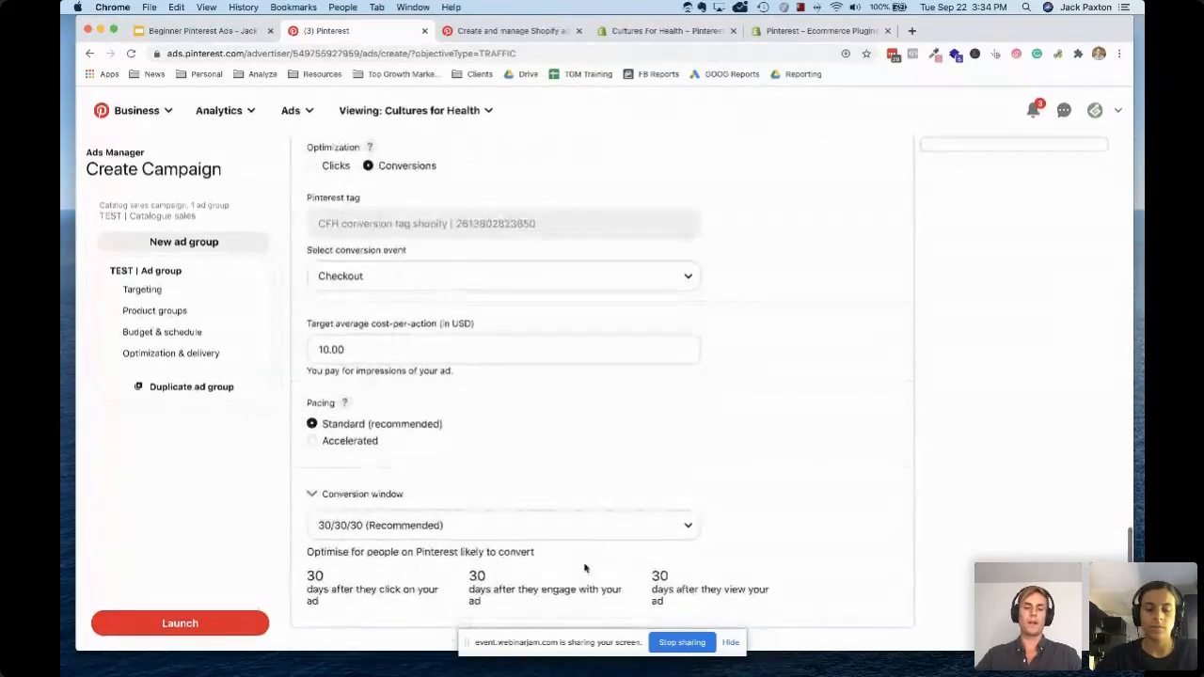
pyautogui.click(424, 528)
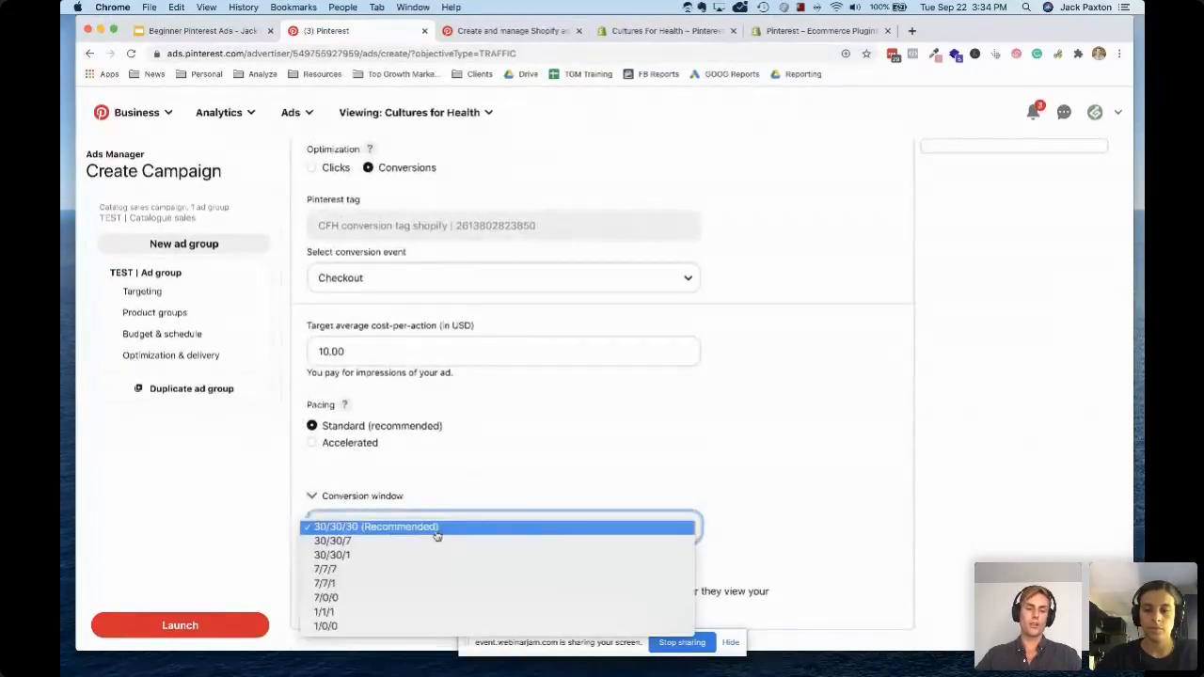
pyautogui.click(363, 556)
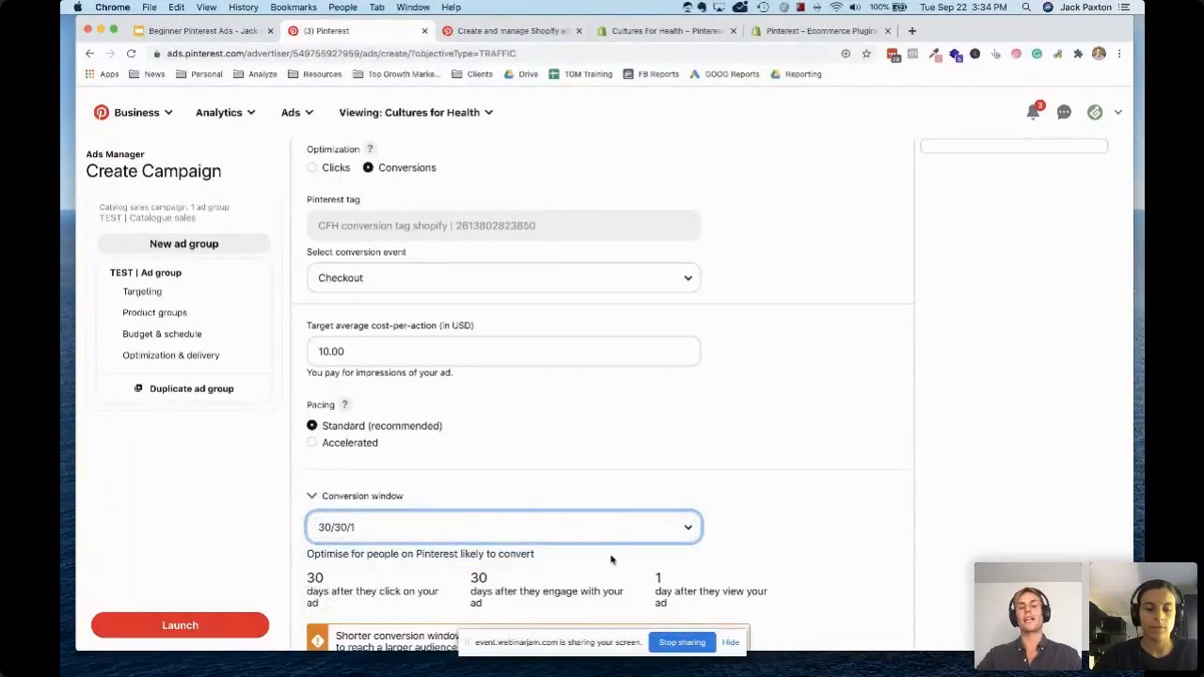
pyautogui.click(987, 549)
pyautogui.scroll(-1, 626, 521)
pyautogui.scroll(-1, 658, 531)
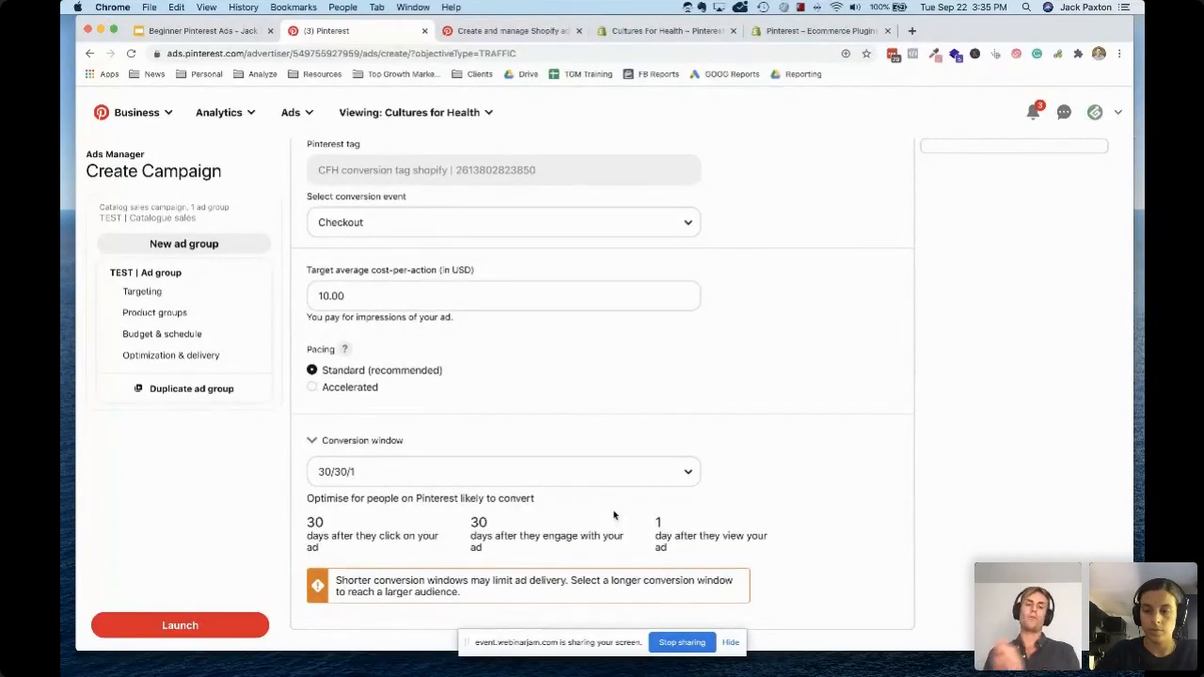
# Leave the campaign creation form and open the campaign reporting page
pyautogui.scroll(15, 653, 352)
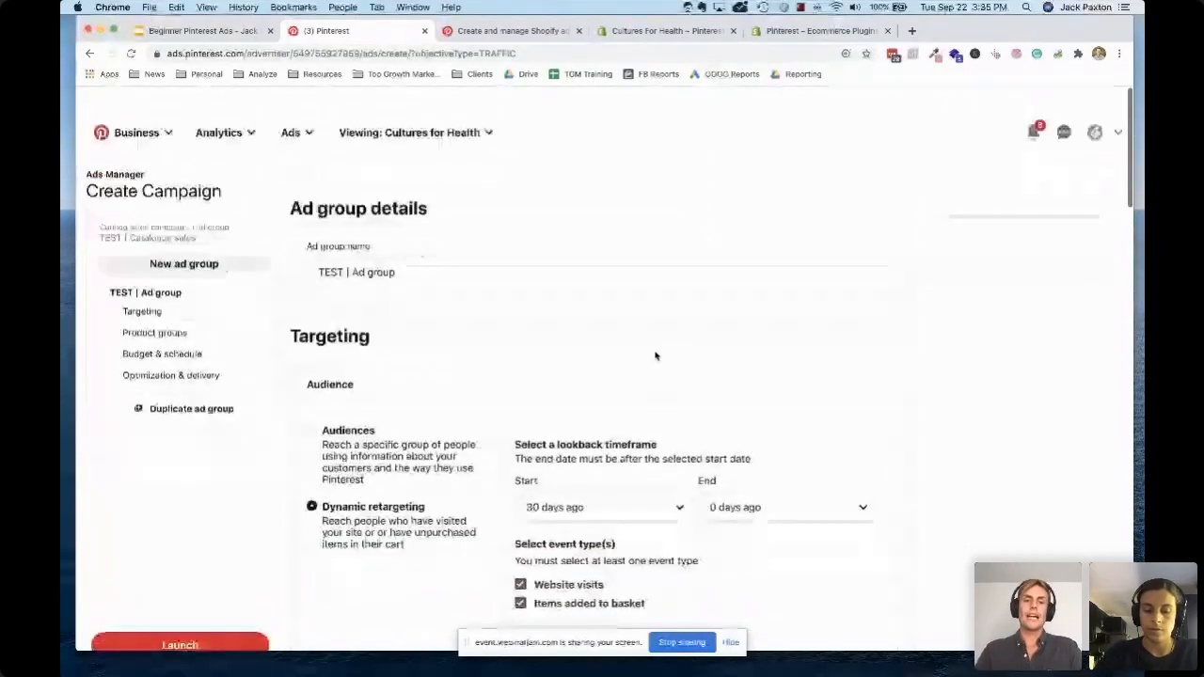
pyautogui.scroll(-3, 655, 348)
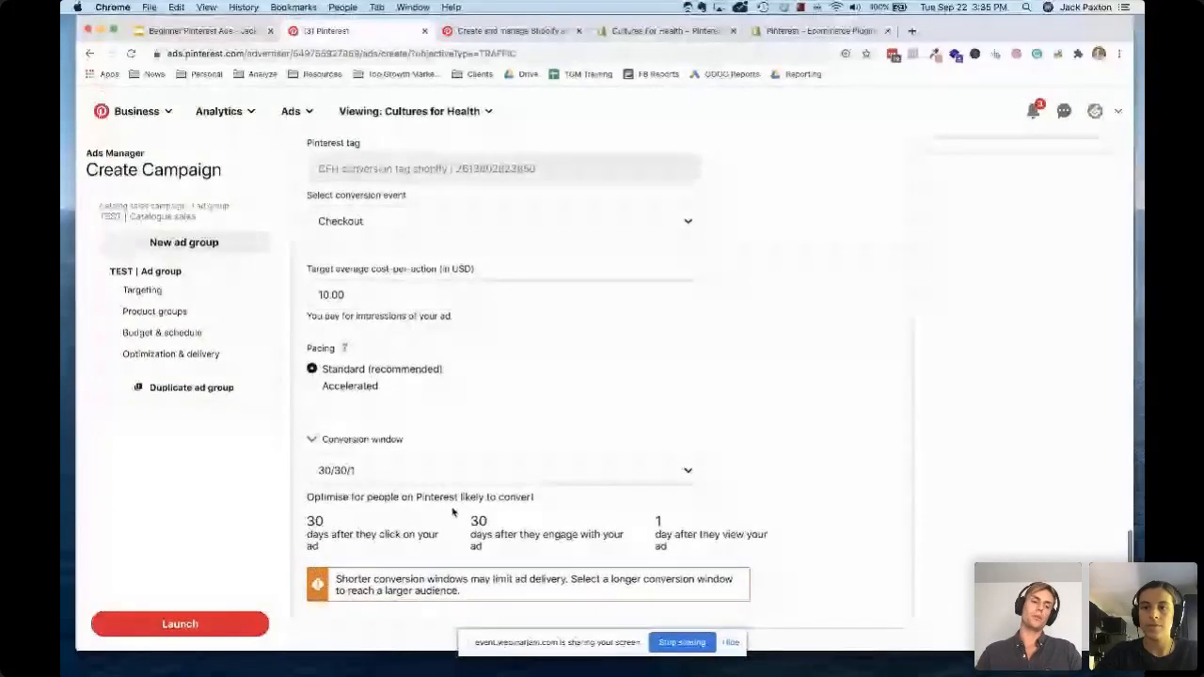
pyautogui.click(214, 635)
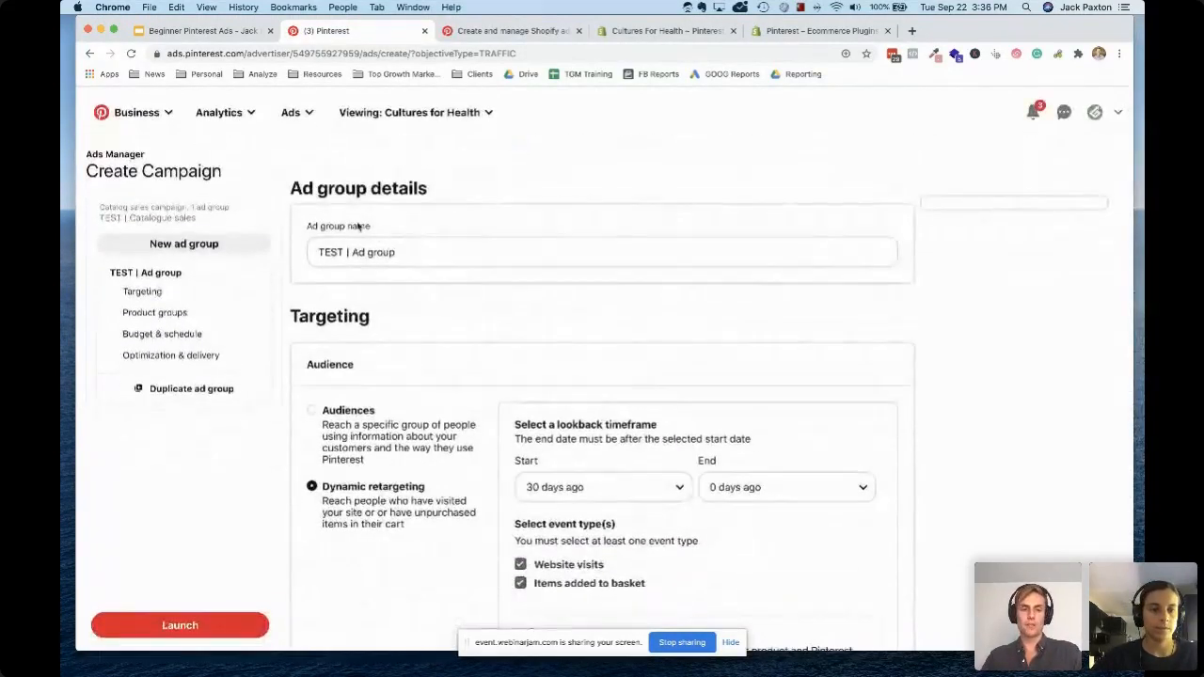
pyautogui.click(297, 116)
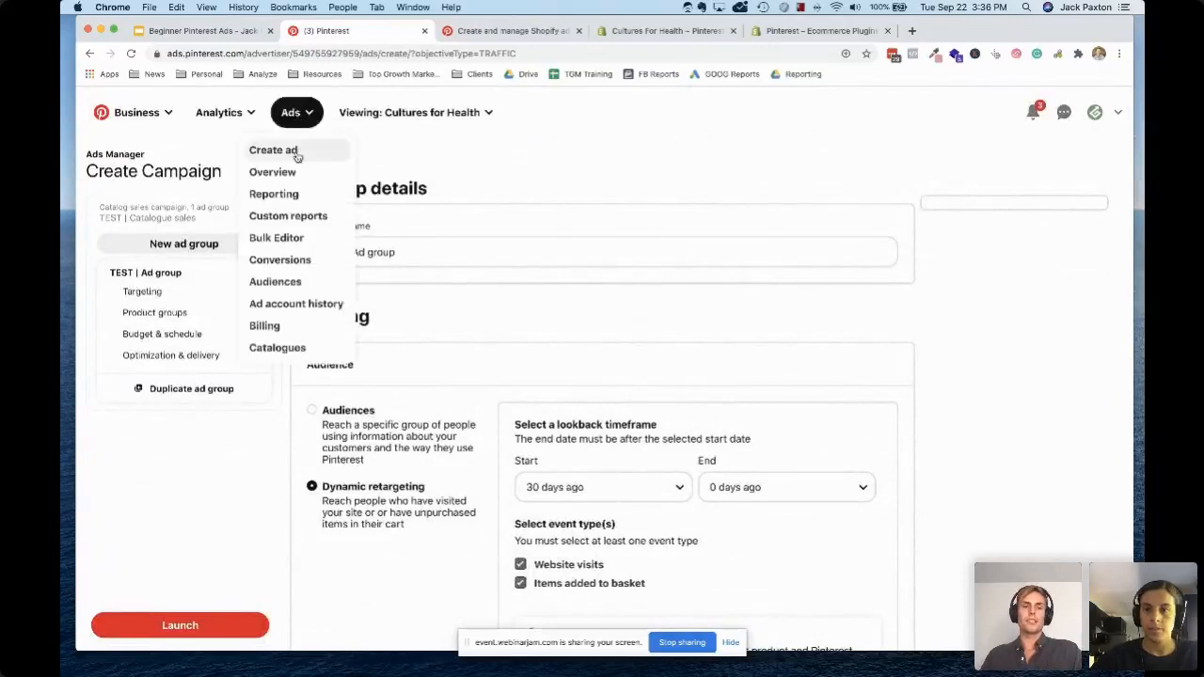
pyautogui.click(289, 196)
pyautogui.click(706, 234)
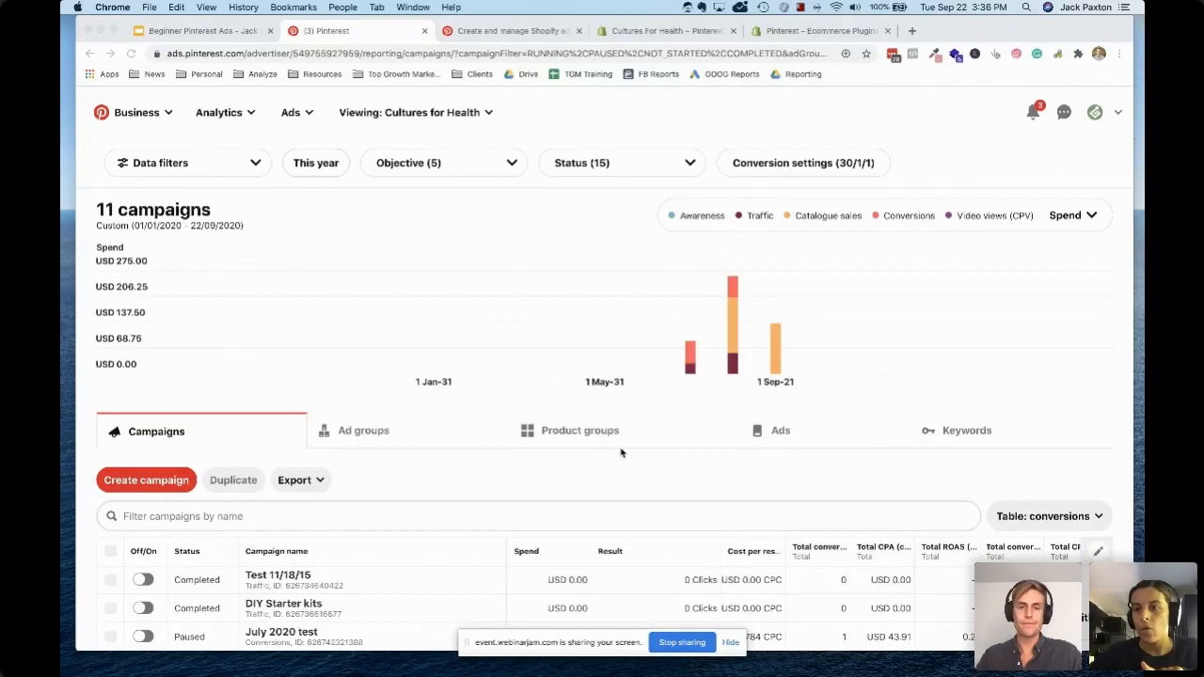
# Select 30/30/1 as the conversion window in the conversion settings of the campaign report
pyautogui.scroll(-5, 620, 452)
pyautogui.scroll(-2, 621, 452)
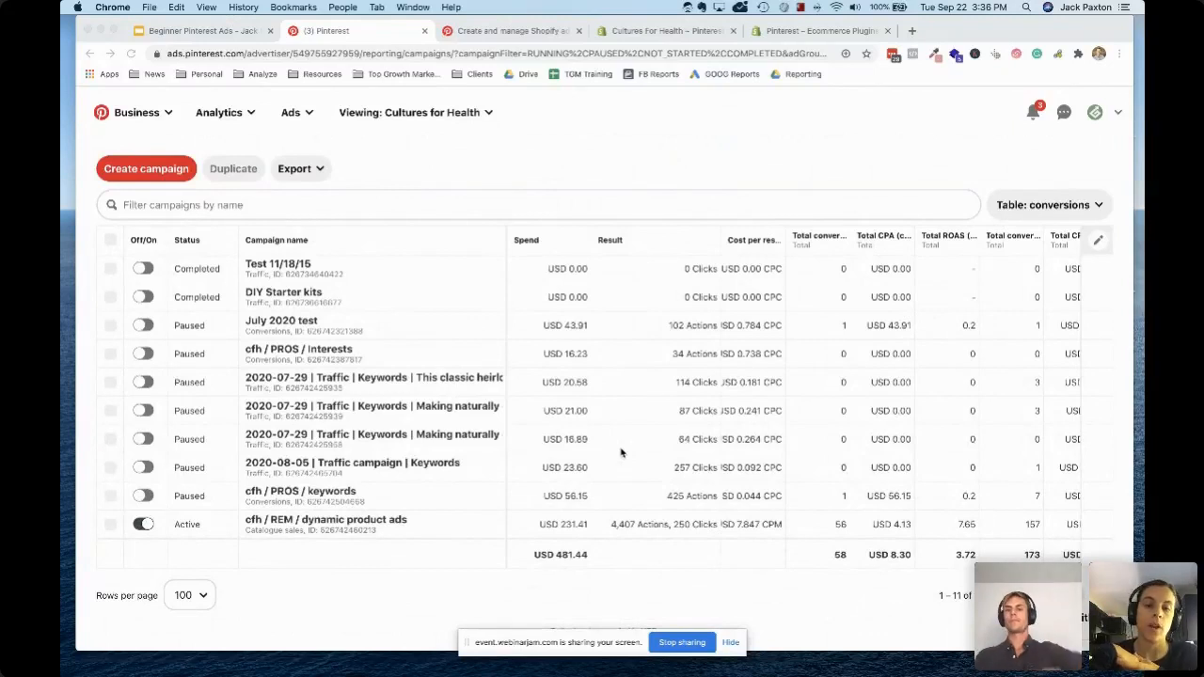
pyautogui.scroll(7, 621, 452)
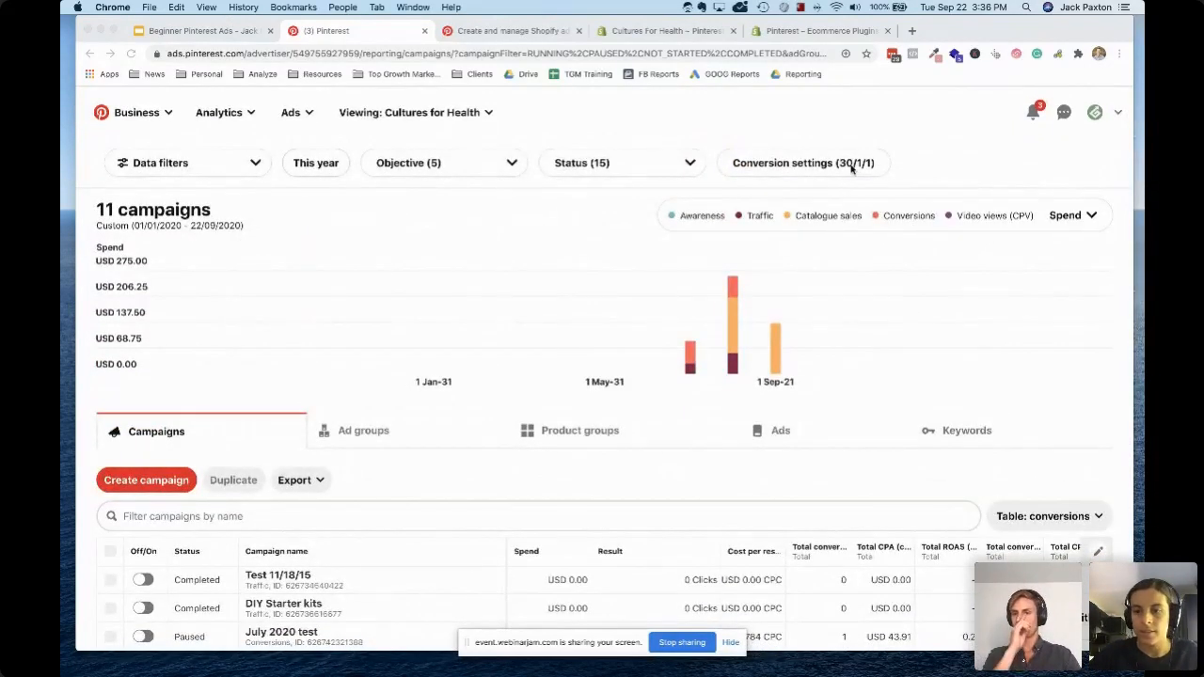
pyautogui.click(796, 167)
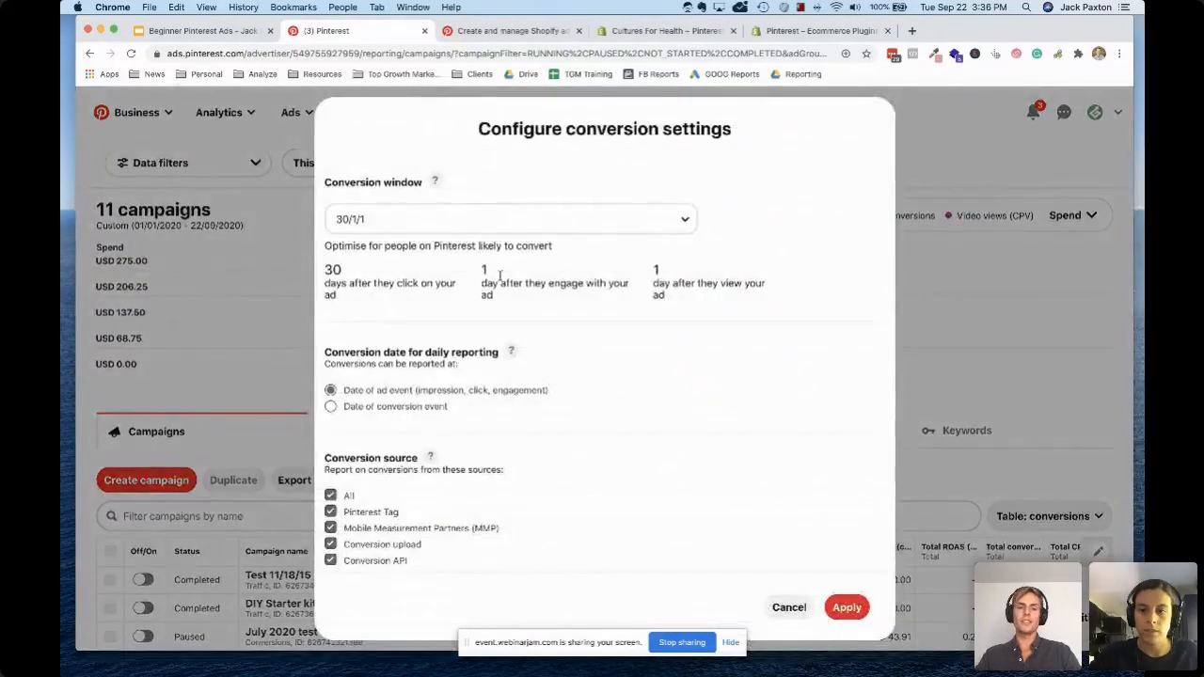
pyautogui.click(453, 219)
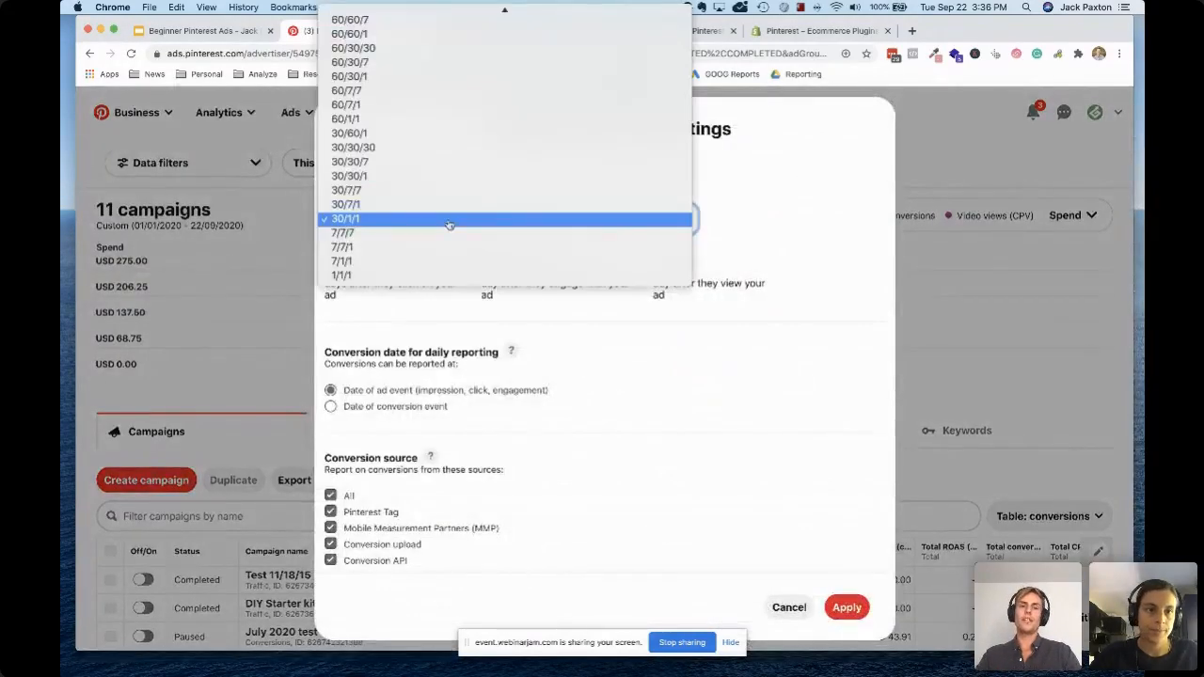
pyautogui.click(397, 177)
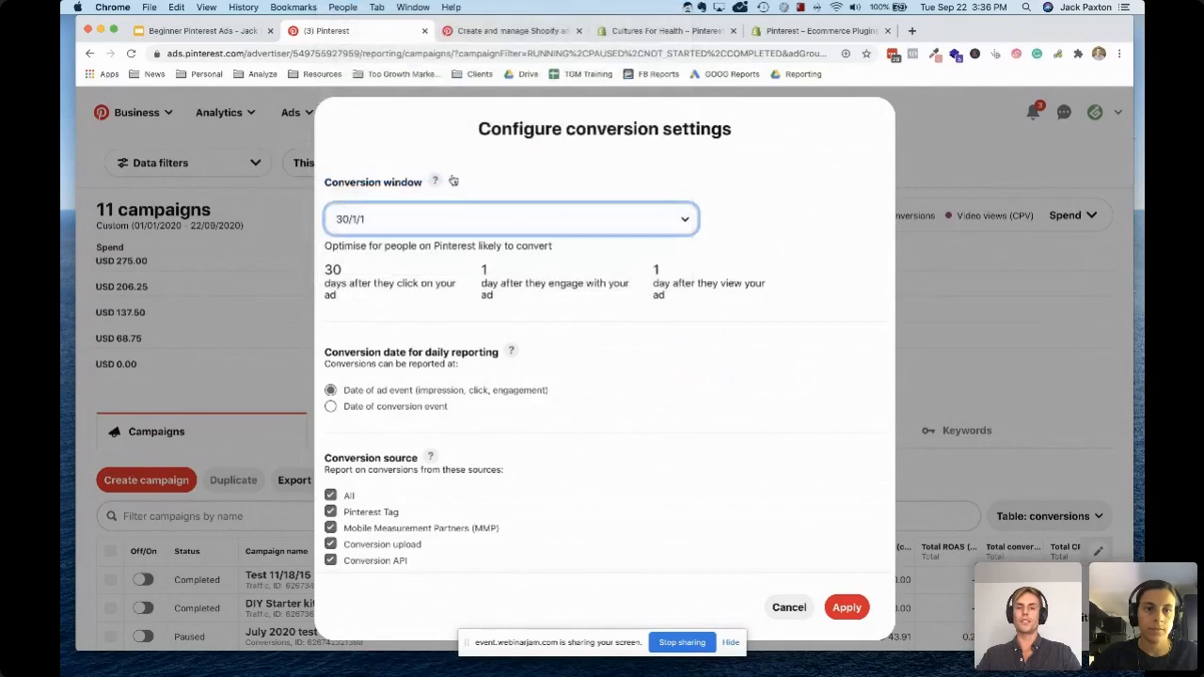
# Set the report's conversion window back to 30/1/1 and apply the conversion settings
pyautogui.click(390, 226)
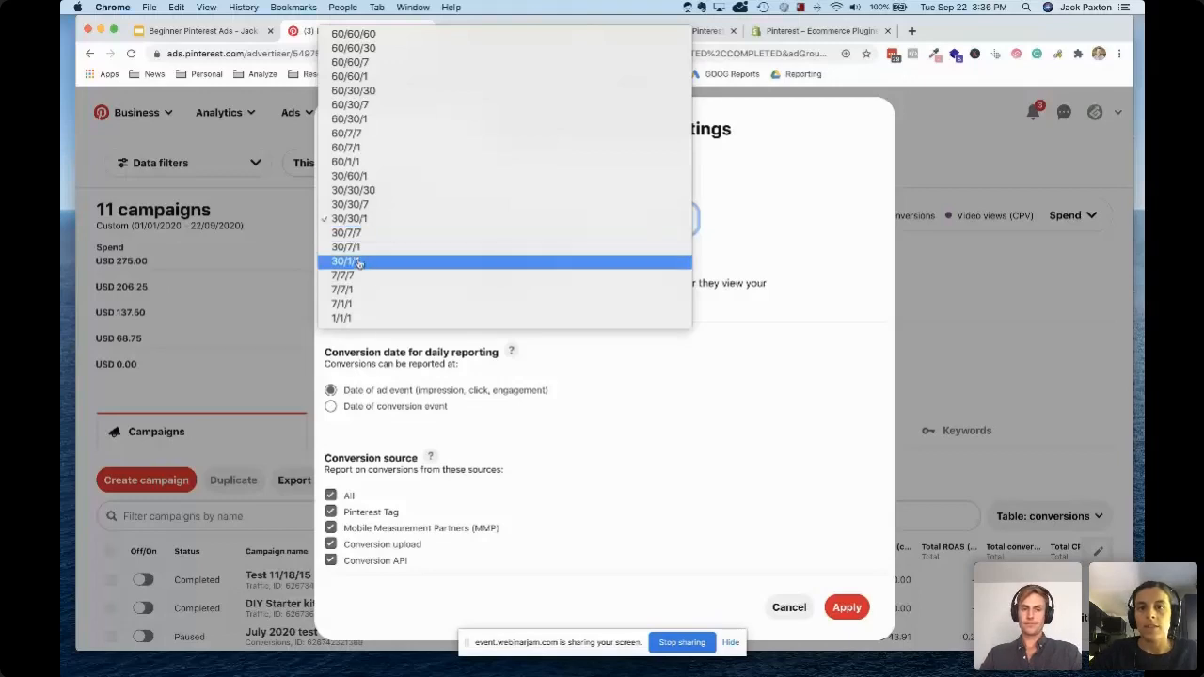
pyautogui.press('Escape')
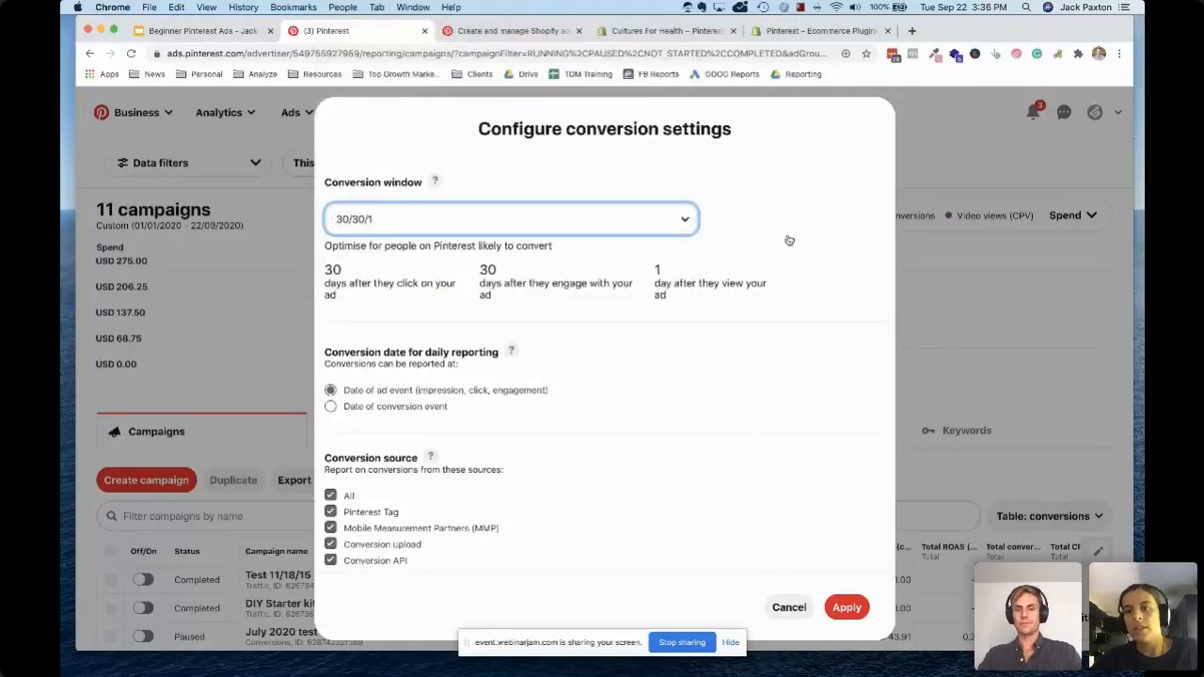
pyautogui.click(846, 608)
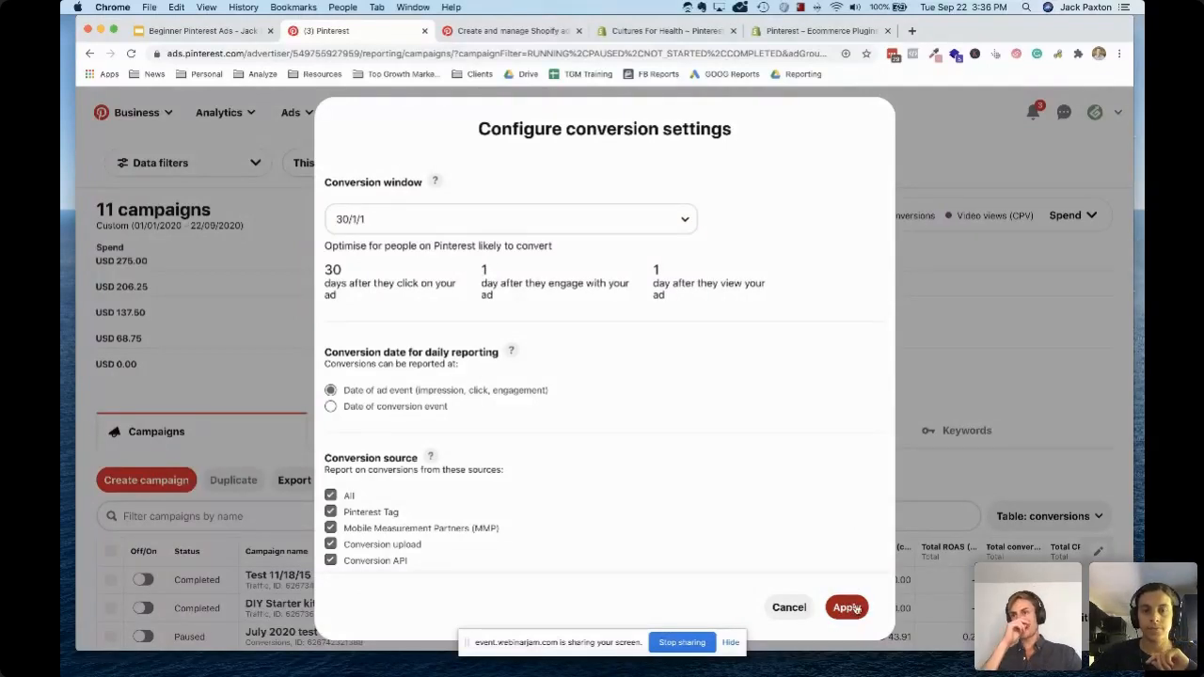
pyautogui.click(847, 608)
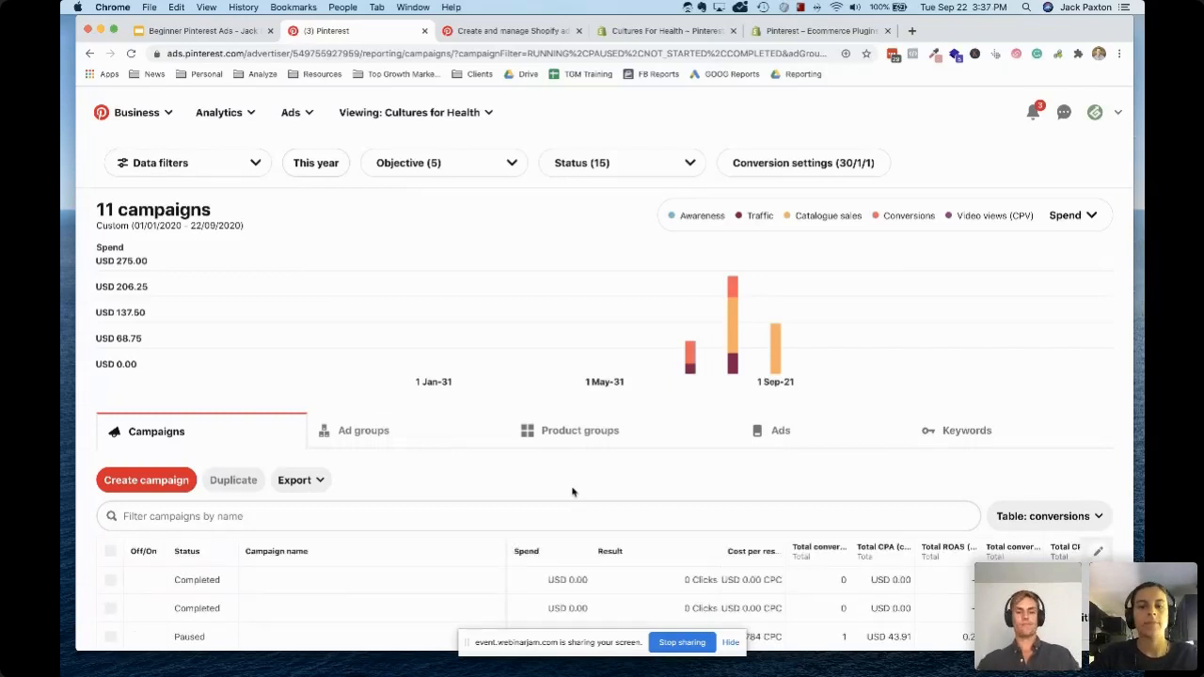
# Open the "cfh / REM / dynamic product ads" campaign and go into its "add to cart (0-7)" ad group
pyautogui.scroll(-4, 427, 472)
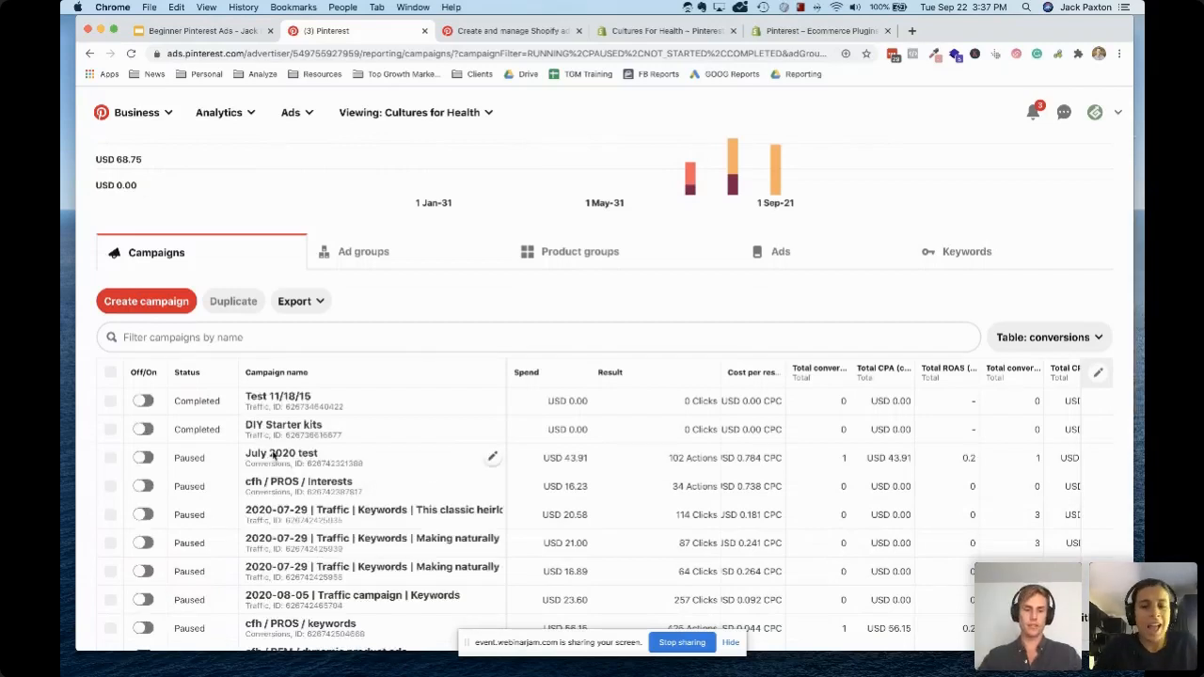
pyautogui.scroll(-1, 418, 461)
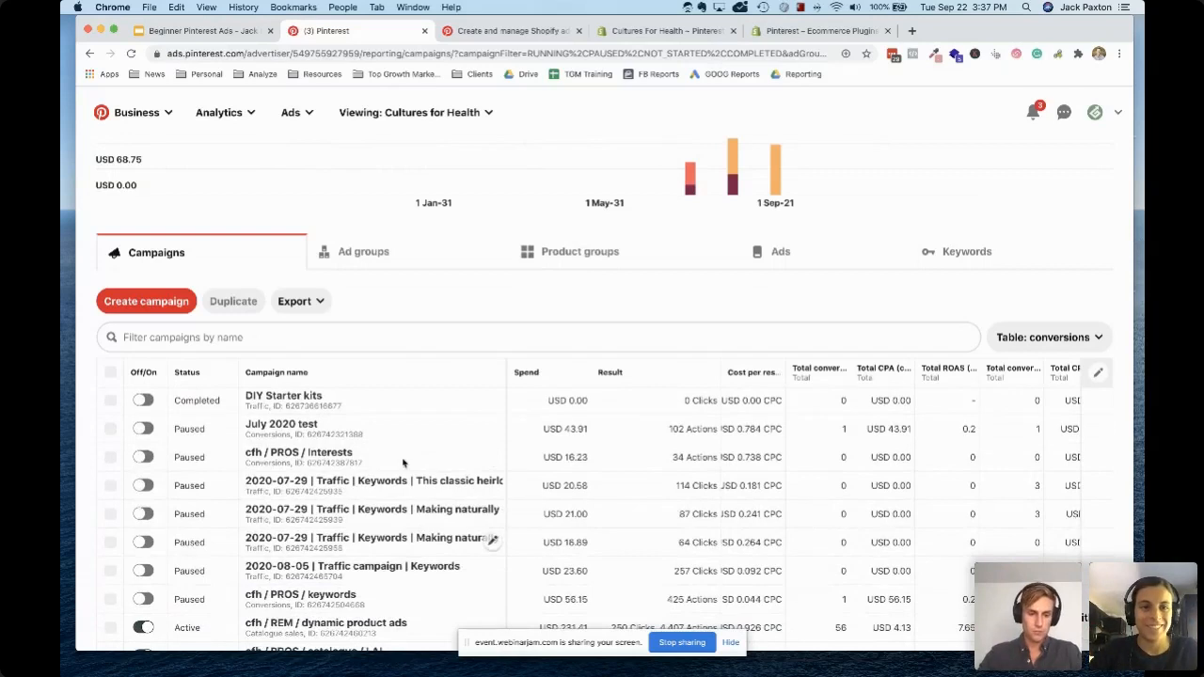
pyautogui.scroll(-2, 402, 462)
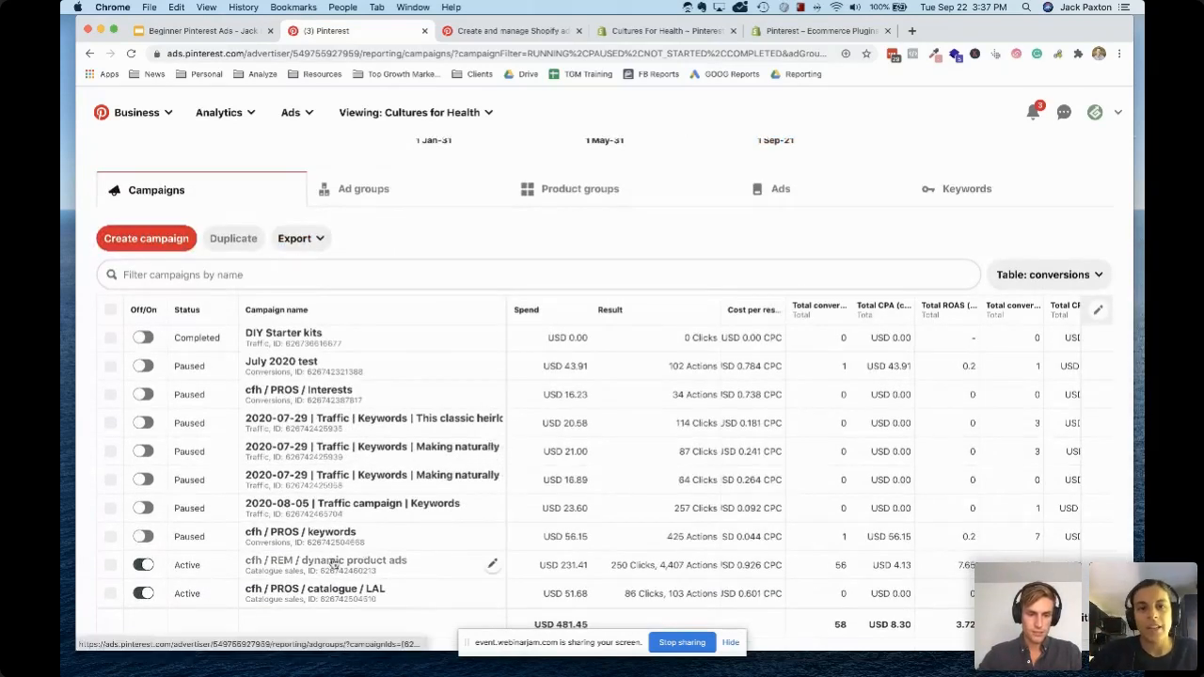
pyautogui.click(334, 561)
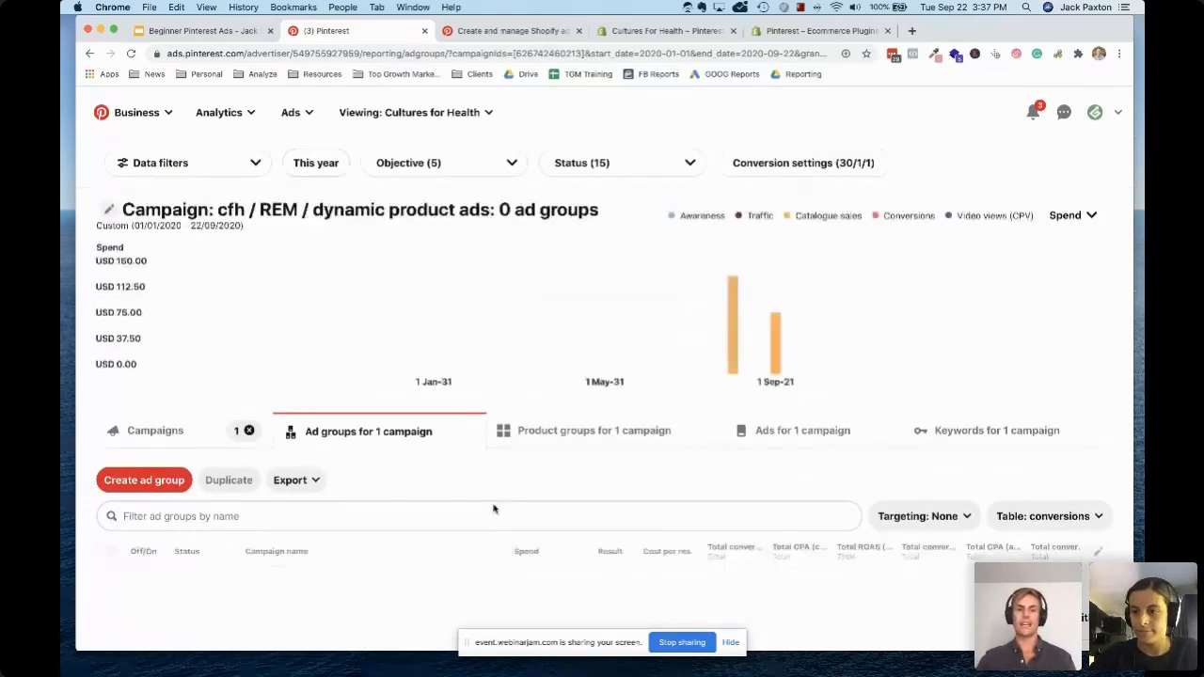
pyautogui.scroll(-3, 495, 510)
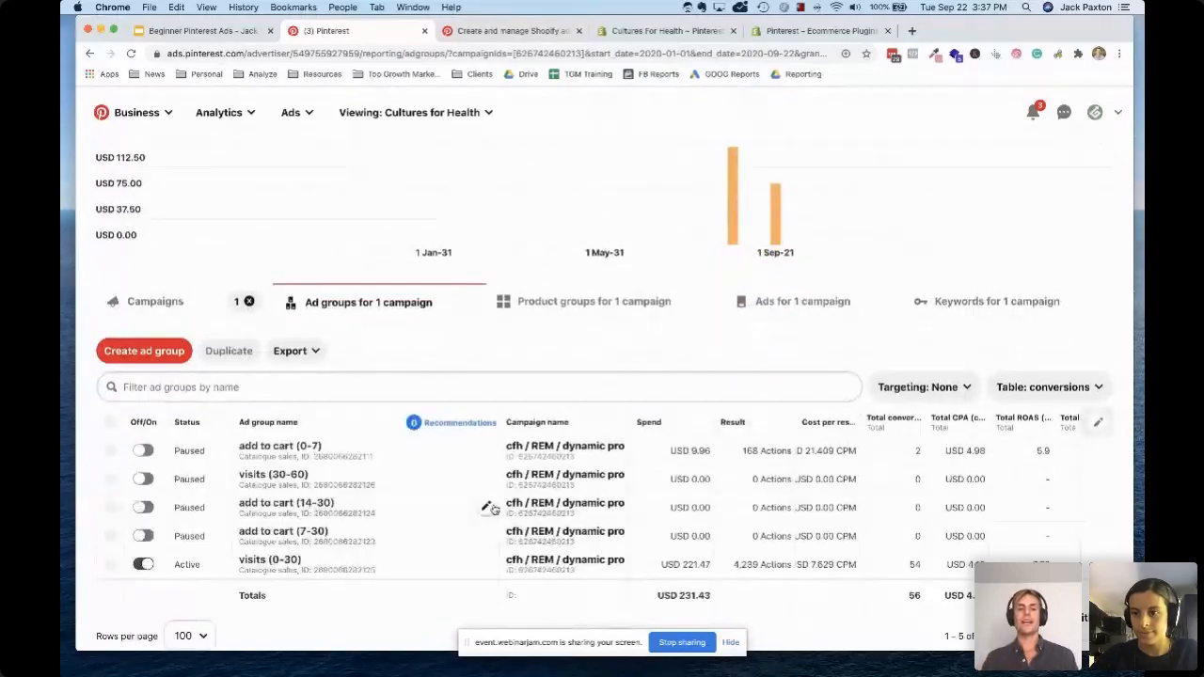
pyautogui.click(276, 448)
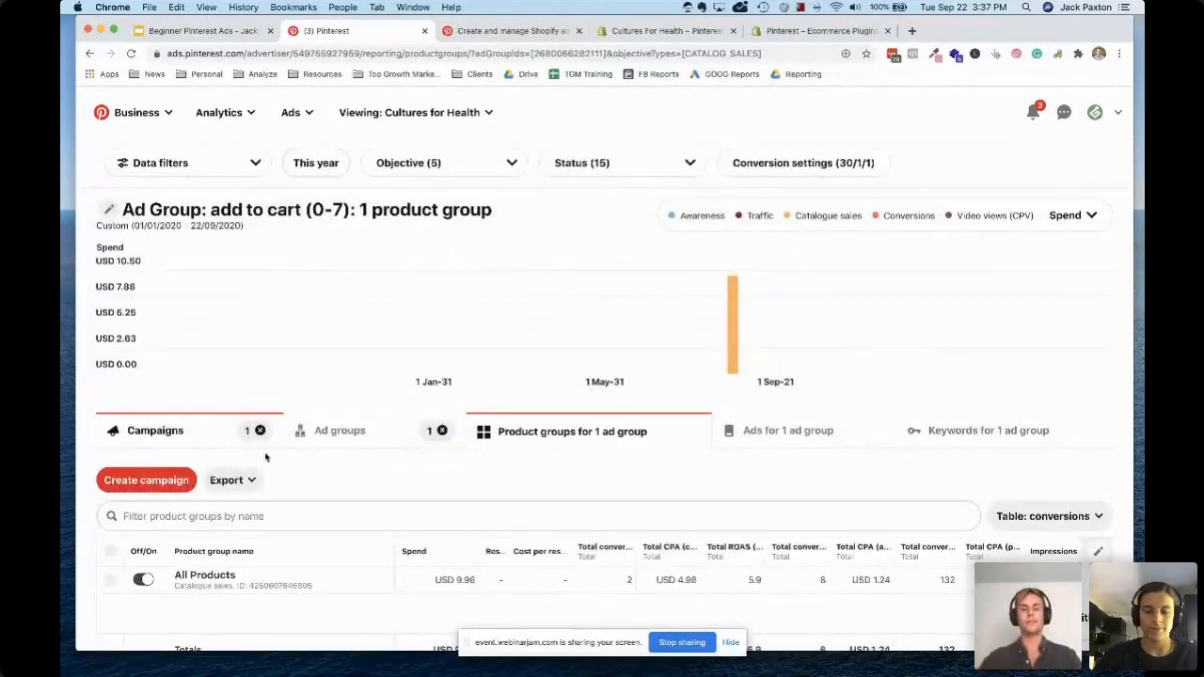
# Examine the ad group's All Products product group and check its list of ads
pyautogui.scroll(-2, 236, 526)
pyautogui.click(201, 491)
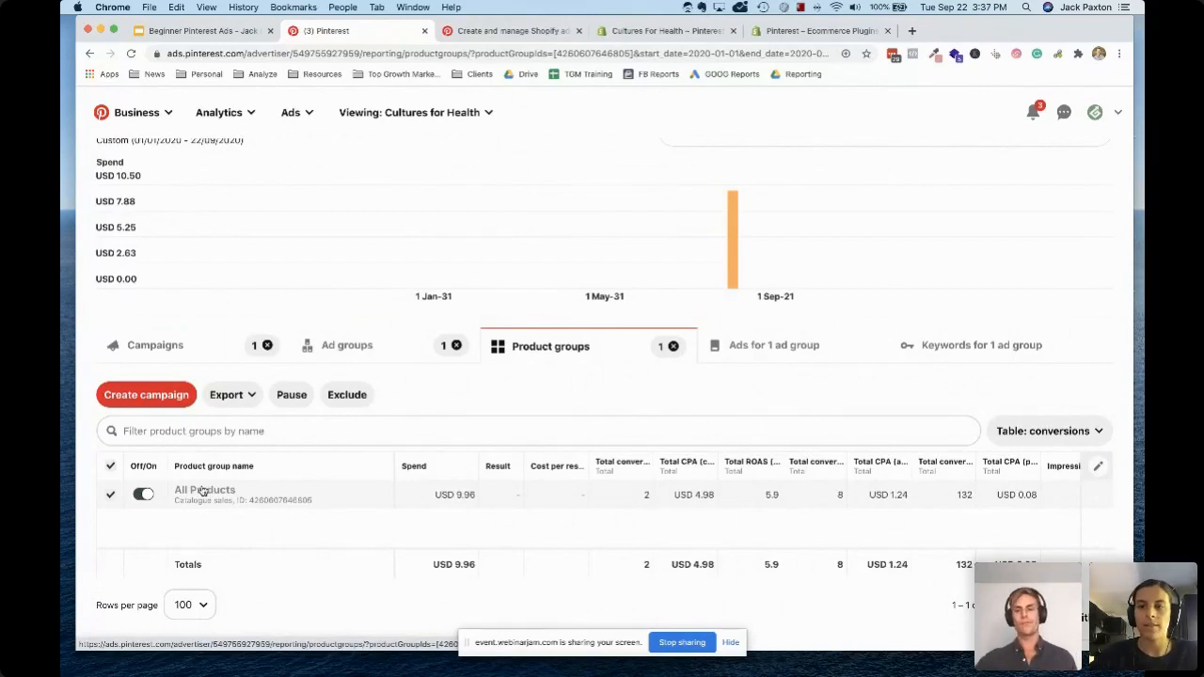
pyautogui.click(804, 346)
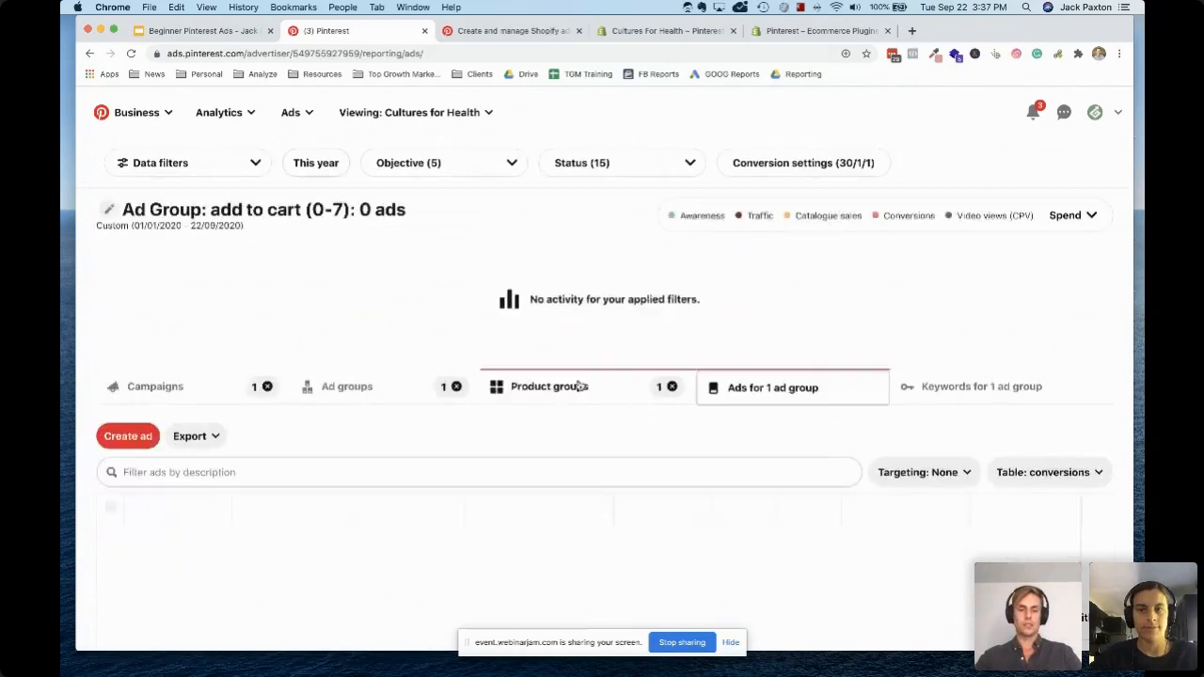
pyautogui.scroll(-5, 577, 385)
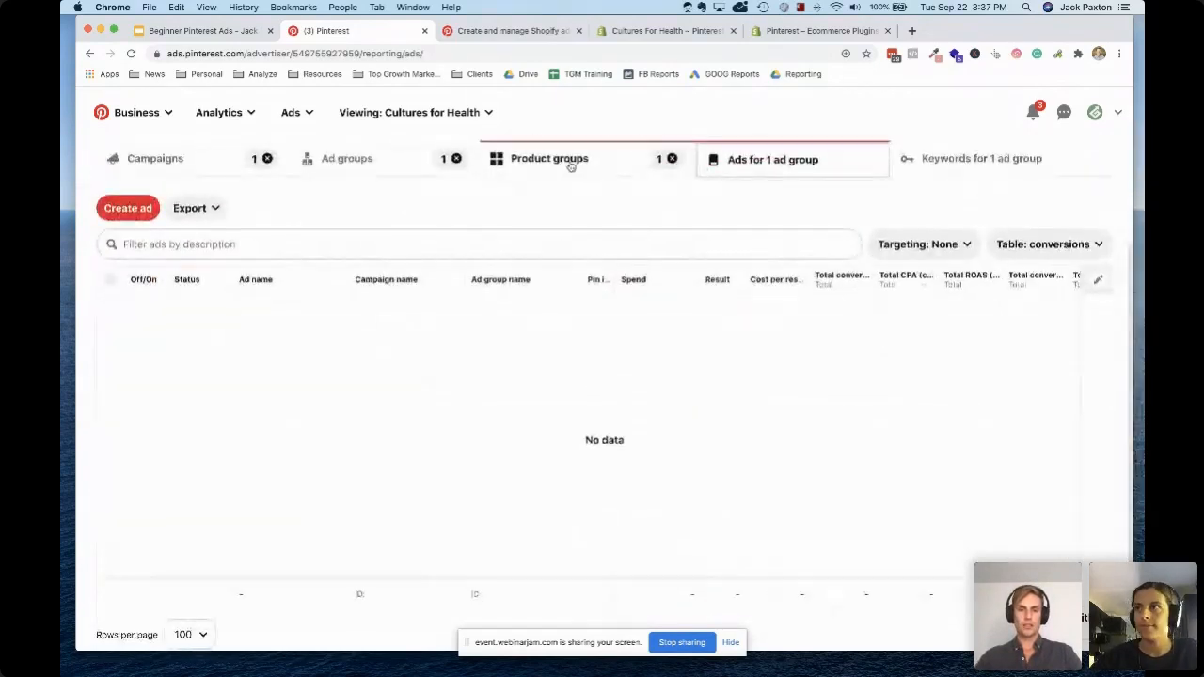
pyautogui.click(571, 167)
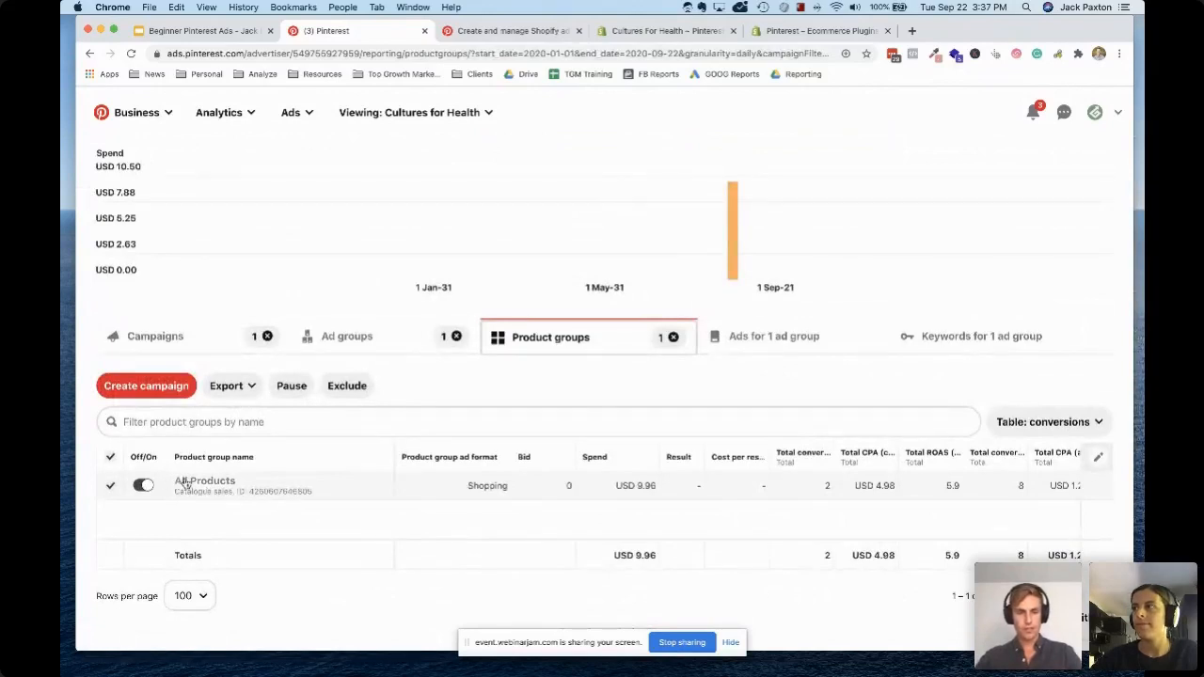
pyautogui.click(751, 350)
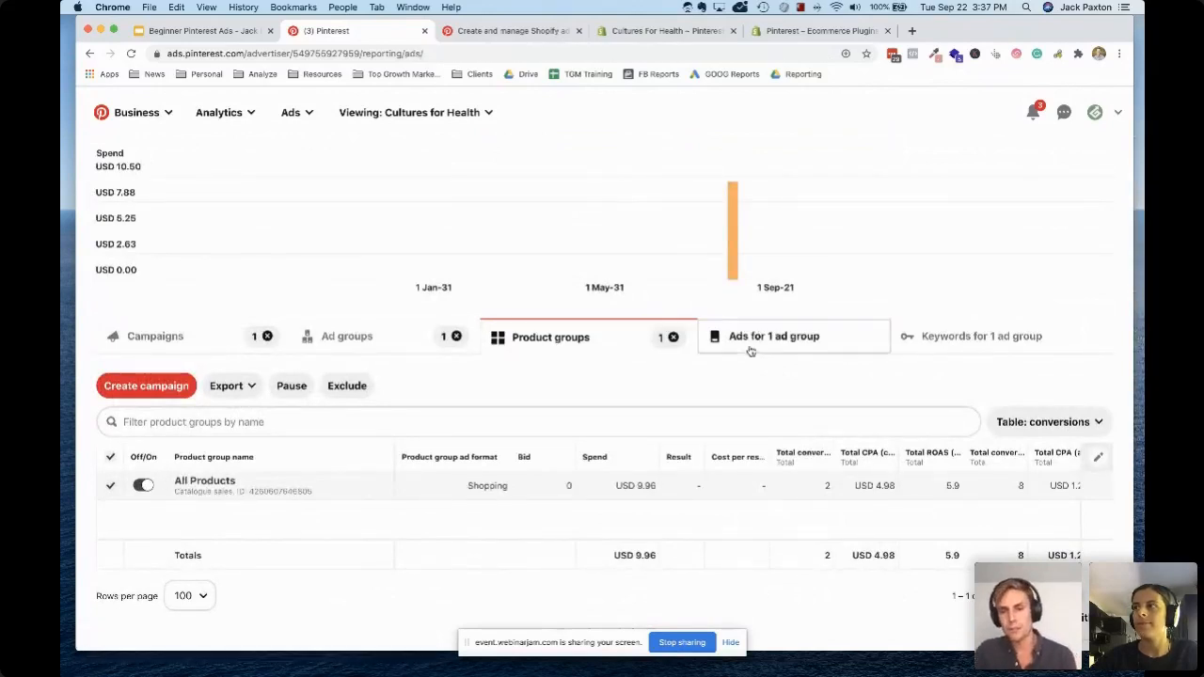
pyautogui.scroll(-5, 436, 392)
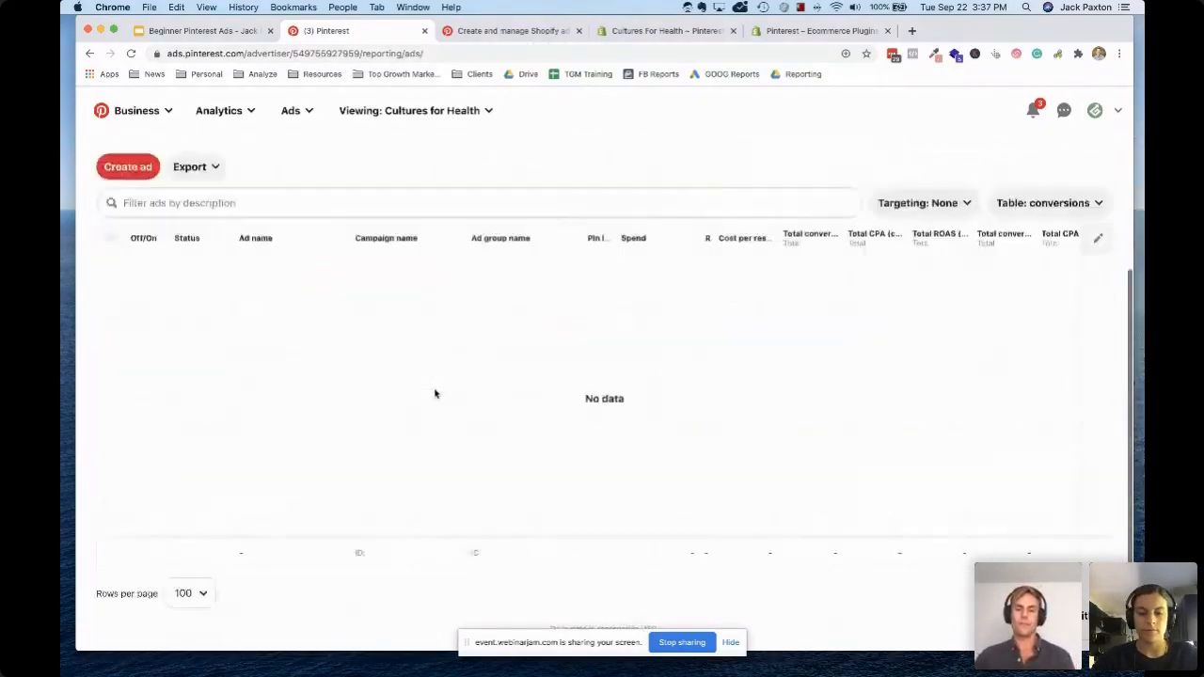
pyautogui.scroll(5, 437, 394)
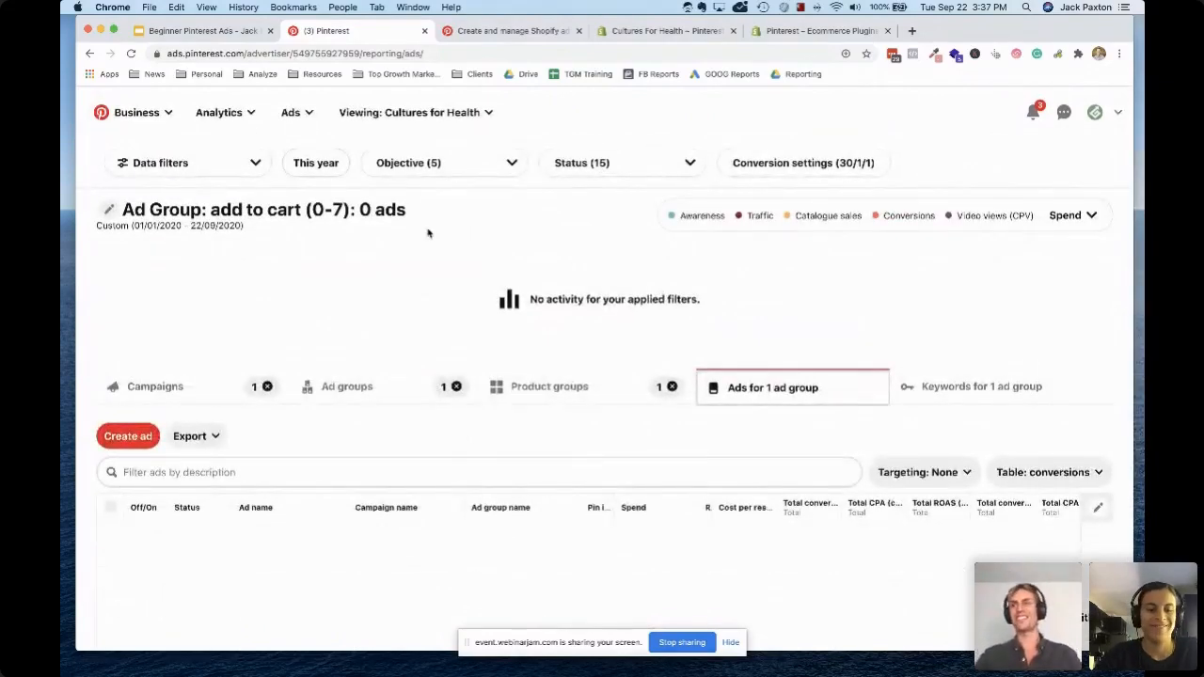
# Return to the campaign list and clear the ad group selection from the report filters
pyautogui.click(189, 388)
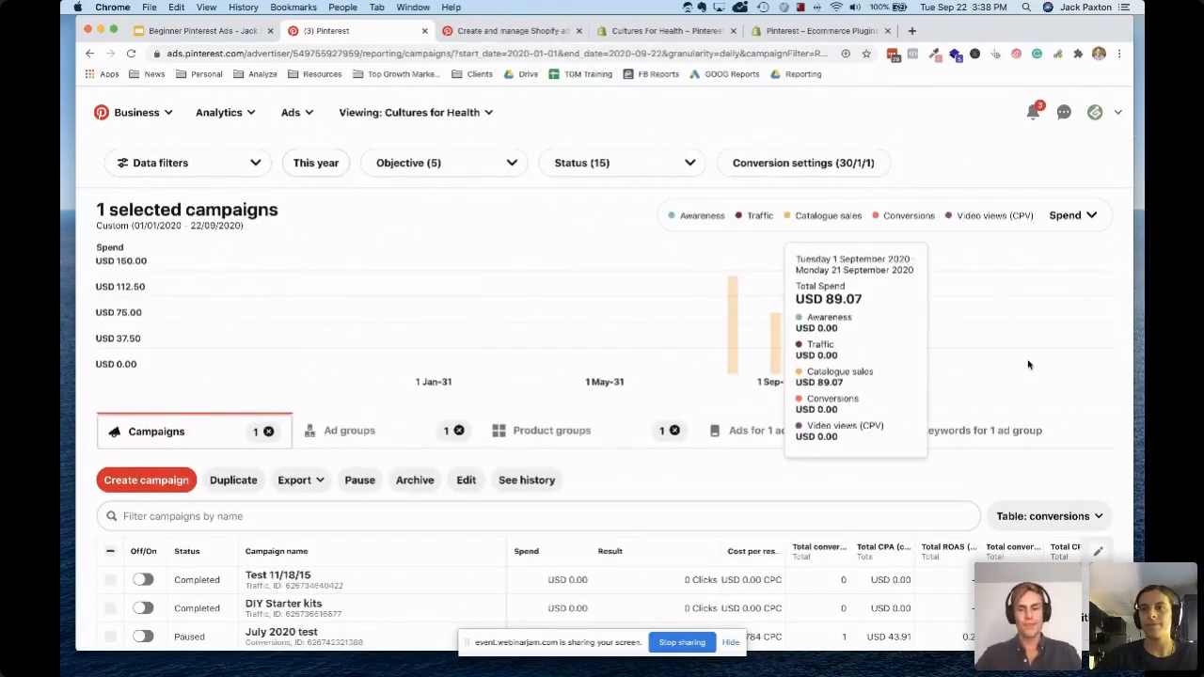
pyautogui.scroll(-5, 693, 395)
pyautogui.scroll(1, 697, 396)
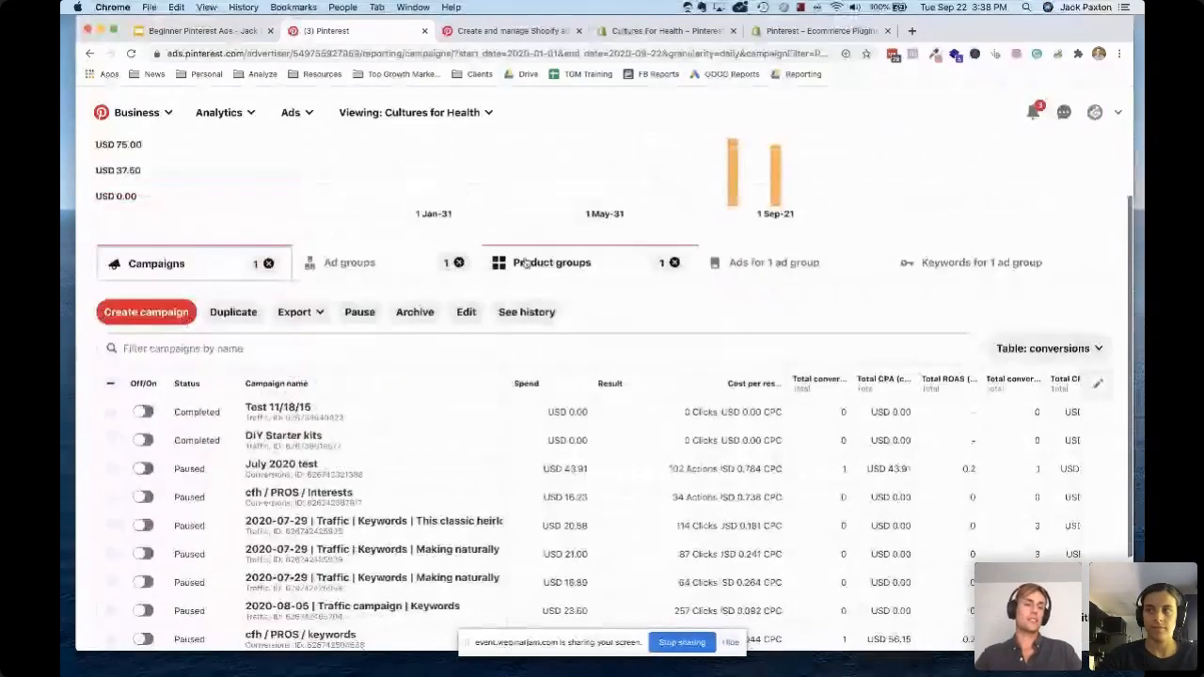
pyautogui.click(461, 263)
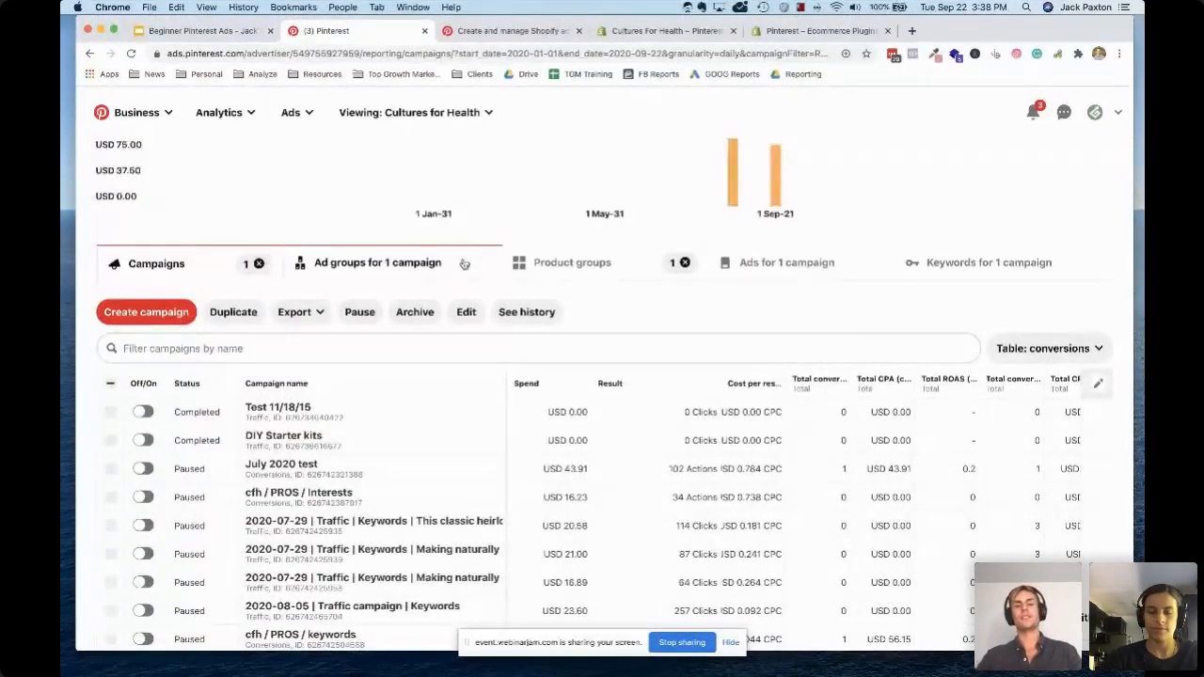
# Start a new campaign without resuming the saved draft and choose Conversions as its objective
pyautogui.click(146, 313)
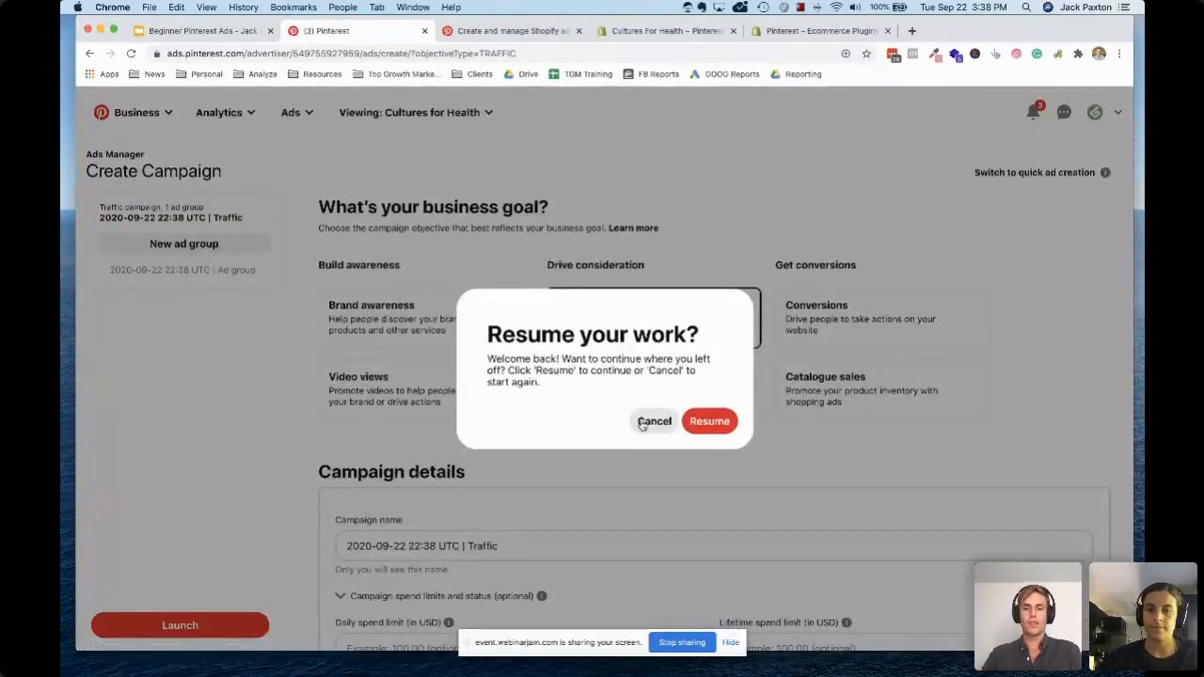
pyautogui.click(654, 421)
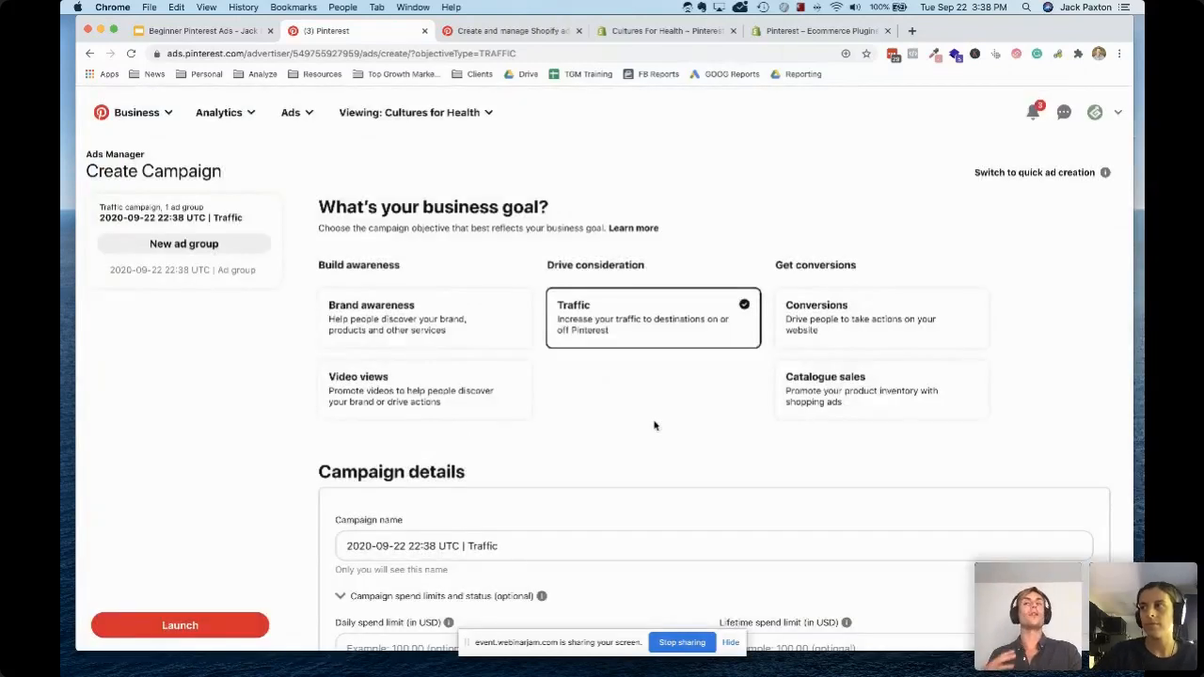
pyautogui.click(871, 314)
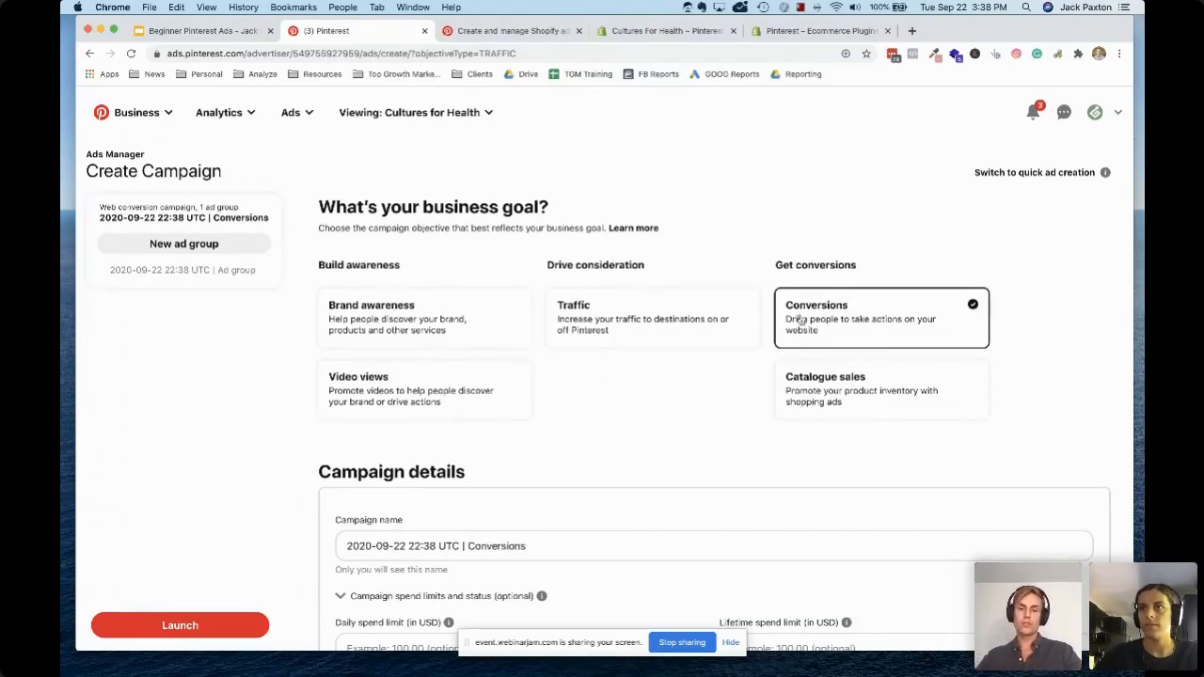
# Rename the campaign as "TEST | Conversions" and continue to the ad group details
pyautogui.scroll(-3, 459, 426)
pyautogui.moveTo(467, 372); pyautogui.dragTo(287, 377)
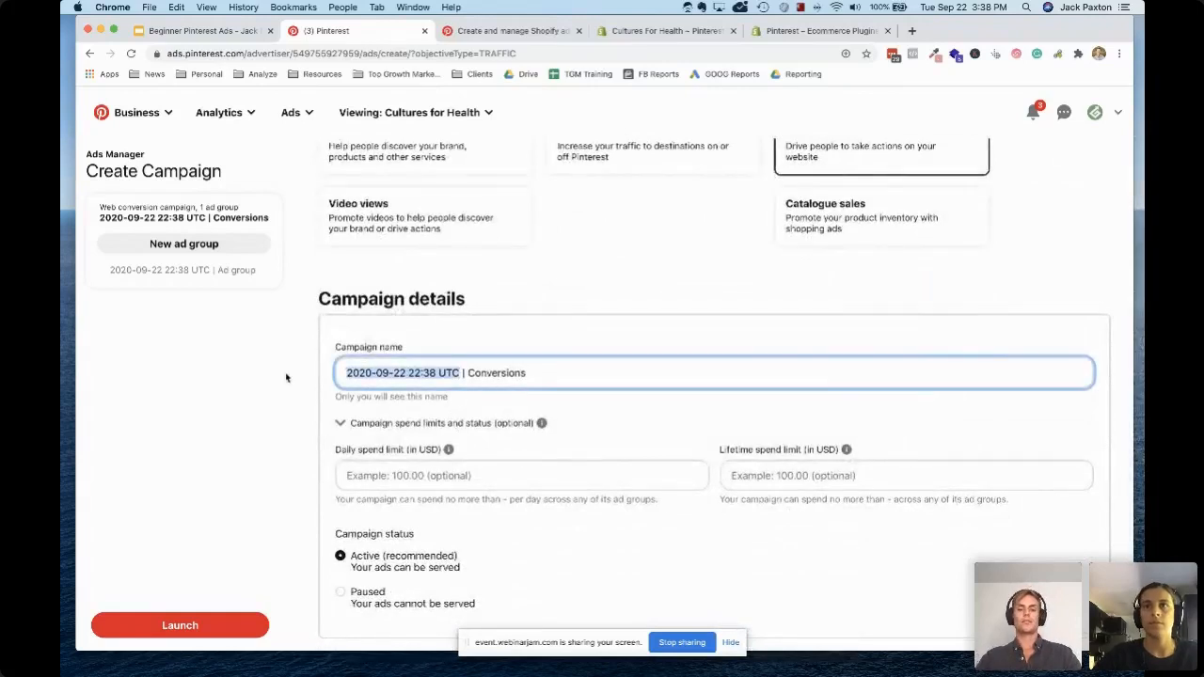
pyautogui.write('TEST')
pyautogui.click(207, 449)
pyautogui.scroll(-2, 217, 449)
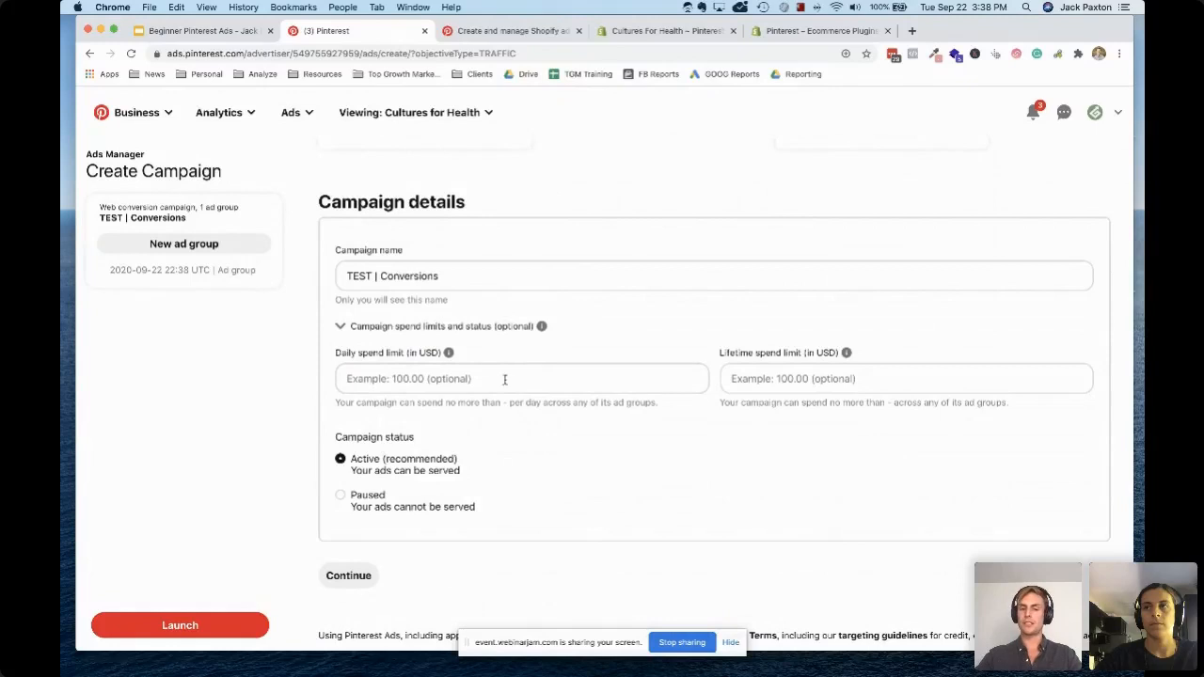
pyautogui.click(349, 576)
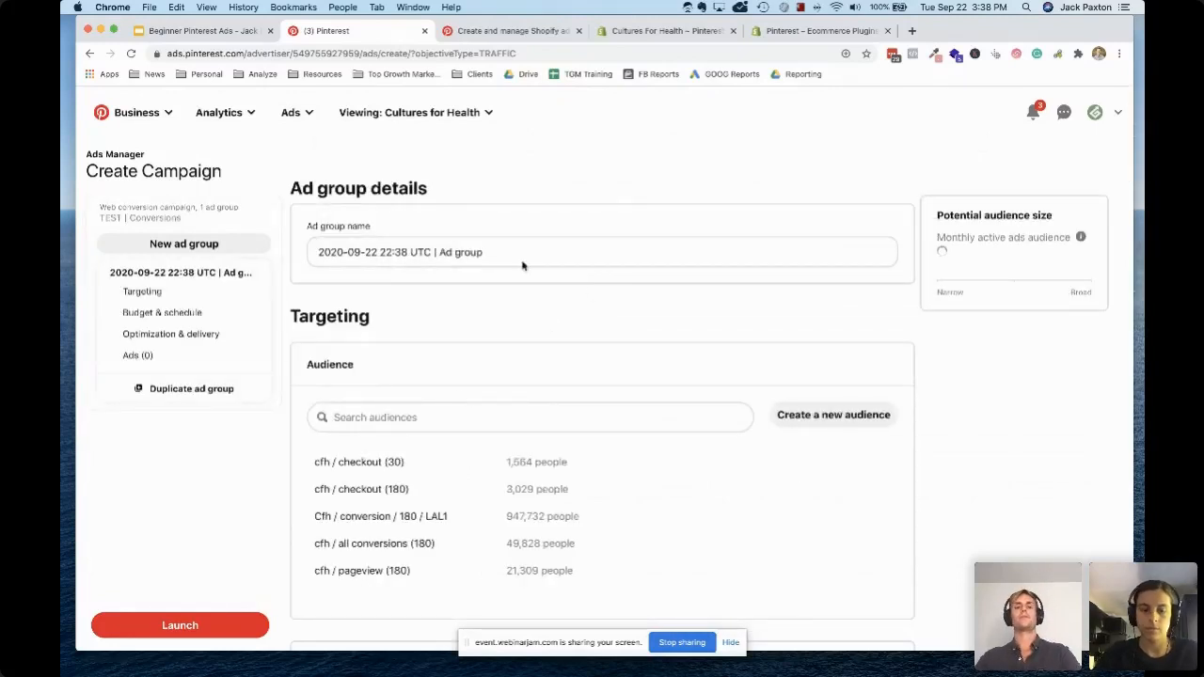
# Rename the ad group as "TEST | Ad group"
pyautogui.moveTo(432, 252); pyautogui.dragTo(313, 251)
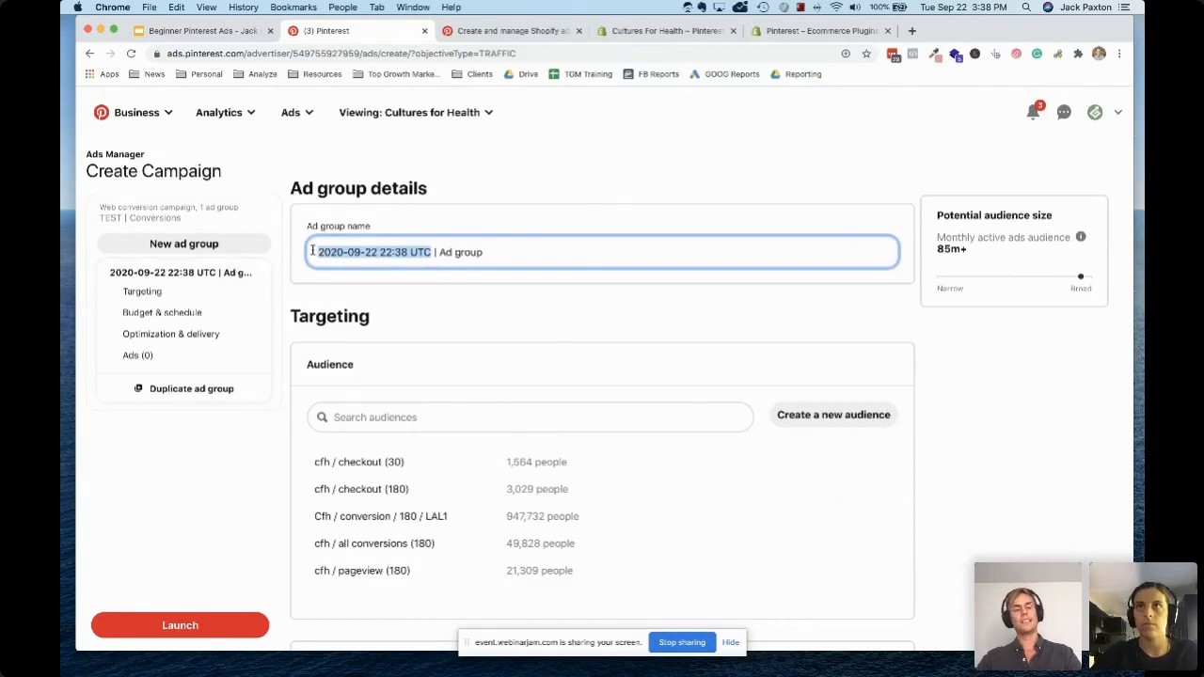
pyautogui.write('AD')
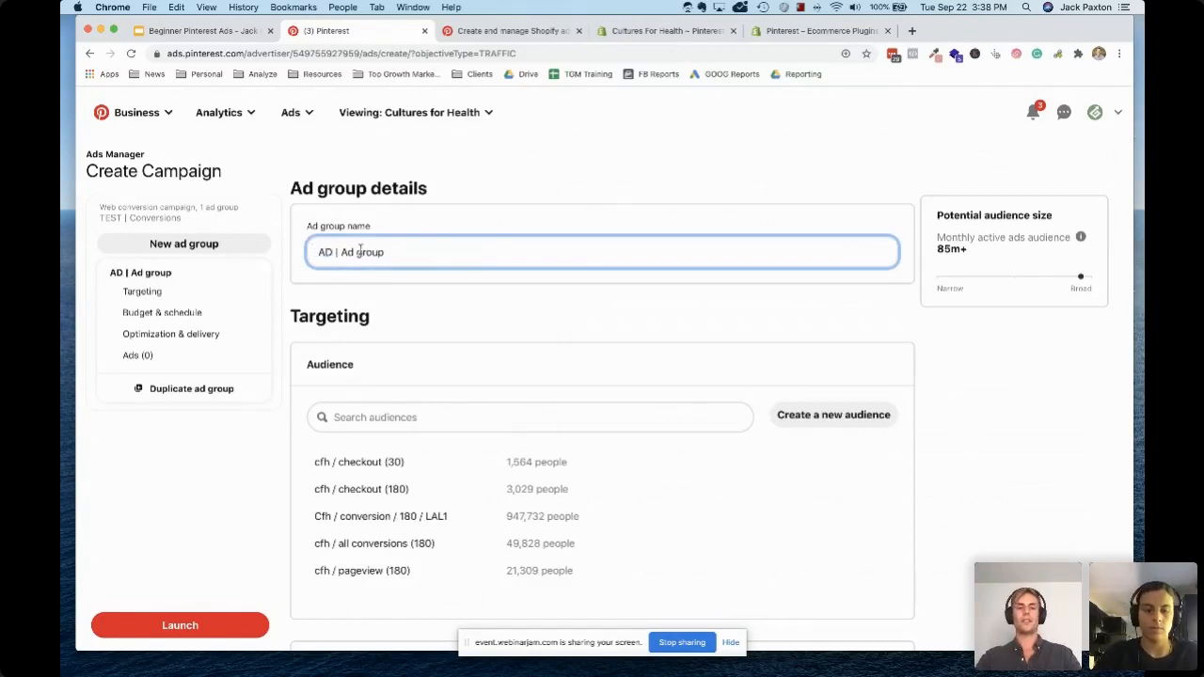
pyautogui.press('BackSpace')
pyautogui.press('BackSpace')
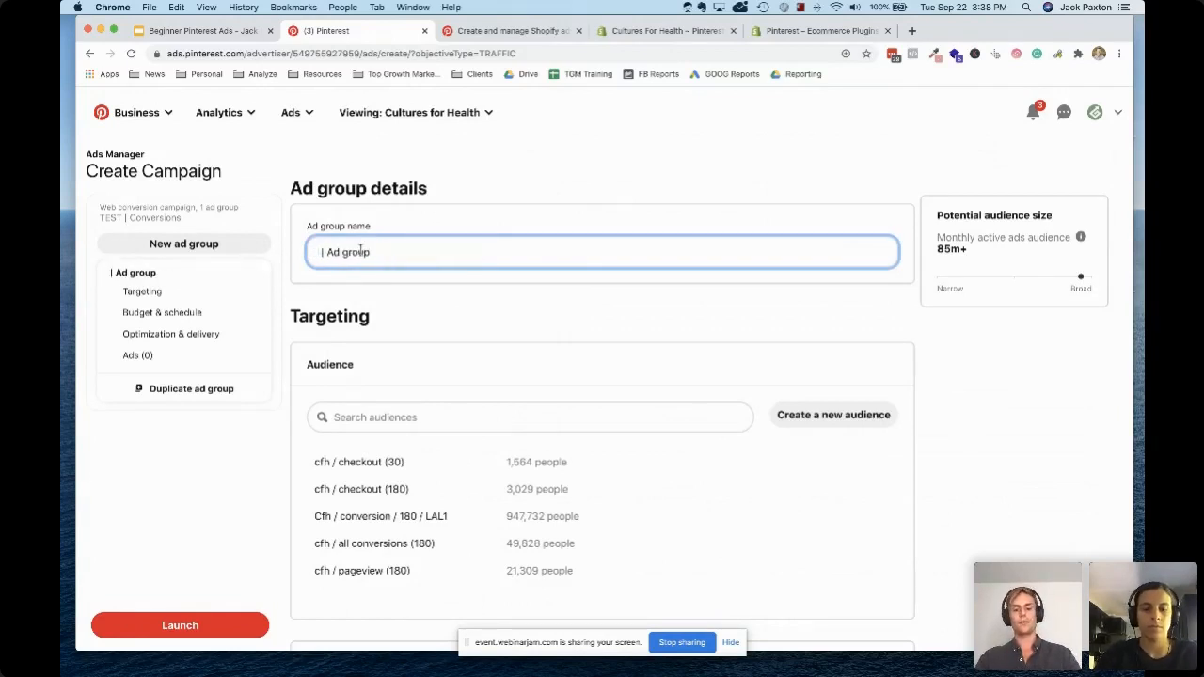
pyautogui.write('TEST')
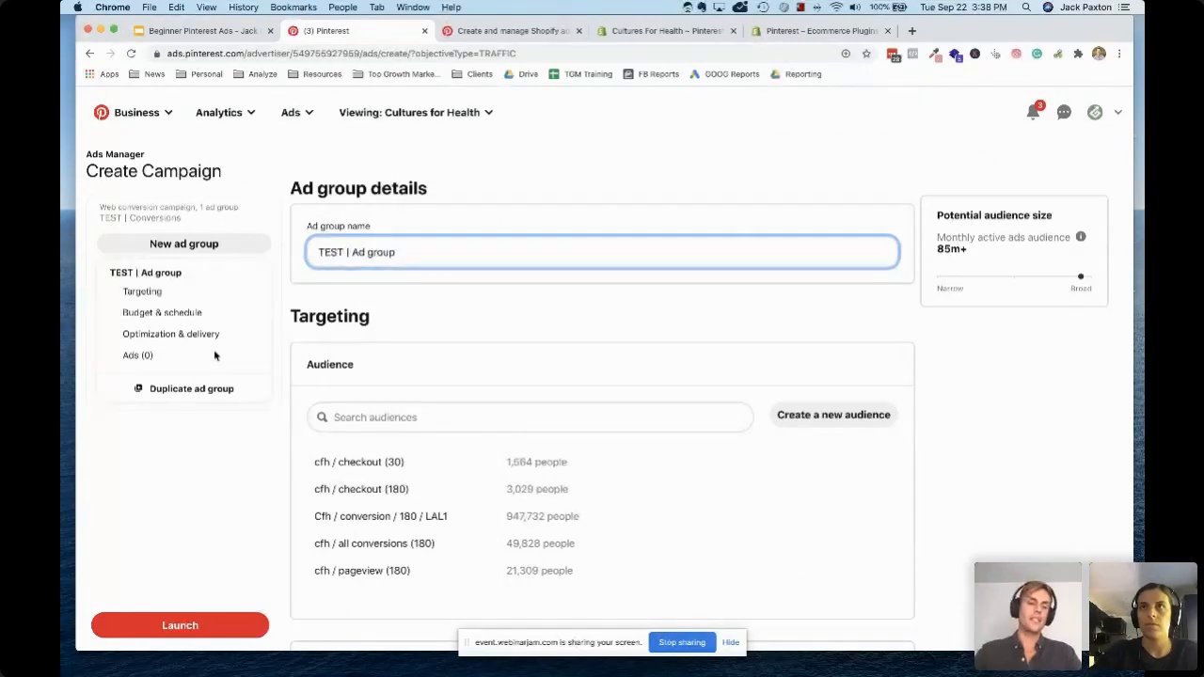
# Add the cfh / checkout (30) audience to the ad group's targeting as an included audience
pyautogui.scroll(-3, 230, 524)
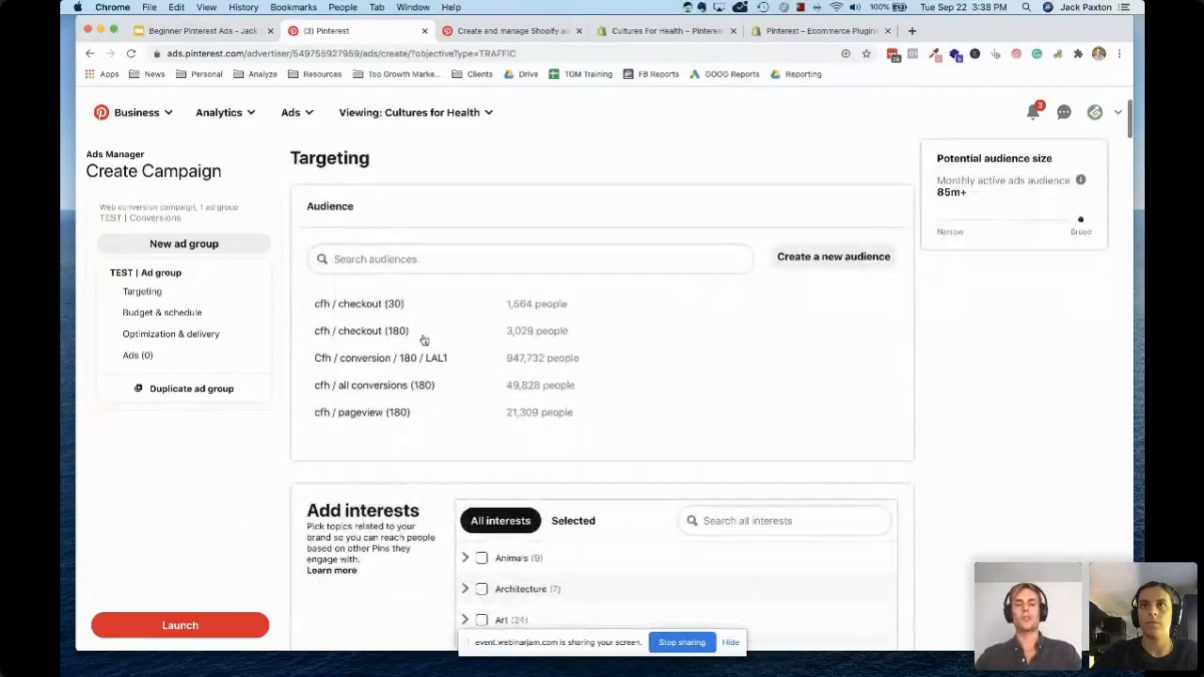
pyautogui.scroll(-2, 515, 327)
pyautogui.scroll(2, 515, 320)
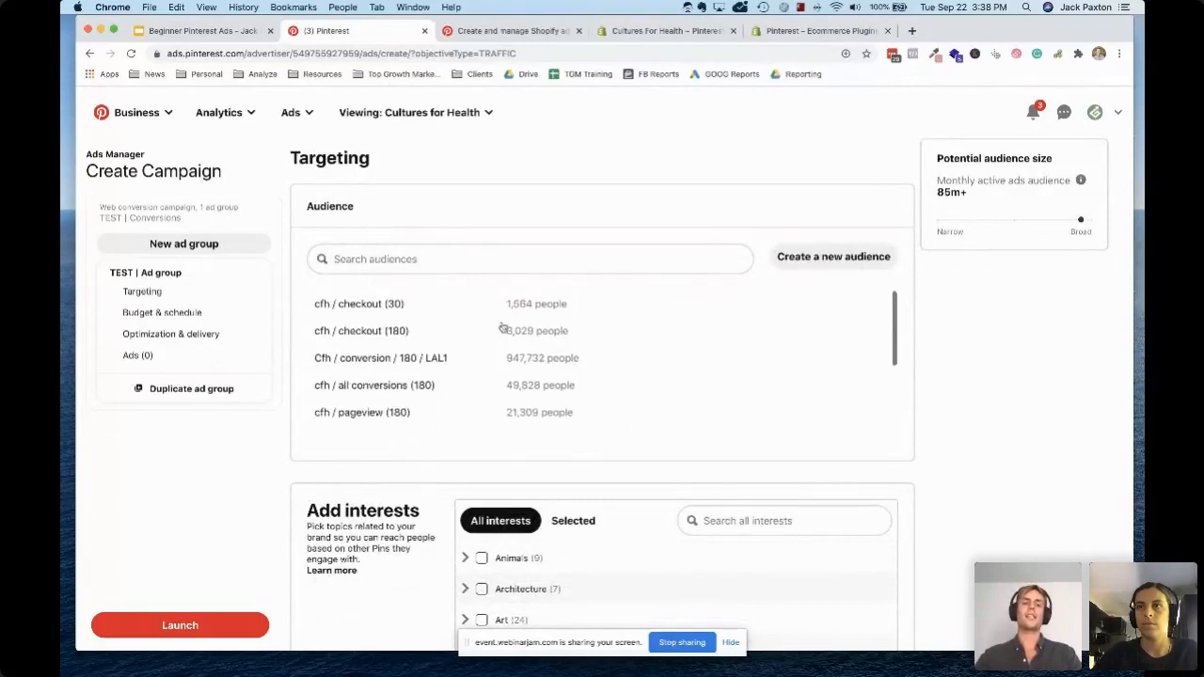
pyautogui.click(386, 314)
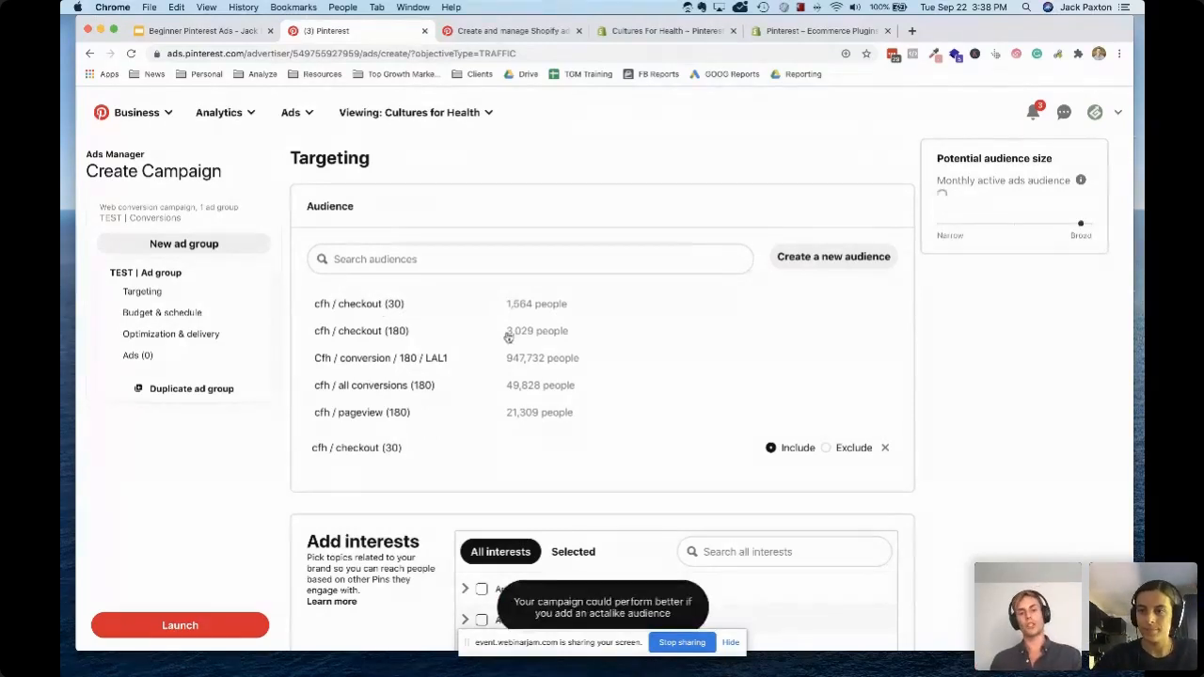
# Browse the saved audiences and add cfh / all conversions (180) as an included audience
pyautogui.scroll(-3, 575, 378)
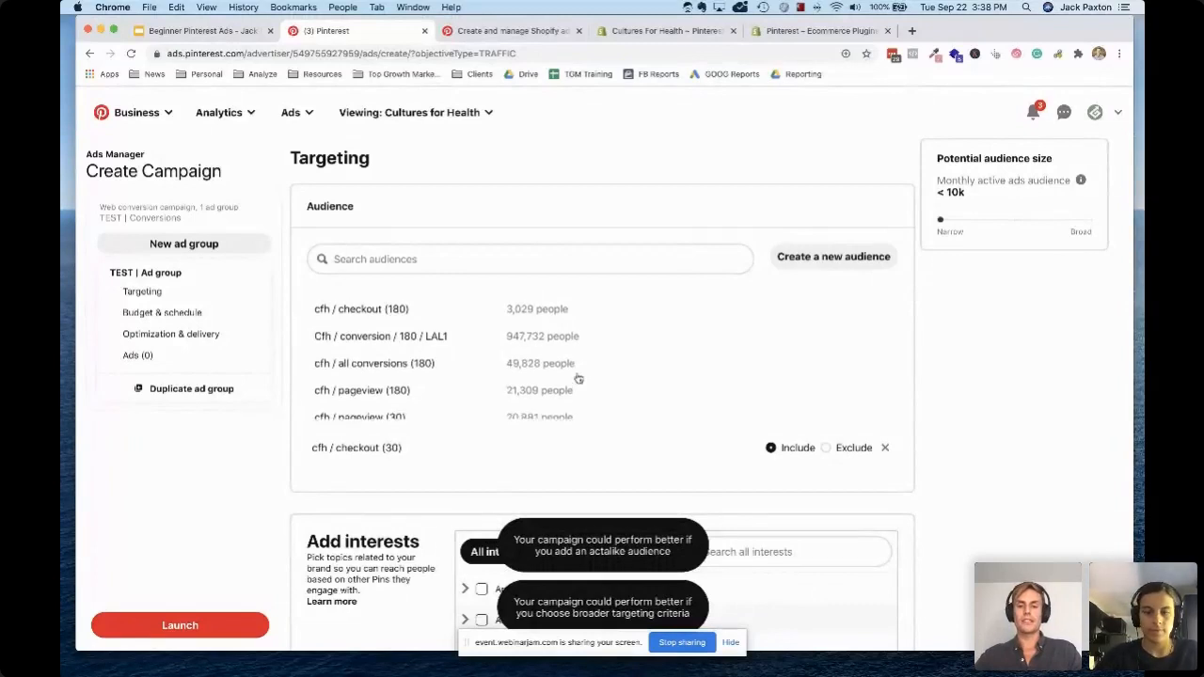
pyautogui.scroll(-5, 357, 537)
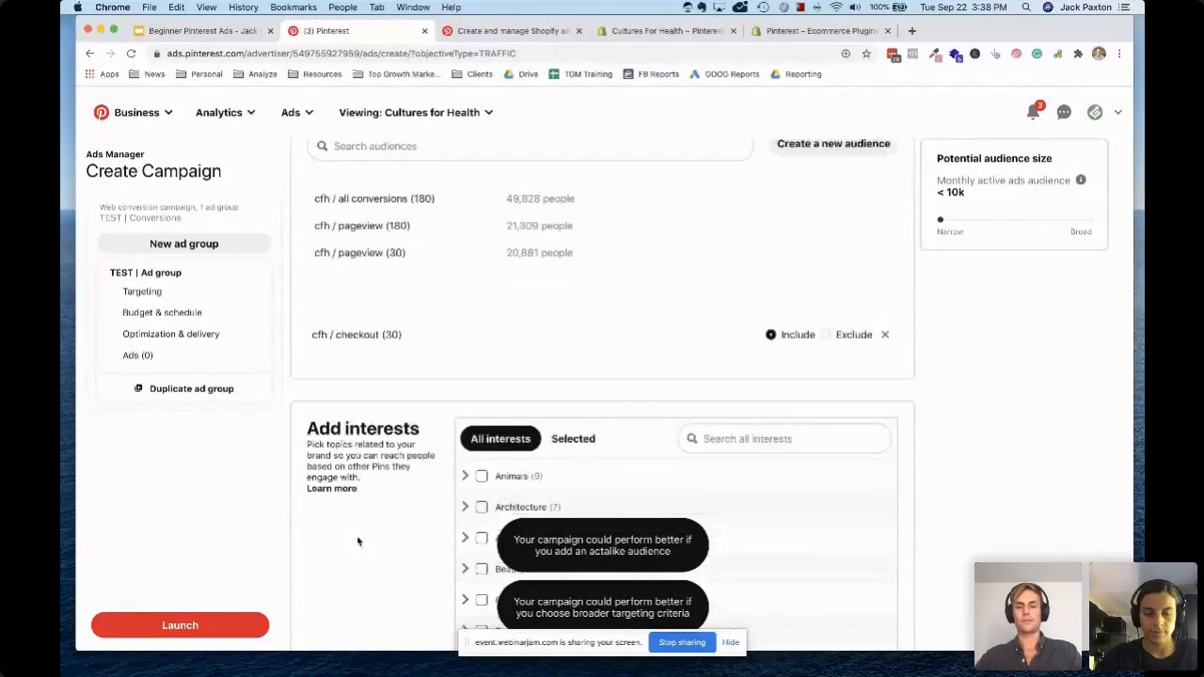
pyautogui.scroll(1, 357, 541)
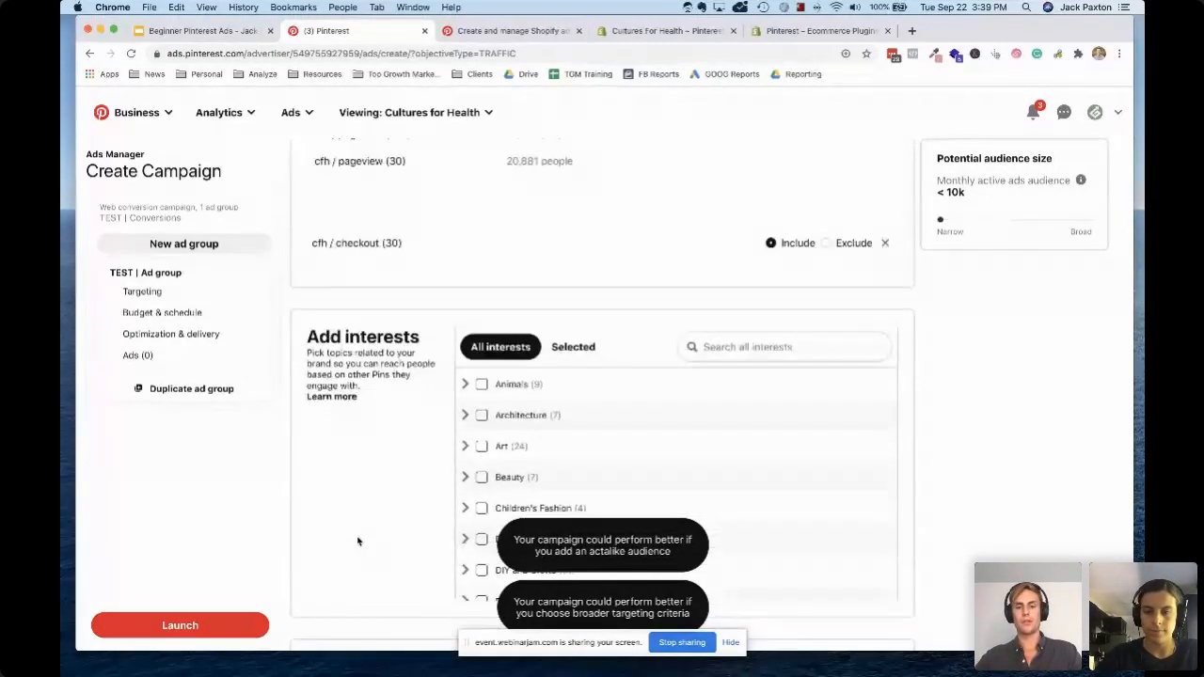
pyautogui.scroll(1, 483, 471)
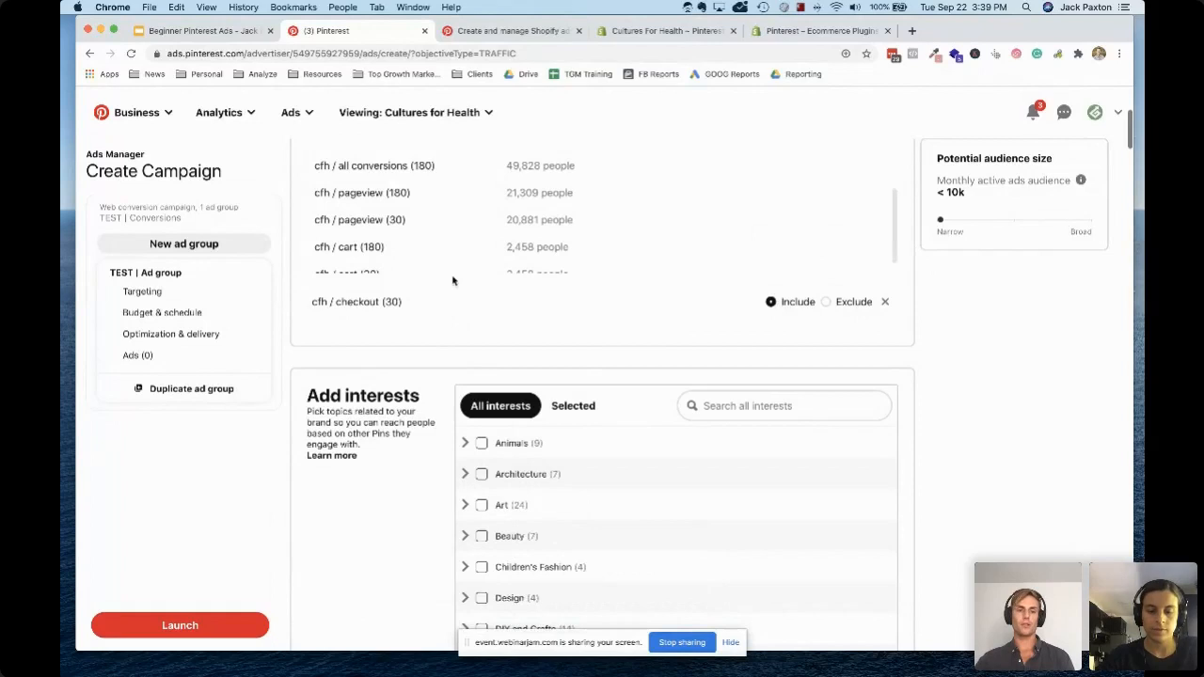
pyautogui.scroll(2, 451, 280)
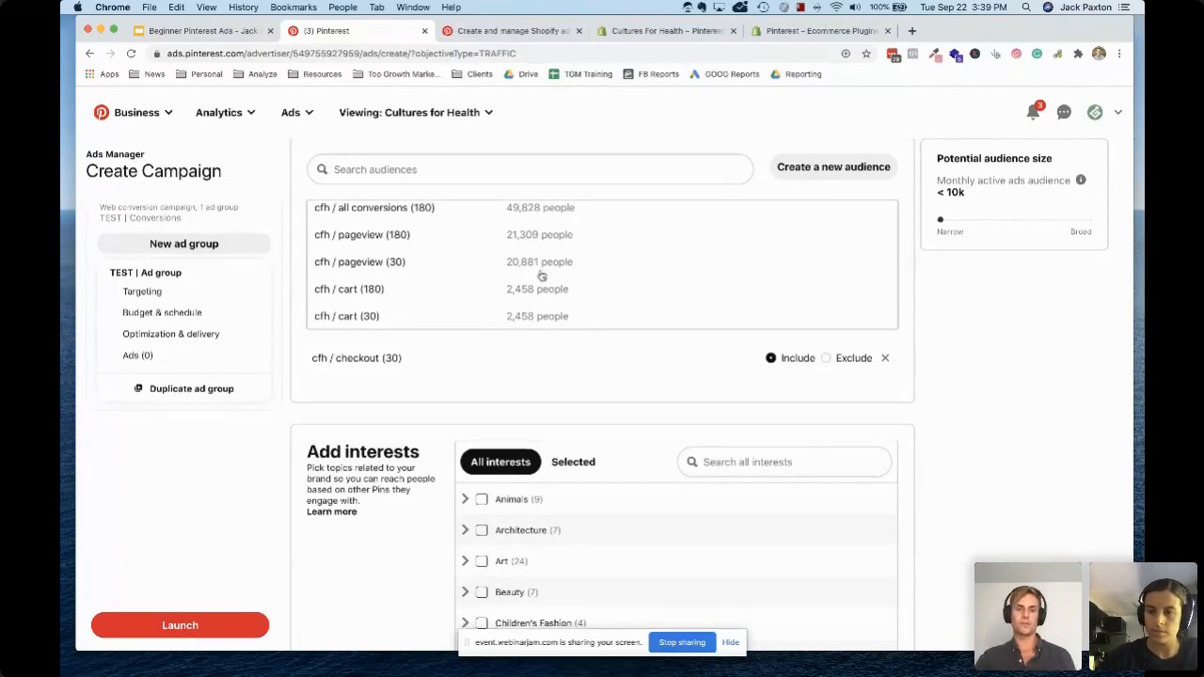
pyautogui.scroll(-1, 542, 275)
pyautogui.scroll(3, 541, 276)
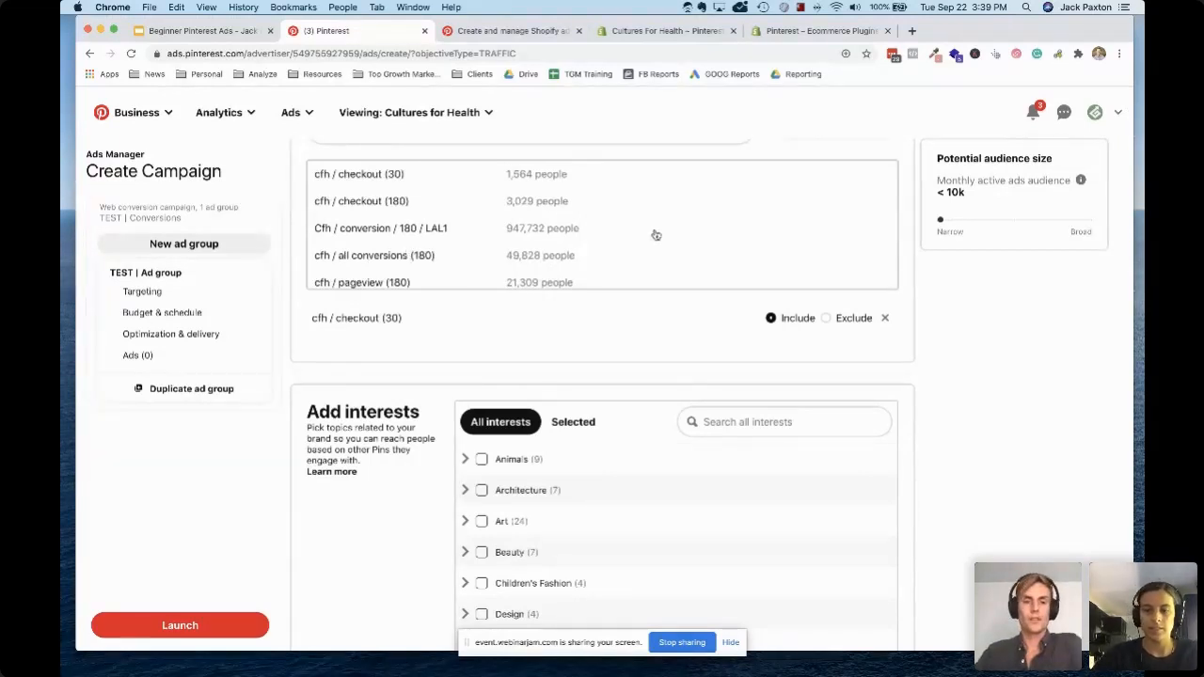
pyautogui.click(593, 249)
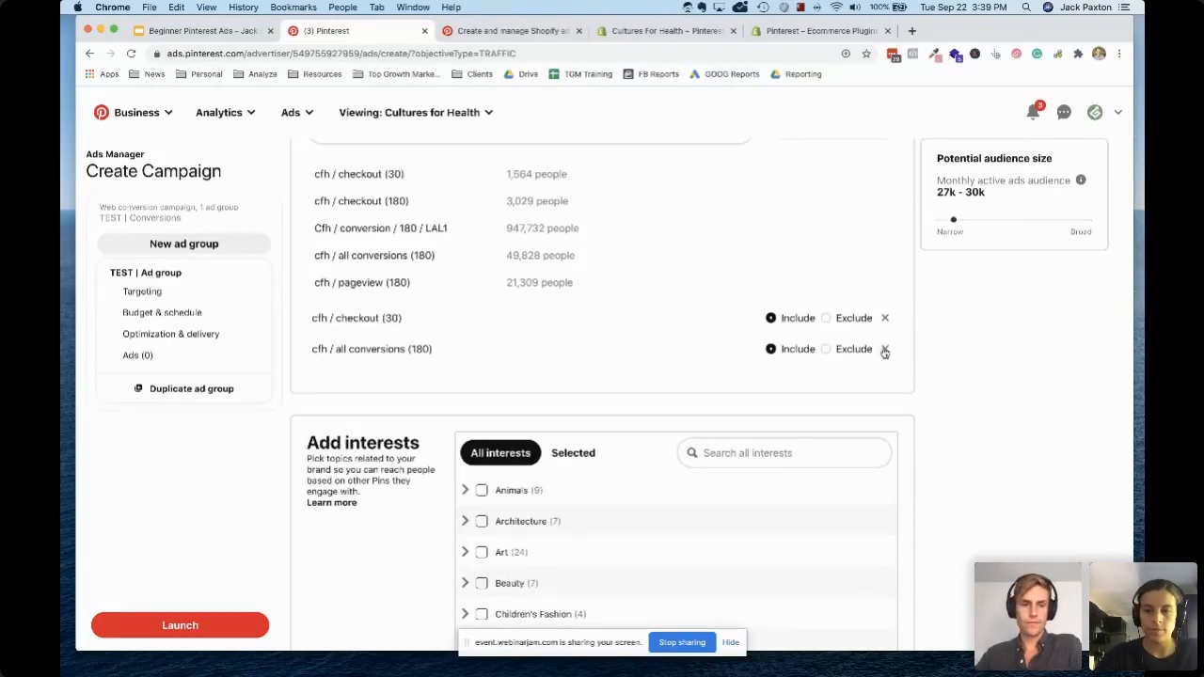
# Replace the chosen audiences by excluding cfh / checkout (180) and including cfh / pageview (30)
pyautogui.scroll(-3, 451, 255)
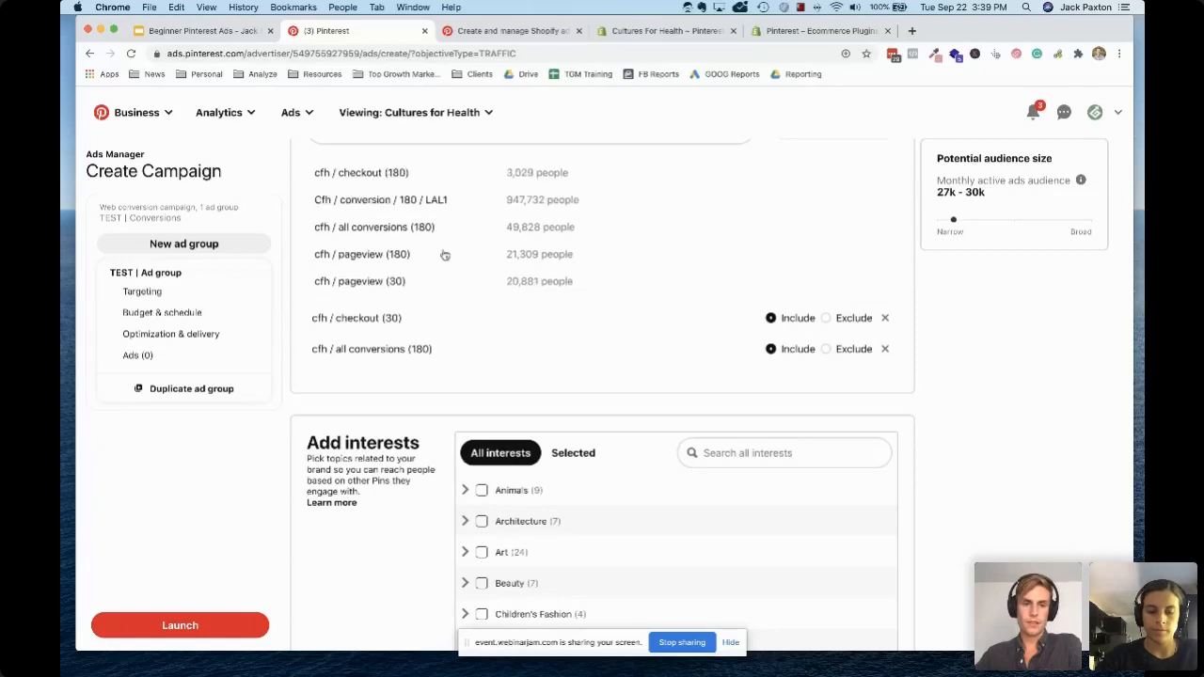
pyautogui.scroll(3, 422, 254)
pyautogui.scroll(1, 422, 254)
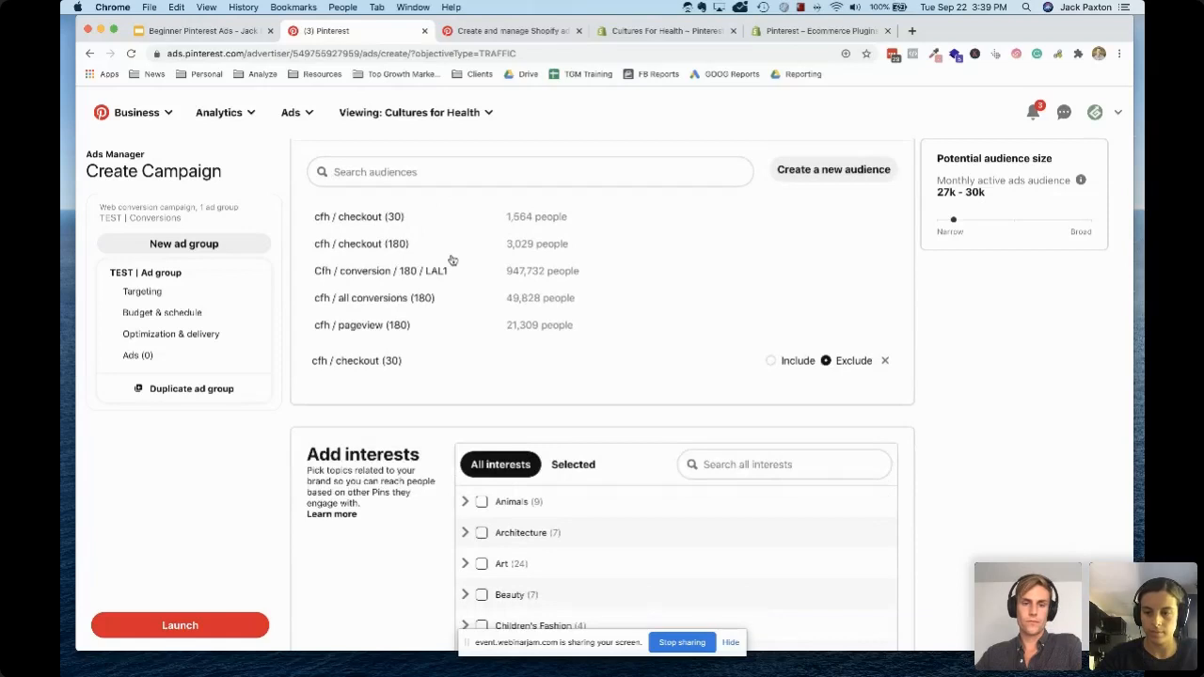
pyautogui.click(367, 247)
pyautogui.click(827, 392)
pyautogui.click(885, 360)
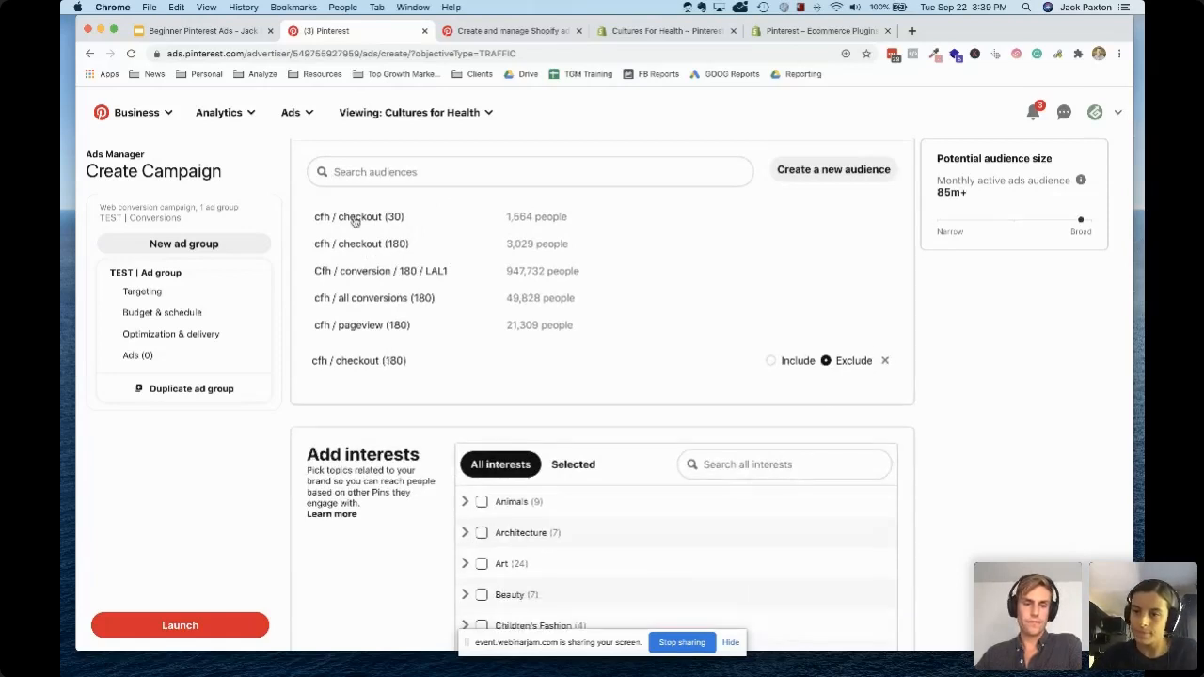
pyautogui.scroll(-3, 395, 273)
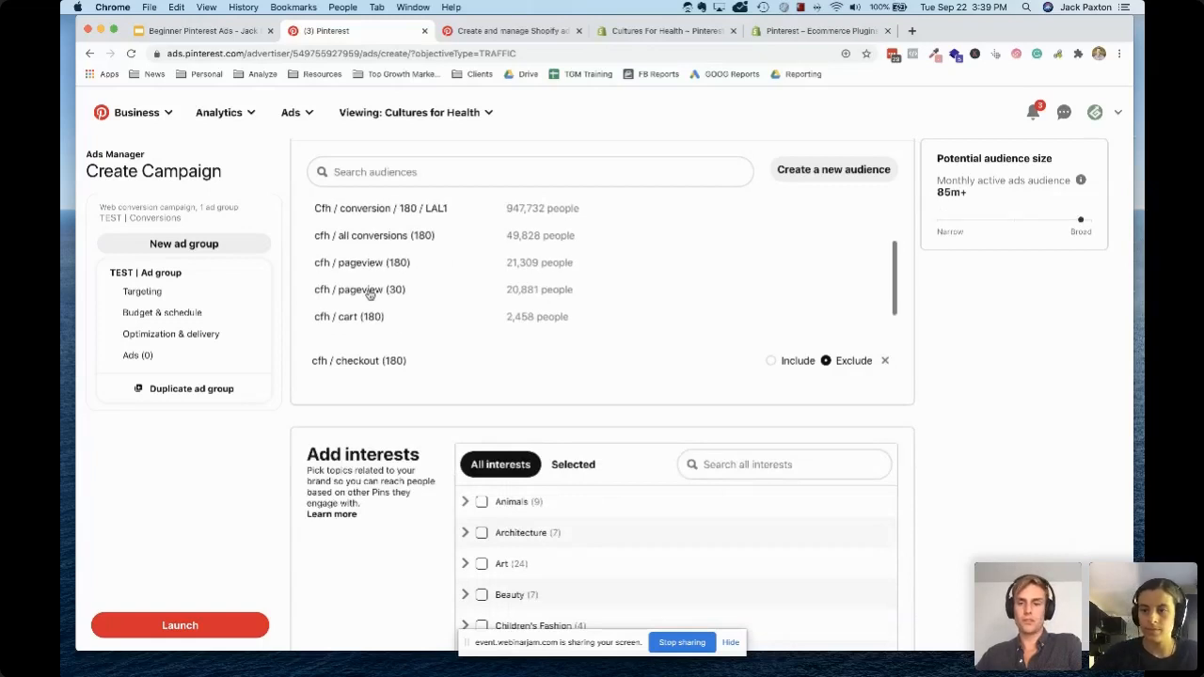
pyautogui.click(368, 292)
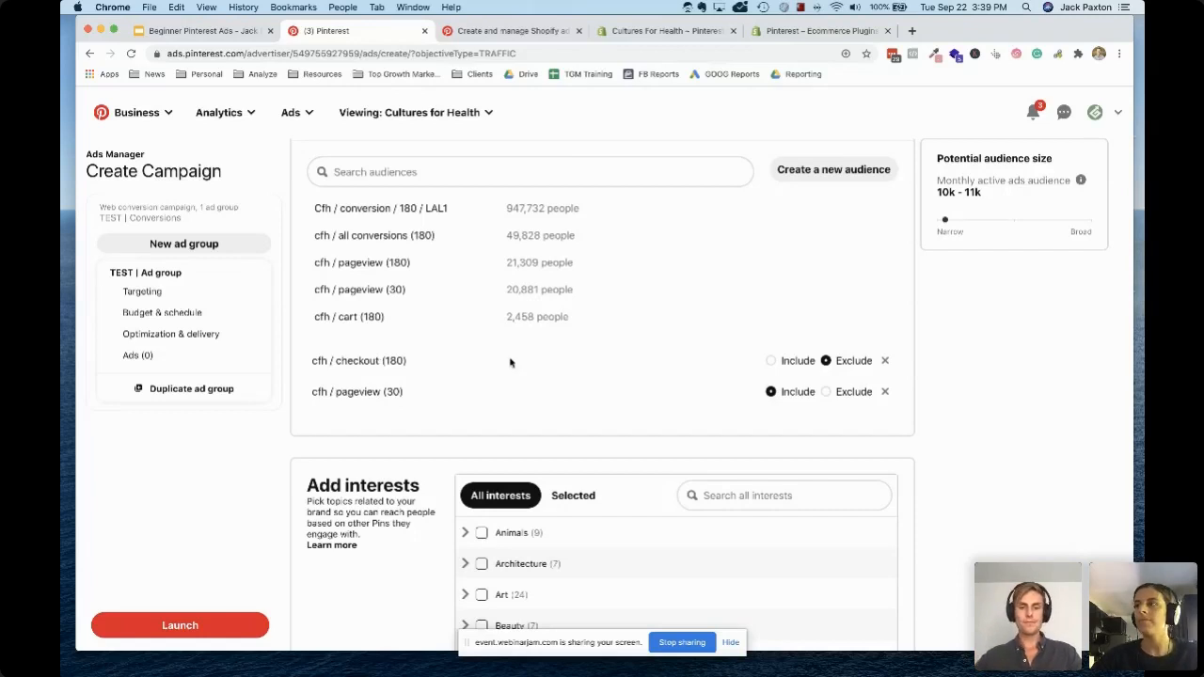
# Review the ad group's demographics, budget and schedule, conversion event and bidding settings down to the Ads section
pyautogui.scroll(-10, 379, 432)
pyautogui.scroll(-5, 379, 432)
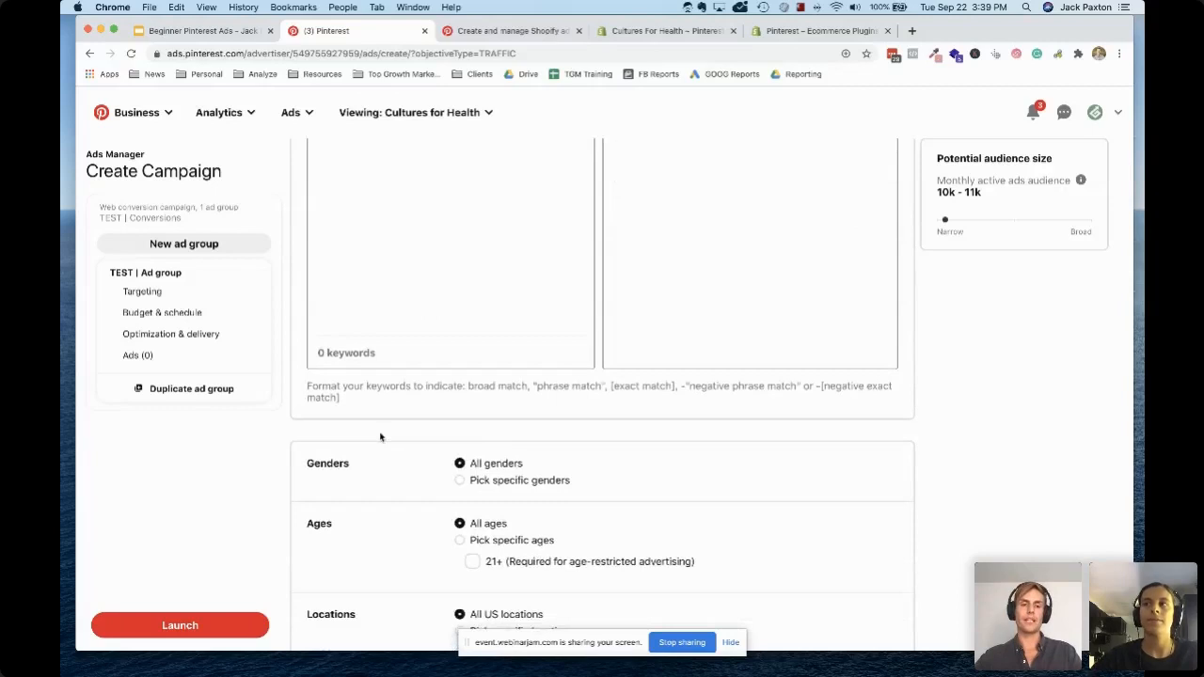
pyautogui.scroll(-15, 380, 436)
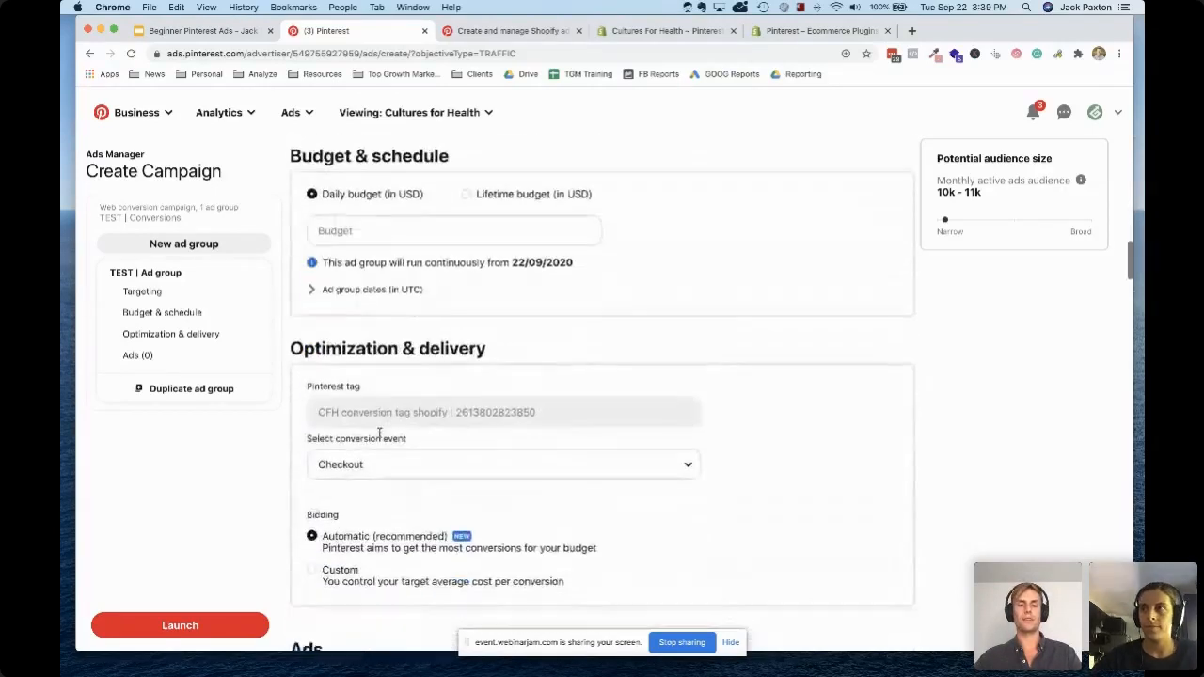
pyautogui.scroll(-5, 379, 433)
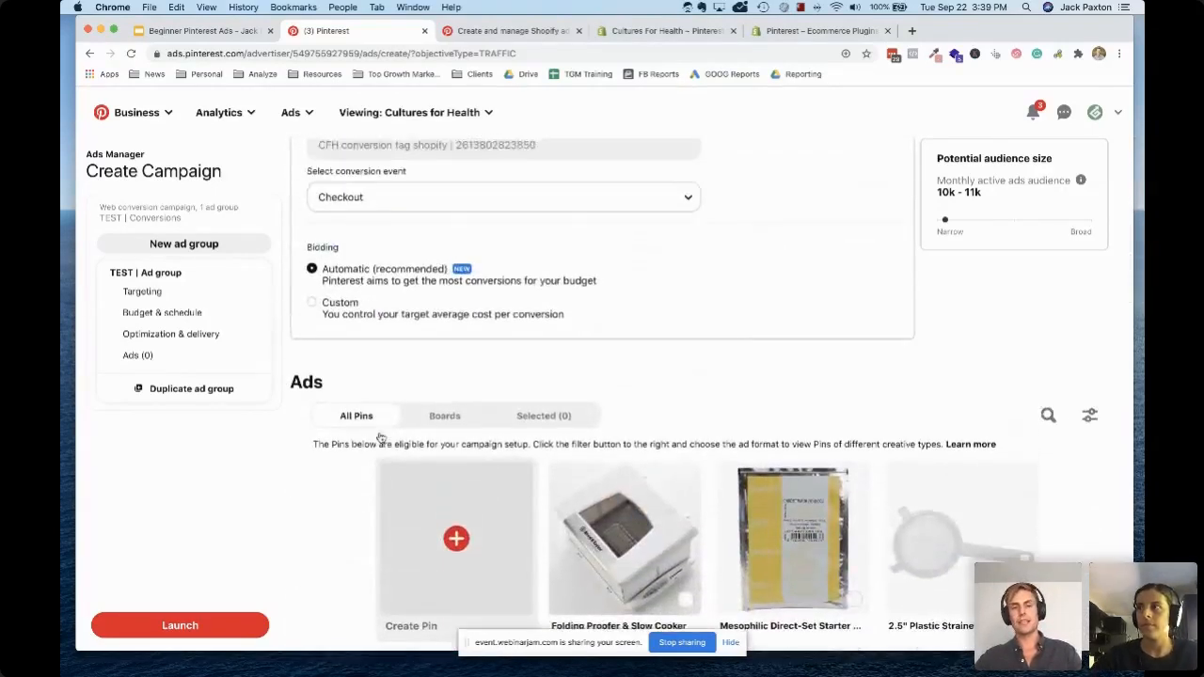
pyautogui.scroll(2, 379, 437)
pyautogui.scroll(-4, 382, 432)
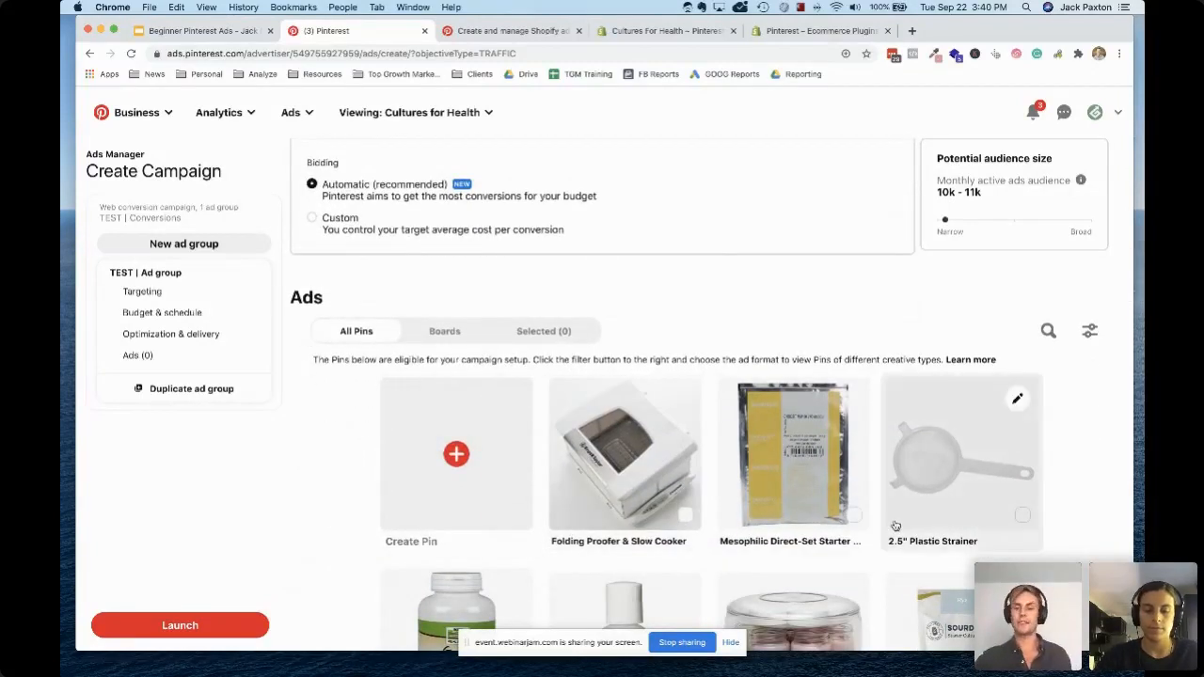
# Select the homemade yogurt, fermented watermelon rinds and cream cheese Pins as ads for the ad group
pyautogui.scroll(-2, 896, 526)
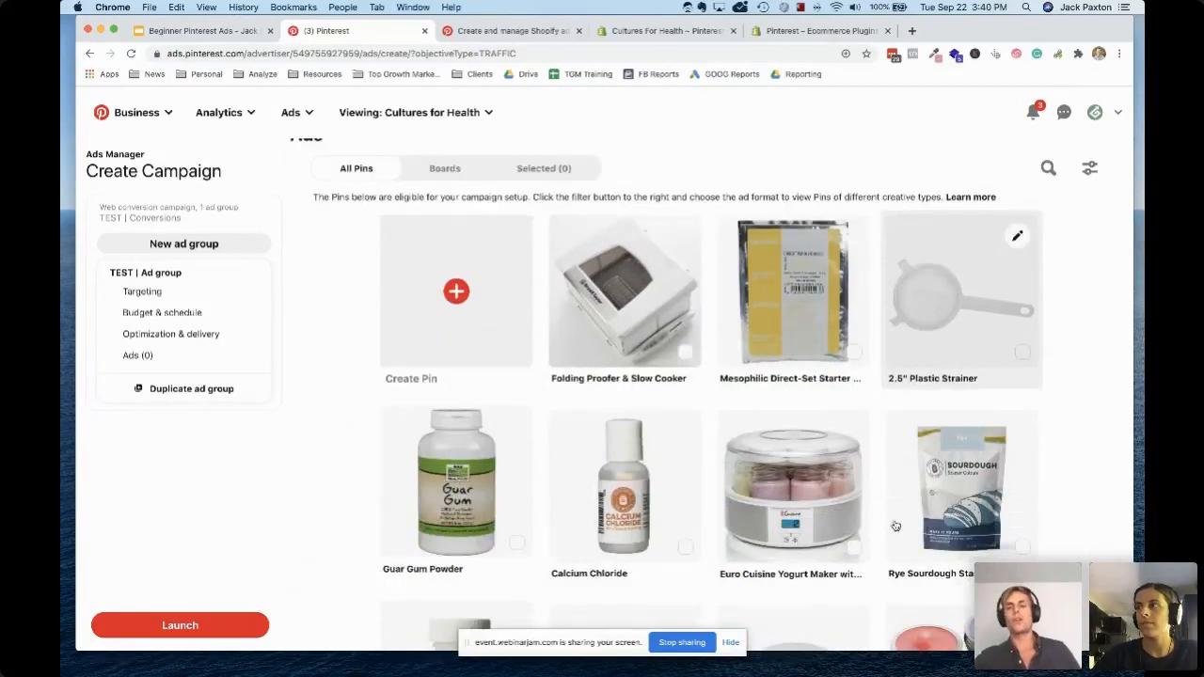
pyautogui.scroll(-5, 895, 526)
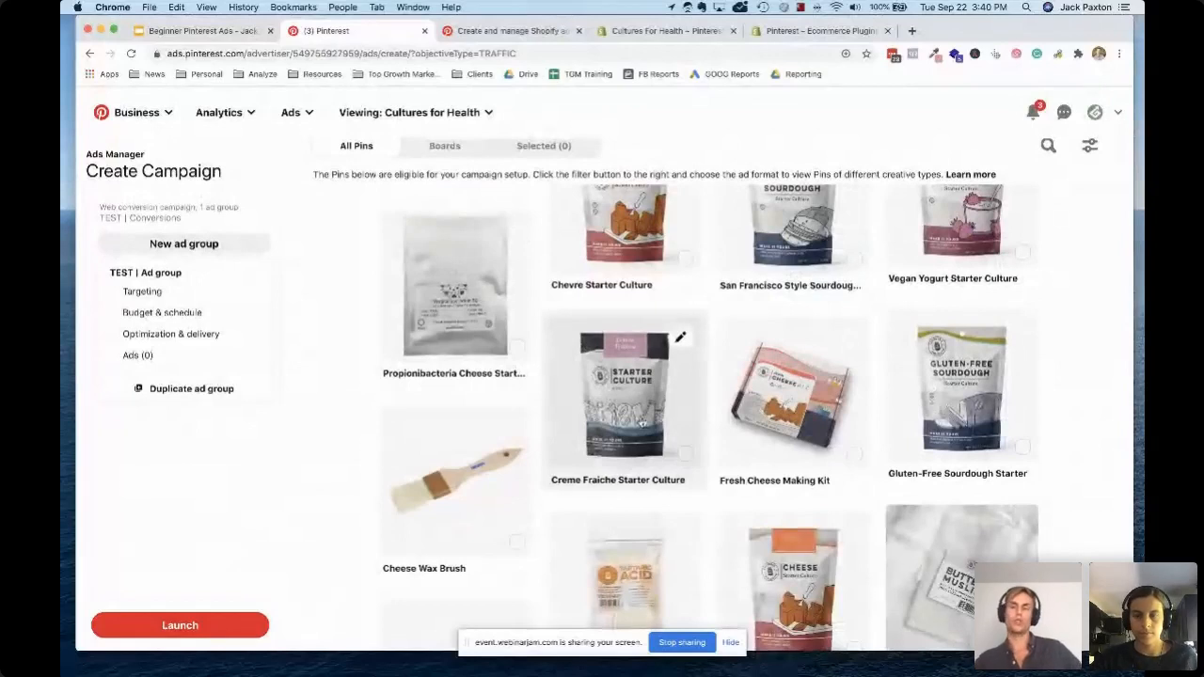
pyautogui.scroll(-2, 640, 422)
pyautogui.scroll(-5, 639, 422)
pyautogui.scroll(-5, 641, 422)
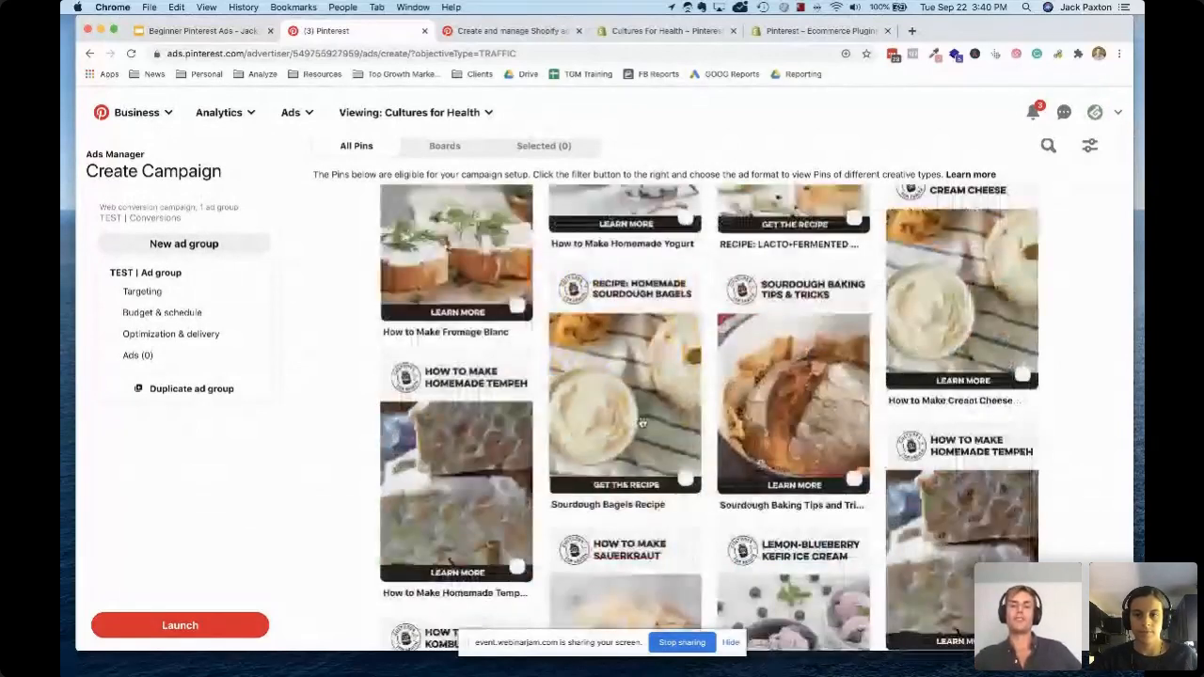
pyautogui.scroll(-2, 642, 424)
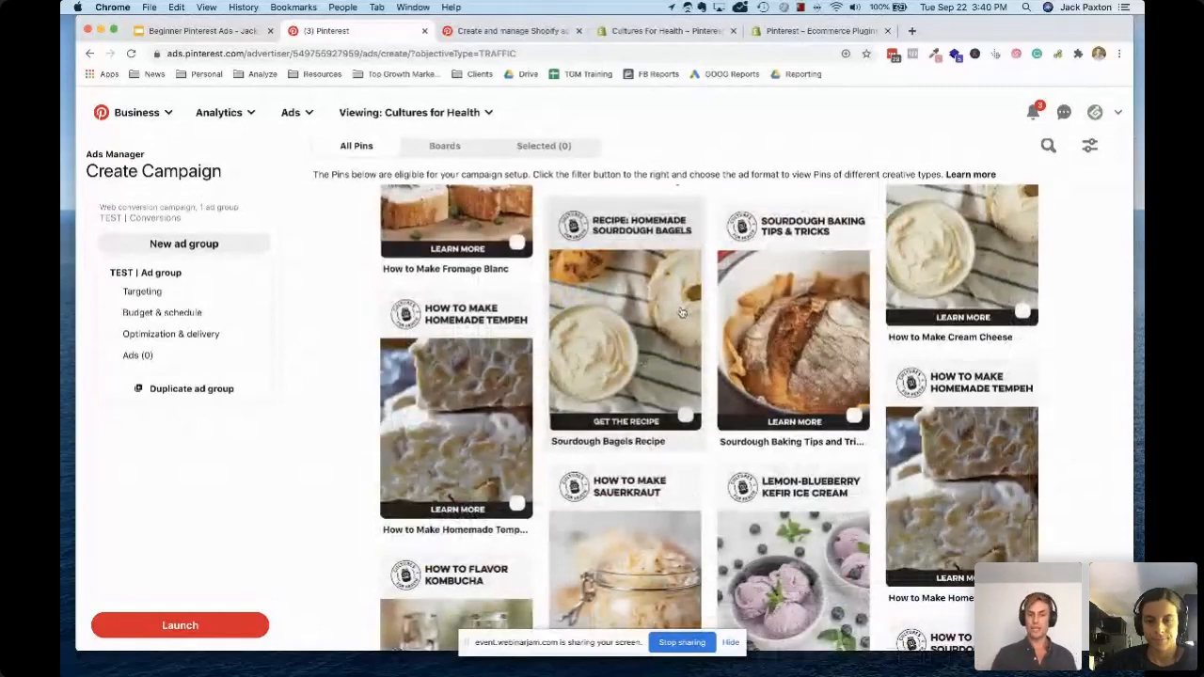
pyautogui.scroll(4, 743, 301)
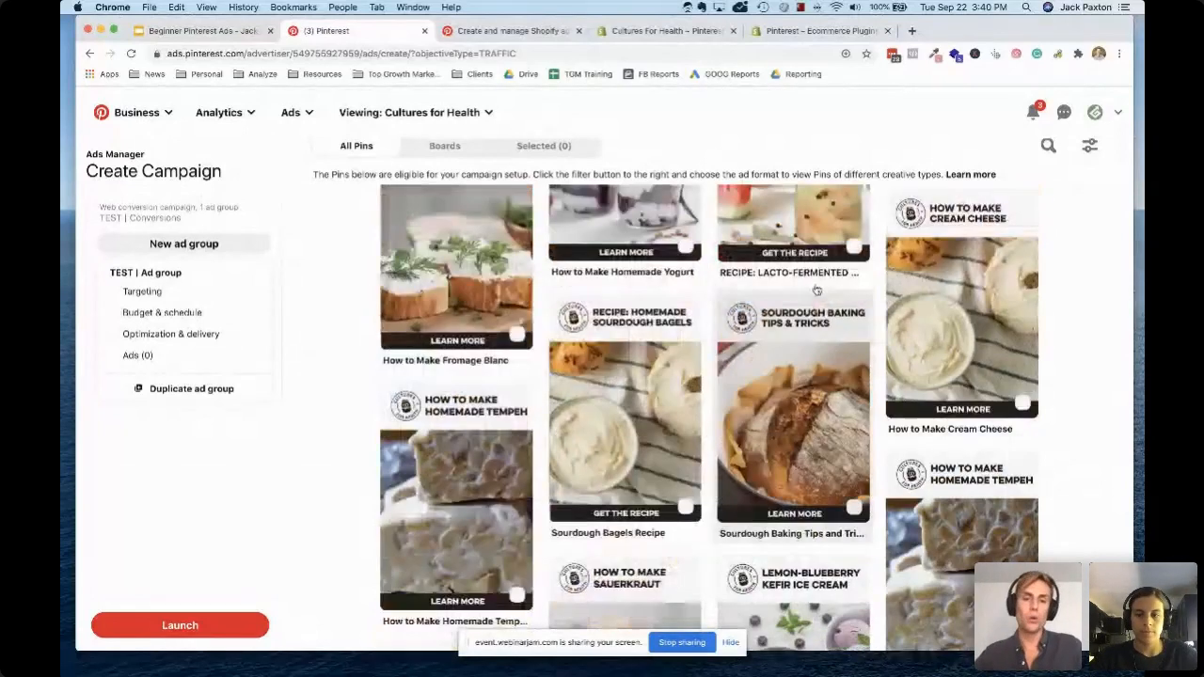
pyautogui.scroll(-2, 816, 291)
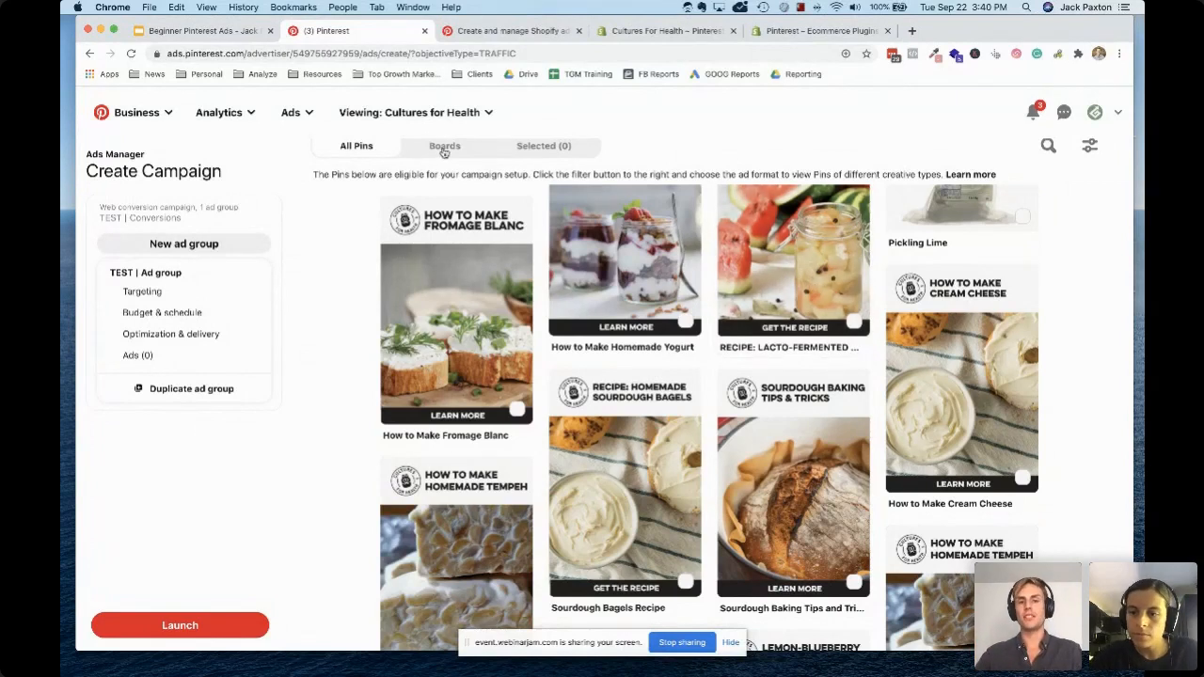
pyautogui.scroll(1, 453, 167)
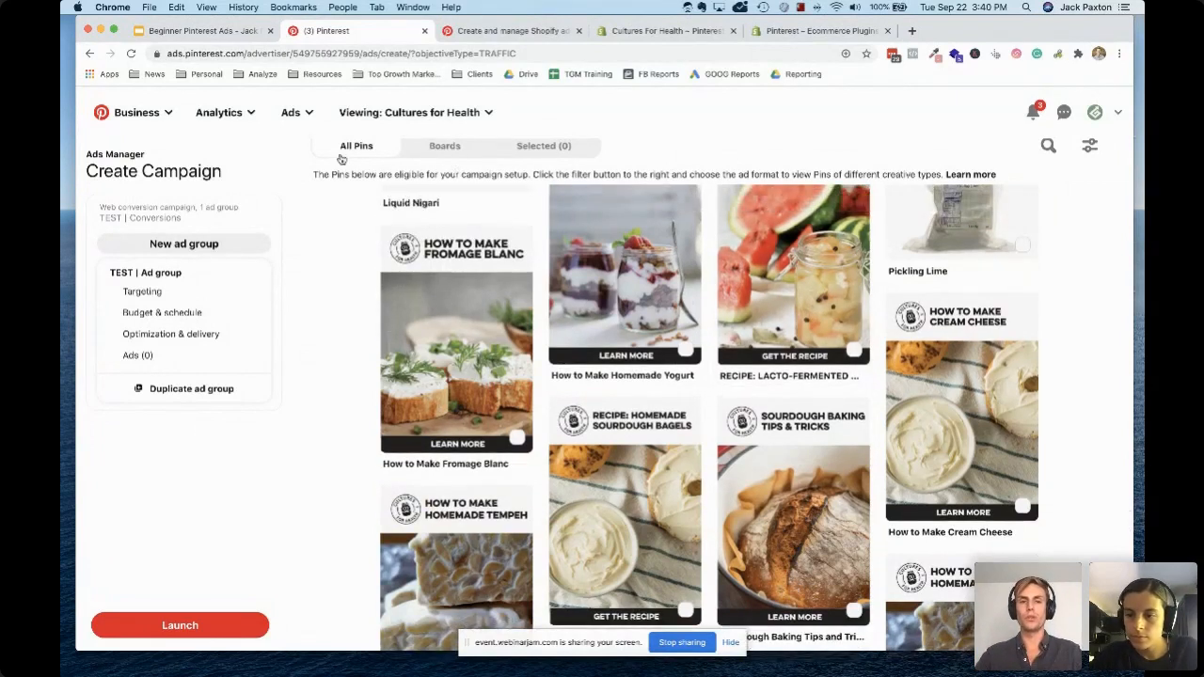
pyautogui.scroll(3, 671, 298)
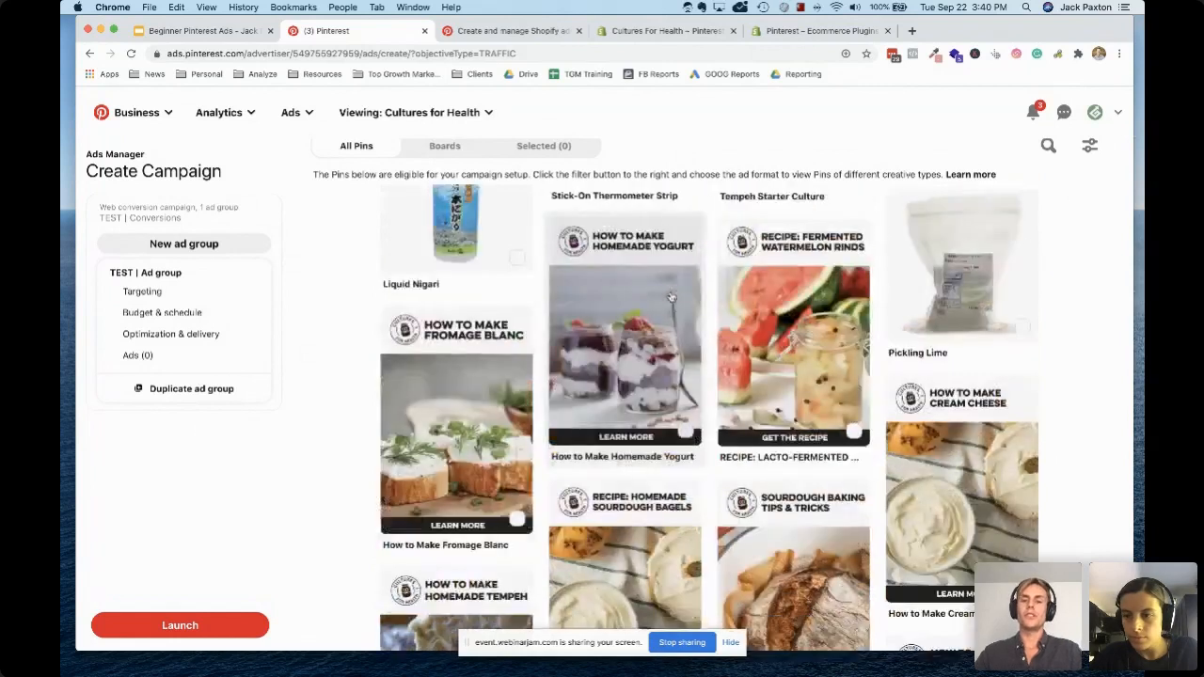
pyautogui.click(670, 297)
pyautogui.click(795, 339)
pyautogui.click(920, 473)
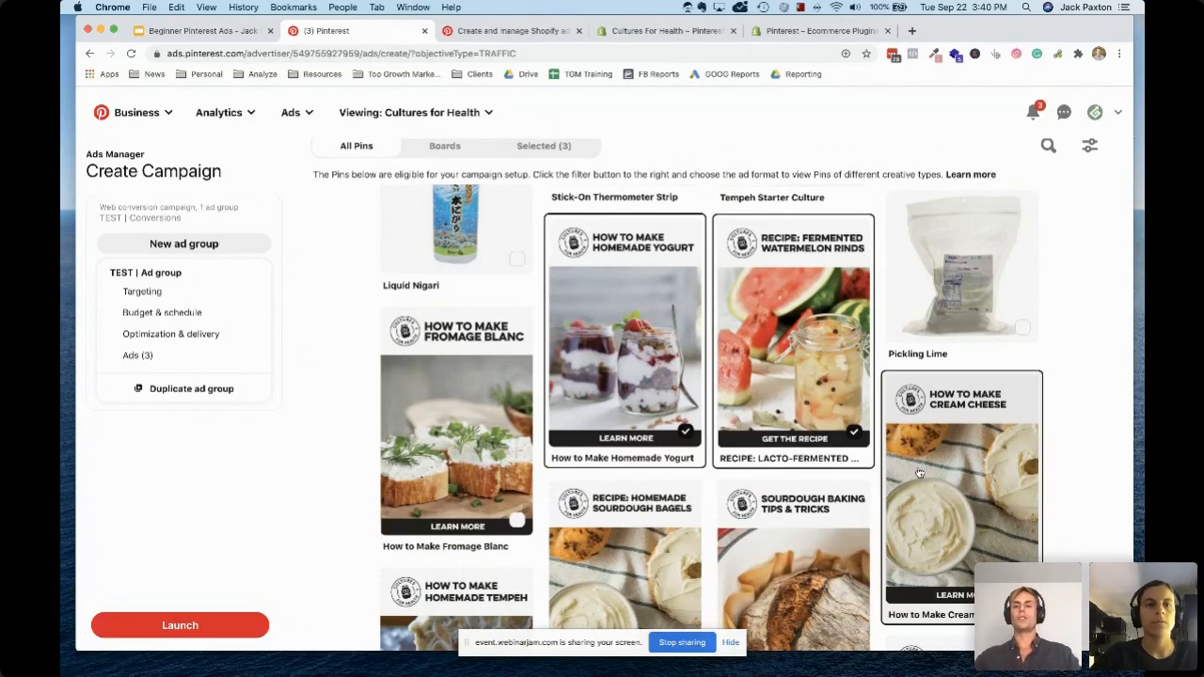
# Look over the Pins around the selected ads and return to the ad group's audience targeting
pyautogui.scroll(2, 920, 473)
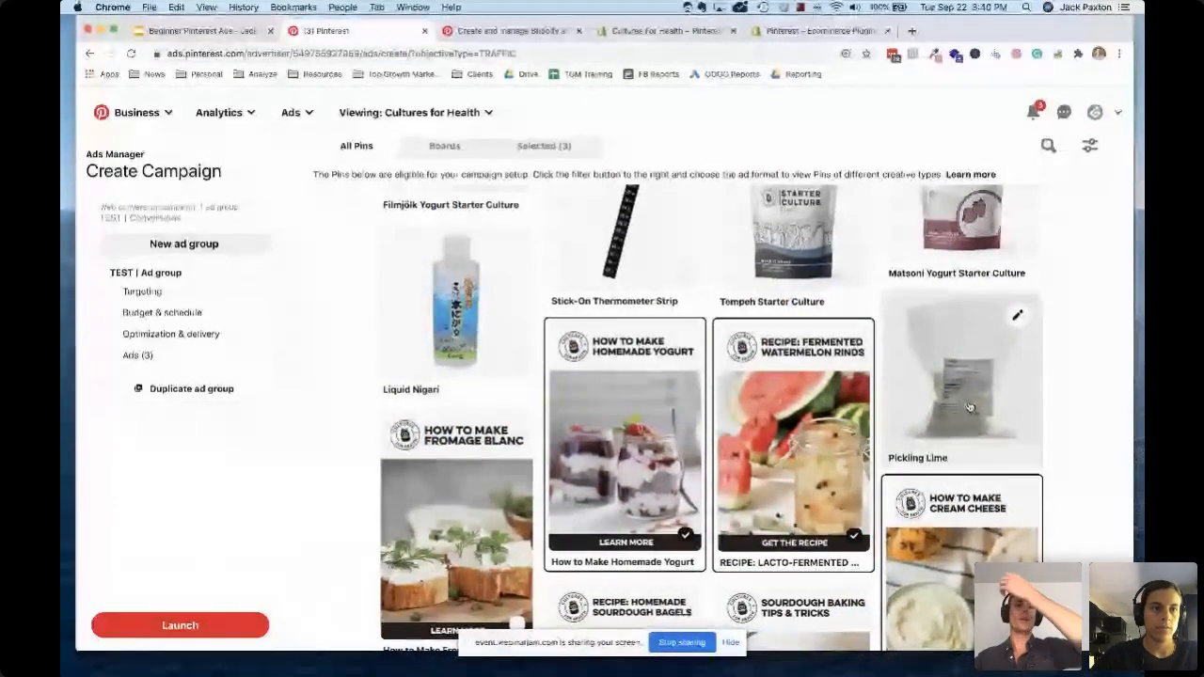
pyautogui.scroll(-3, 771, 480)
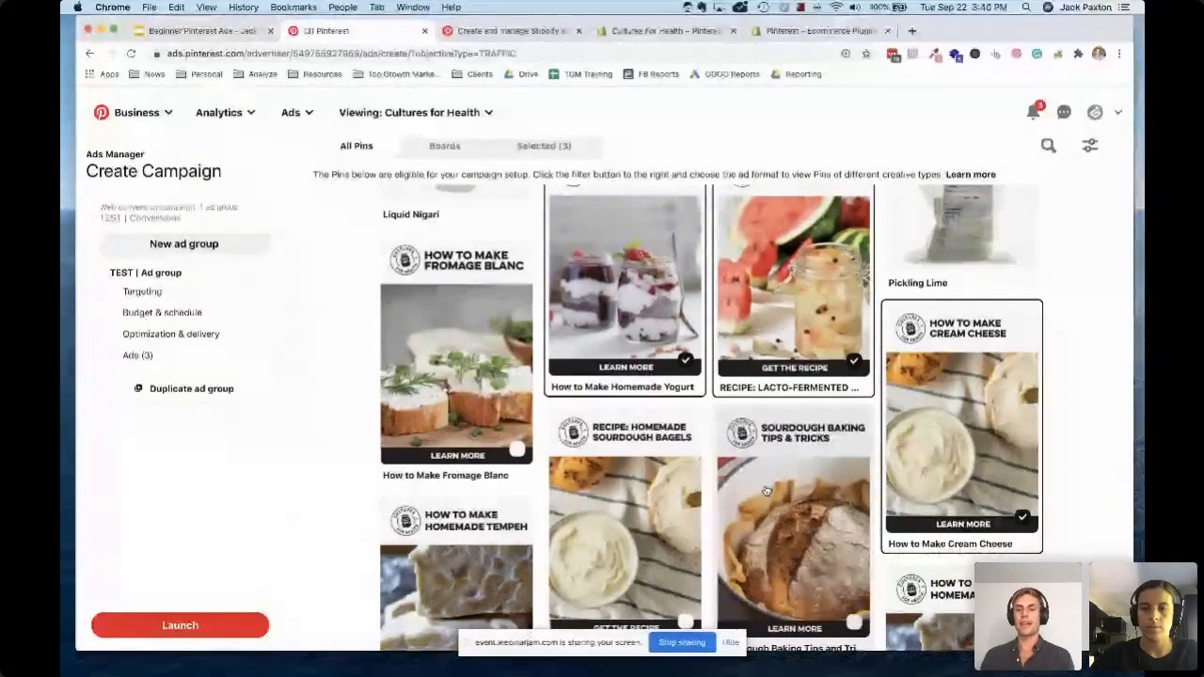
pyautogui.scroll(-10, 767, 490)
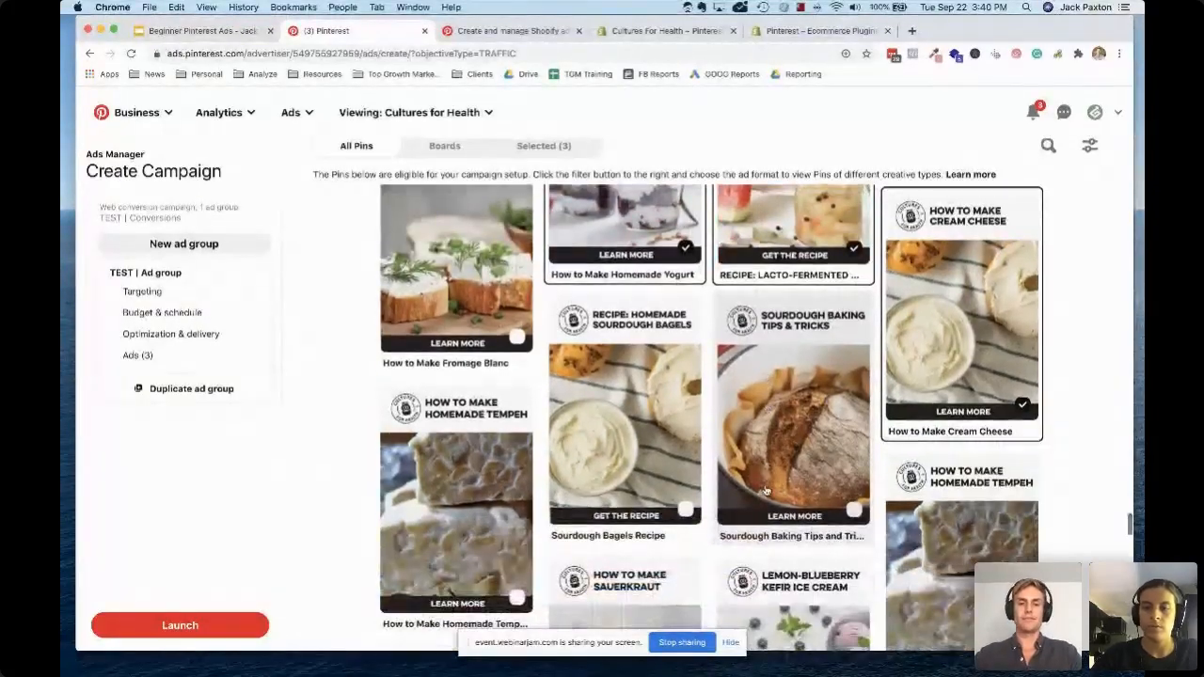
pyautogui.scroll(15, 766, 490)
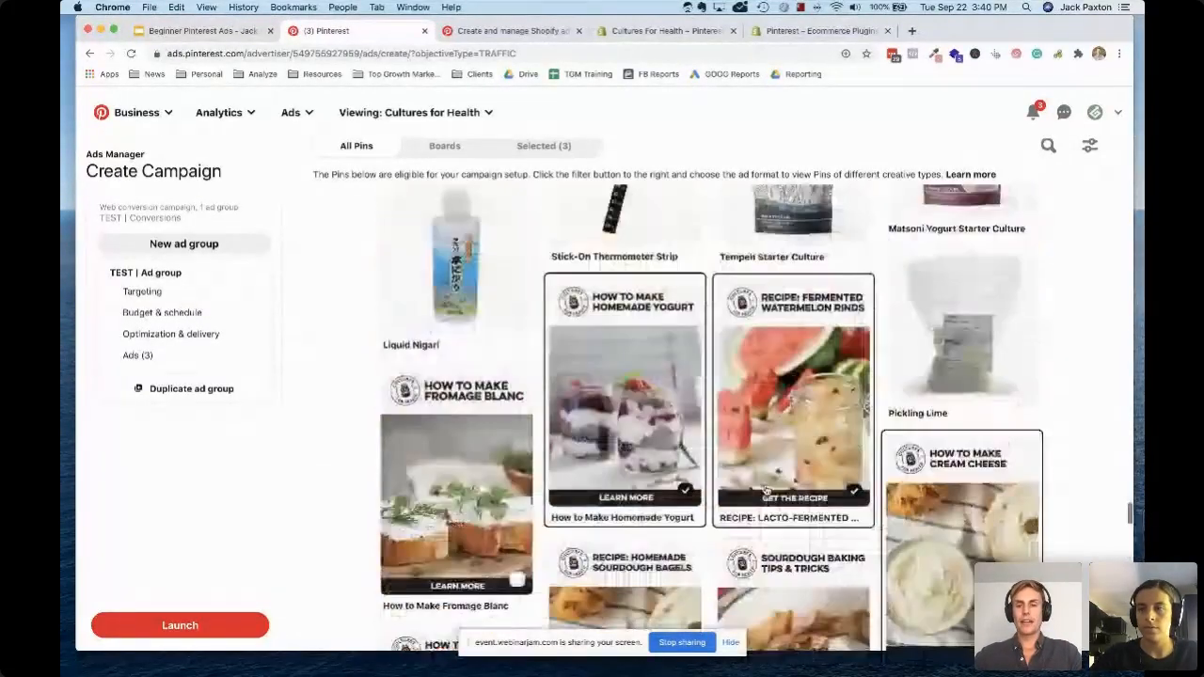
pyautogui.scroll(10, 766, 490)
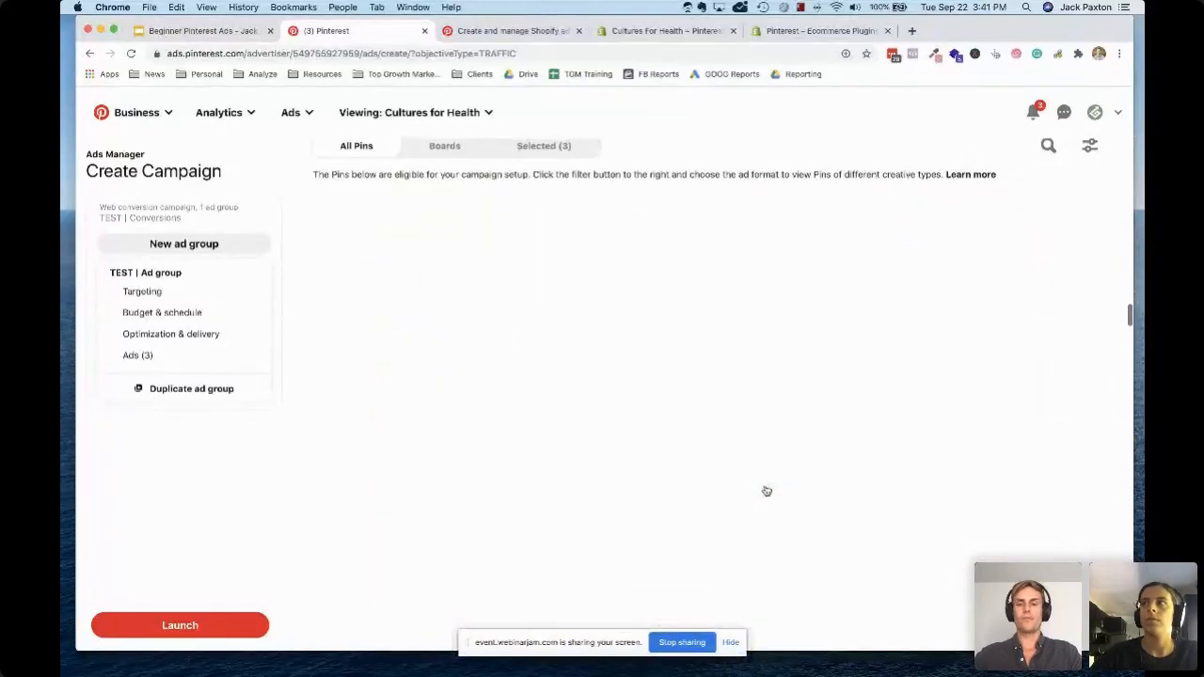
pyautogui.scroll(5, 767, 490)
pyautogui.scroll(4, 767, 491)
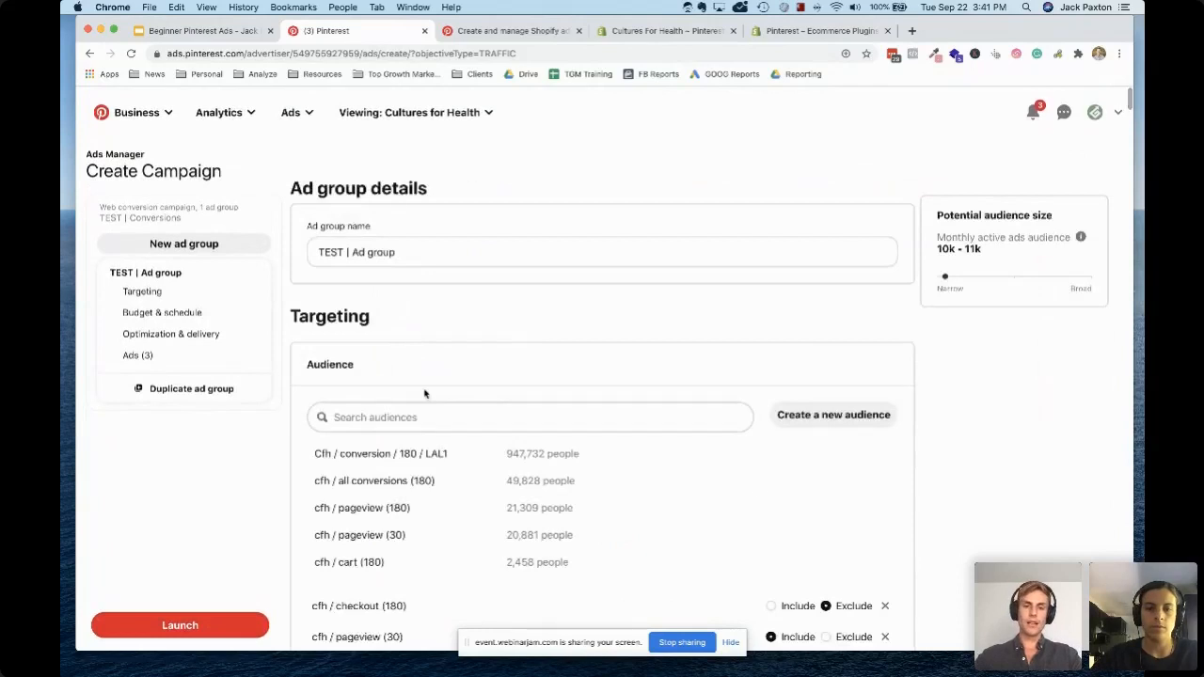
pyautogui.scroll(-5, 420, 389)
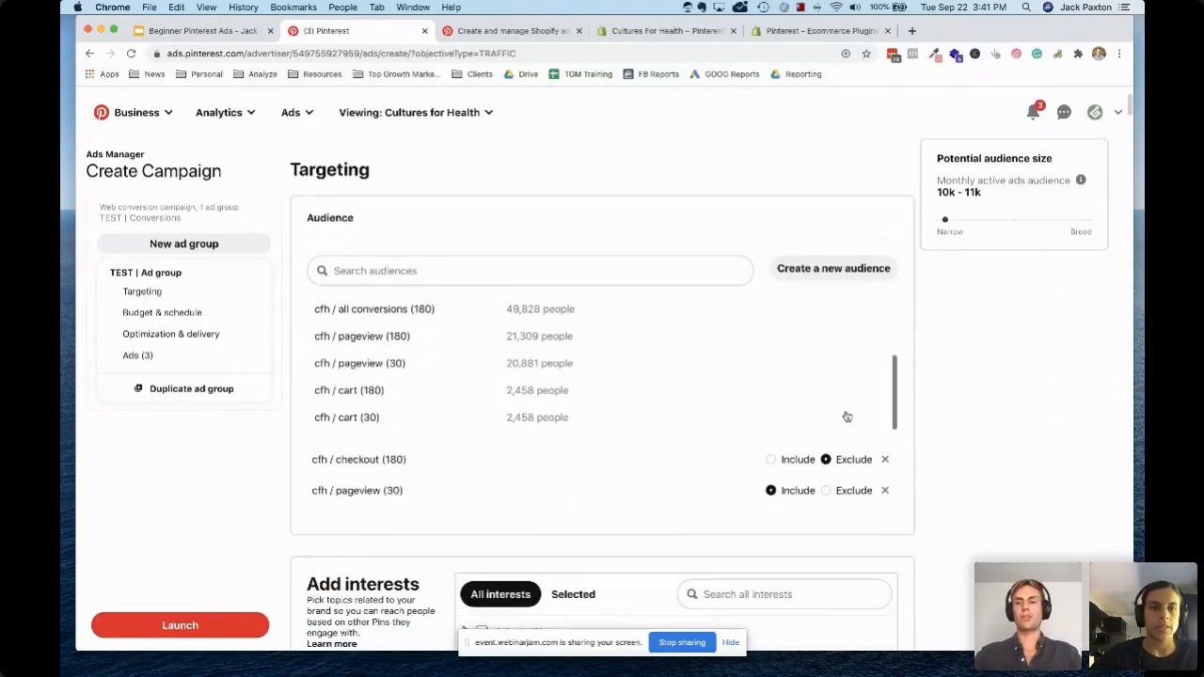
# Review the ad group's chosen audiences and the interest categories available for targeting
pyautogui.scroll(-5, 962, 426)
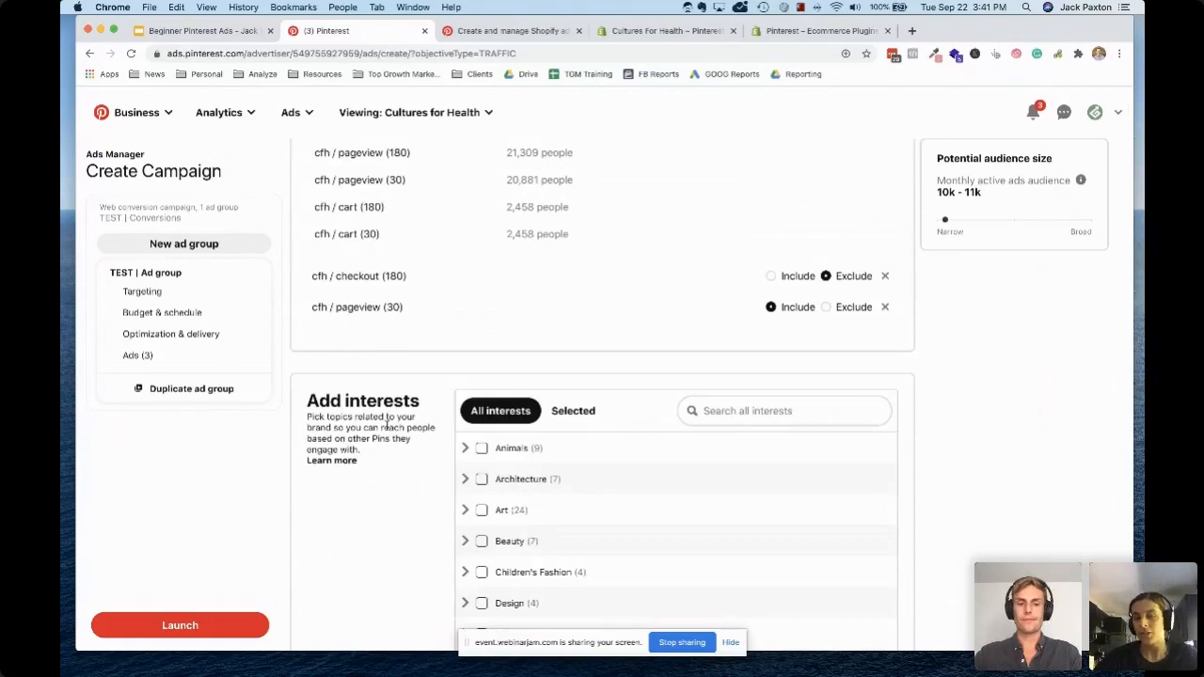
pyautogui.scroll(-2, 386, 425)
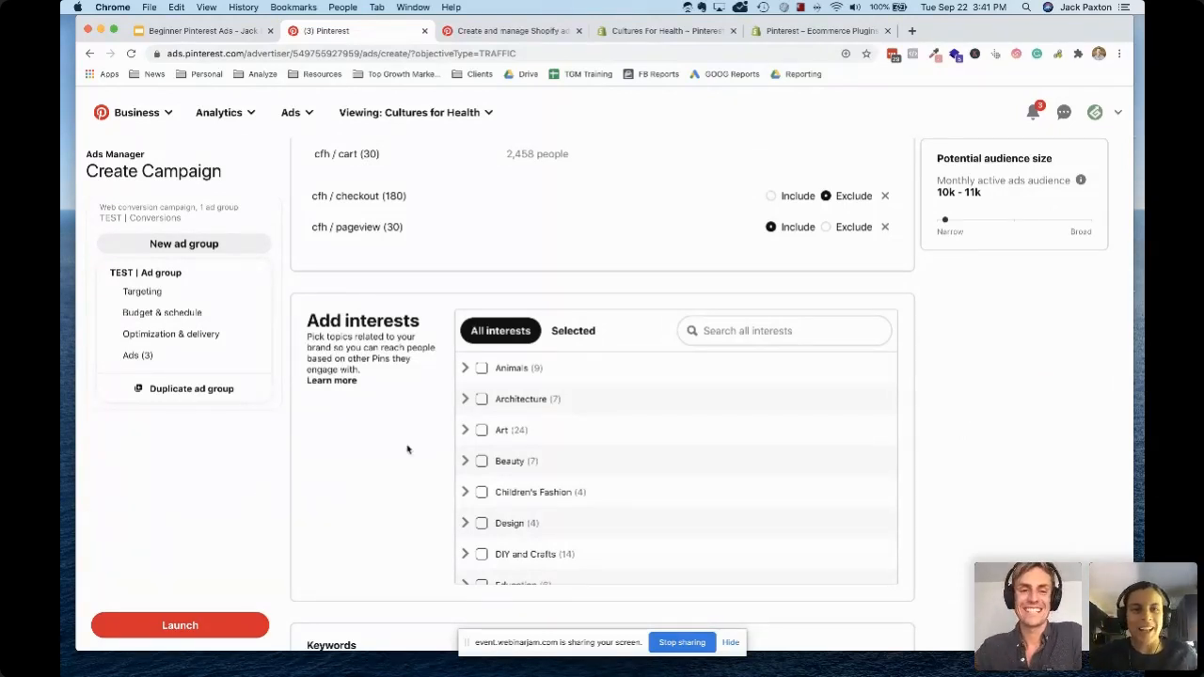
pyautogui.scroll(-1, 367, 464)
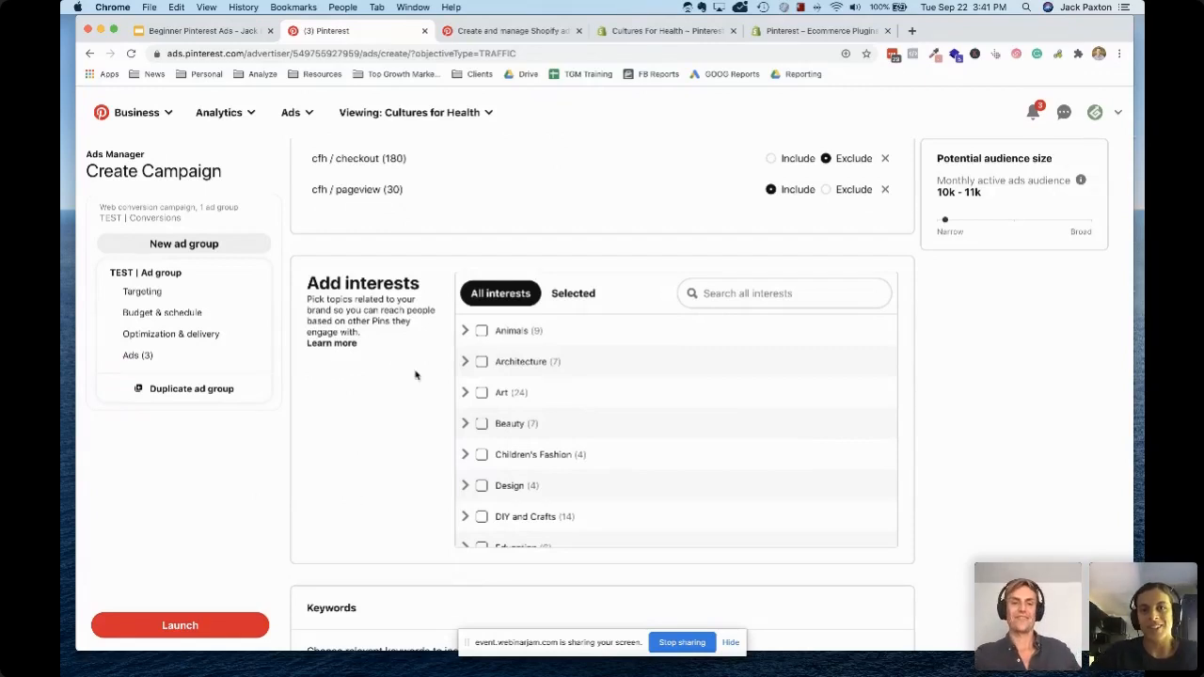
pyautogui.scroll(2, 415, 374)
pyautogui.scroll(-1, 415, 374)
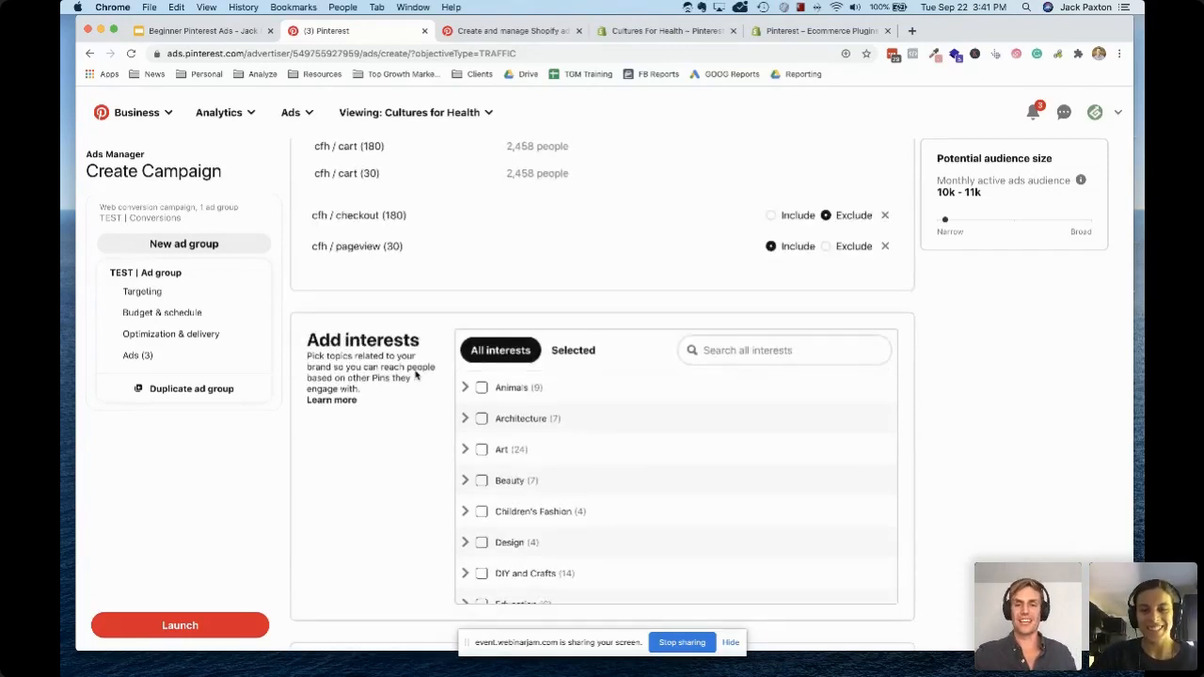
pyautogui.scroll(-3, 415, 375)
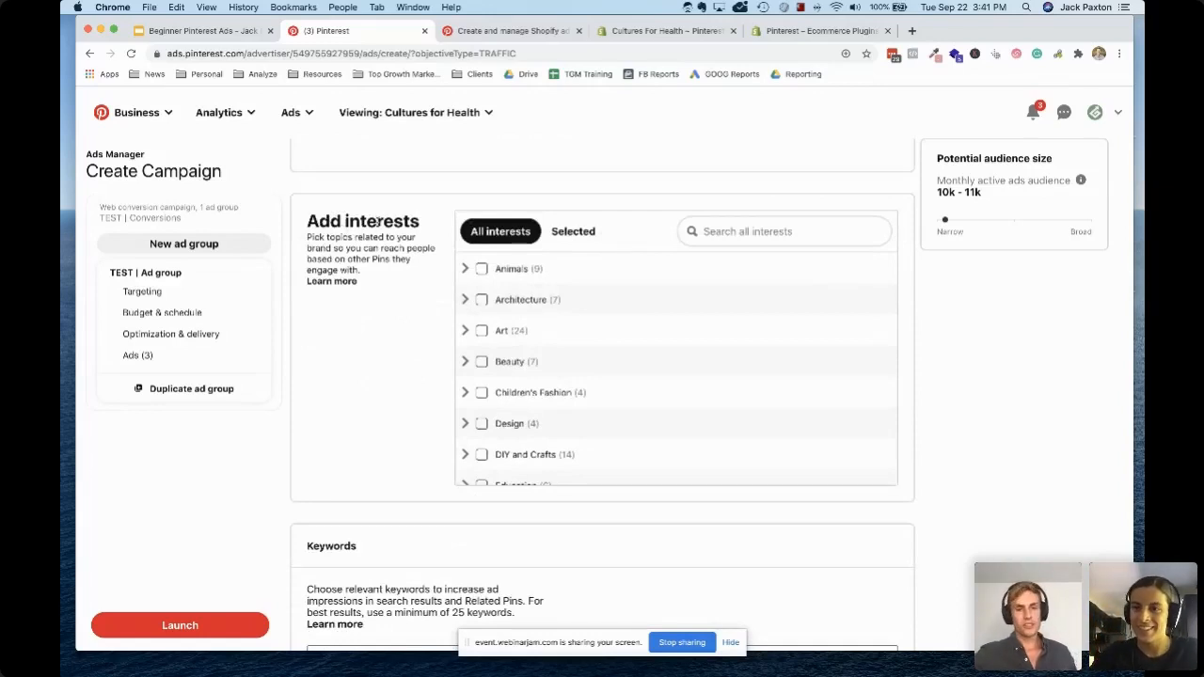
pyautogui.scroll(3, 376, 221)
pyautogui.scroll(1, 377, 221)
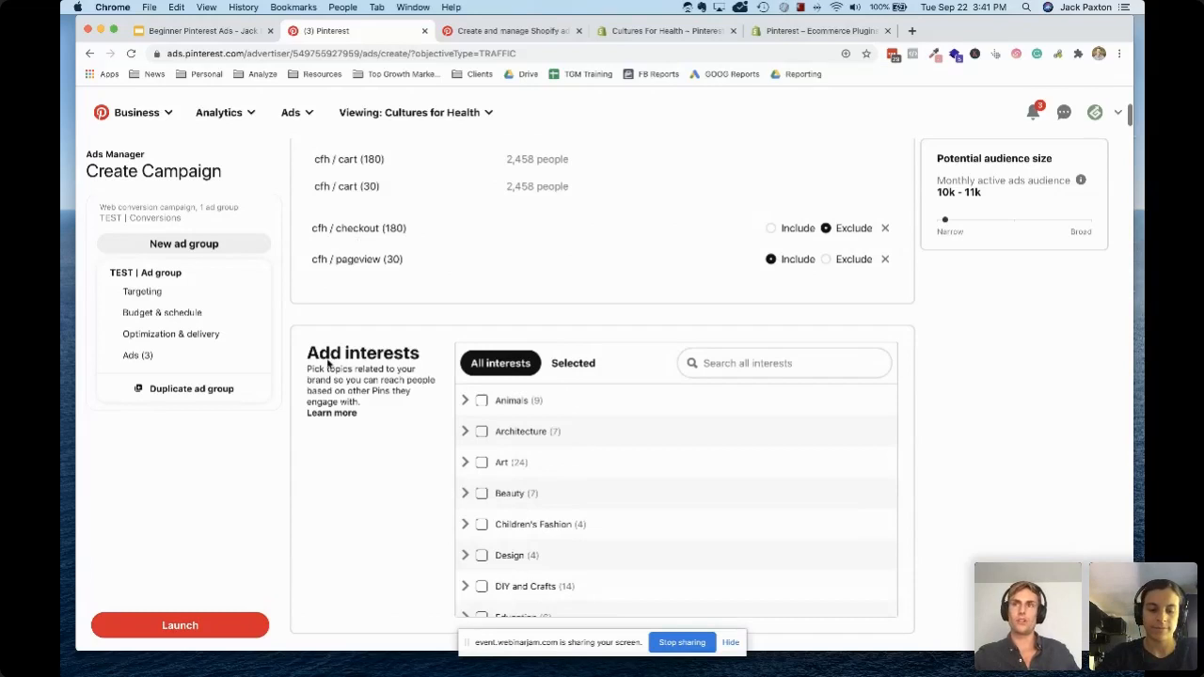
pyautogui.scroll(-3, 389, 425)
pyautogui.scroll(-2, 389, 425)
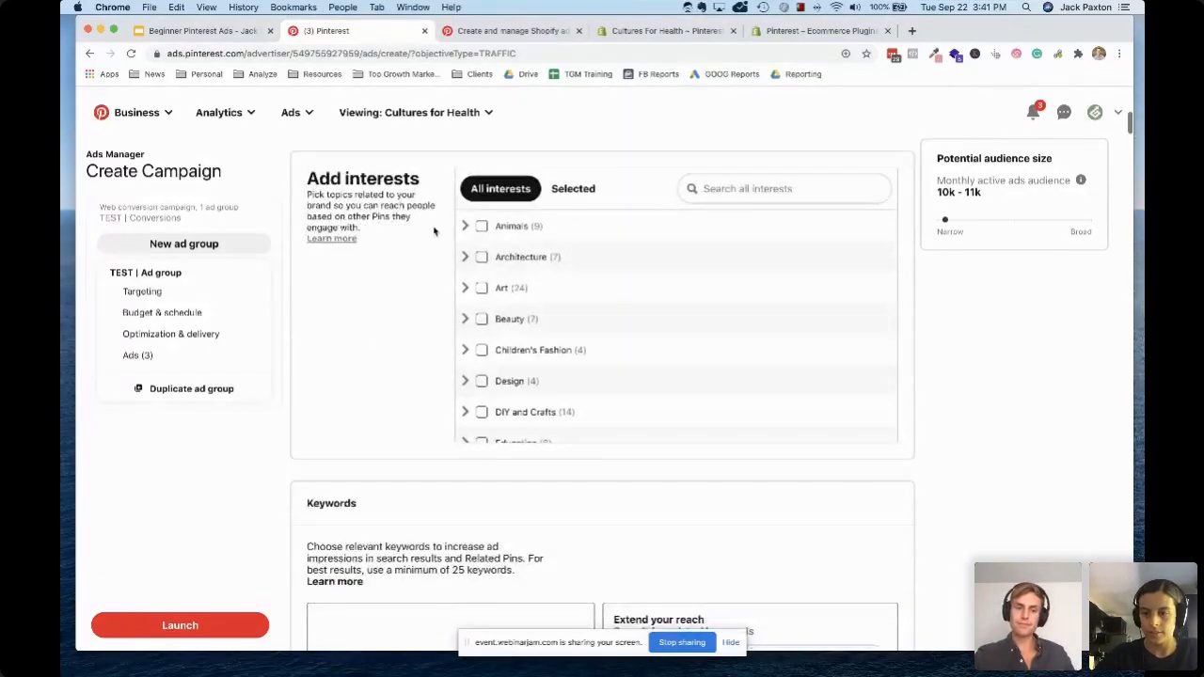
# Review the ad group's keyword, gender, age, location, language and device targeting options
pyautogui.scroll(-2, 405, 297)
pyautogui.scroll(-7, 405, 297)
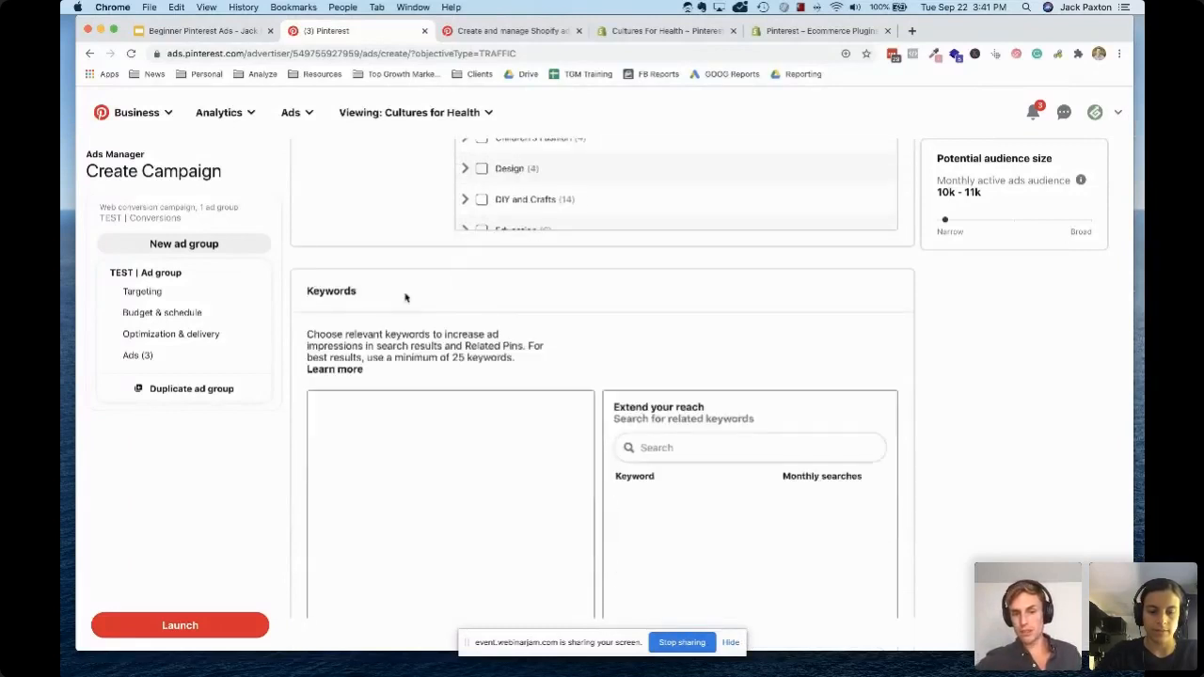
pyautogui.scroll(-4, 406, 297)
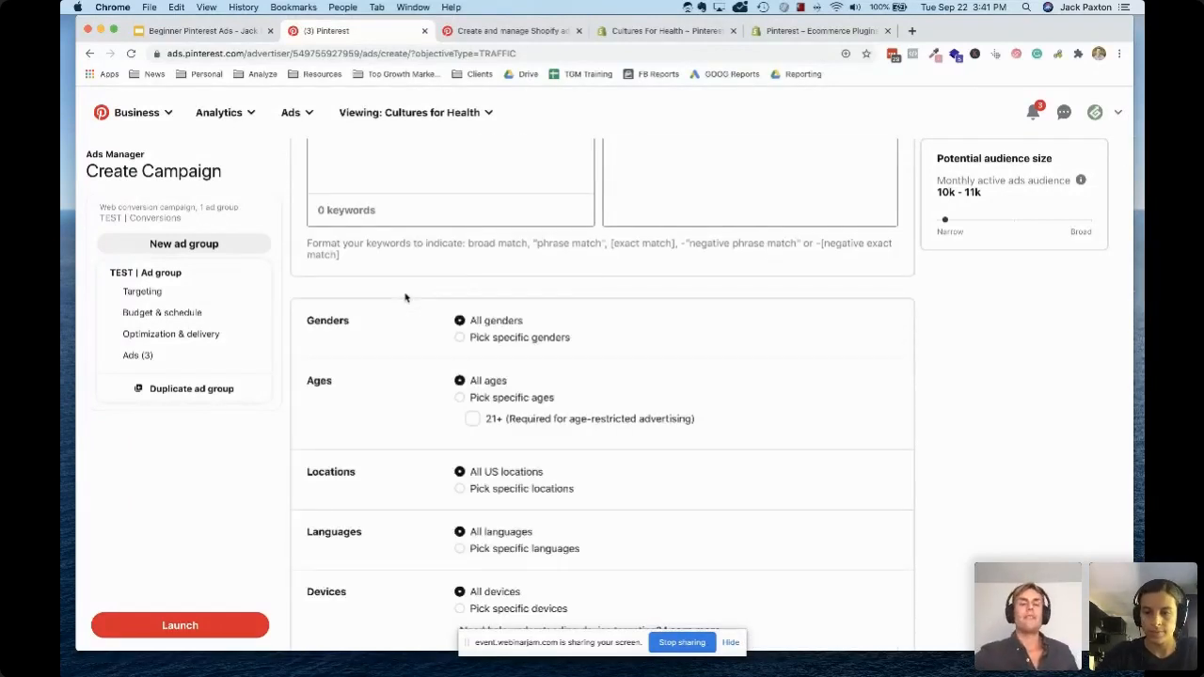
pyautogui.scroll(-1, 405, 297)
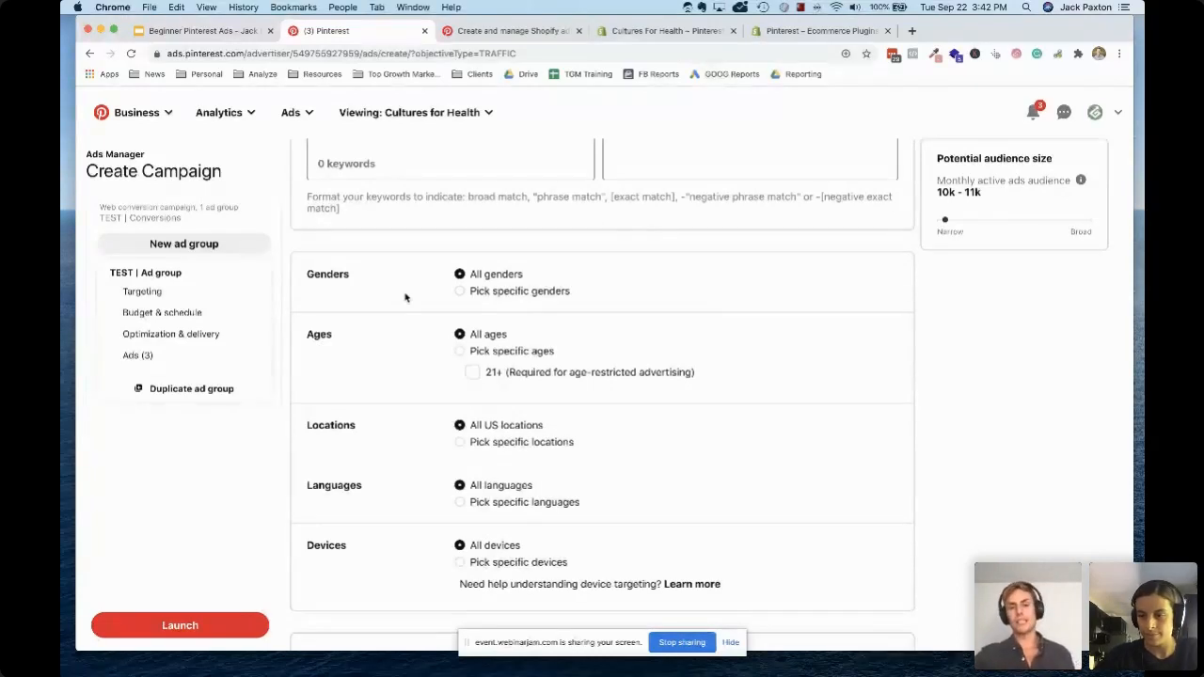
pyautogui.scroll(-1, 419, 243)
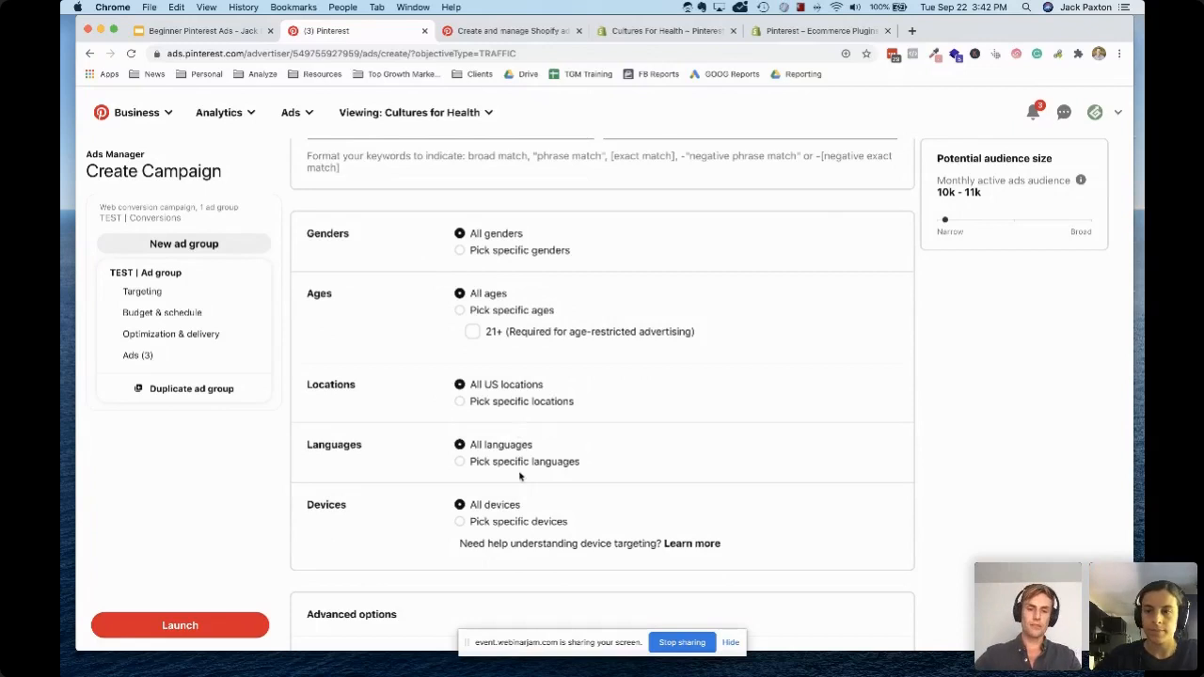
pyautogui.scroll(-1, 523, 476)
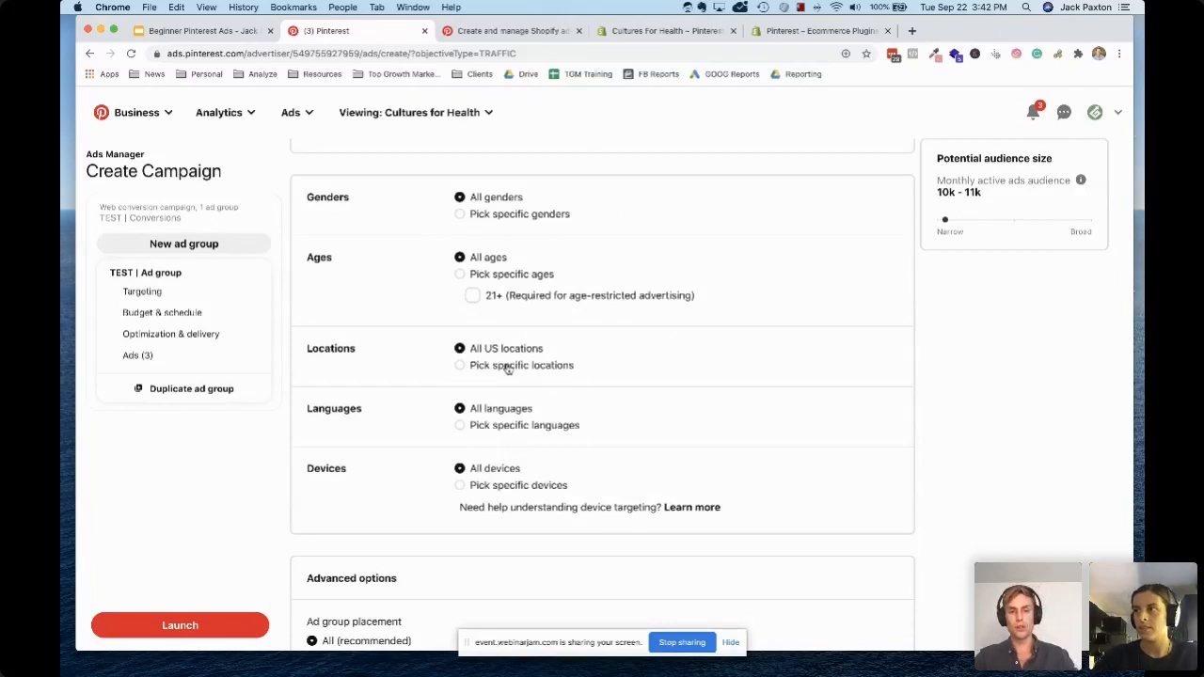
pyautogui.scroll(-1, 574, 381)
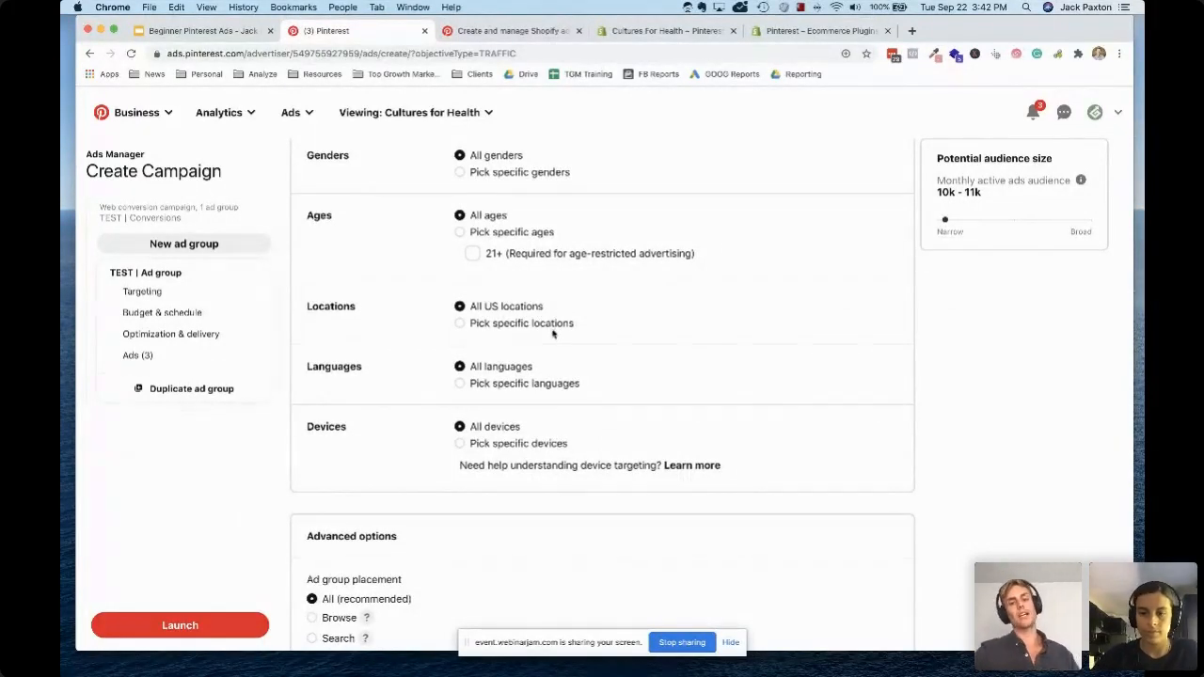
# Try the Browse and Search placements for the ad group in the advanced options
pyautogui.scroll(-5, 546, 341)
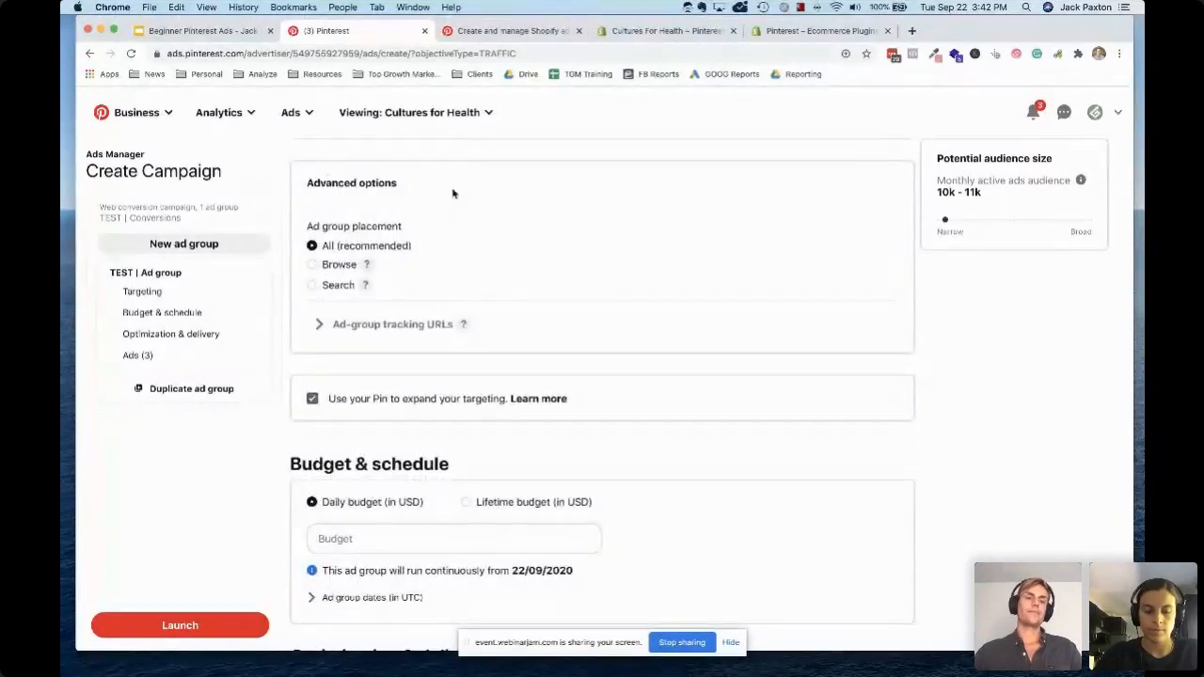
pyautogui.click(345, 267)
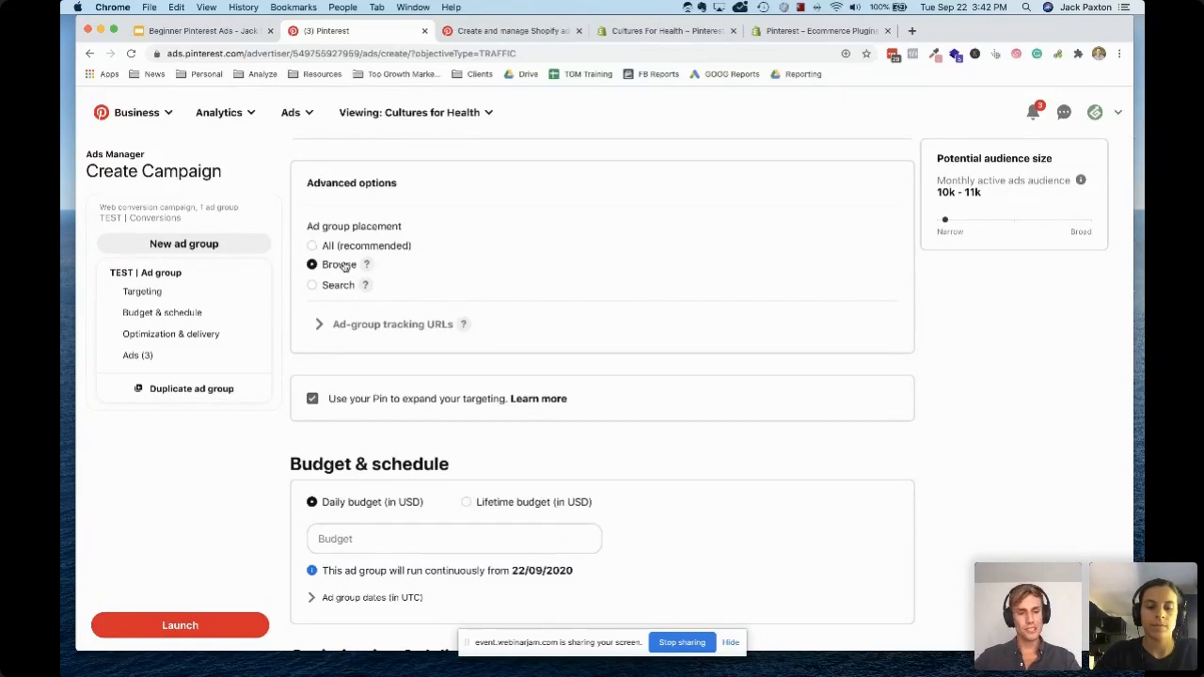
pyautogui.click(339, 287)
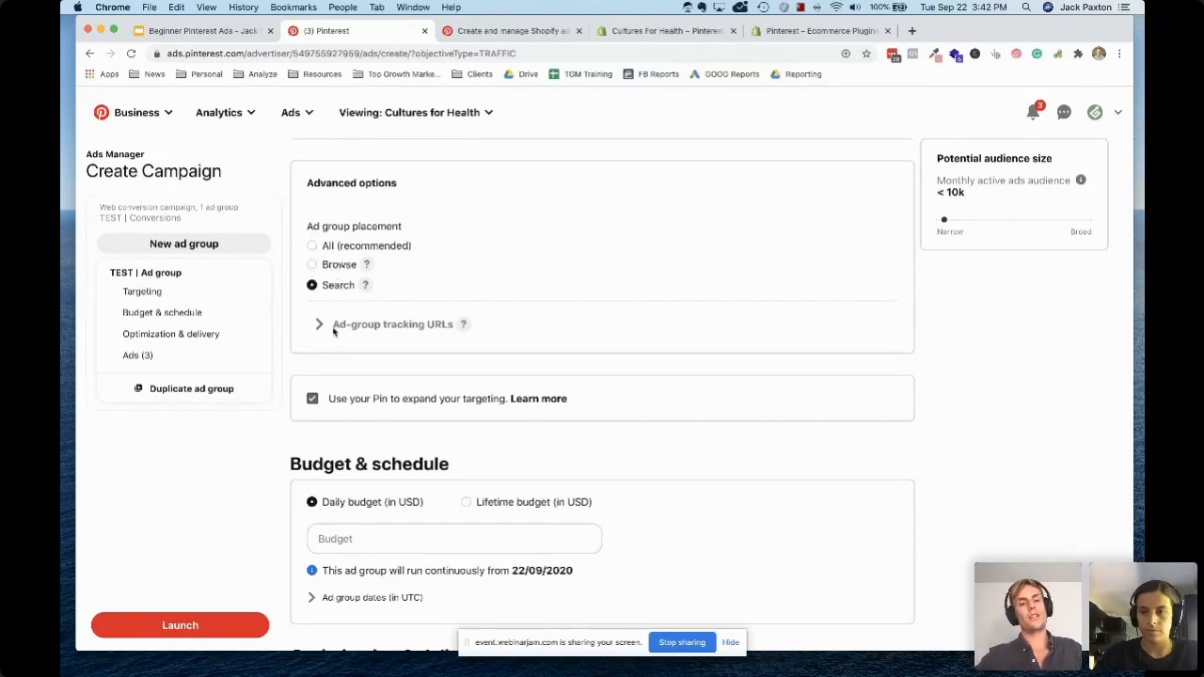
# Consult the Ad Types slide in the Google Slides presentation, then return to Pinterest and set the ad group placement to All (recommended)
pyautogui.click(200, 31)
pyautogui.click(184, 321)
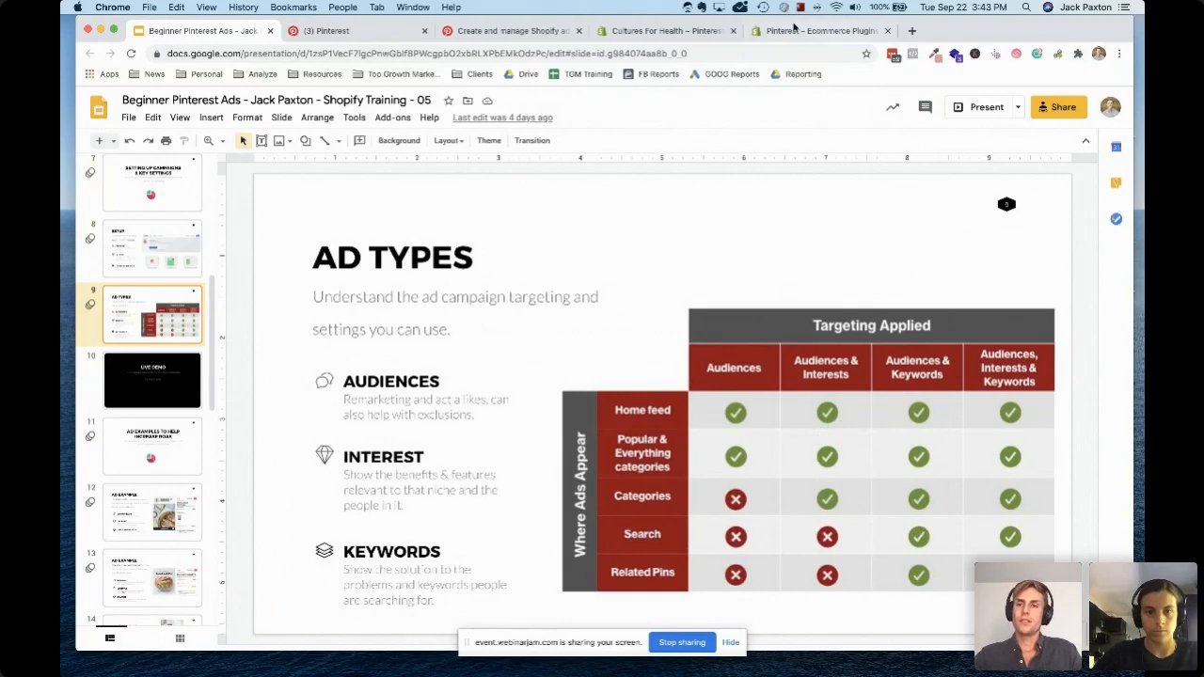
pyautogui.click(371, 32)
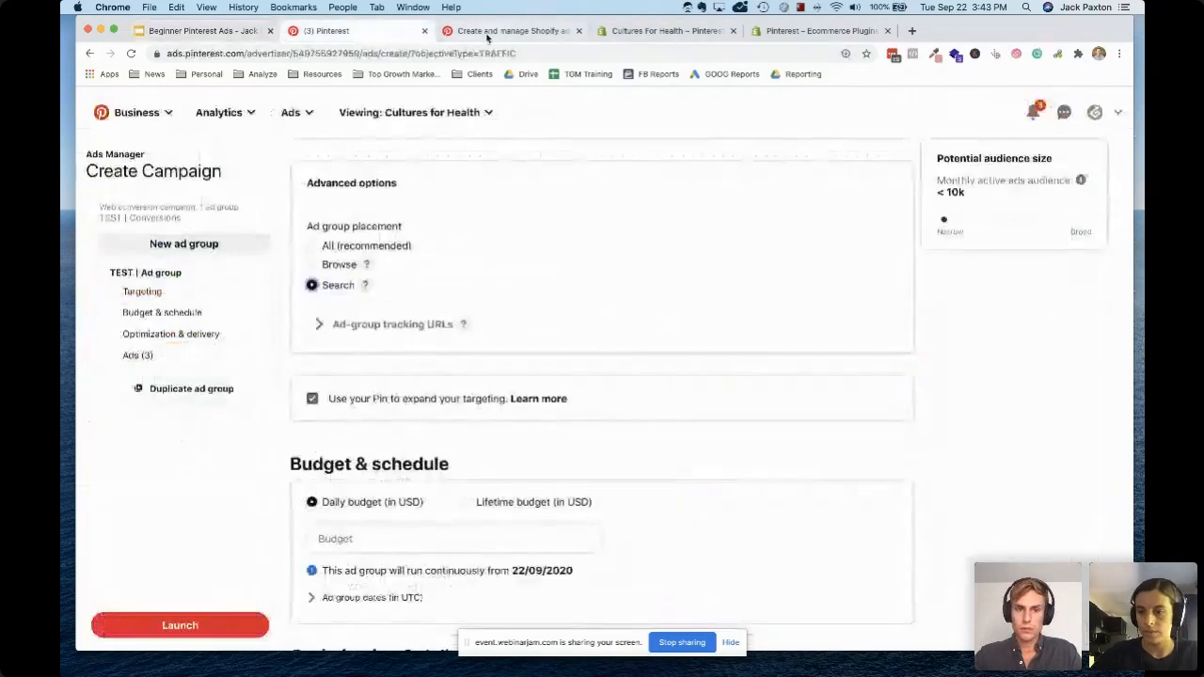
pyautogui.click(343, 249)
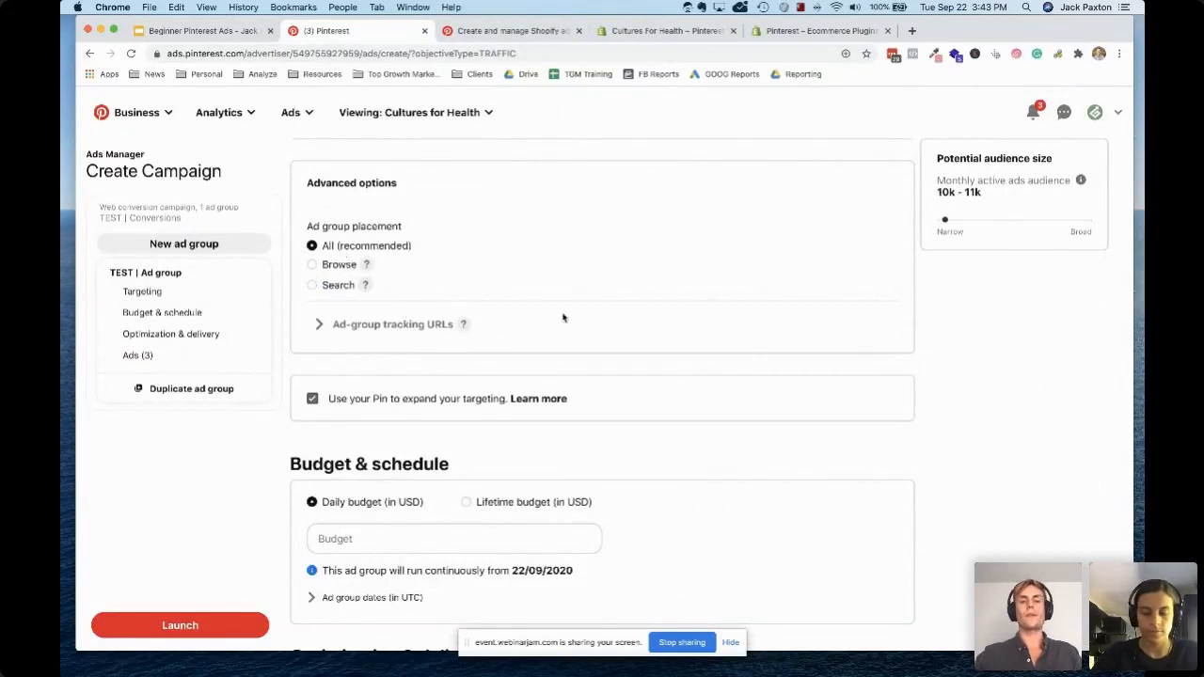
# Review the ad group's budget and schedule settings and the available conversion events, keeping Checkout selected
pyautogui.scroll(-2, 617, 368)
pyautogui.scroll(-3, 617, 368)
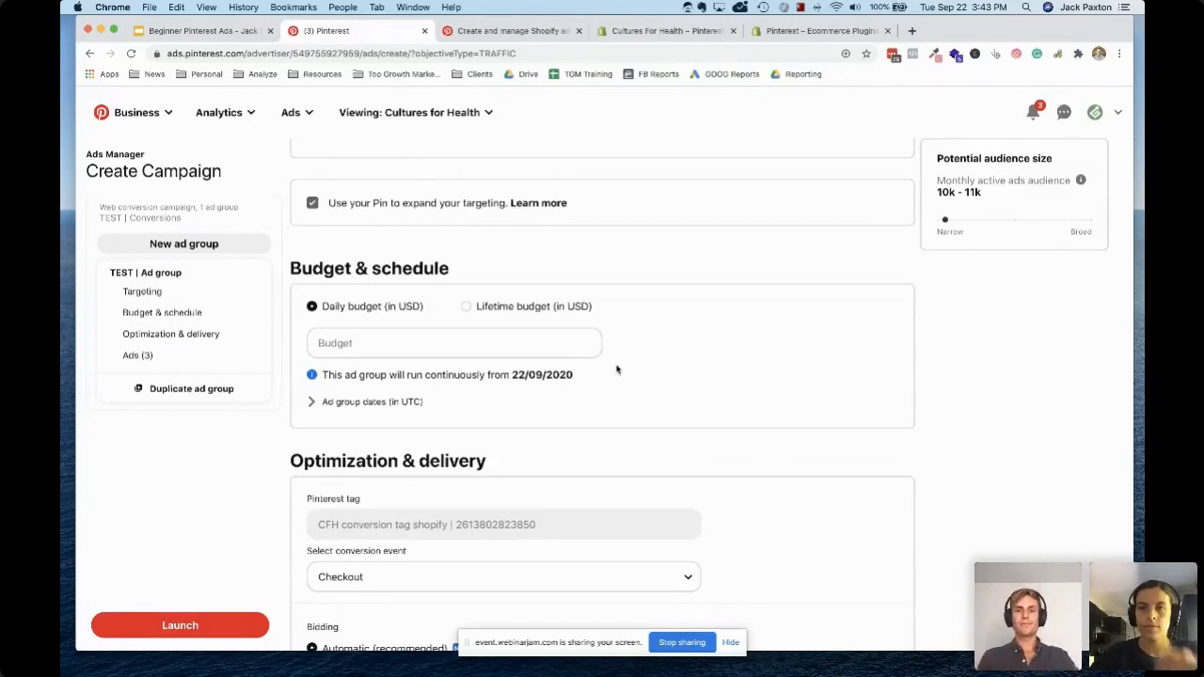
pyautogui.scroll(-5, 617, 369)
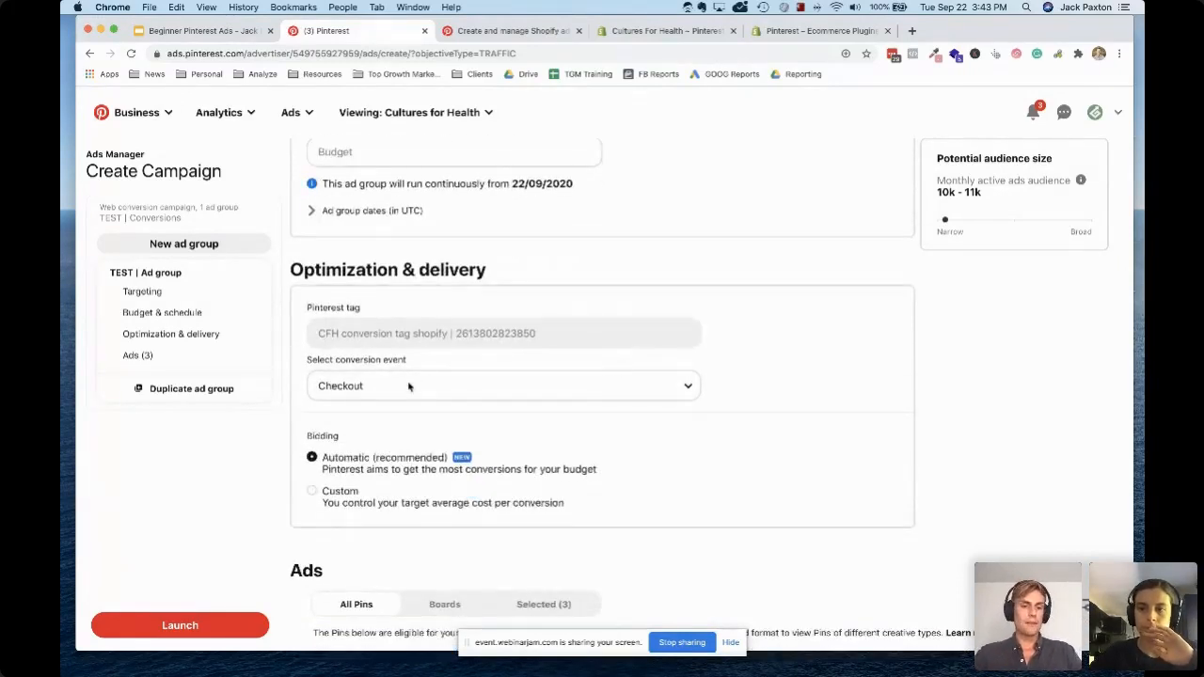
pyautogui.click(425, 387)
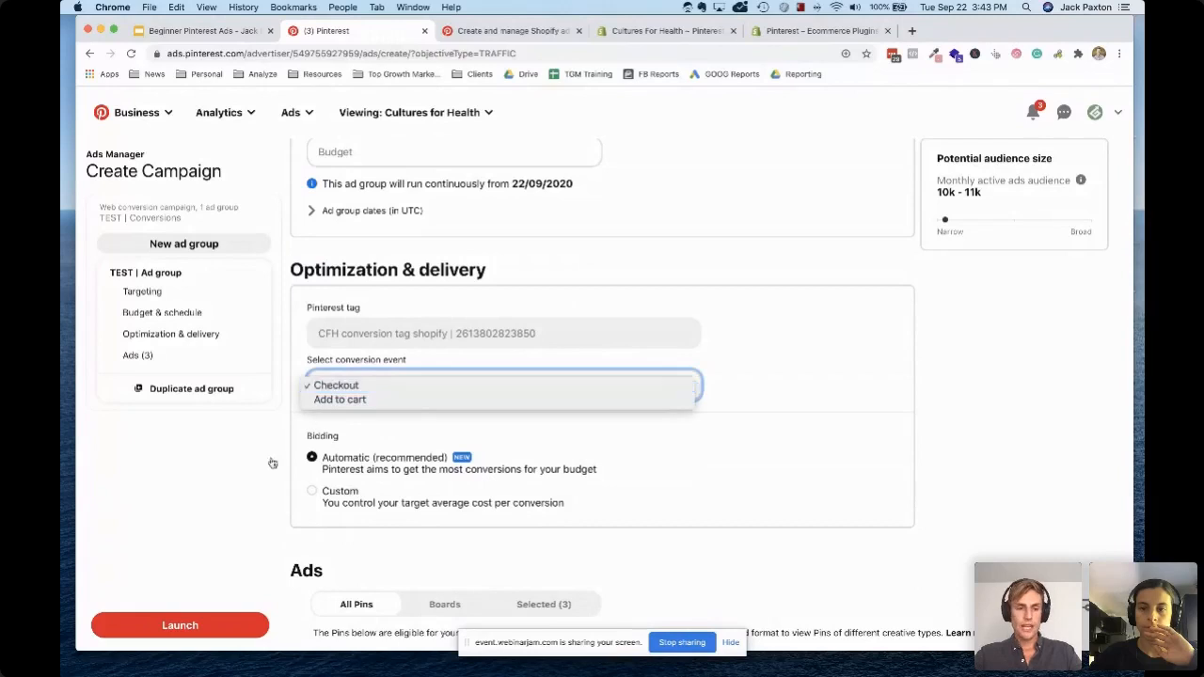
pyautogui.click(426, 468)
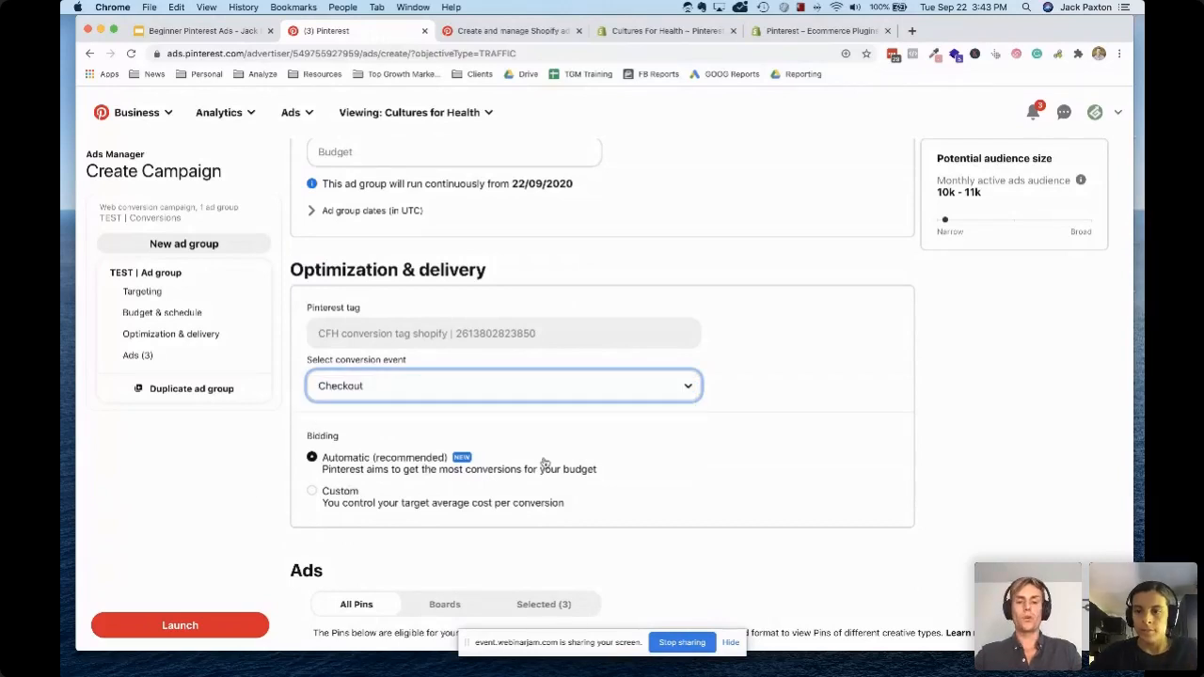
pyautogui.scroll(-1, 545, 463)
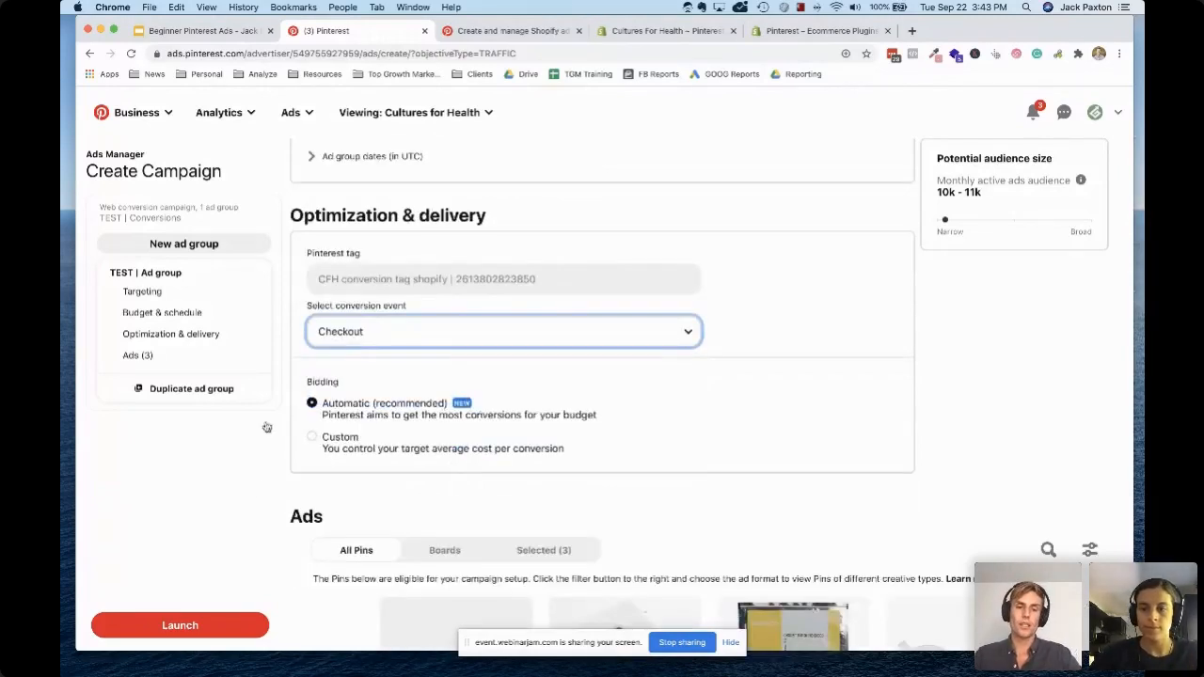
pyautogui.scroll(-1, 428, 407)
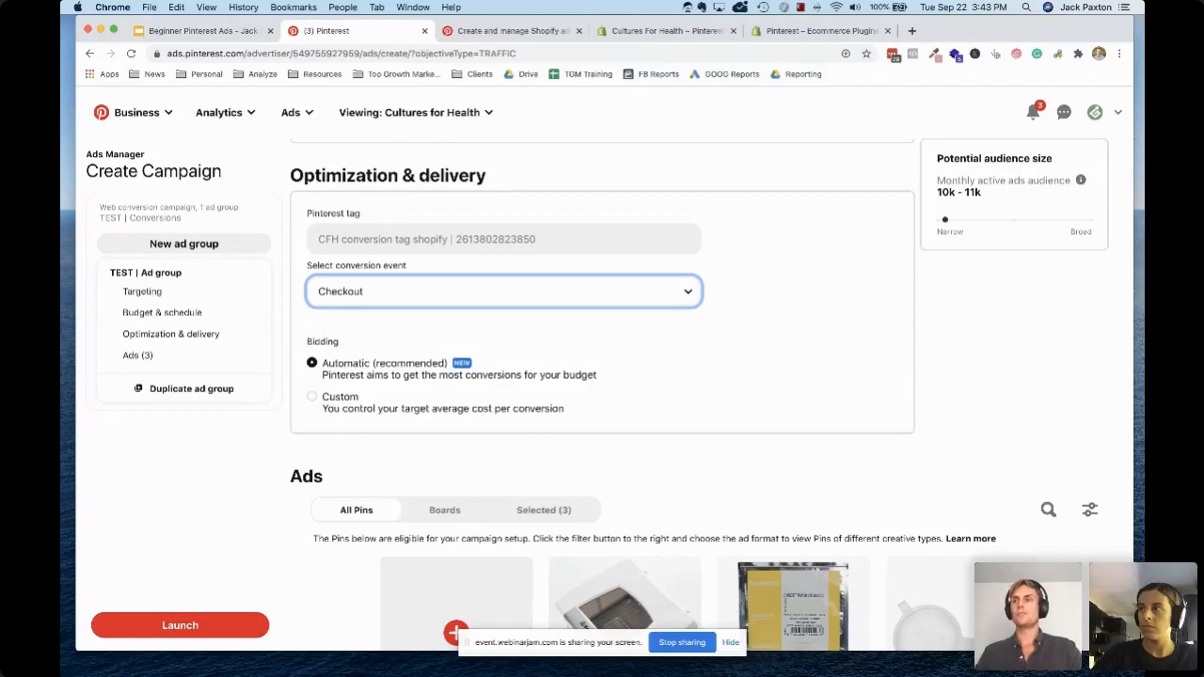
# Try Custom bidding with its target average cost-per-action field, and switch bidding back to Automatic (recommended)
pyautogui.click(313, 397)
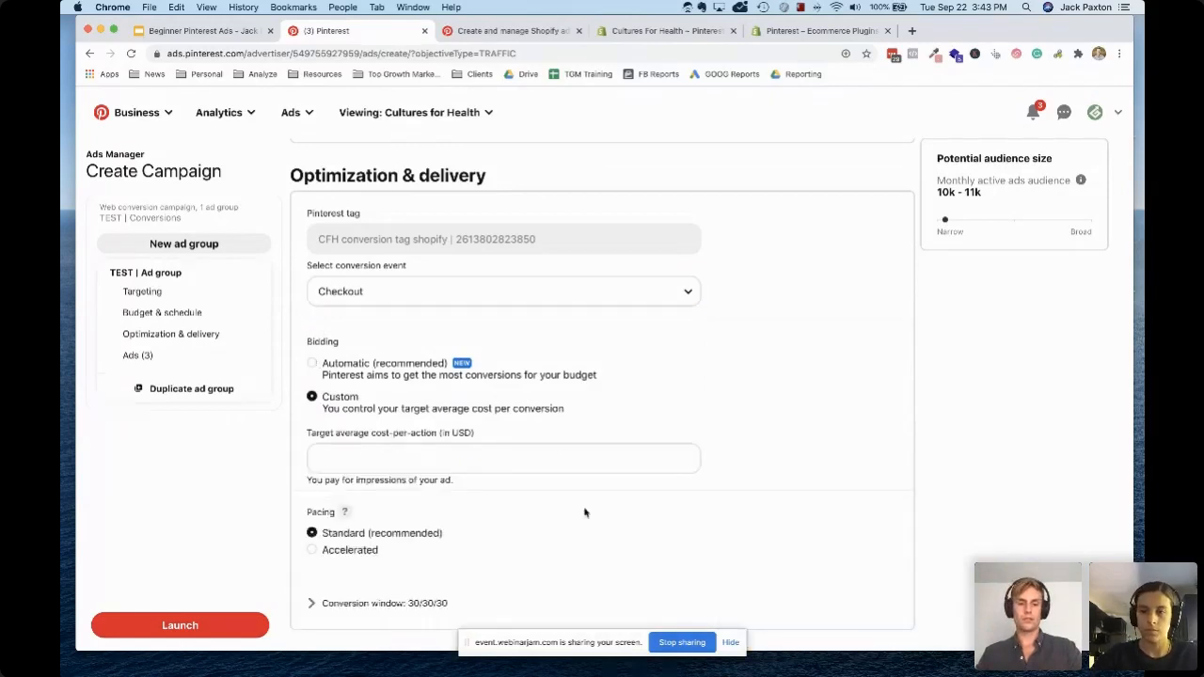
pyautogui.scroll(-2, 476, 527)
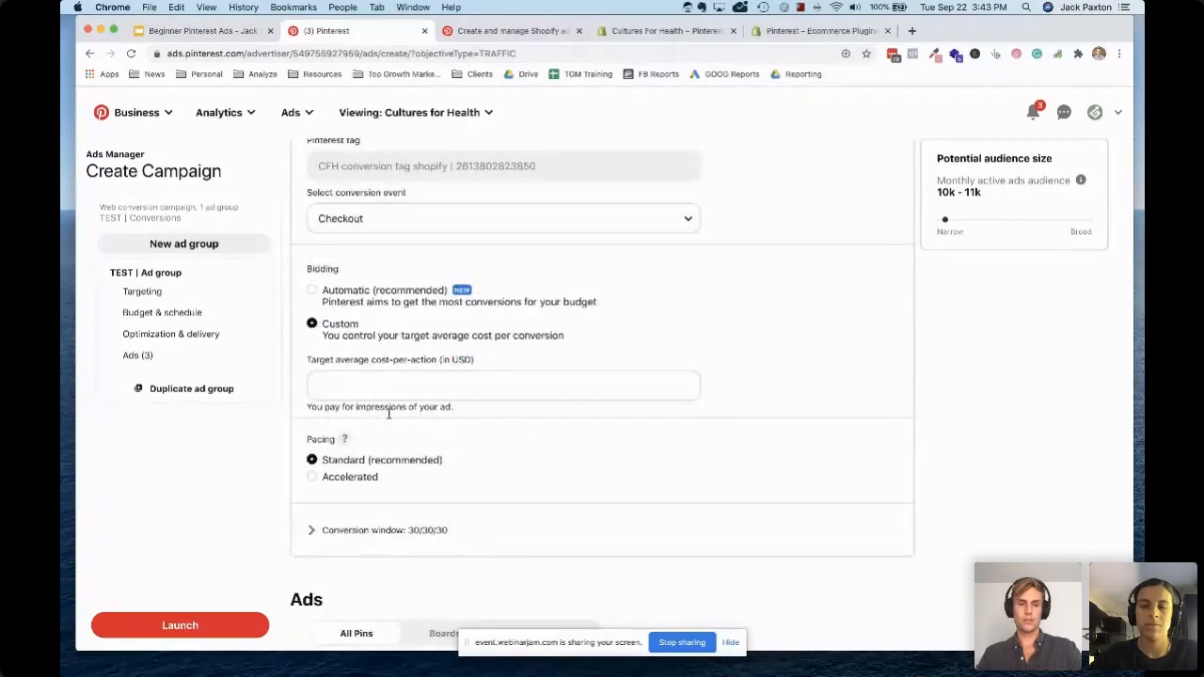
pyautogui.click(422, 351)
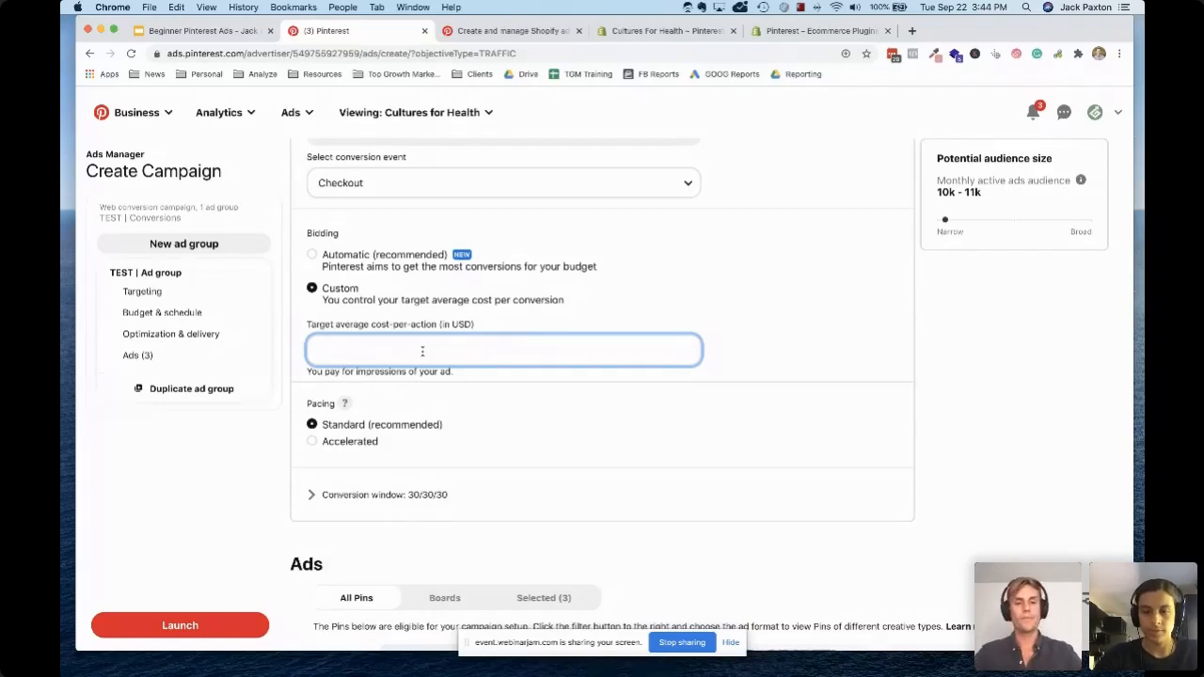
pyautogui.click(313, 255)
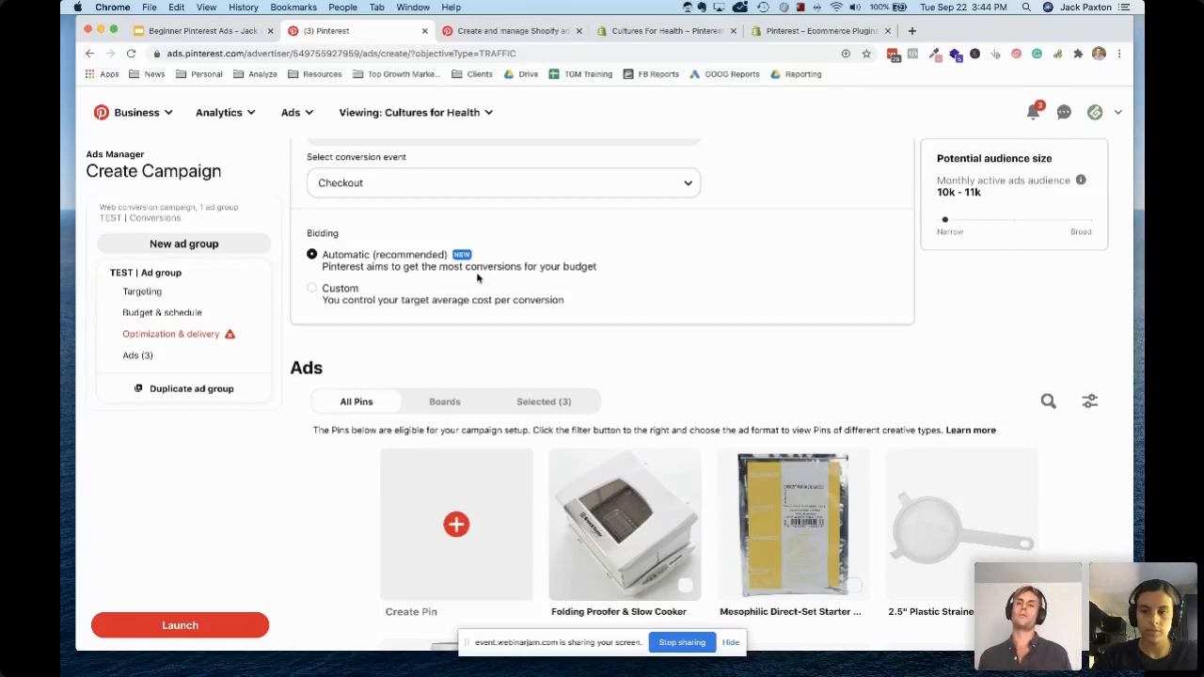
# Look through the eligible product Pins in the ad group's Ads section
pyautogui.scroll(-1, 476, 282)
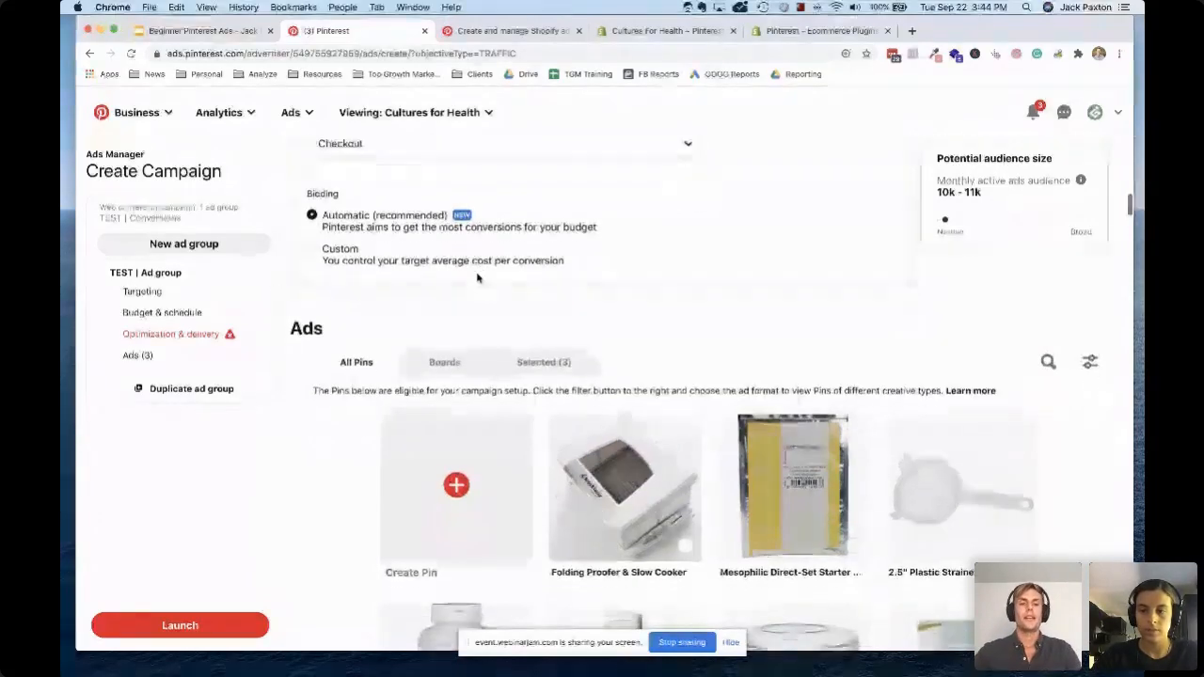
pyautogui.scroll(-15, 476, 286)
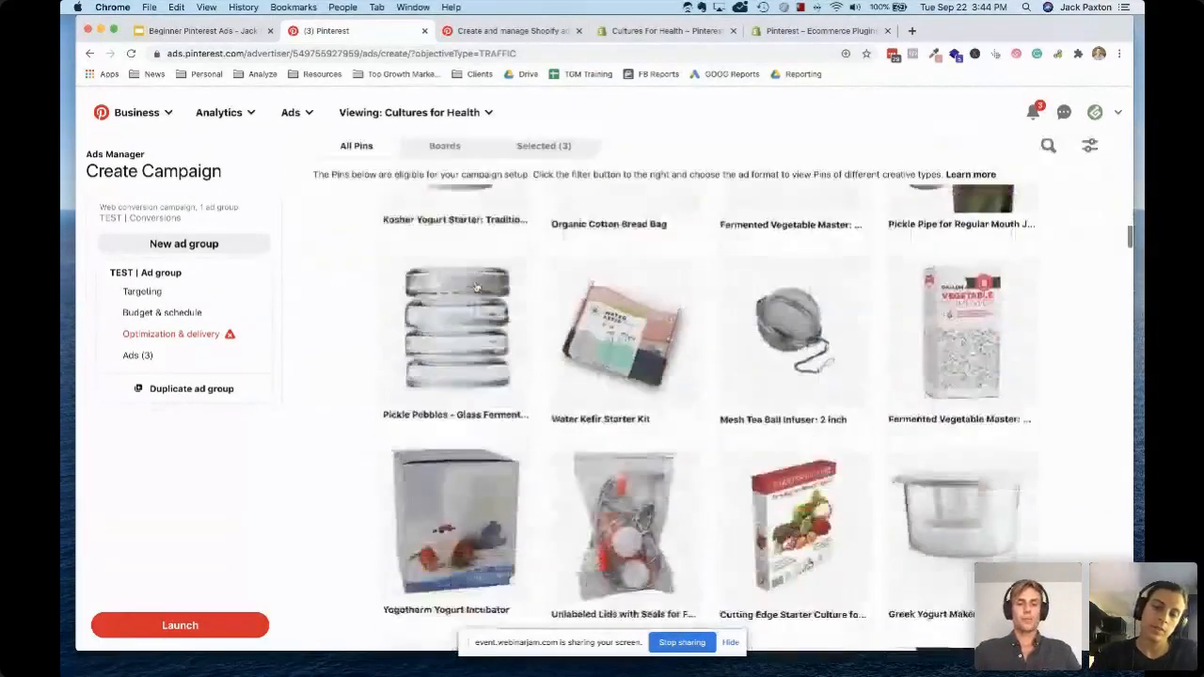
pyautogui.scroll(-5, 476, 286)
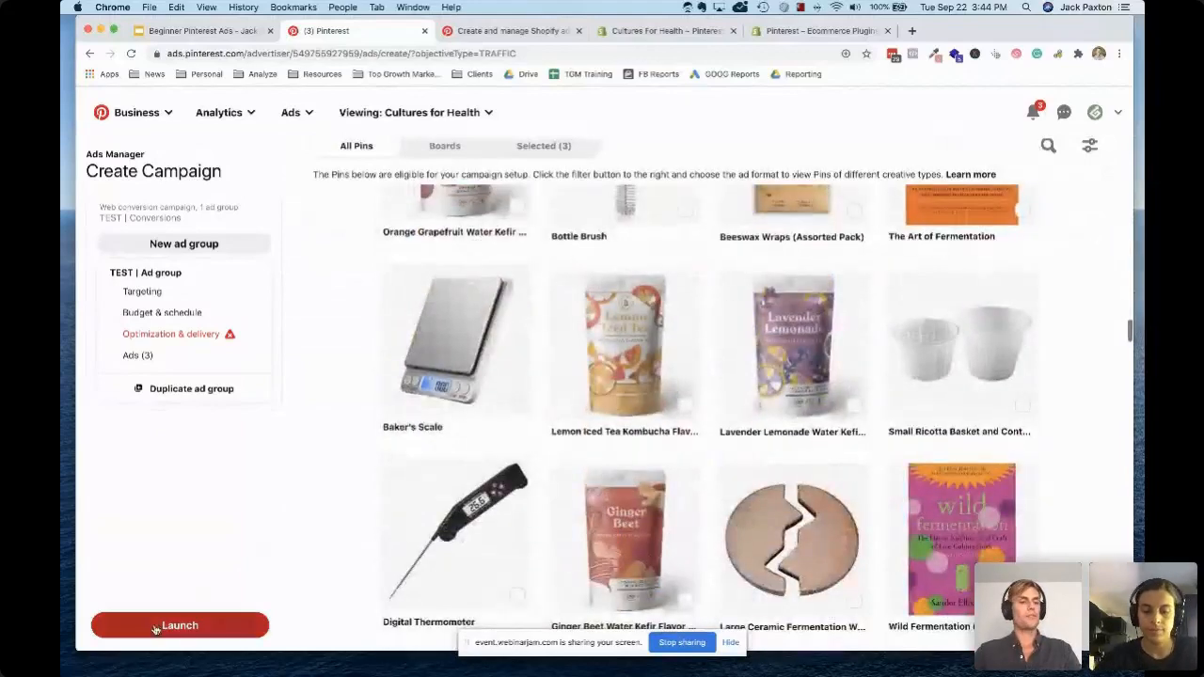
# Leave the unfinished TEST campaign without saving its changes and open the Ads overview
pyautogui.scroll(20, 287, 435)
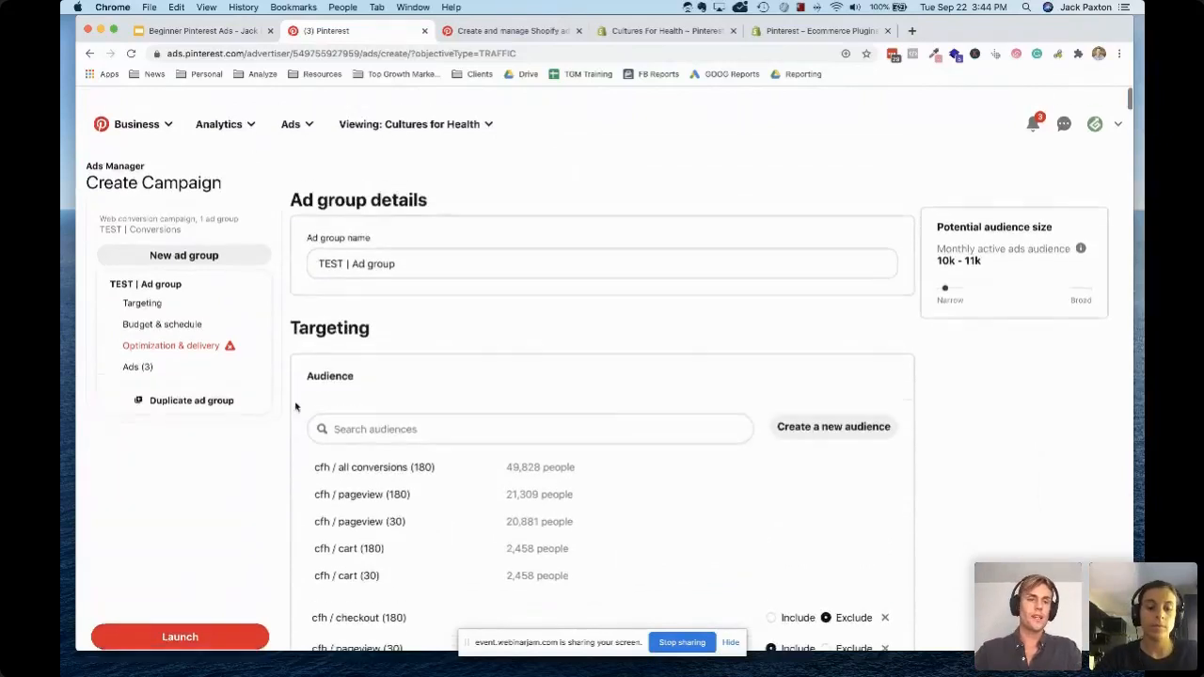
pyautogui.click(303, 115)
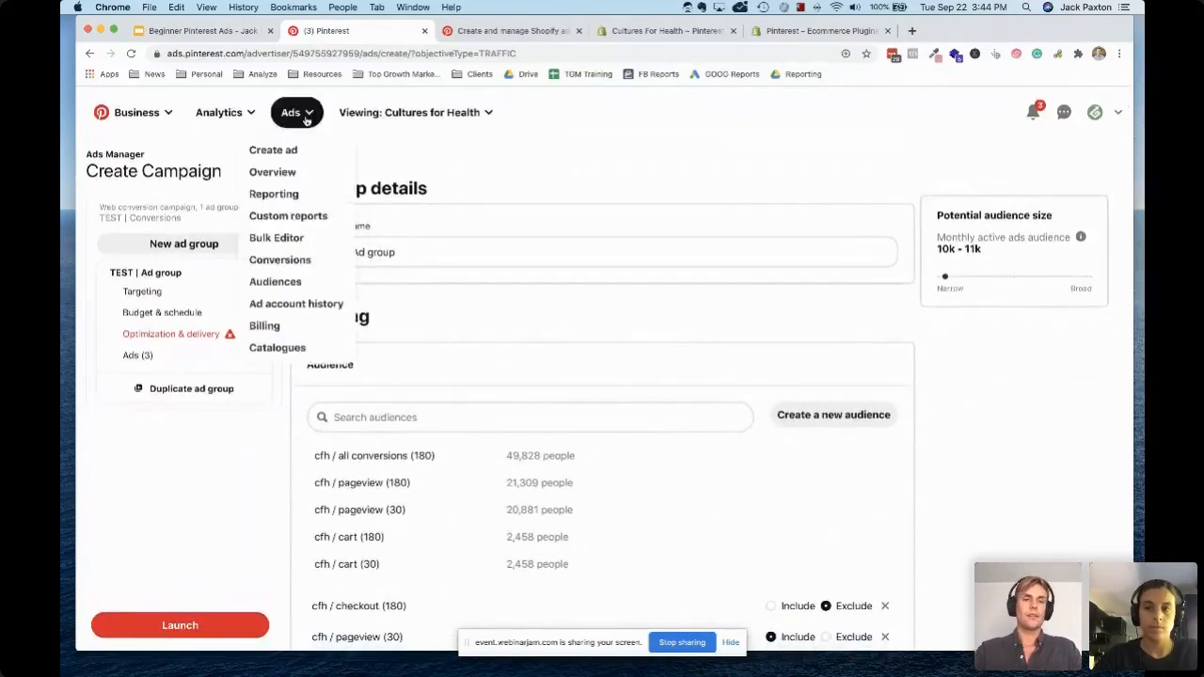
pyautogui.click(289, 172)
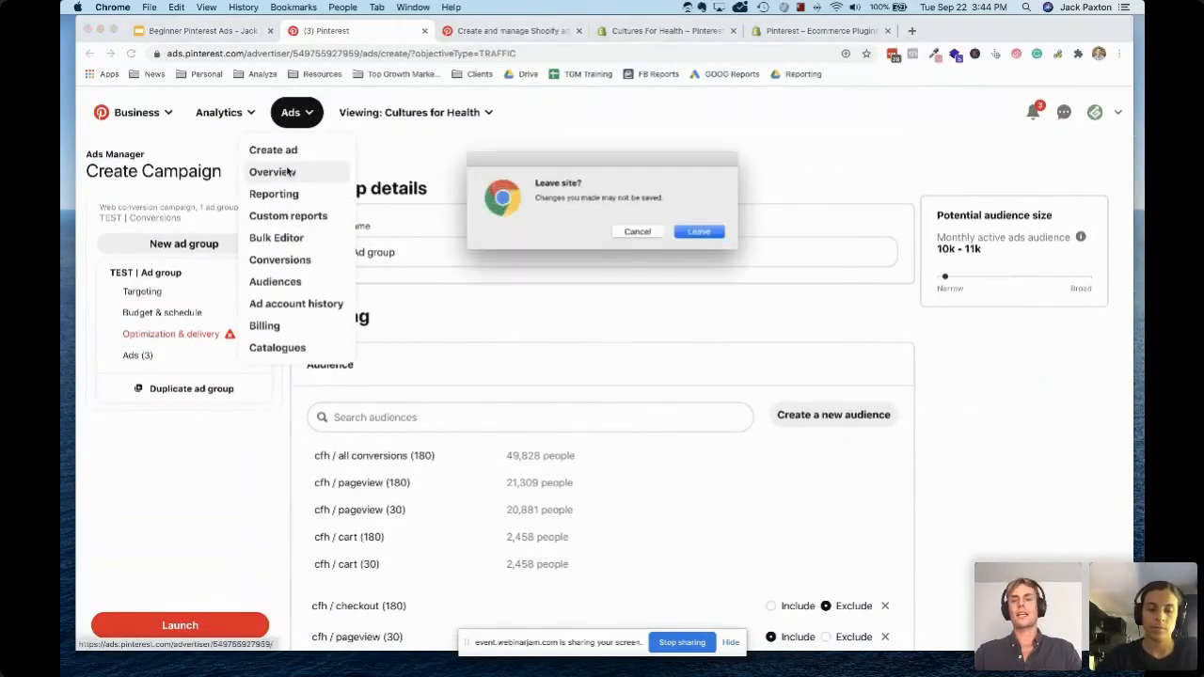
pyautogui.click(708, 232)
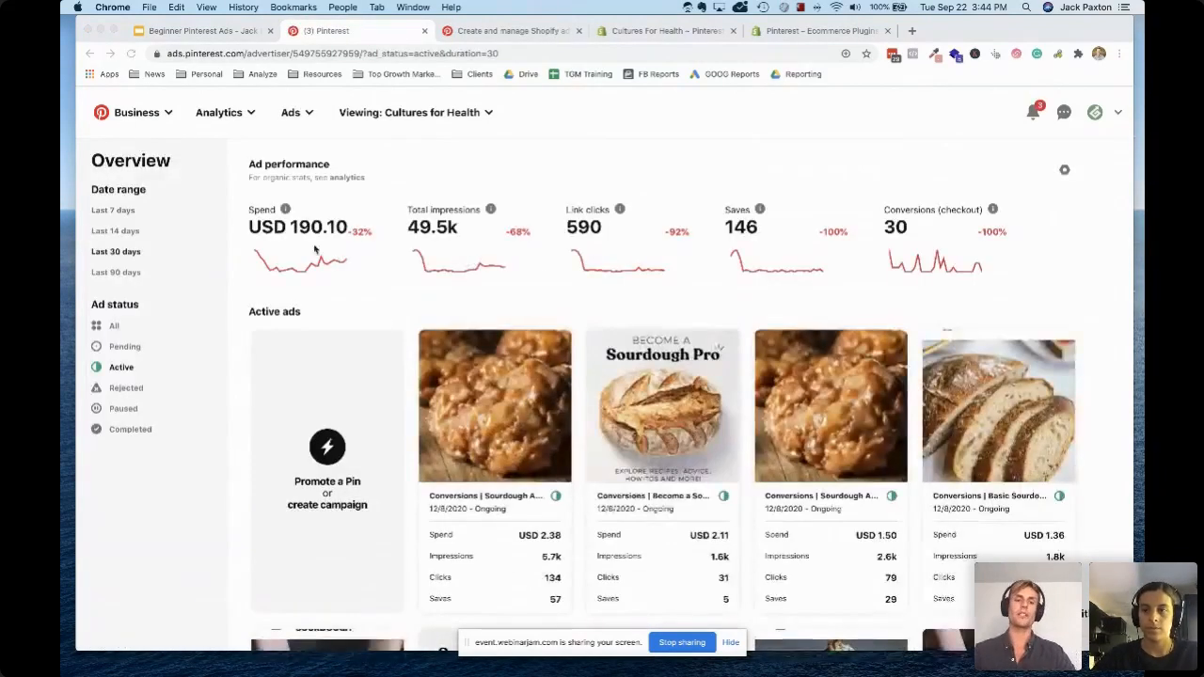
# Start creating a new ad campaign, declining to resume the earlier draft
pyautogui.click(290, 113)
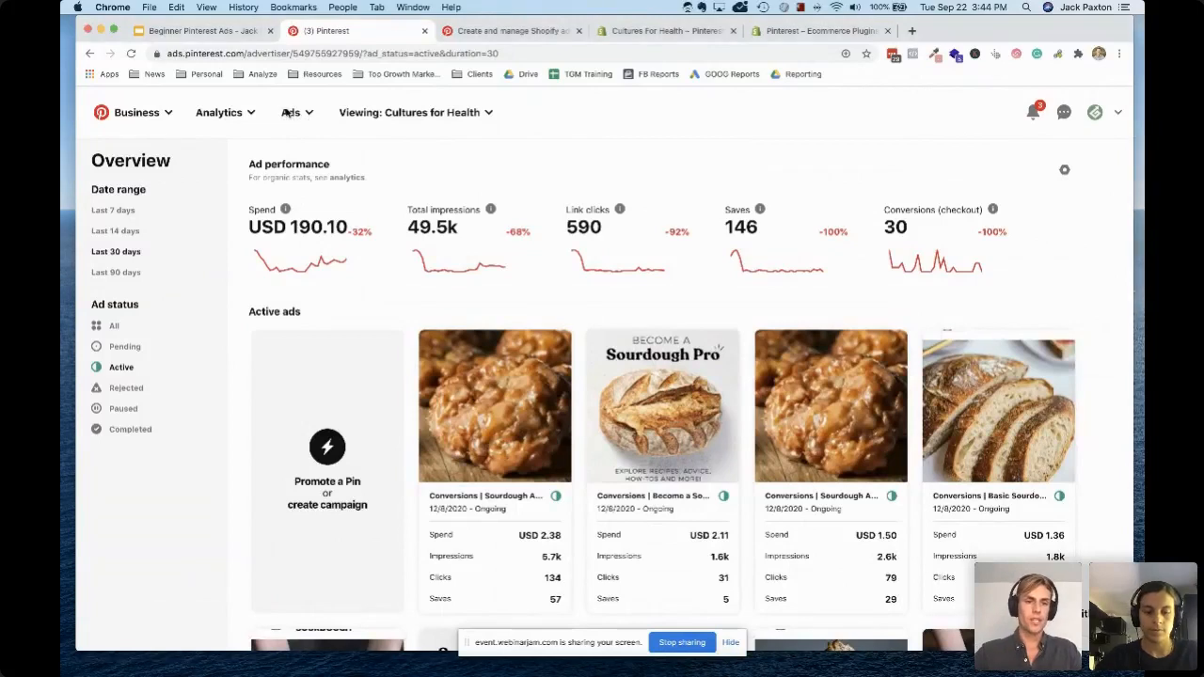
pyautogui.click(306, 116)
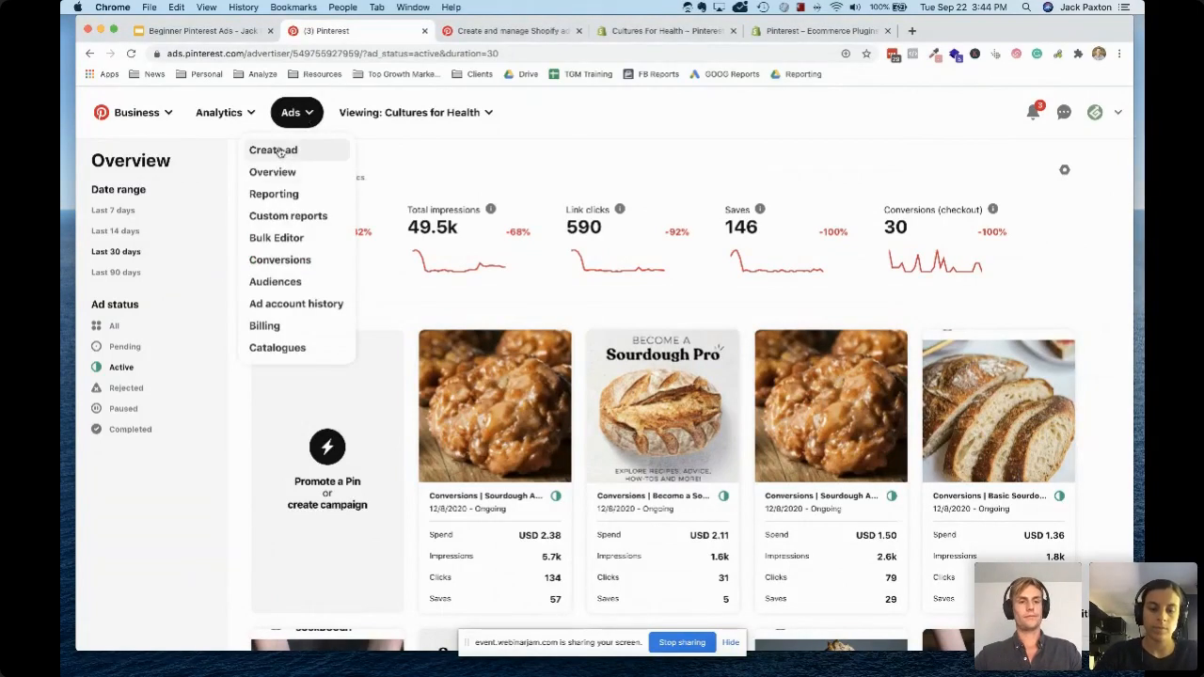
pyautogui.click(280, 152)
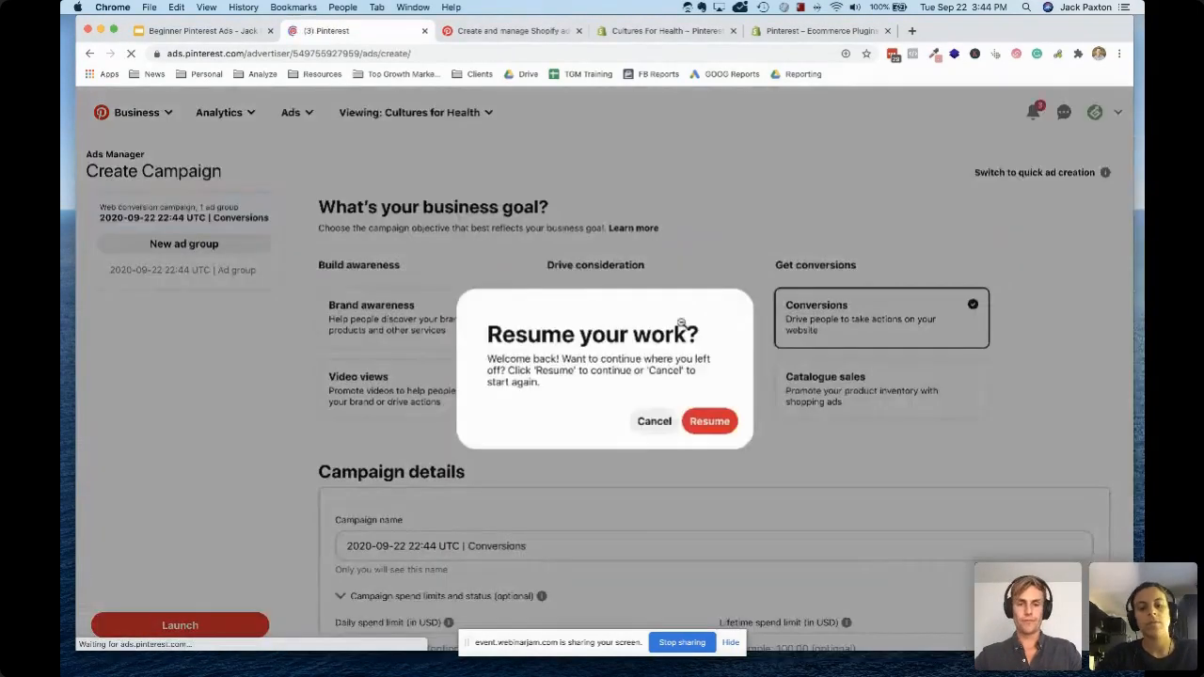
pyautogui.click(653, 423)
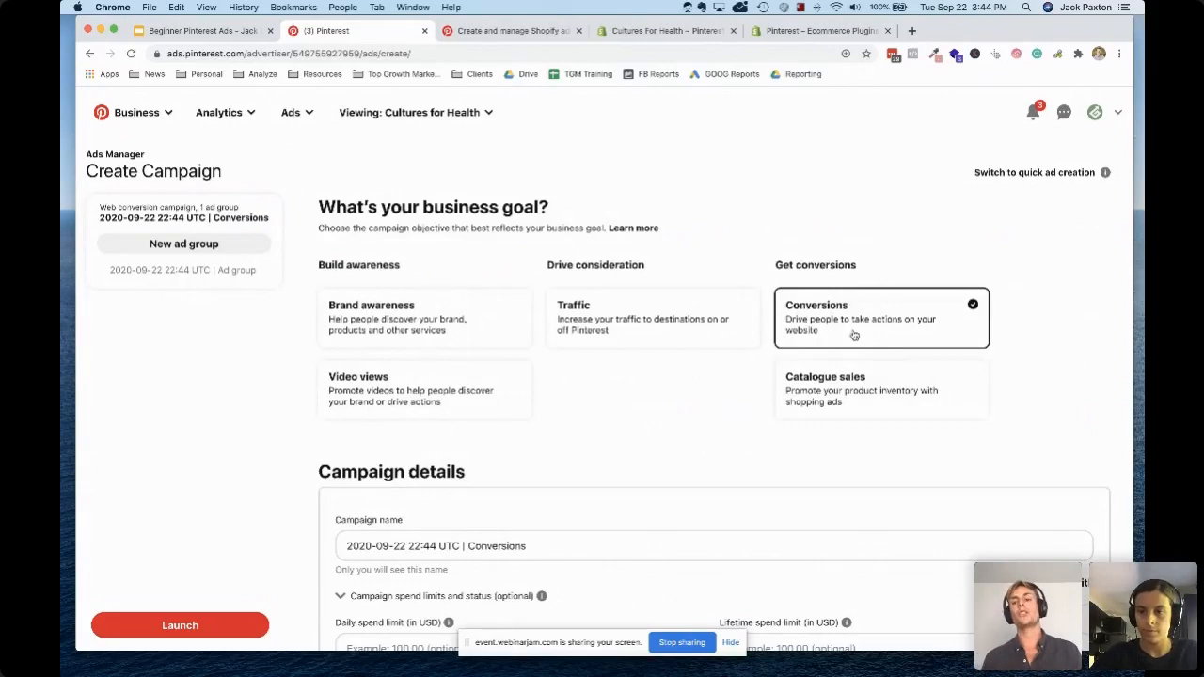
# Name the campaign "TEST | Conversions", keeping the Conversions objective and Active status, and continue to the ad group details
pyautogui.scroll(-2, 559, 500)
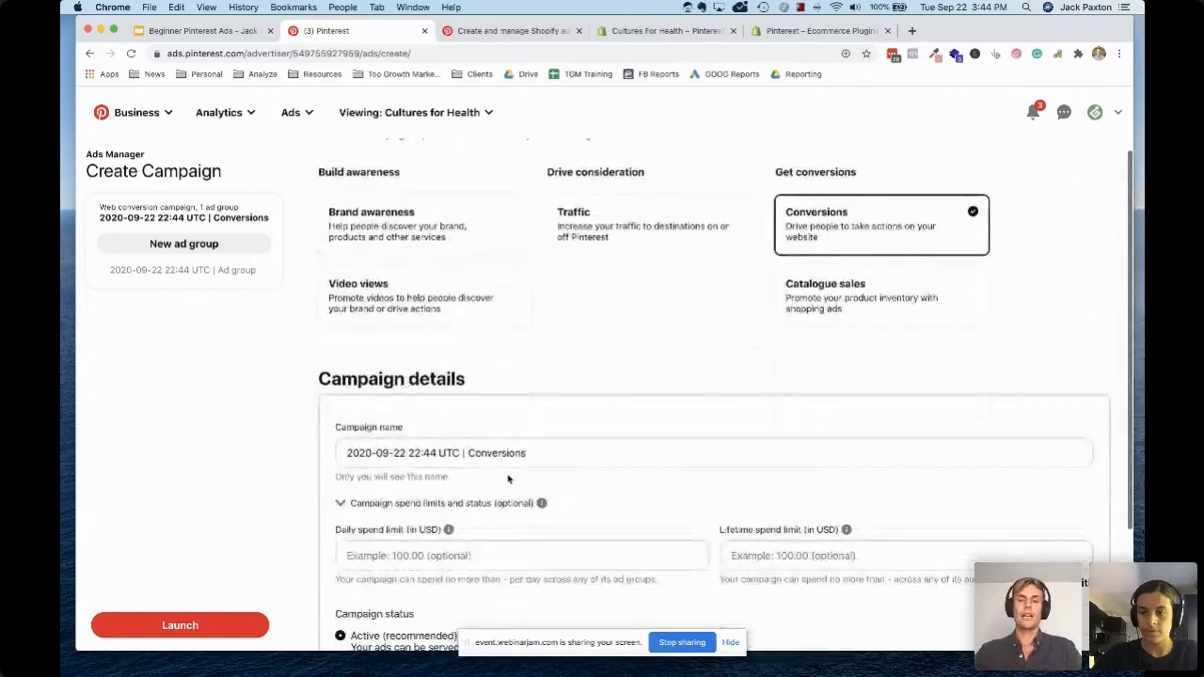
pyautogui.click(458, 452)
pyautogui.press('shift+super+Left')
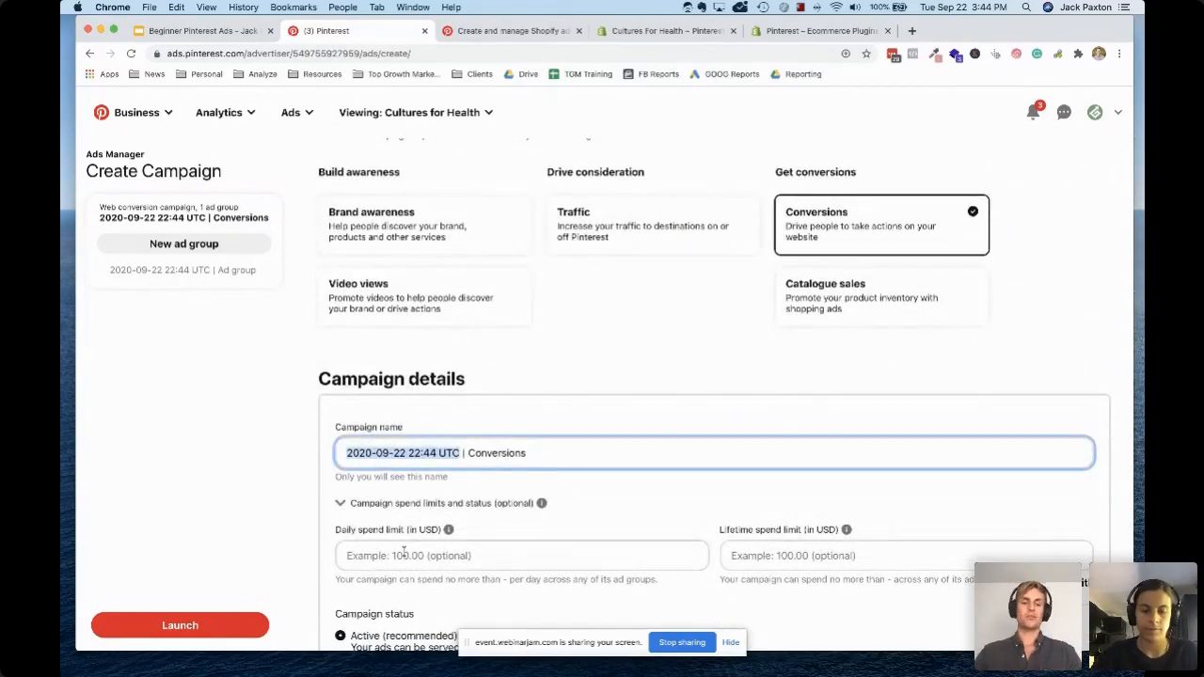
pyautogui.press('BackSpace')
pyautogui.write('TEST')
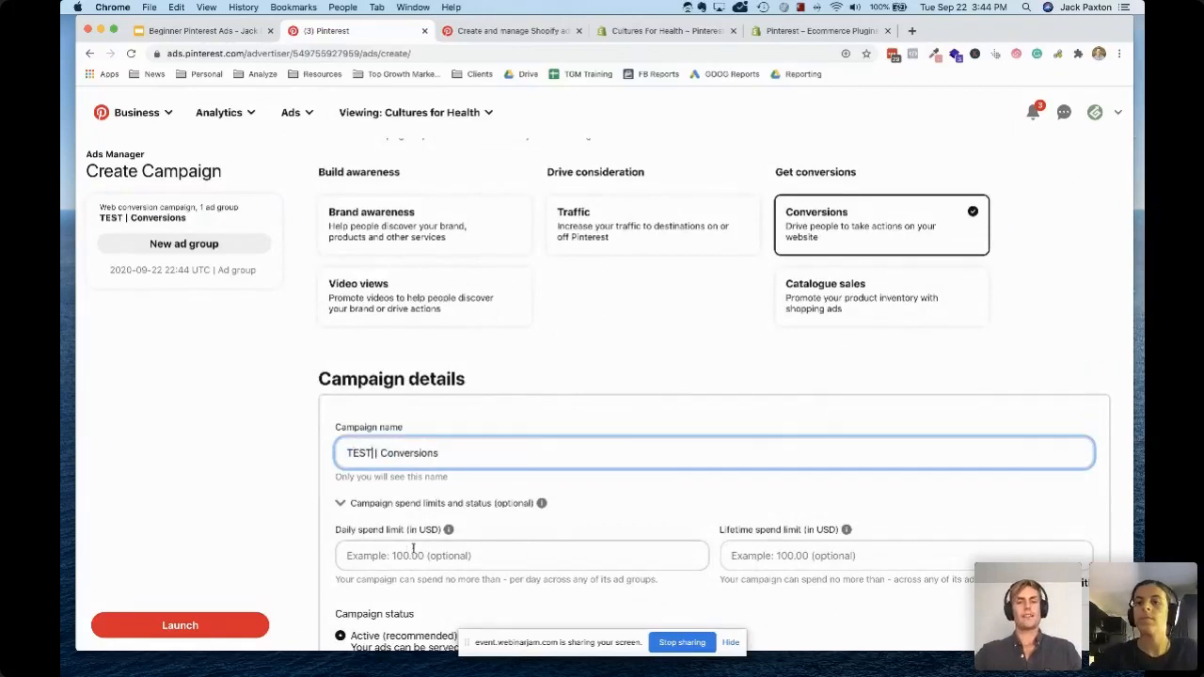
pyautogui.click(606, 422)
pyautogui.scroll(-4, 672, 398)
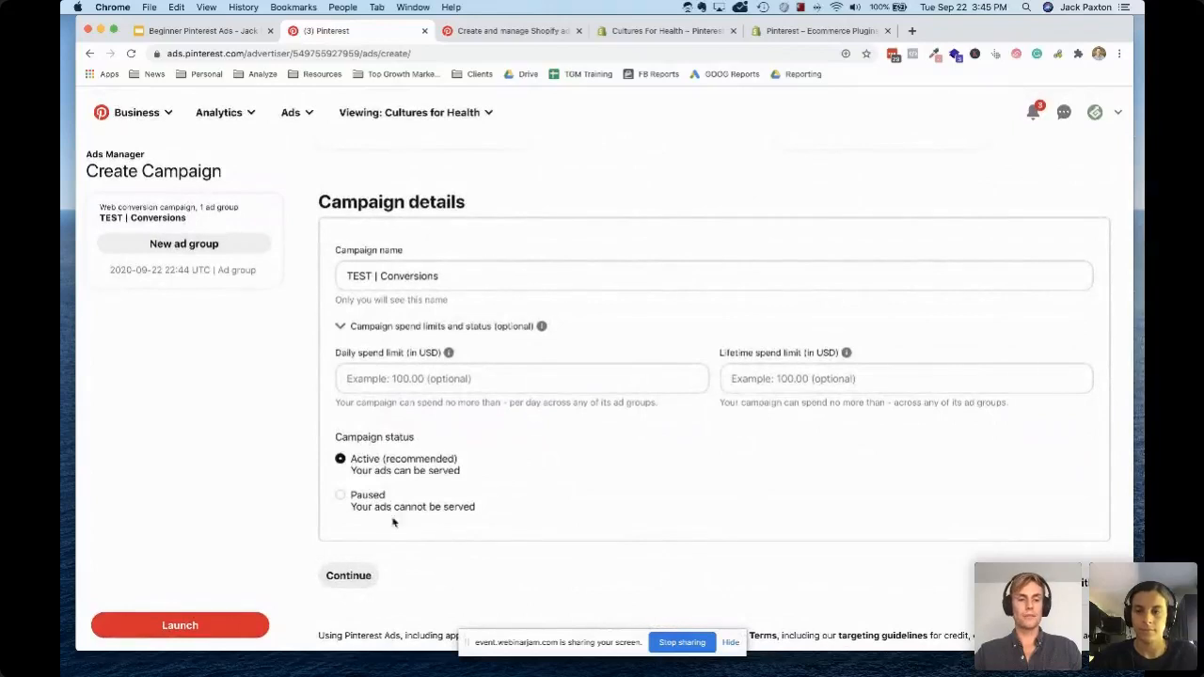
pyautogui.click(349, 575)
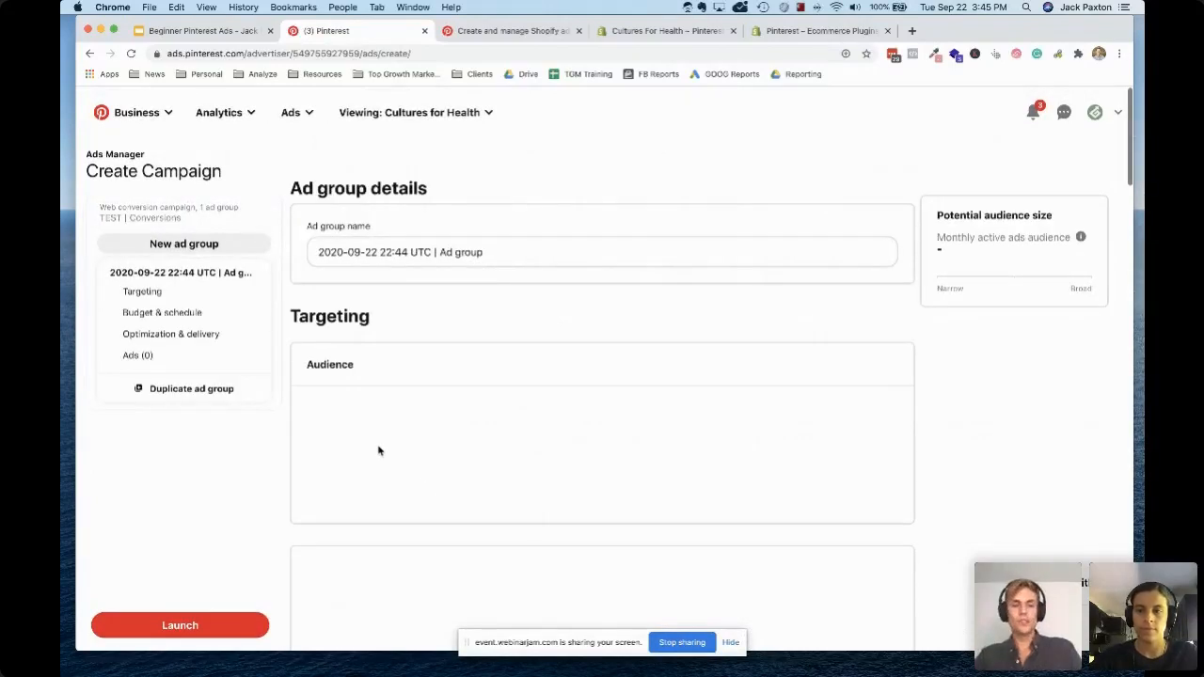
# Add the cfh / pageview (180) audience to the ad group's targeting
pyautogui.scroll(-3, 551, 376)
pyautogui.scroll(2, 555, 380)
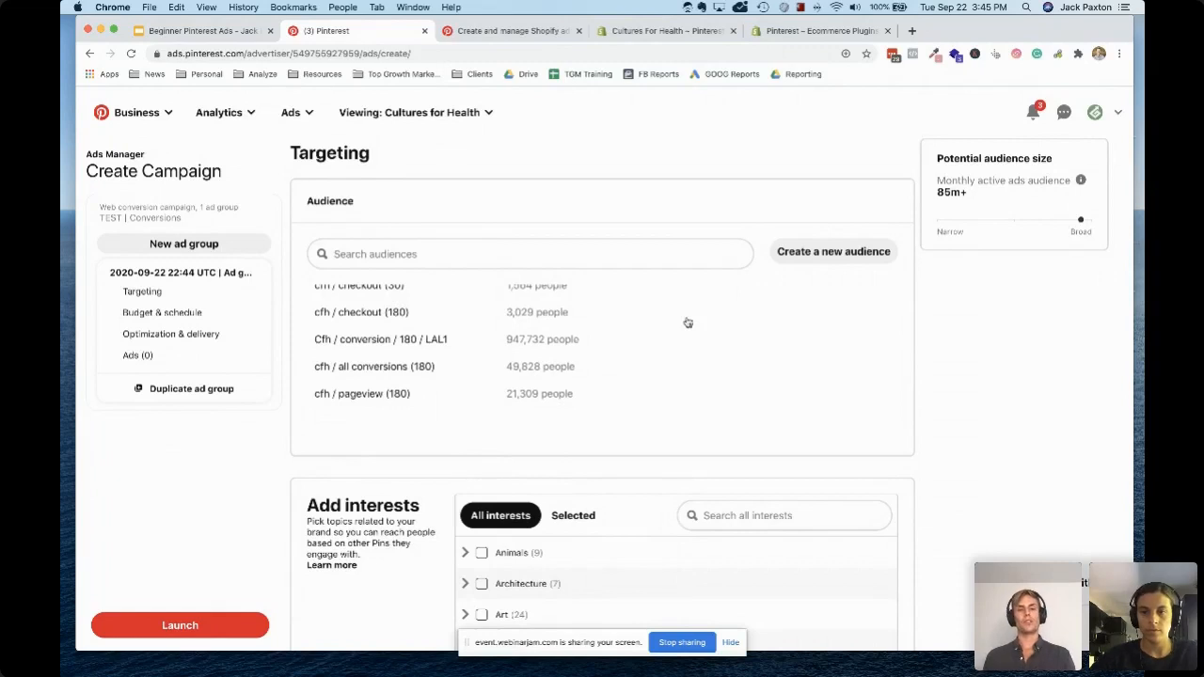
pyautogui.scroll(1, 492, 298)
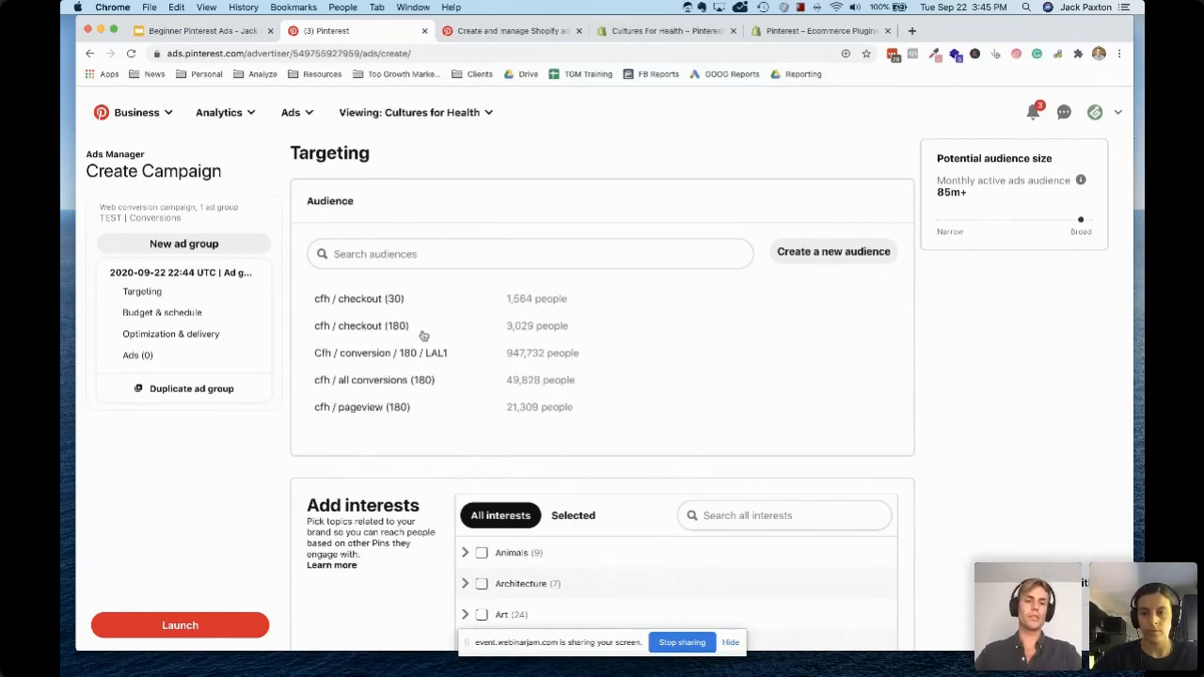
pyautogui.scroll(-2, 423, 336)
pyautogui.scroll(-1, 419, 340)
pyautogui.click(395, 365)
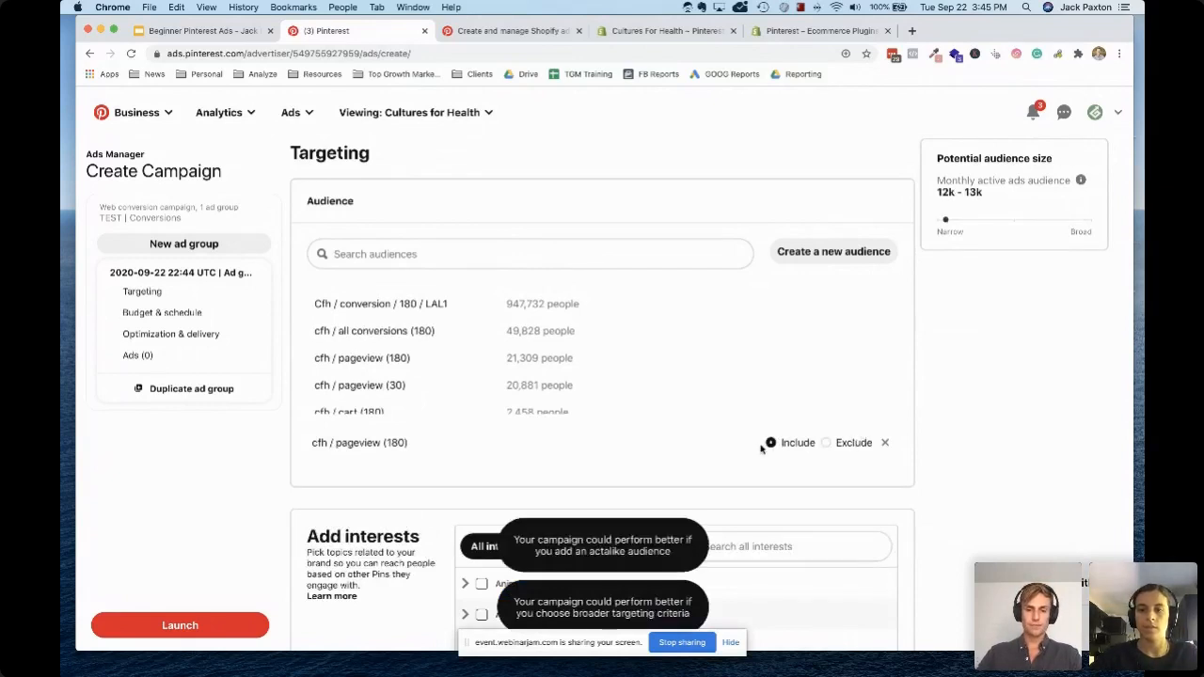
# Add the cfh / checkout (180) audience and set both it and cfh / pageview (180) to Exclude
pyautogui.scroll(-3, 430, 389)
pyautogui.scroll(4, 405, 344)
pyautogui.click(375, 320)
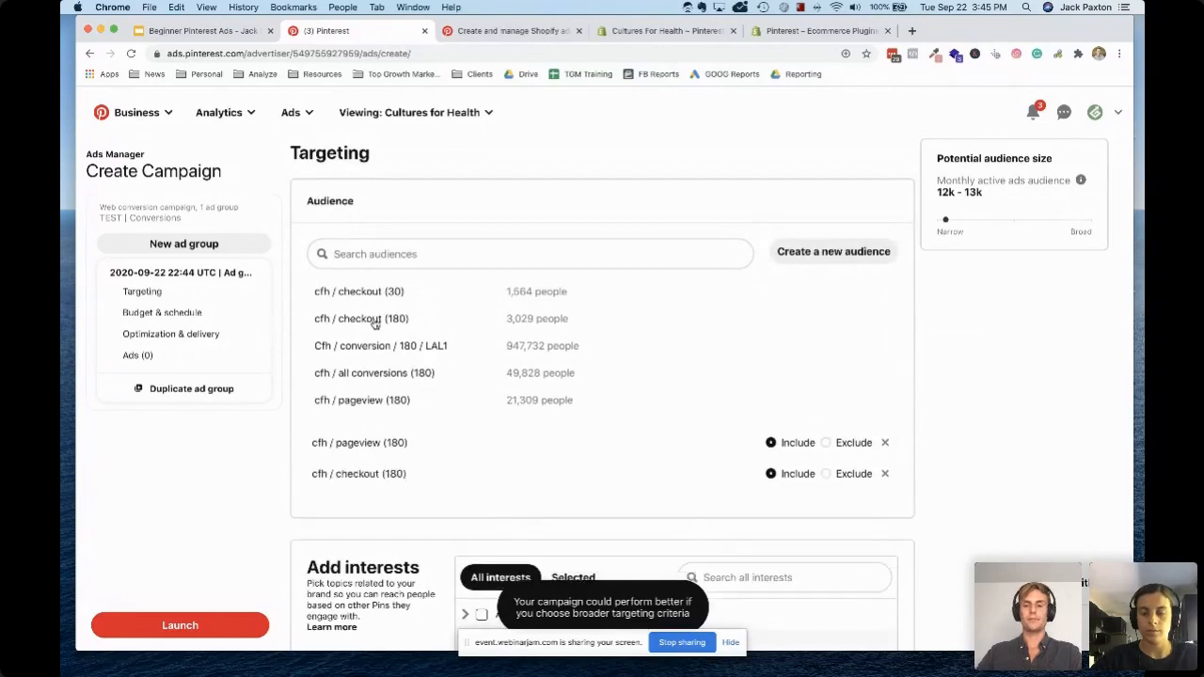
pyautogui.click(825, 443)
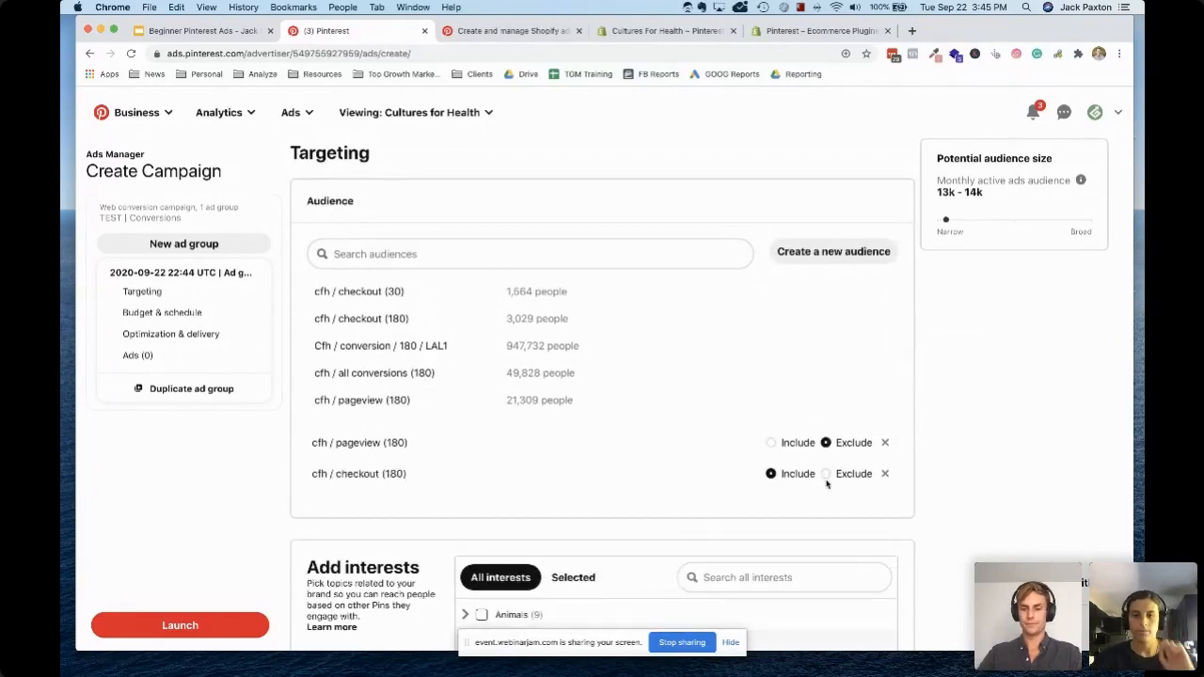
pyautogui.click(826, 474)
# Look through the ad group's interest categories, expanding Beauty and its Bath and Body Care subcategory
pyautogui.scroll(-2, 619, 454)
pyautogui.scroll(-3, 619, 454)
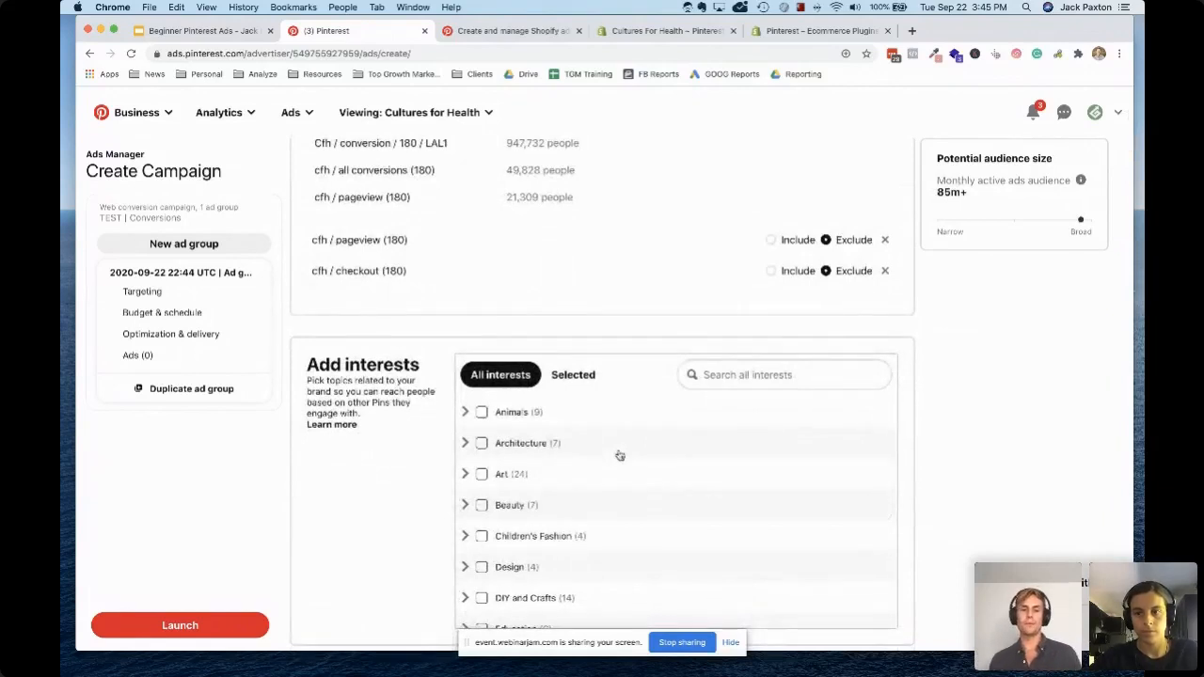
pyautogui.scroll(-2, 456, 444)
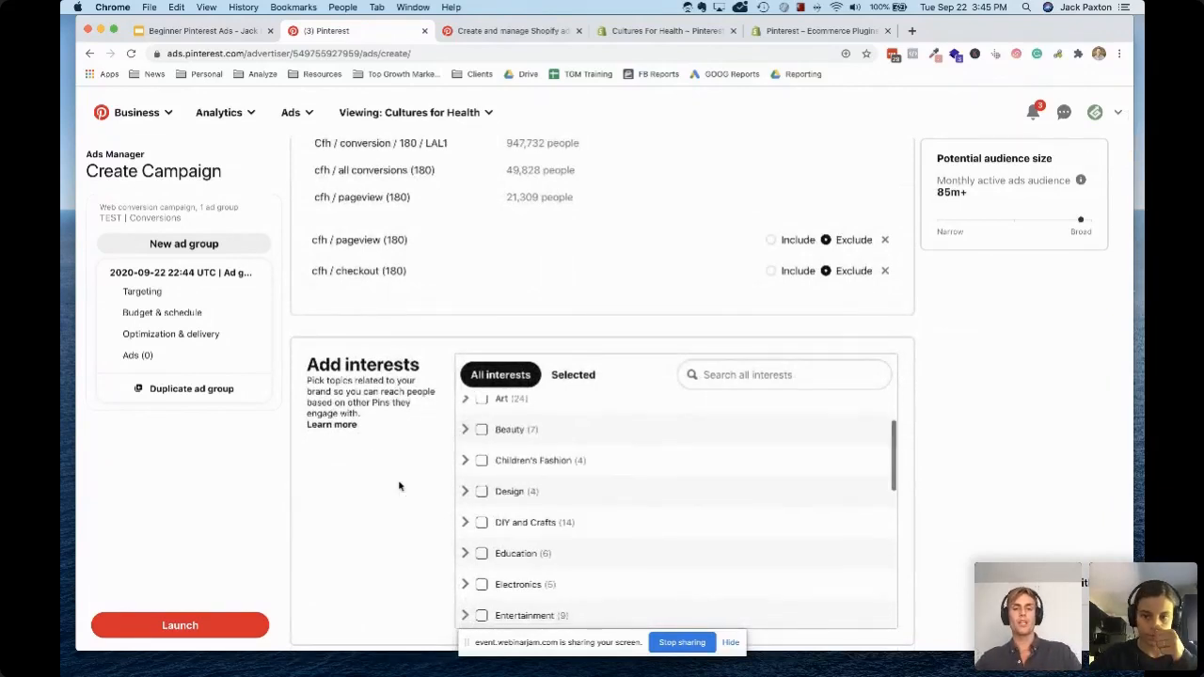
pyautogui.scroll(-3, 399, 485)
pyautogui.scroll(1, 399, 486)
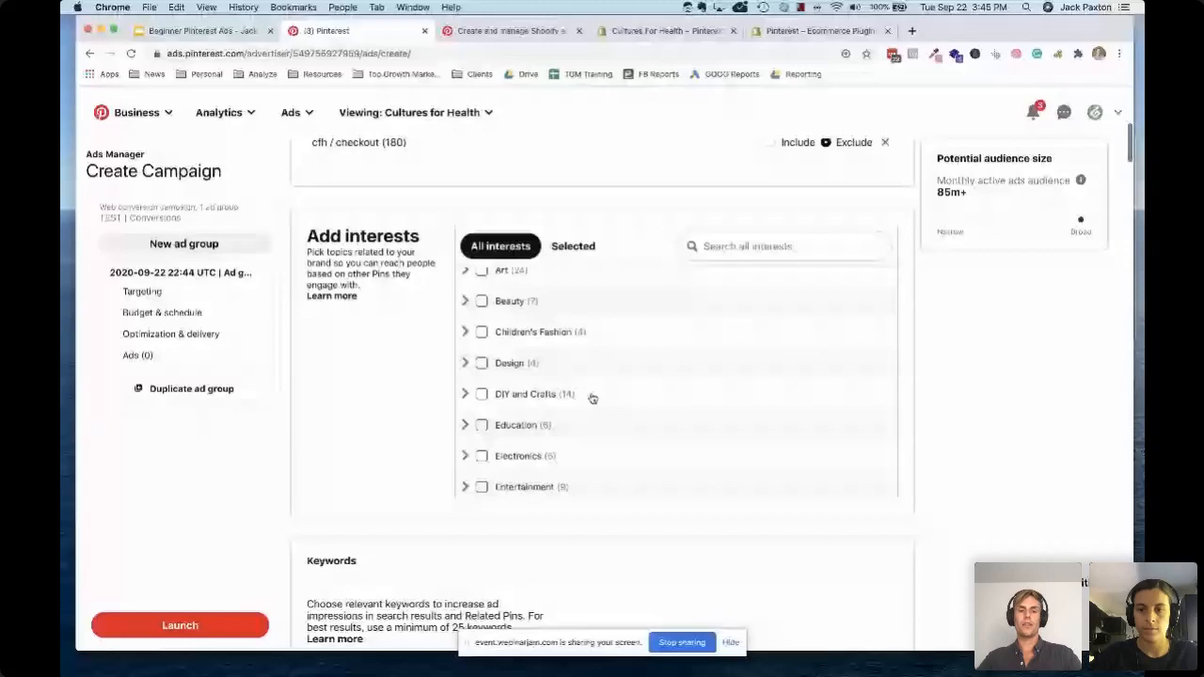
pyautogui.scroll(1, 591, 397)
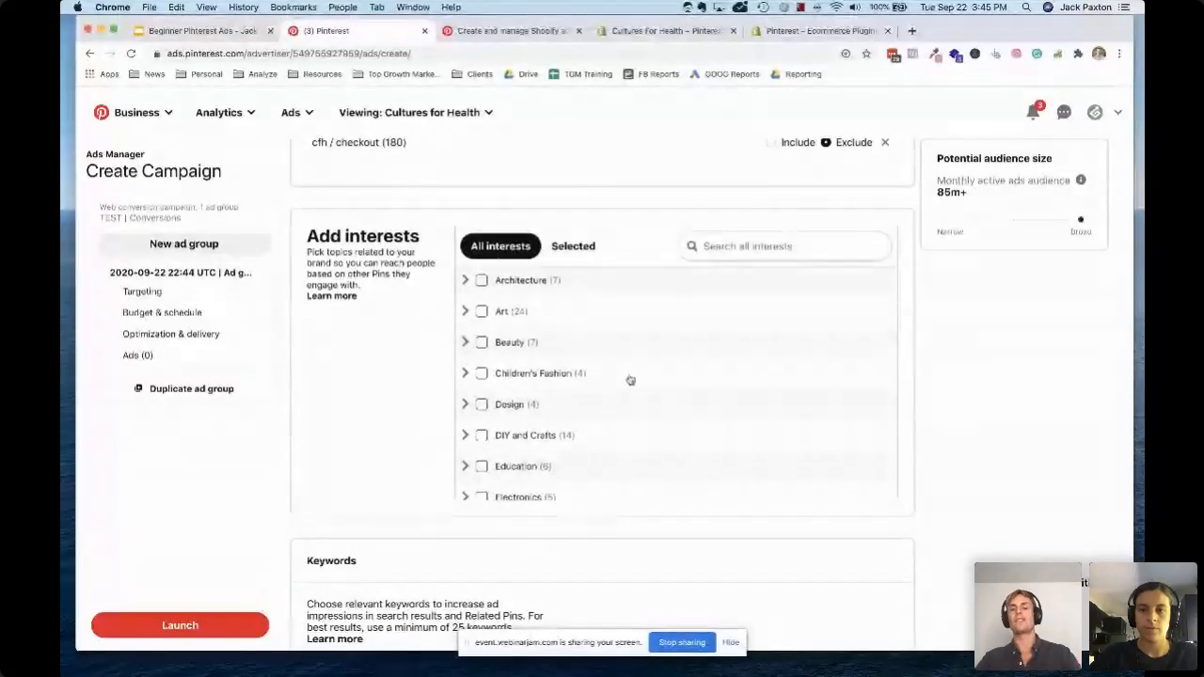
pyautogui.click(464, 342)
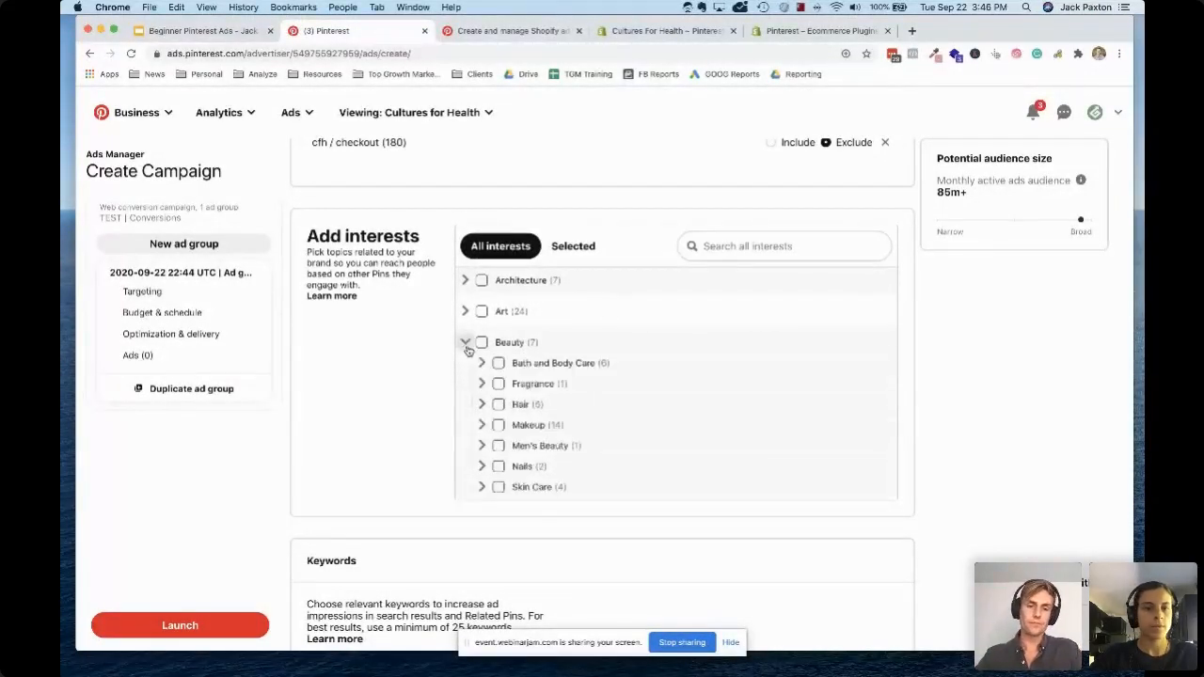
pyautogui.scroll(-2, 539, 372)
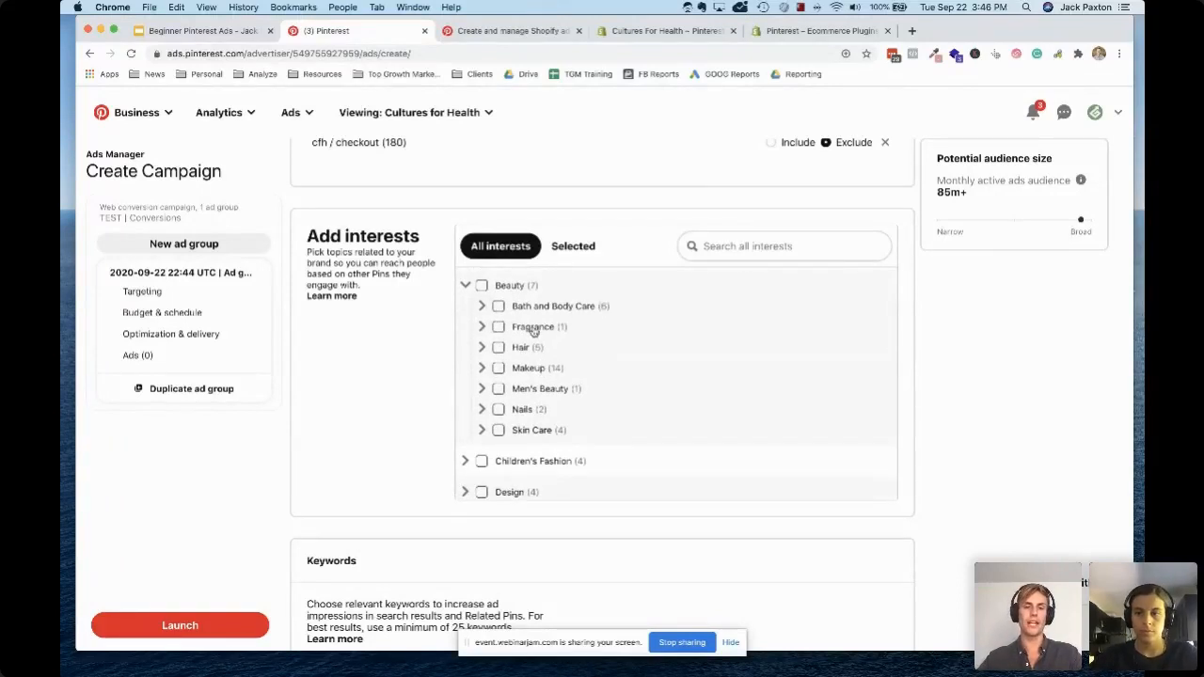
pyautogui.click(482, 305)
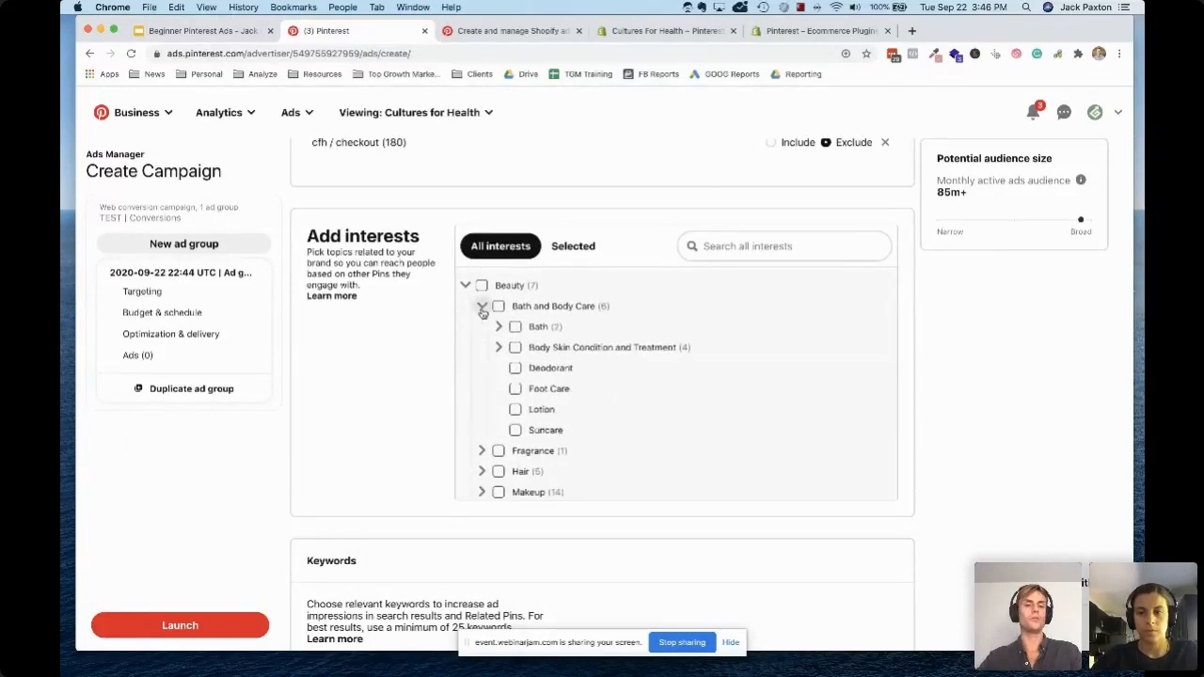
pyautogui.scroll(-4, 564, 376)
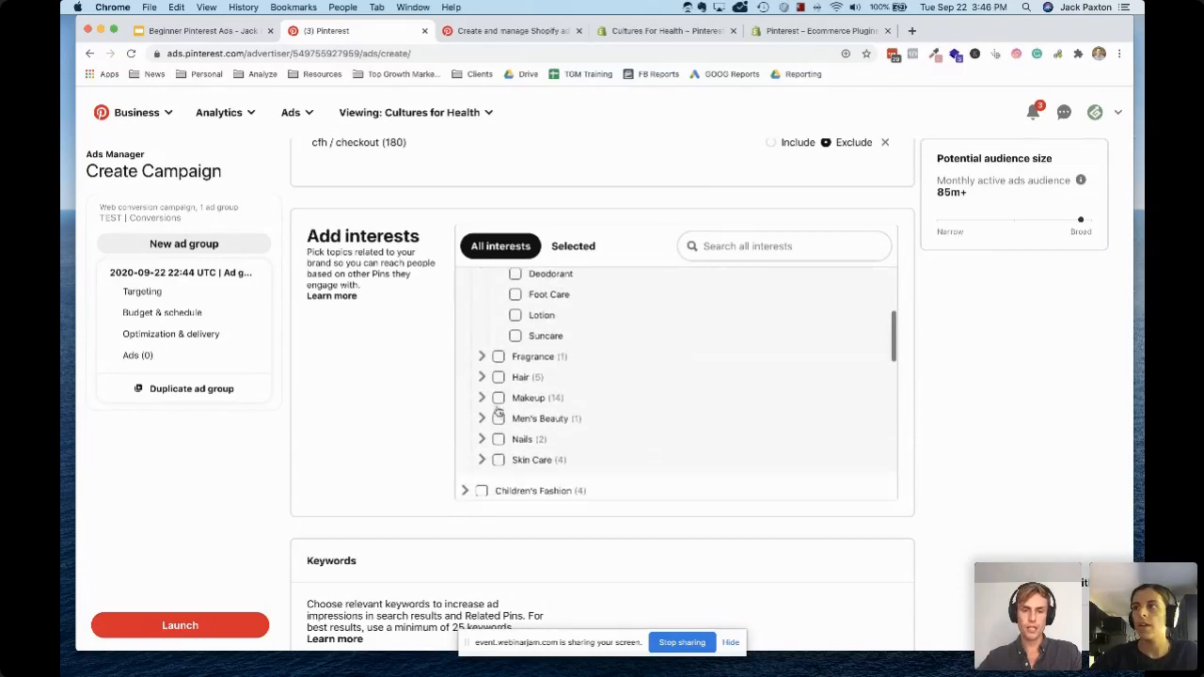
# Expand the Nails and Skin Care subcategories under Beauty to examine their more specific interests
pyautogui.click(482, 373)
pyautogui.scroll(-1, 564, 381)
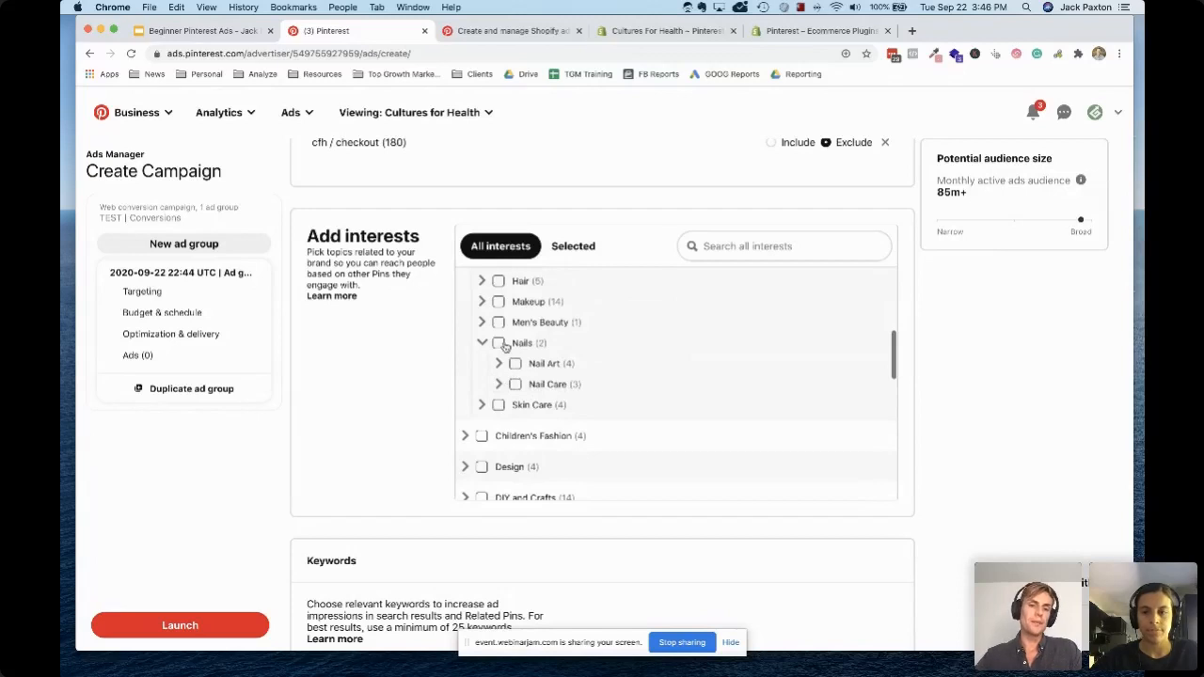
pyautogui.click(482, 404)
pyautogui.scroll(-2, 550, 395)
pyautogui.scroll(-1, 545, 417)
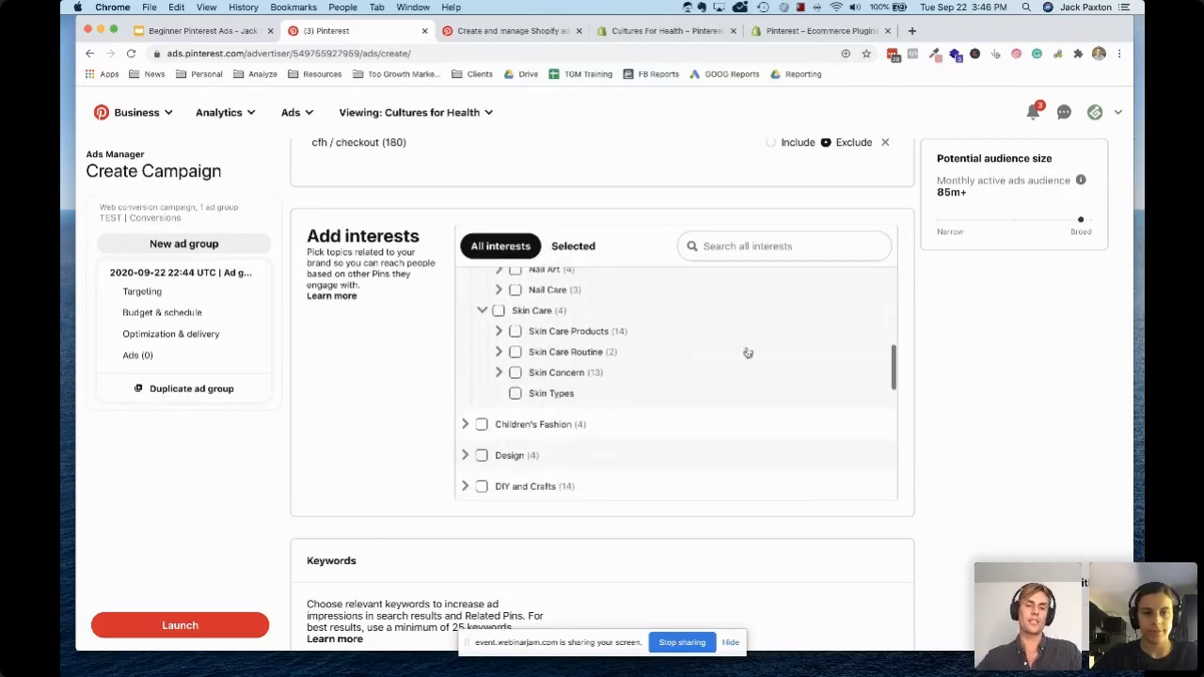
# Search the interests for "fashion", then clear the search to restore the full list
pyautogui.click(740, 250)
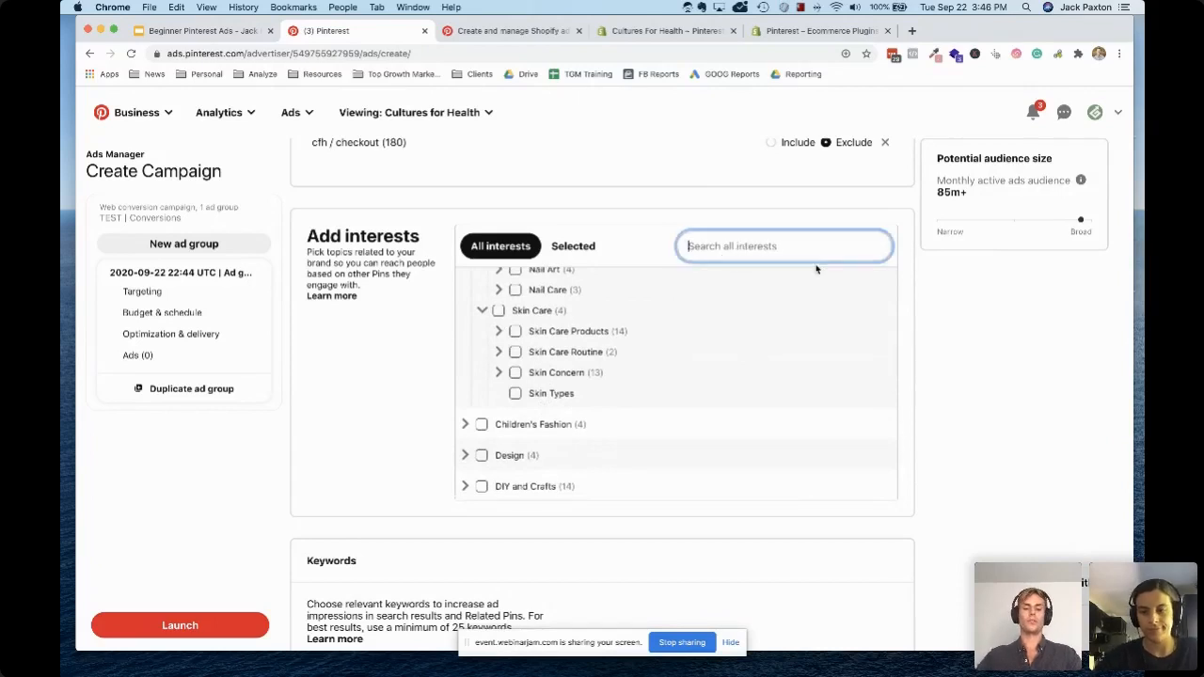
pyautogui.write('fashi')
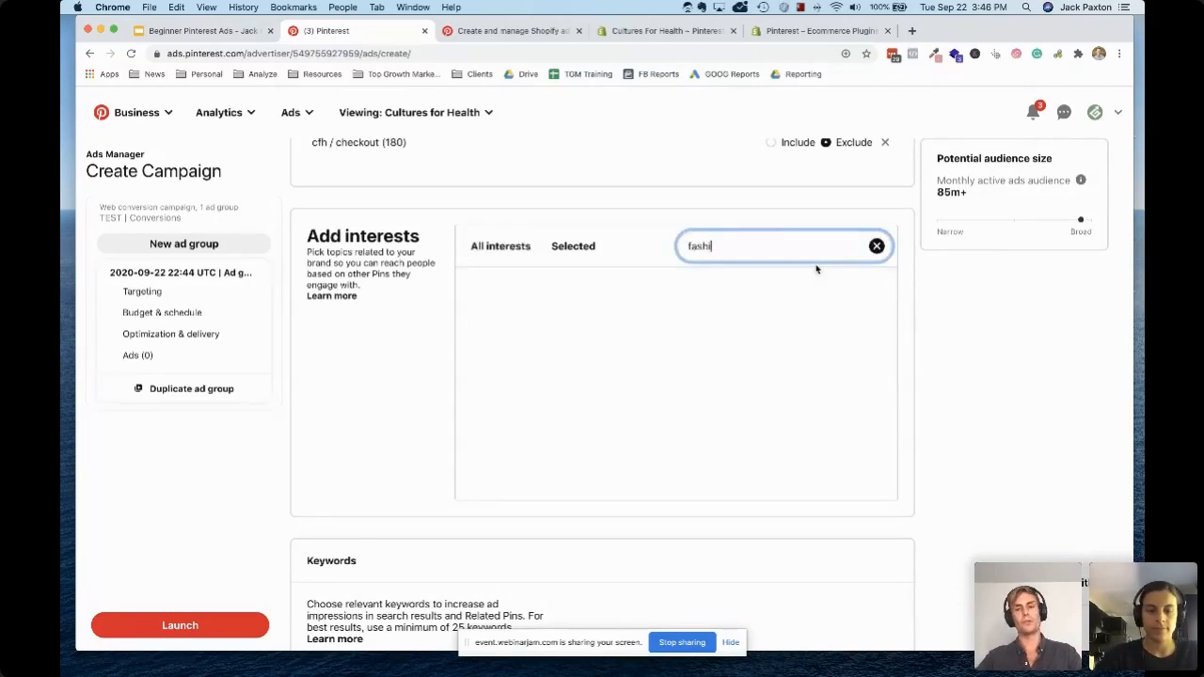
pyautogui.write('on')
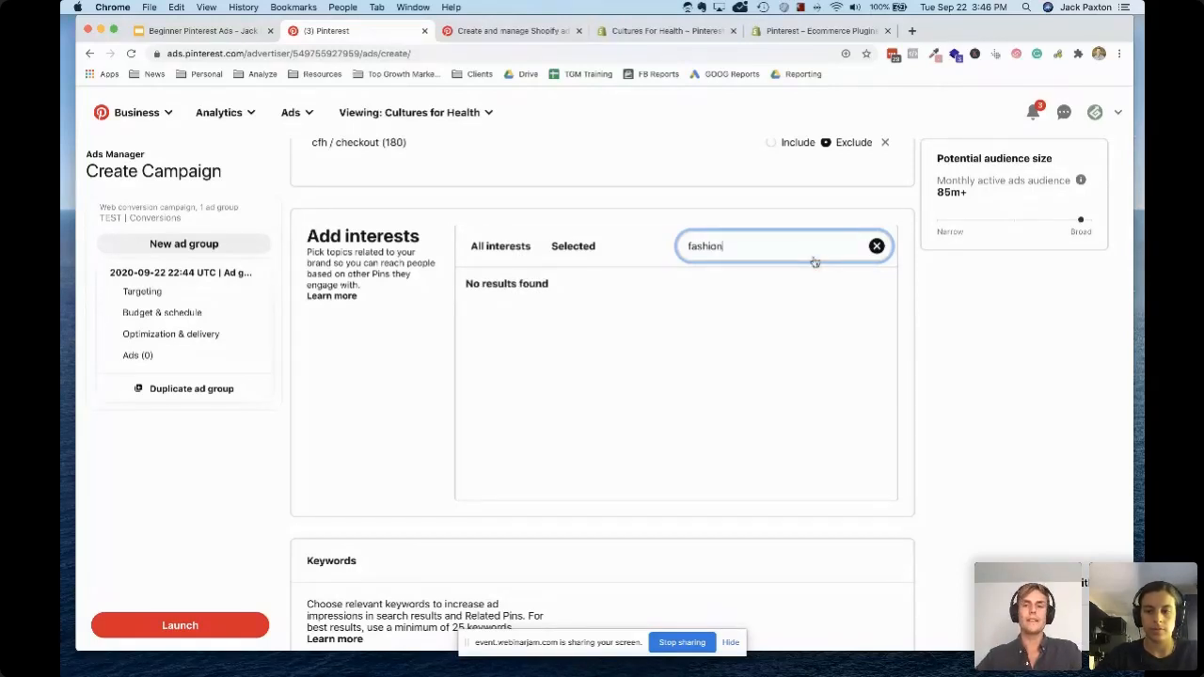
pyautogui.click(876, 245)
# Look through the remaining interest categories, from Finance and Food and Drinks to Women's Fashion
pyautogui.scroll(-5, 538, 384)
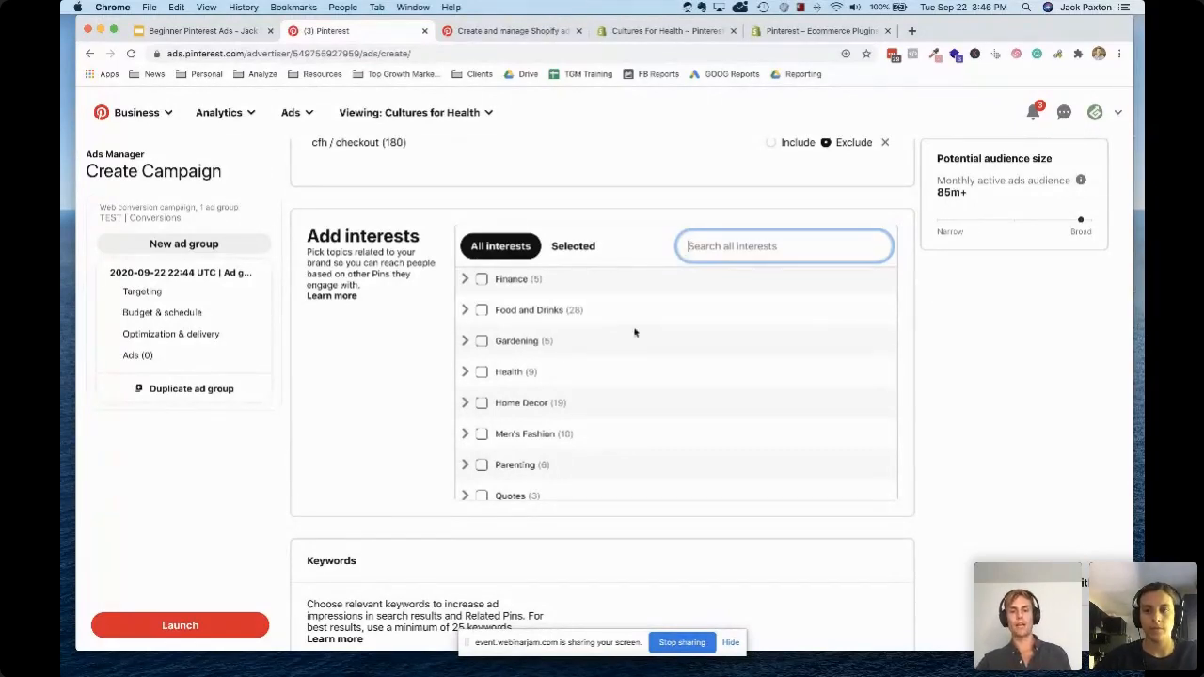
pyautogui.scroll(-5, 559, 457)
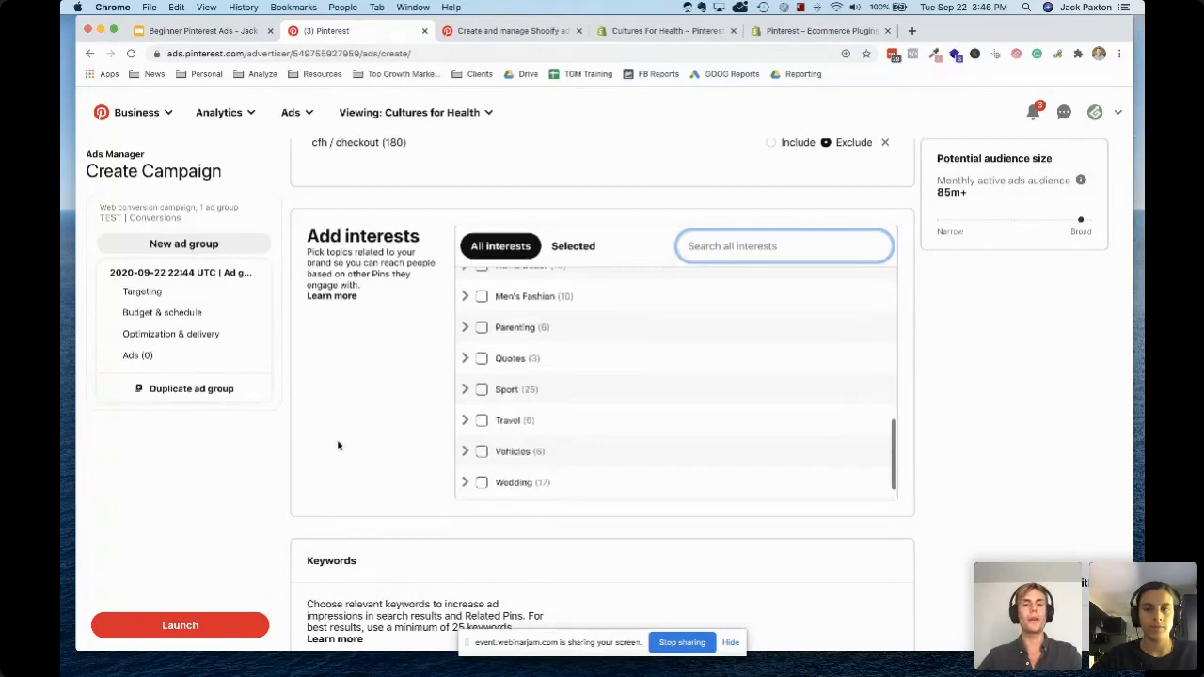
pyautogui.scroll(-1, 338, 445)
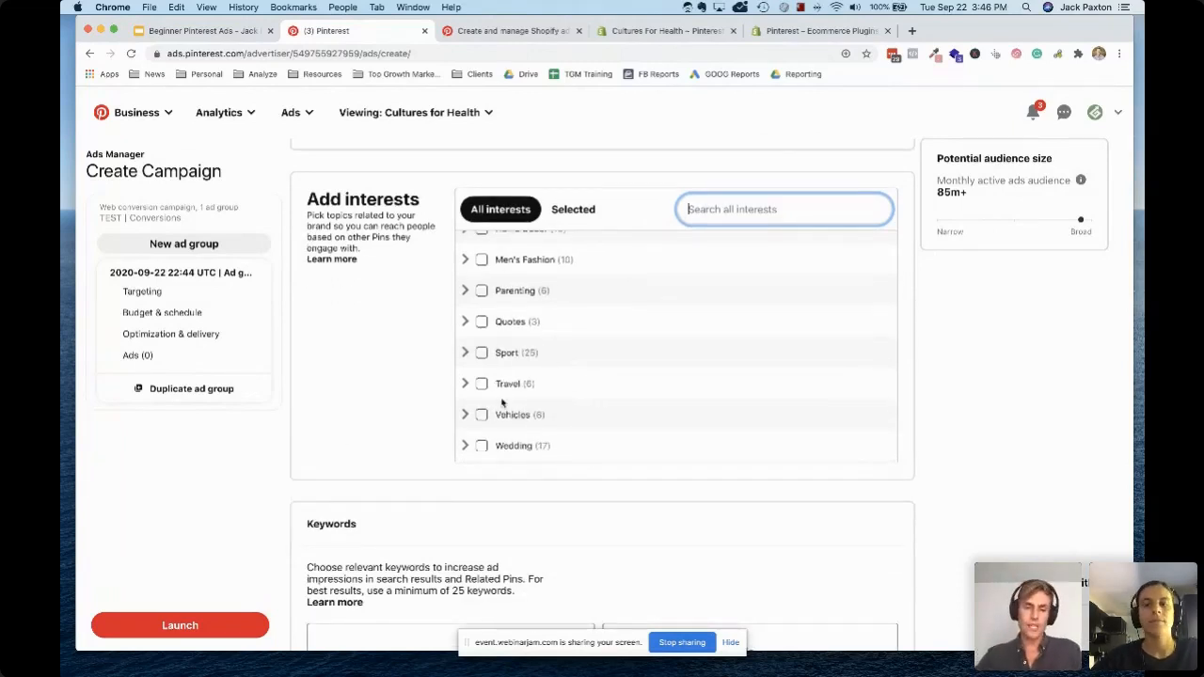
pyautogui.scroll(-2, 501, 402)
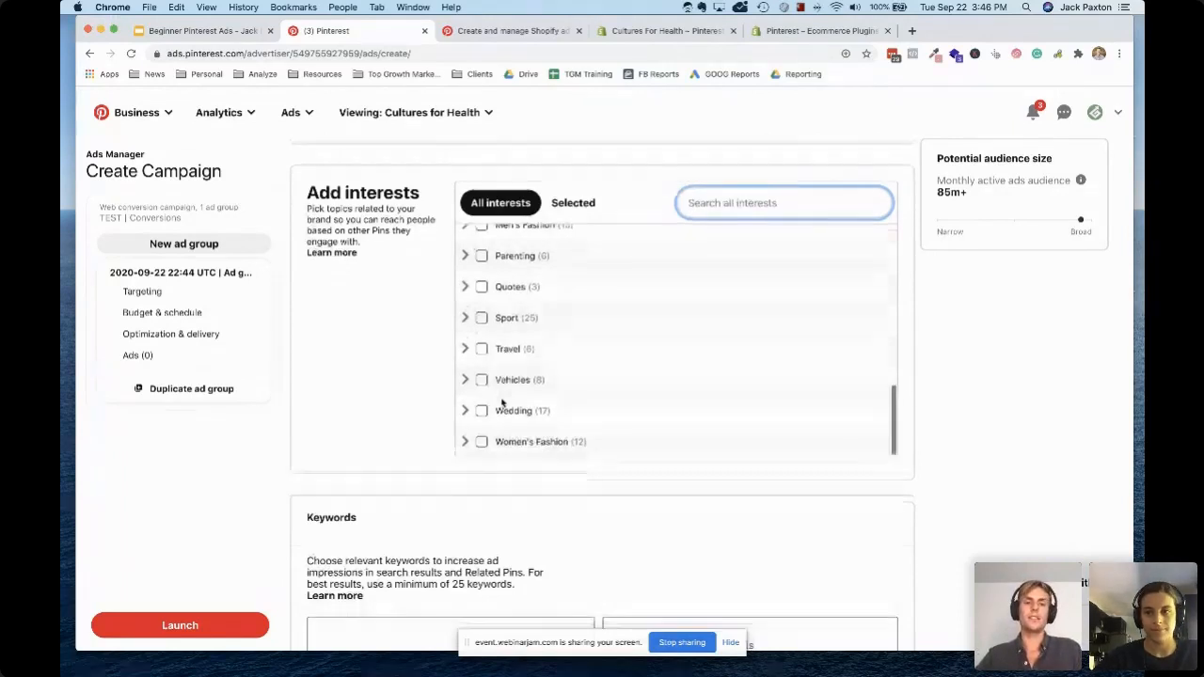
# Expand the Women's Fashion interest category, examine its subcategories from Dress to Women's Top, and collapse it again
pyautogui.scroll(-5, 501, 401)
pyautogui.click(467, 233)
pyautogui.scroll(3, 414, 242)
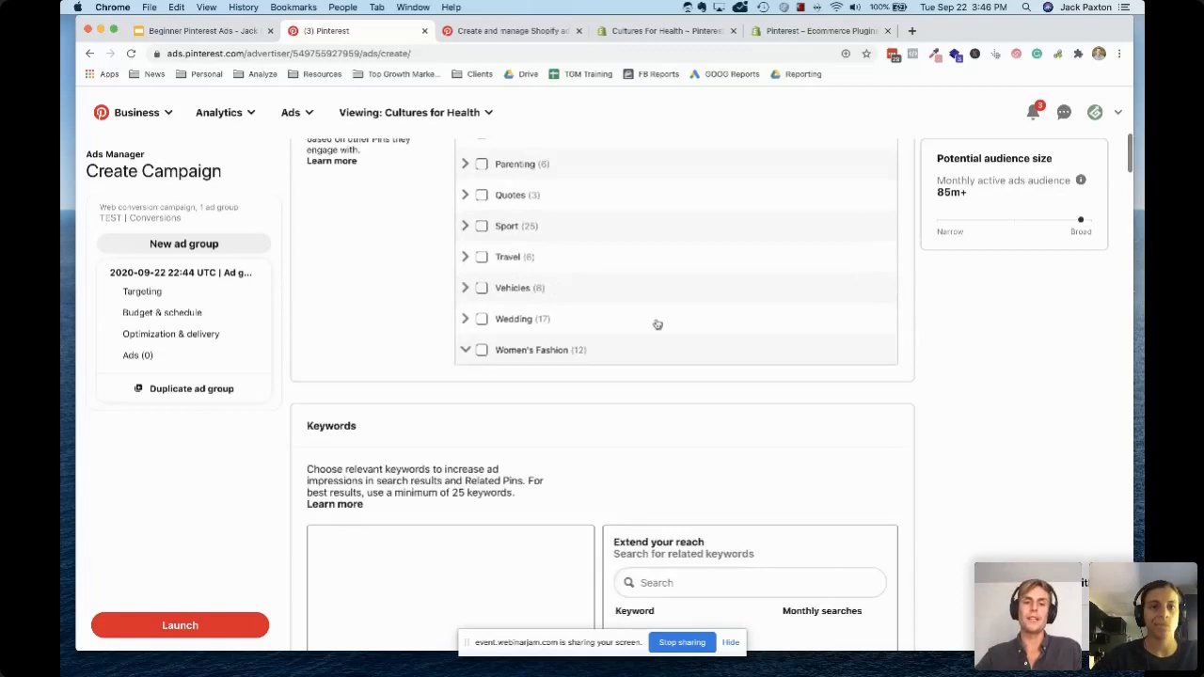
pyautogui.scroll(-5, 658, 325)
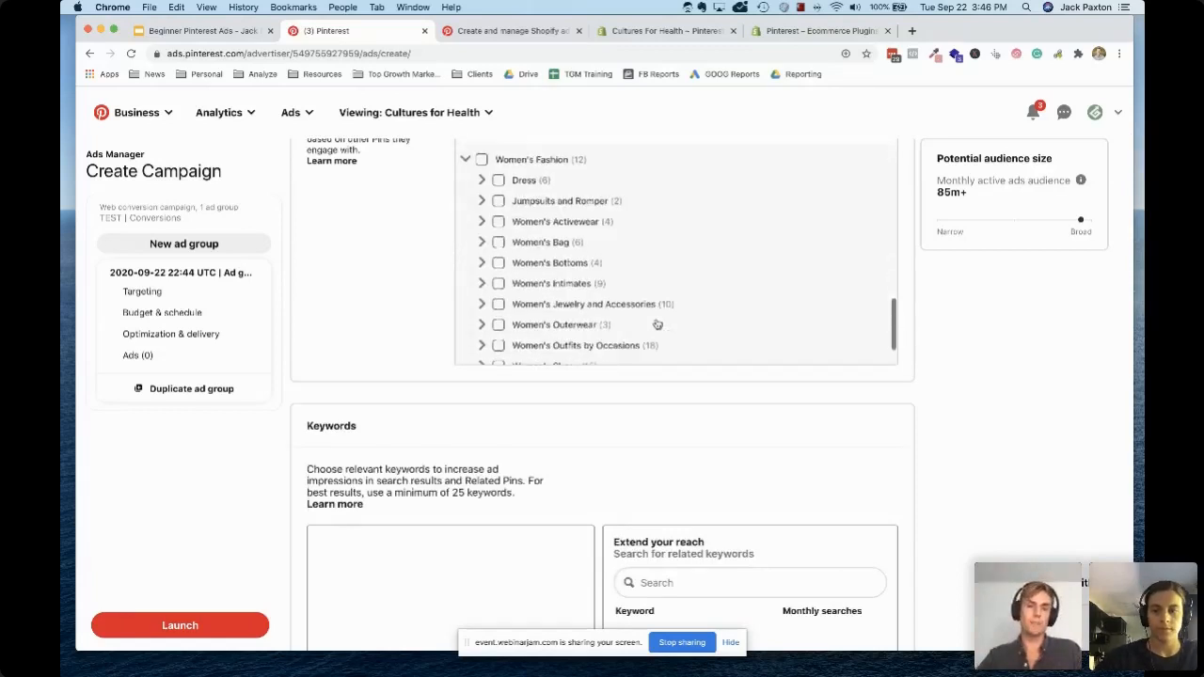
pyautogui.scroll(2, 416, 255)
pyautogui.scroll(-1, 589, 314)
pyautogui.scroll(1, 590, 315)
pyautogui.scroll(-1, 405, 321)
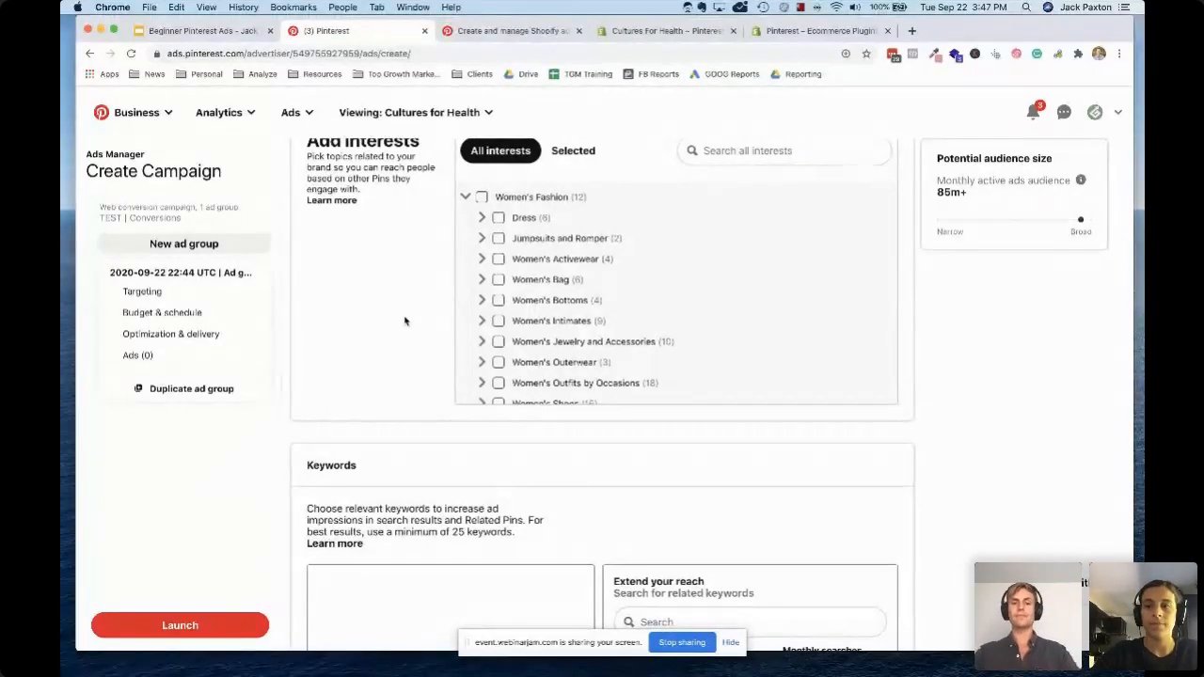
pyautogui.scroll(-1, 505, 320)
pyautogui.scroll(-1, 504, 320)
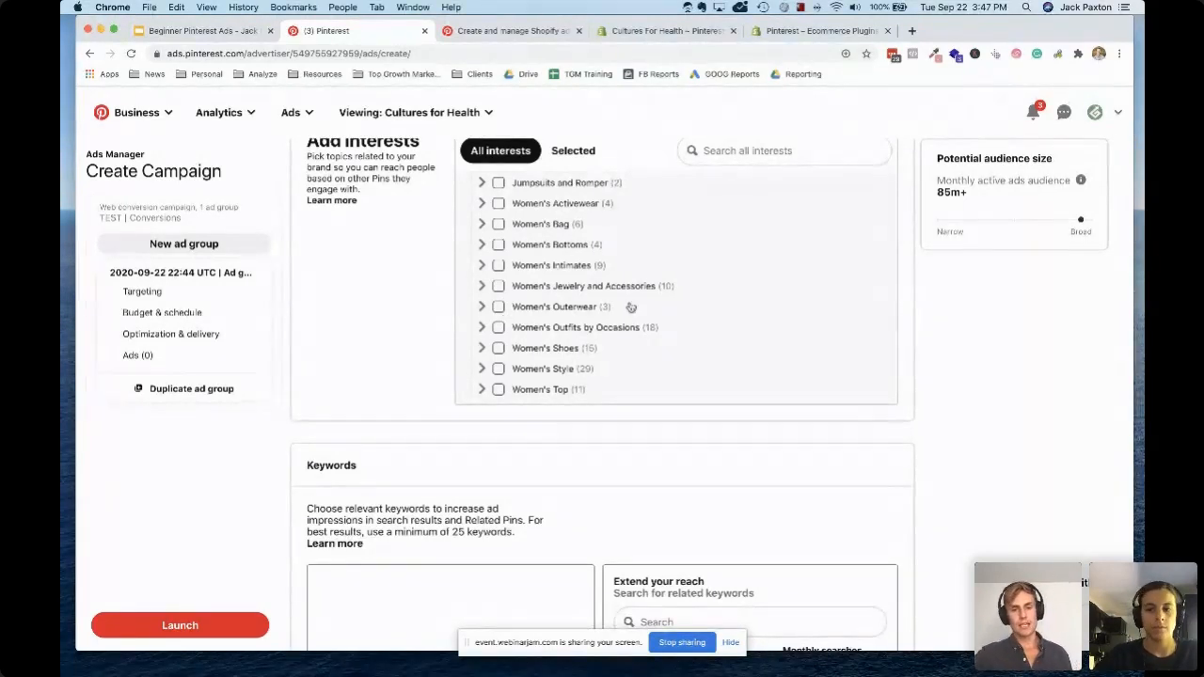
pyautogui.scroll(3, 637, 280)
pyautogui.scroll(2, 602, 279)
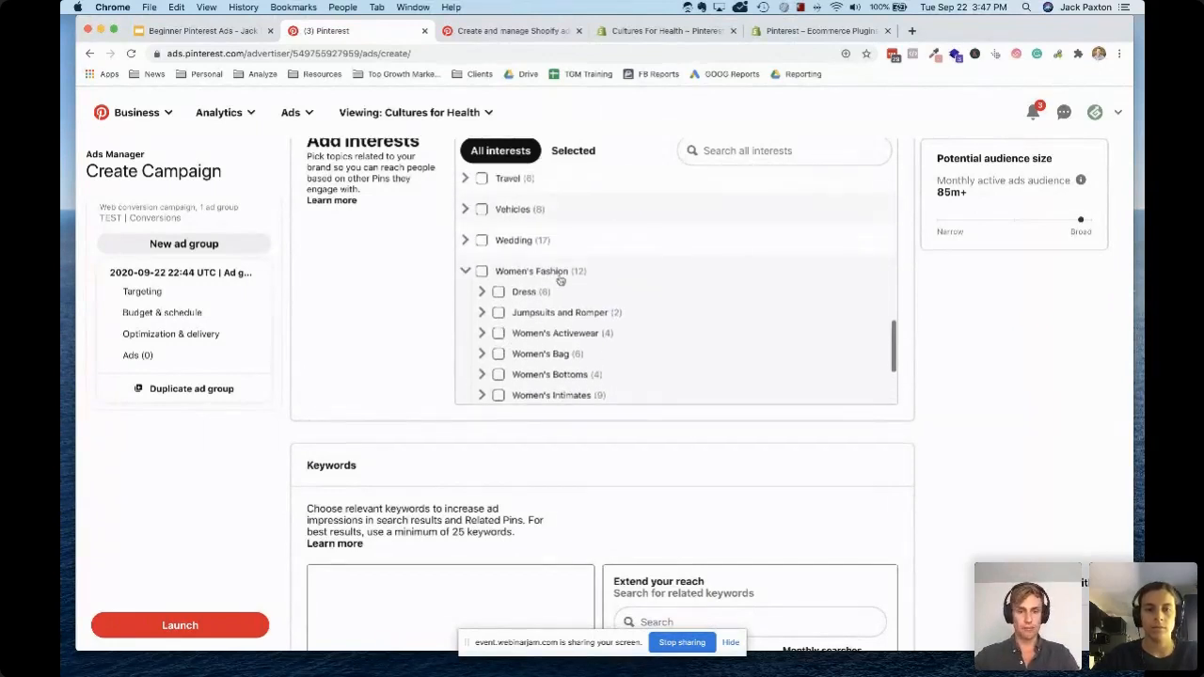
pyautogui.click(467, 272)
# Look back over the top-level interest categories, from Architecture and Beauty through Food and Drinks to Vehicles
pyautogui.scroll(5, 535, 314)
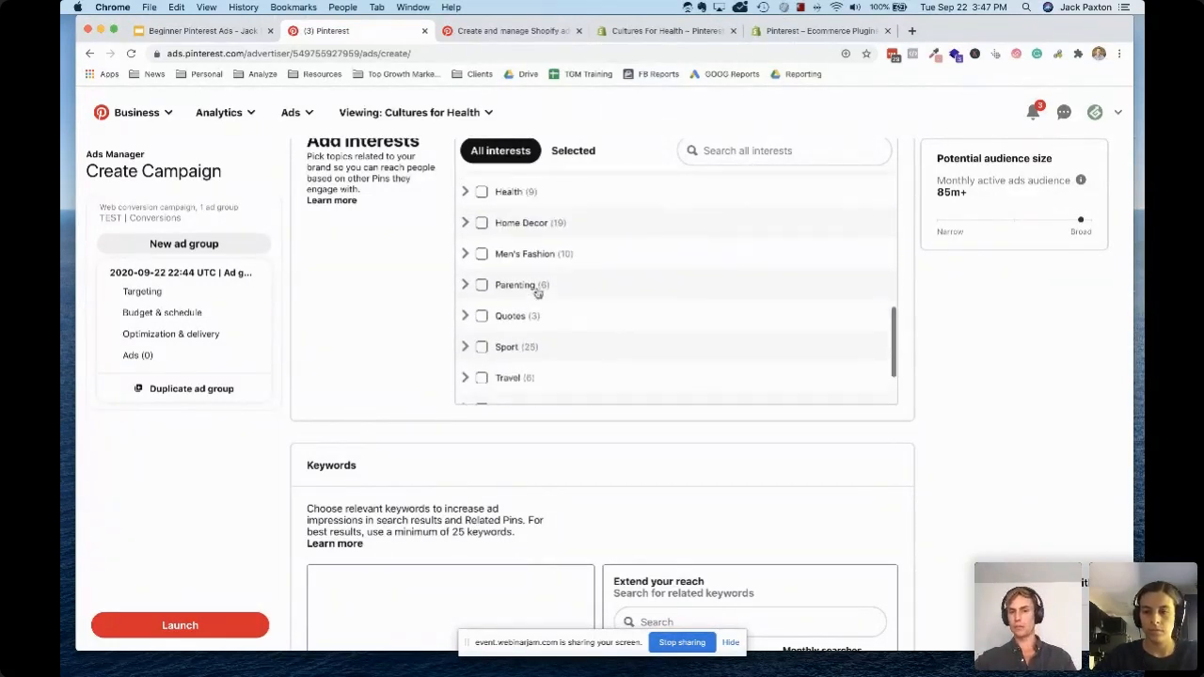
pyautogui.scroll(4, 536, 291)
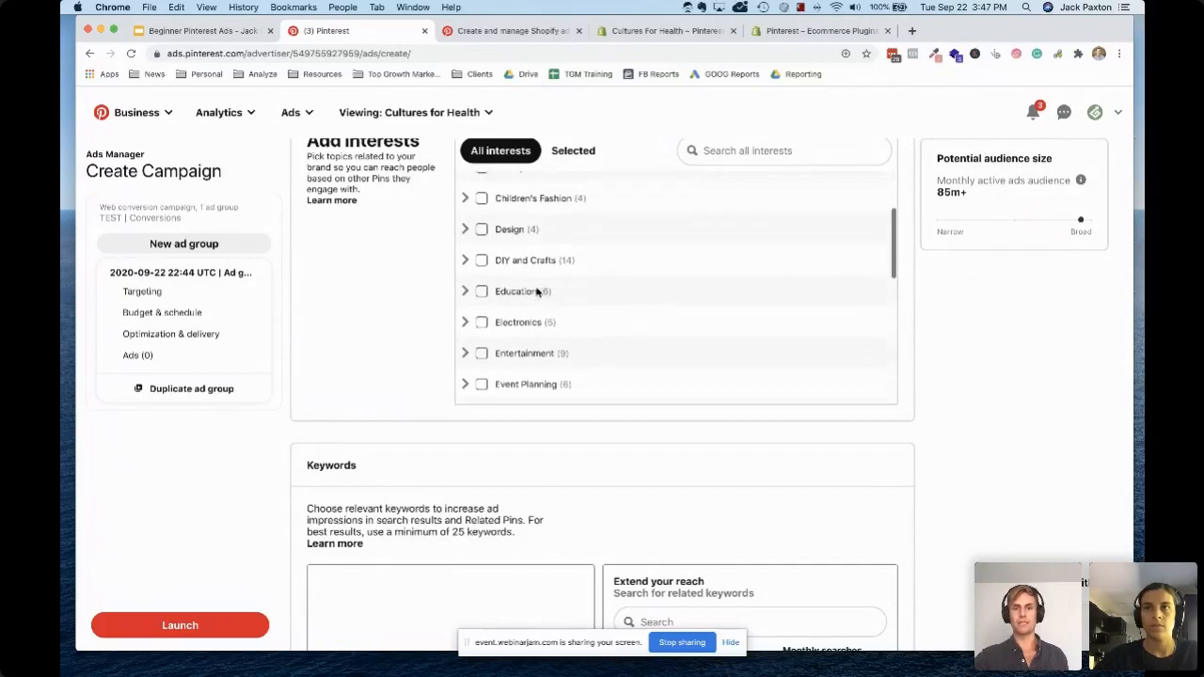
pyautogui.scroll(3, 536, 292)
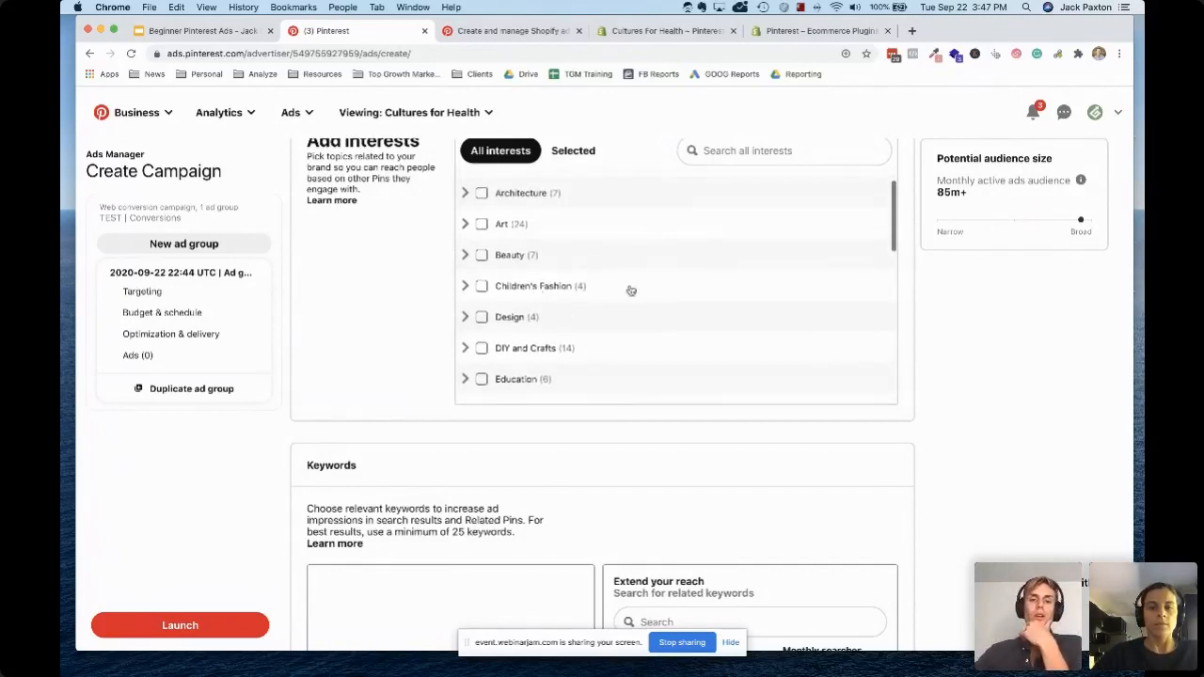
pyautogui.scroll(-6, 648, 337)
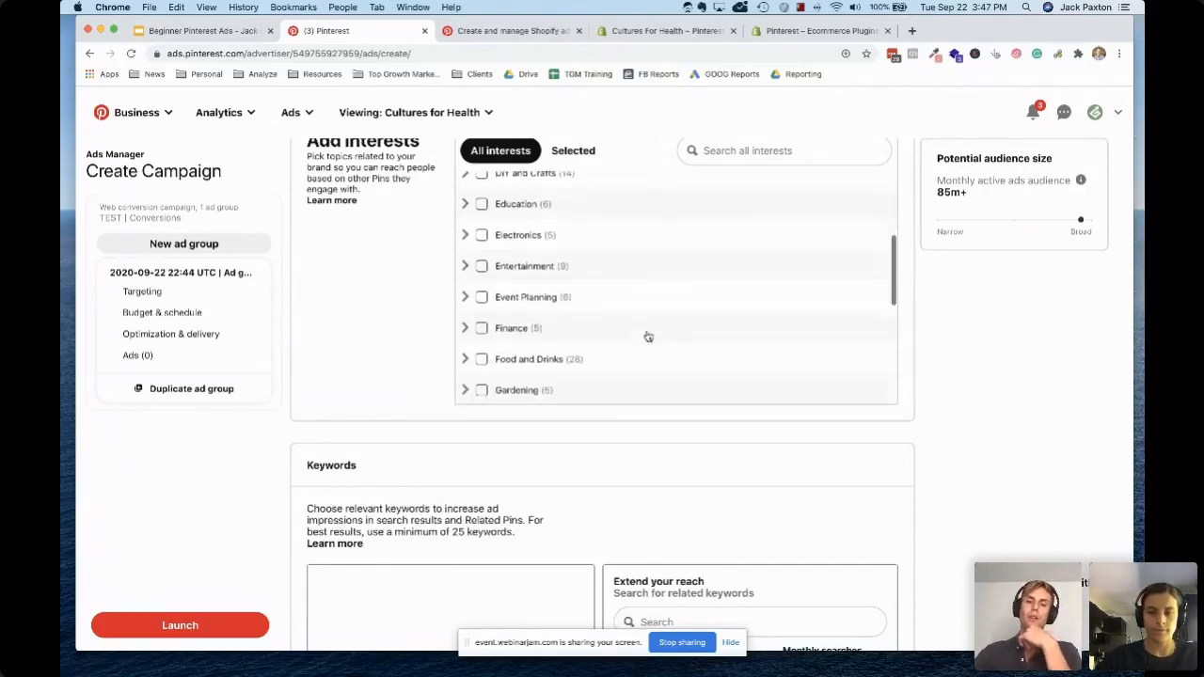
pyautogui.scroll(-1, 621, 311)
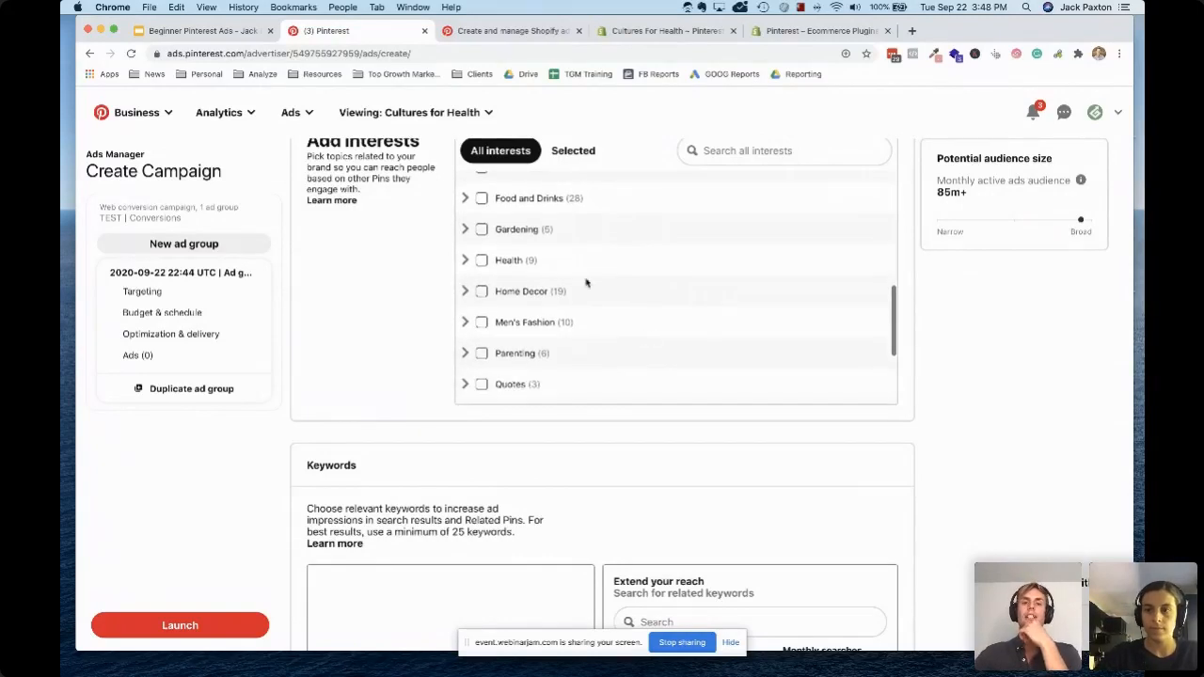
pyautogui.scroll(-3, 592, 275)
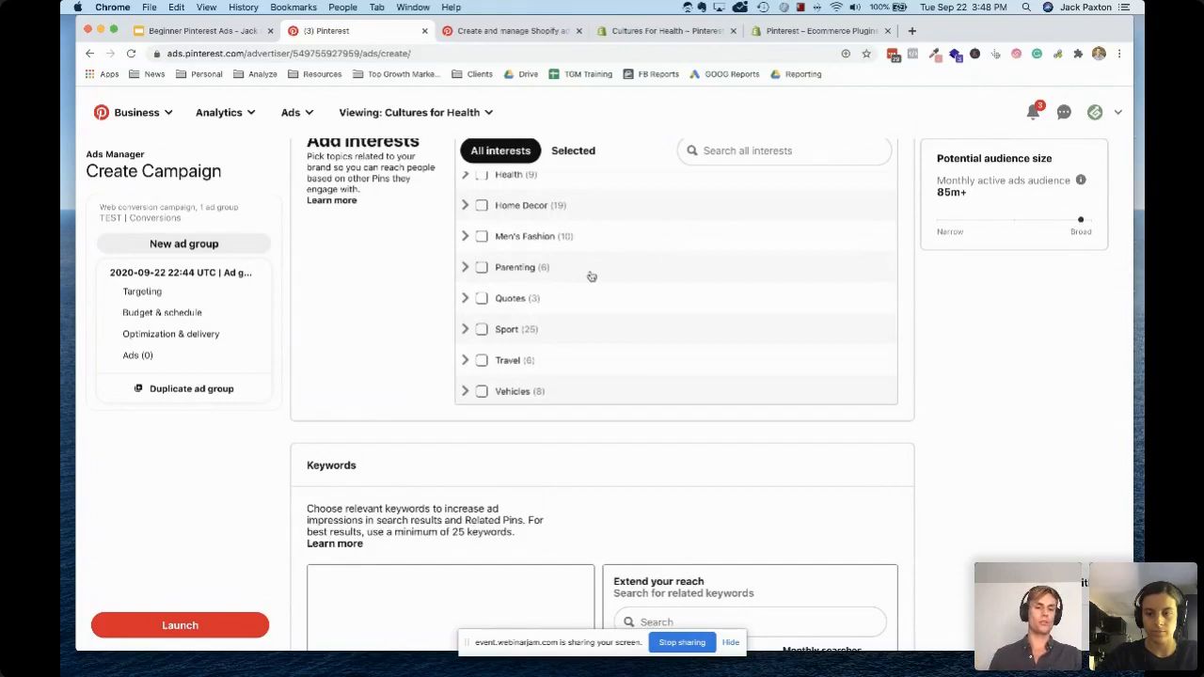
# Examine the ad group's keyword section, demographic settings and excluded audiences around the interest list
pyautogui.scroll(-3, 367, 324)
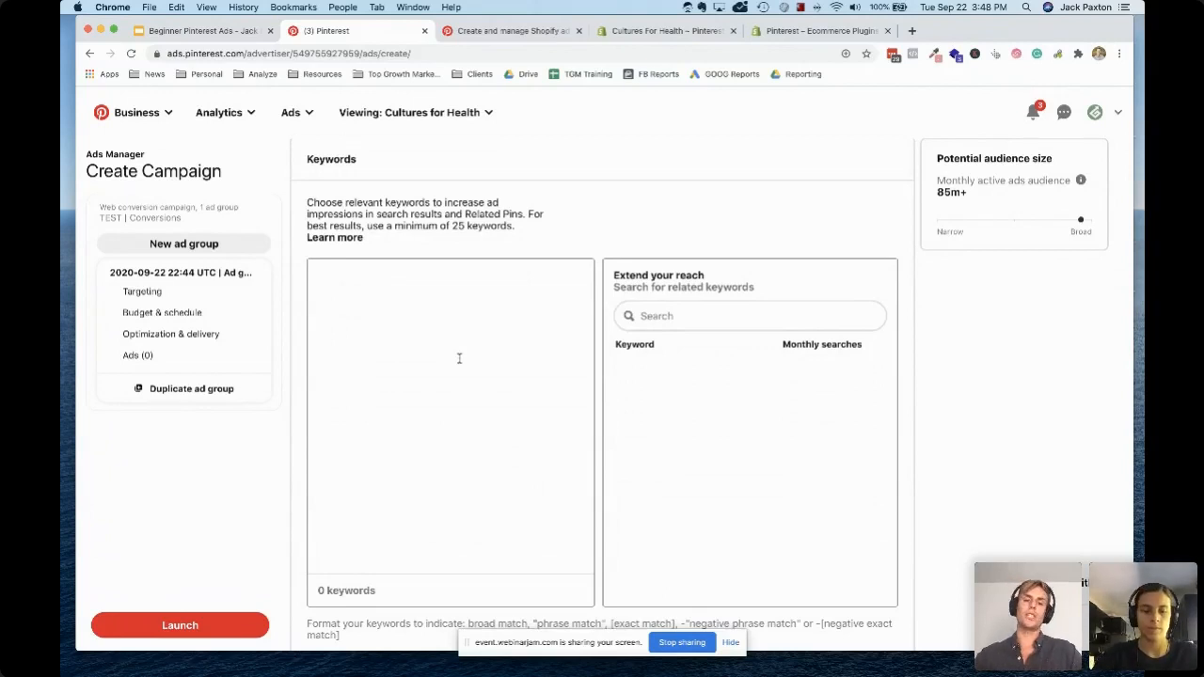
pyautogui.scroll(-5, 459, 358)
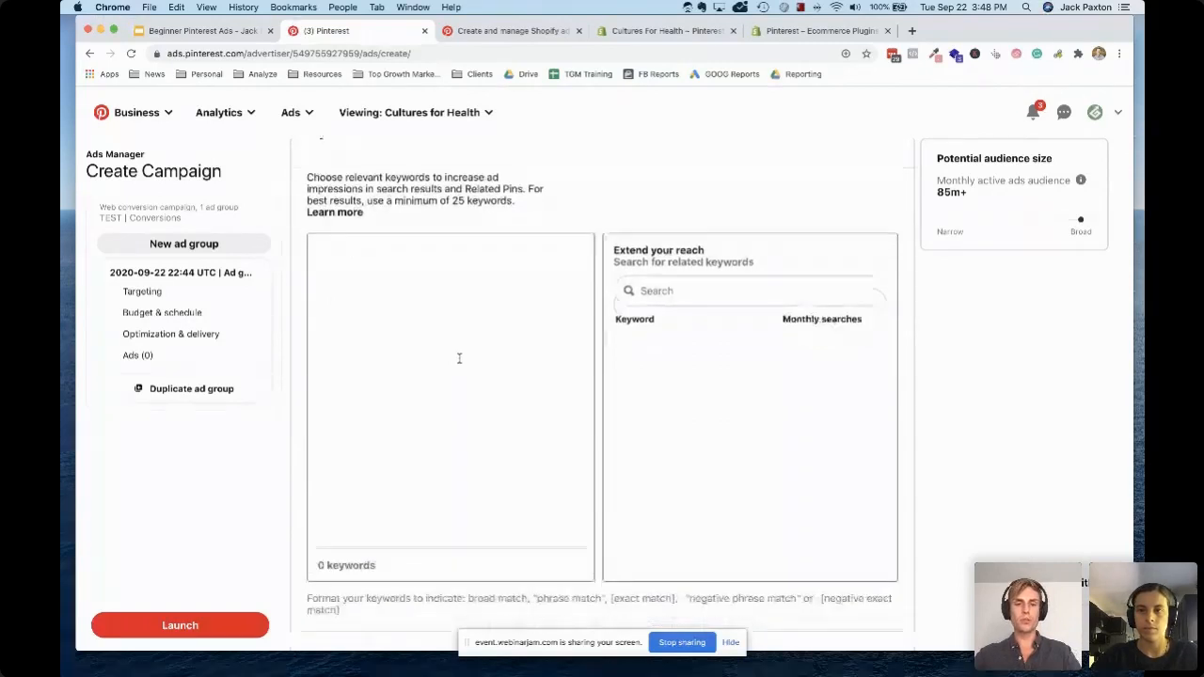
pyautogui.scroll(-5, 458, 358)
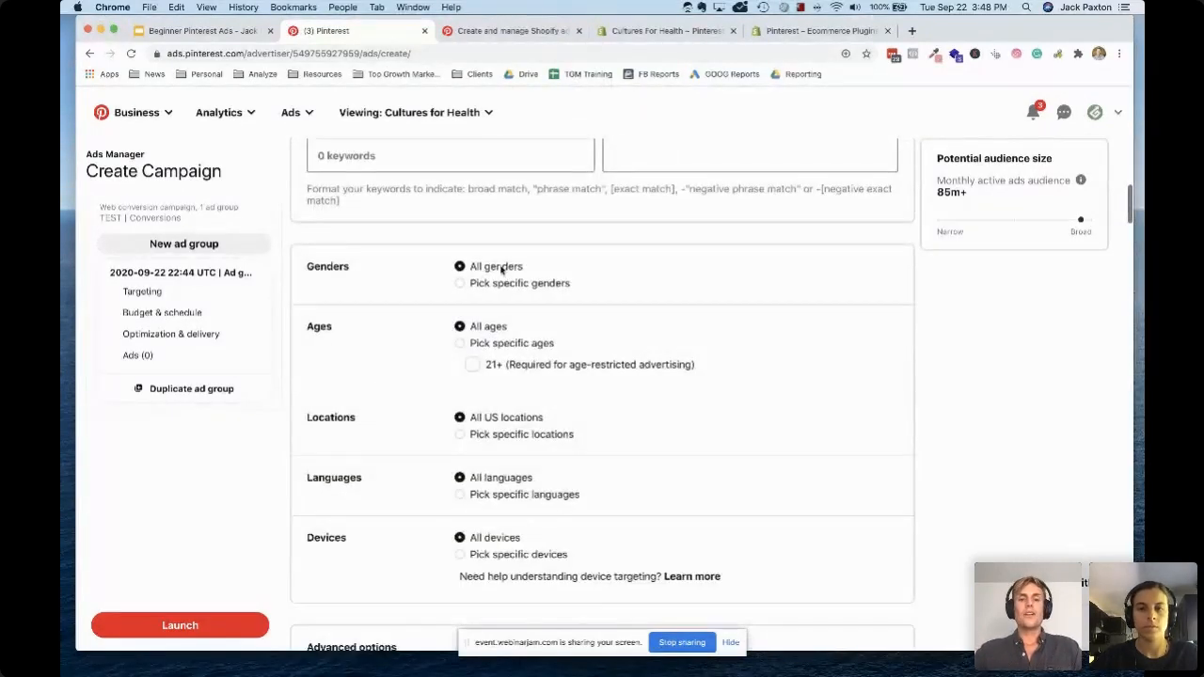
pyautogui.scroll(15, 774, 288)
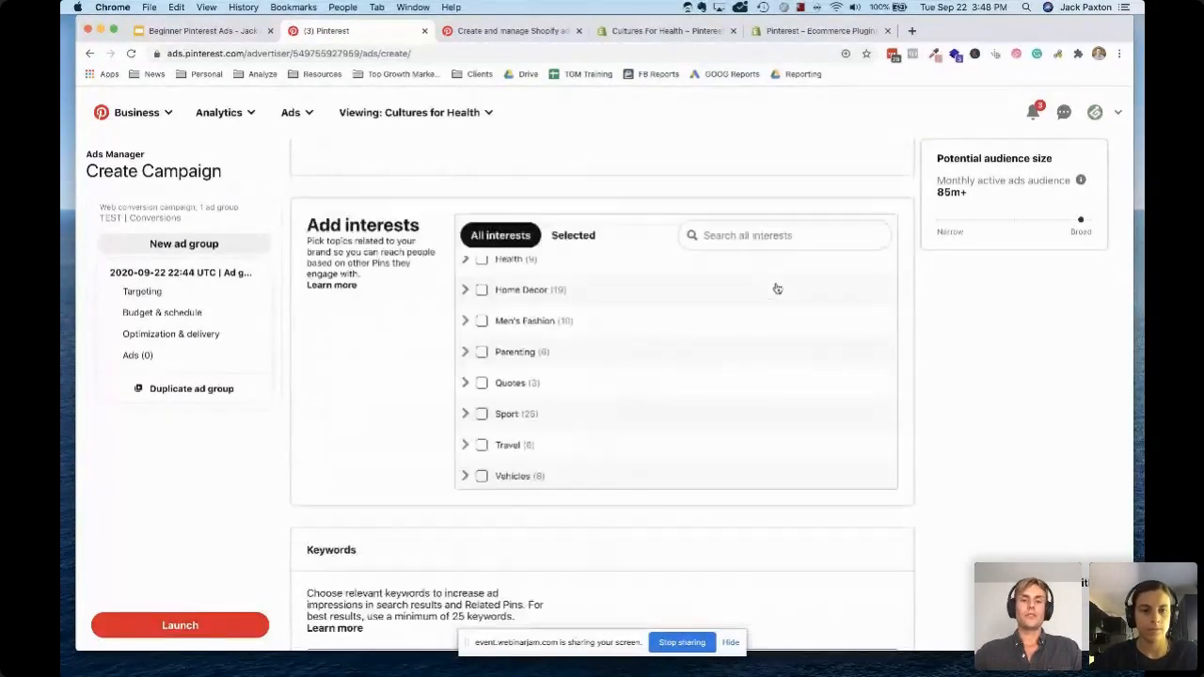
pyautogui.scroll(-8, 564, 541)
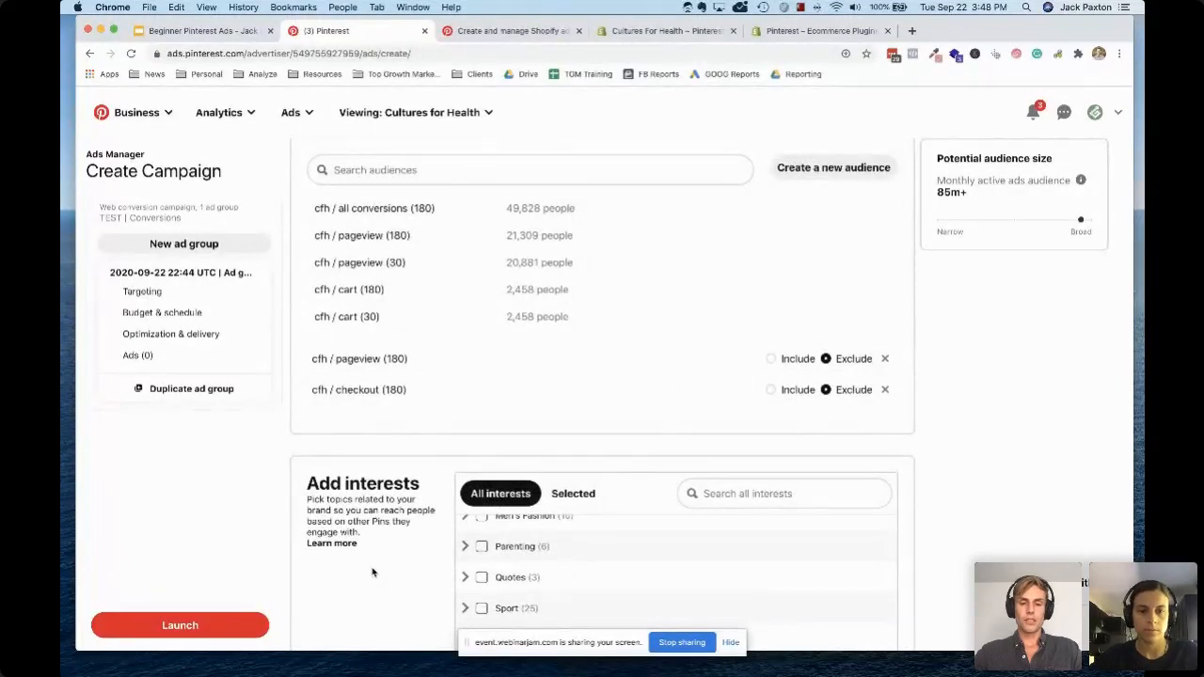
# Expand Women's Fashion in the interest list and its Dress subcategory to show the more specific dress interests
pyautogui.scroll(-2, 560, 506)
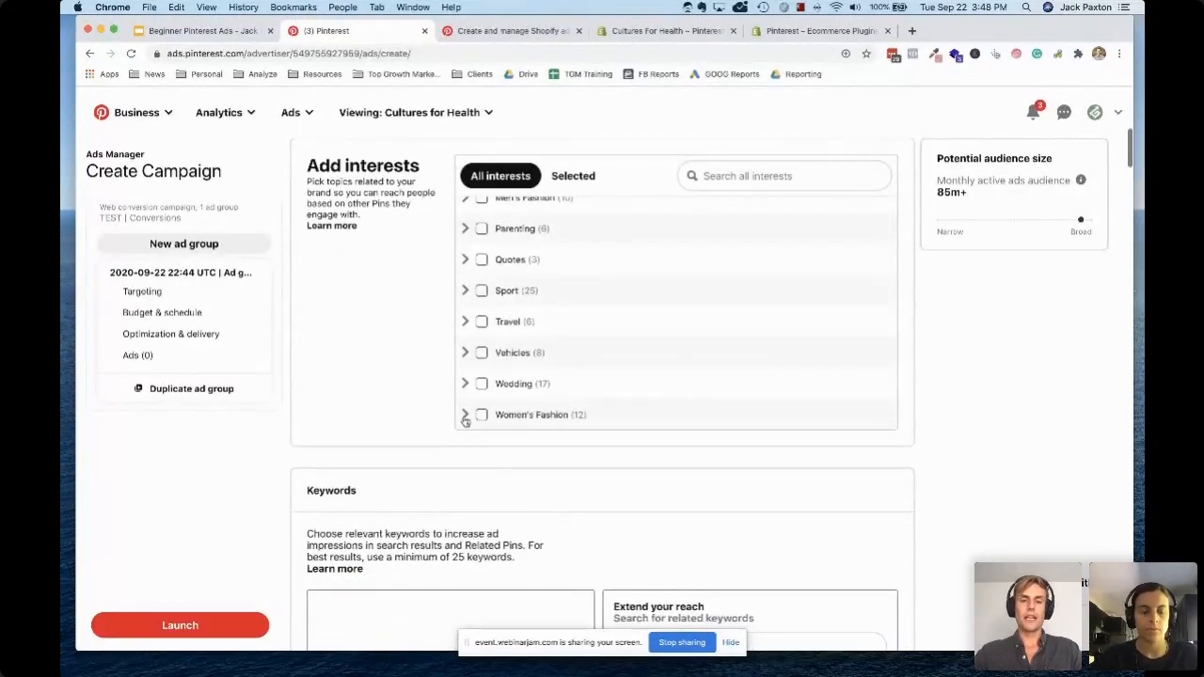
pyautogui.click(595, 409)
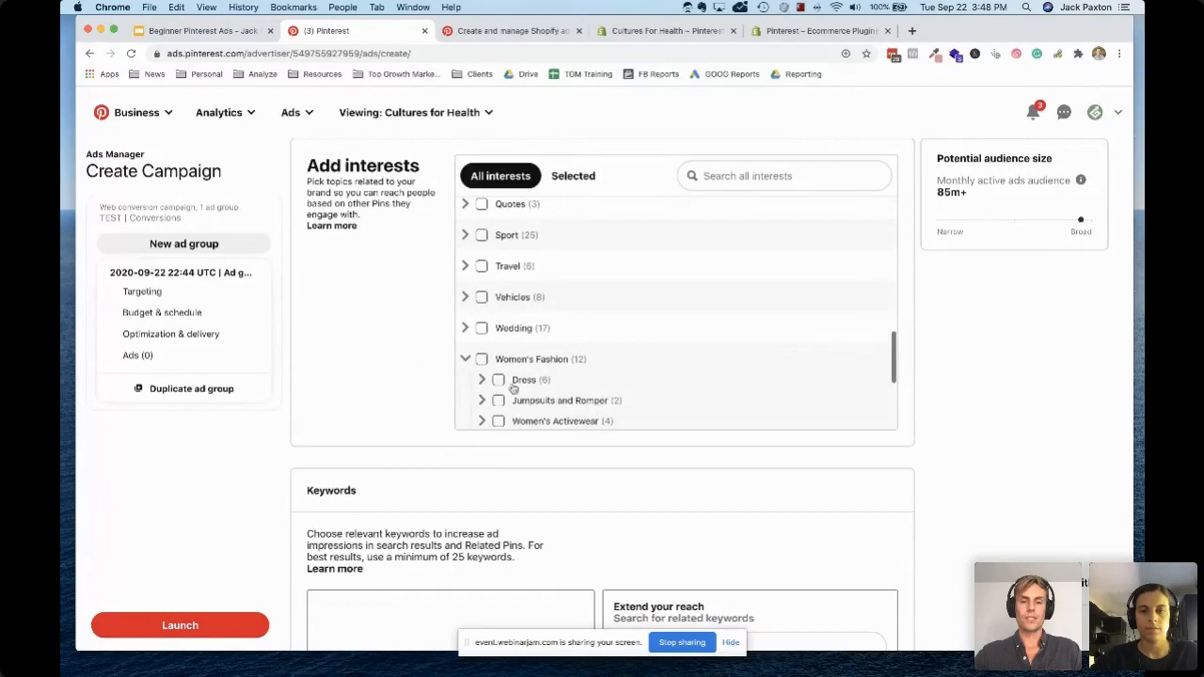
pyautogui.scroll(-2, 514, 389)
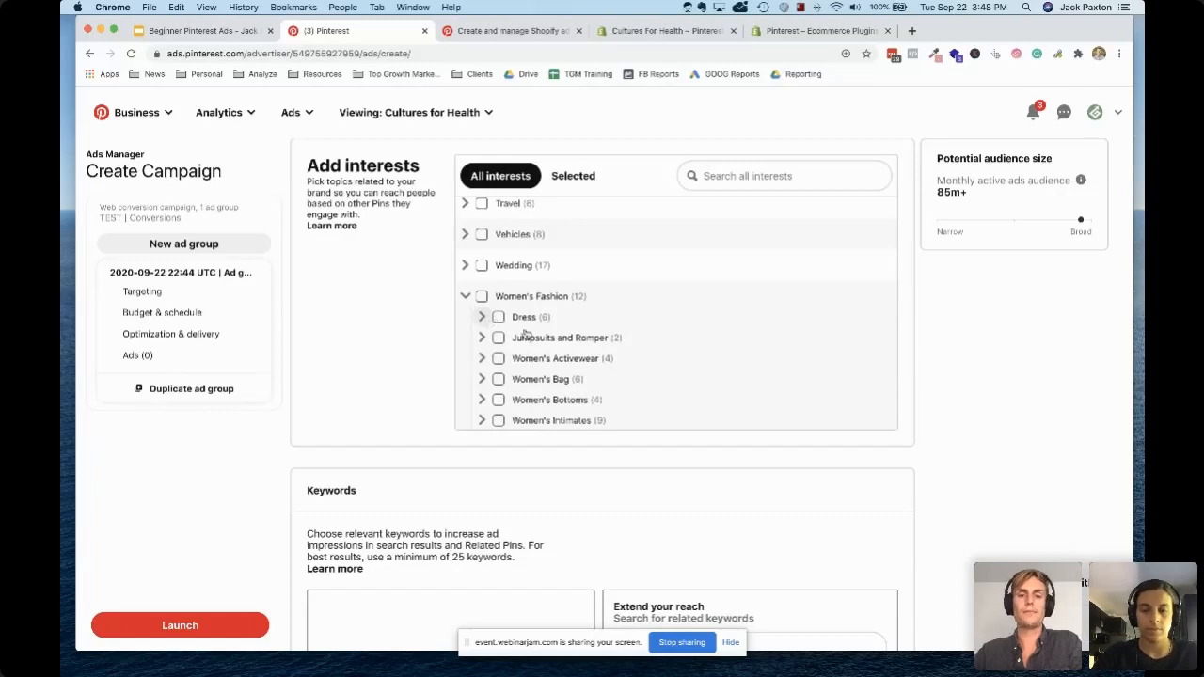
pyautogui.click(525, 329)
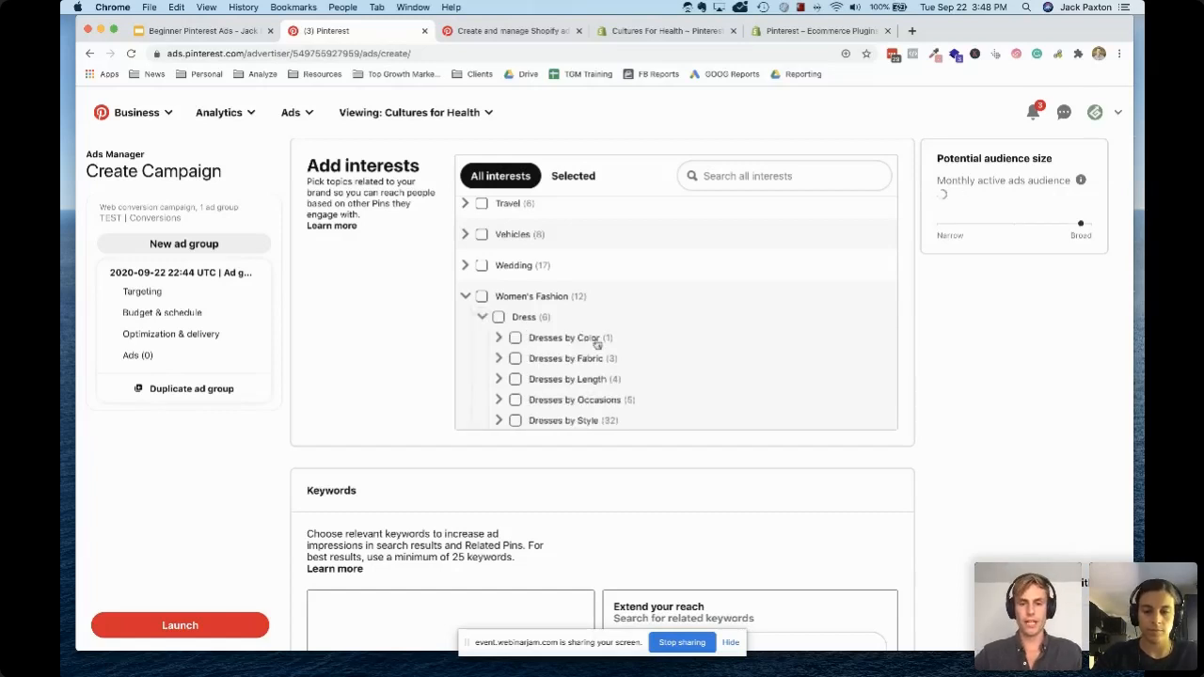
pyautogui.scroll(-1, 597, 344)
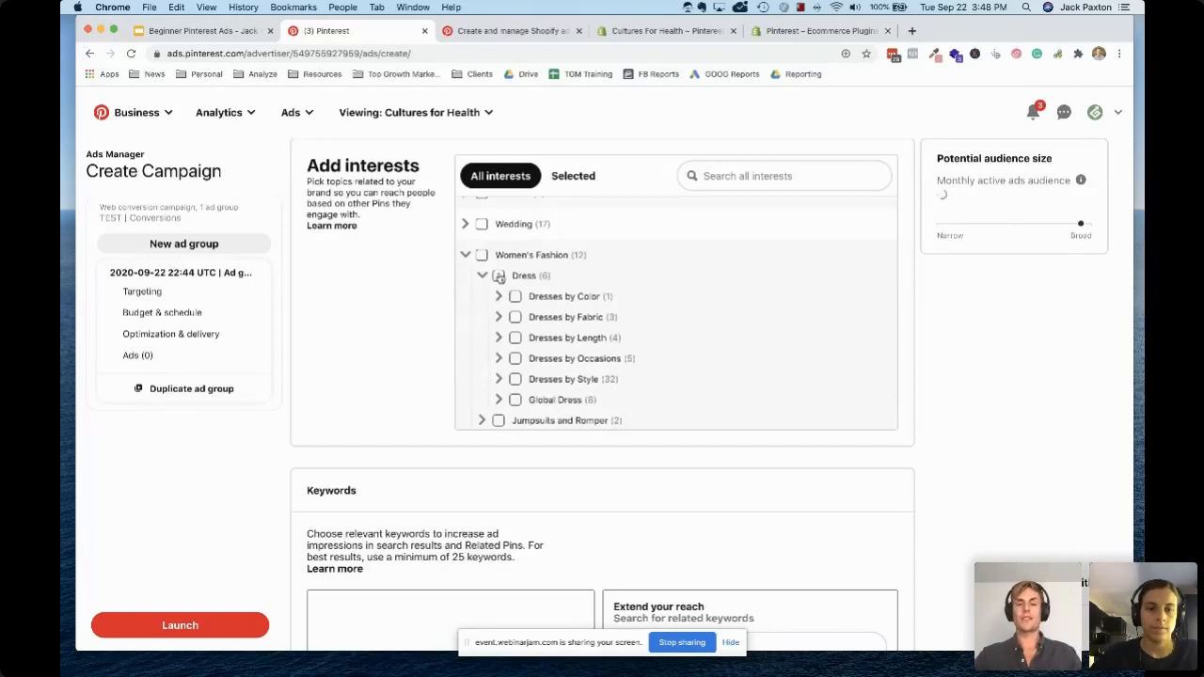
# Expand the Wedding interest category to examine its subcategories, and collapse it again
pyautogui.click(464, 224)
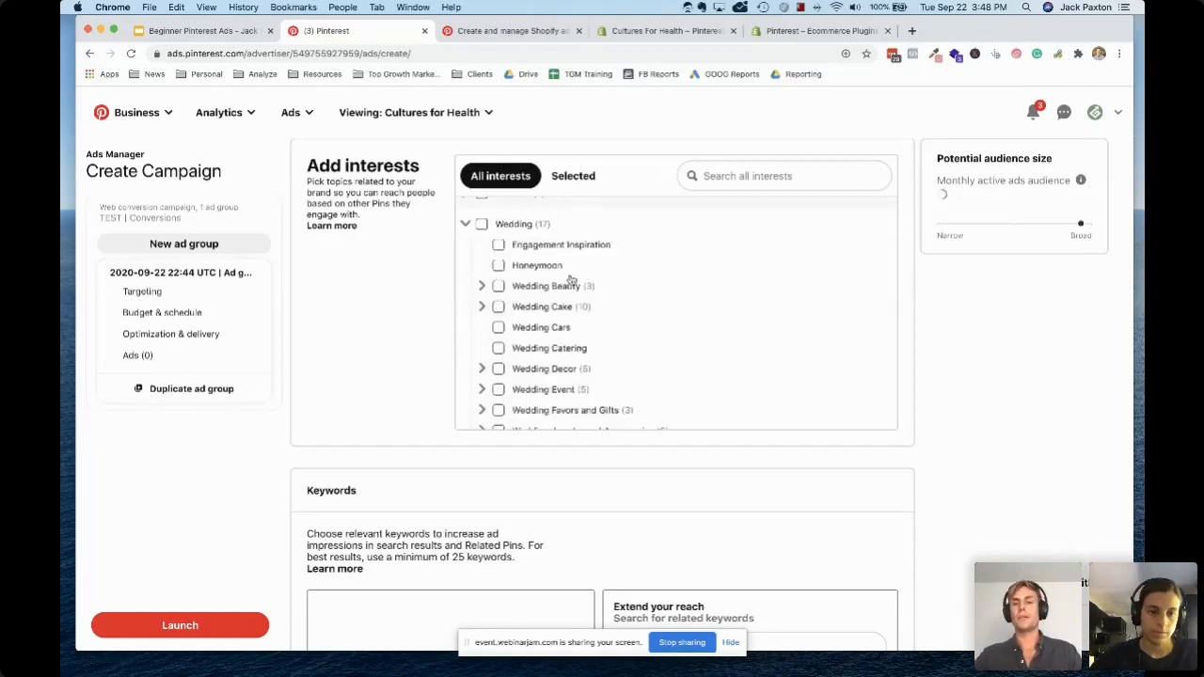
pyautogui.scroll(1, 520, 260)
pyautogui.scroll(1, 519, 259)
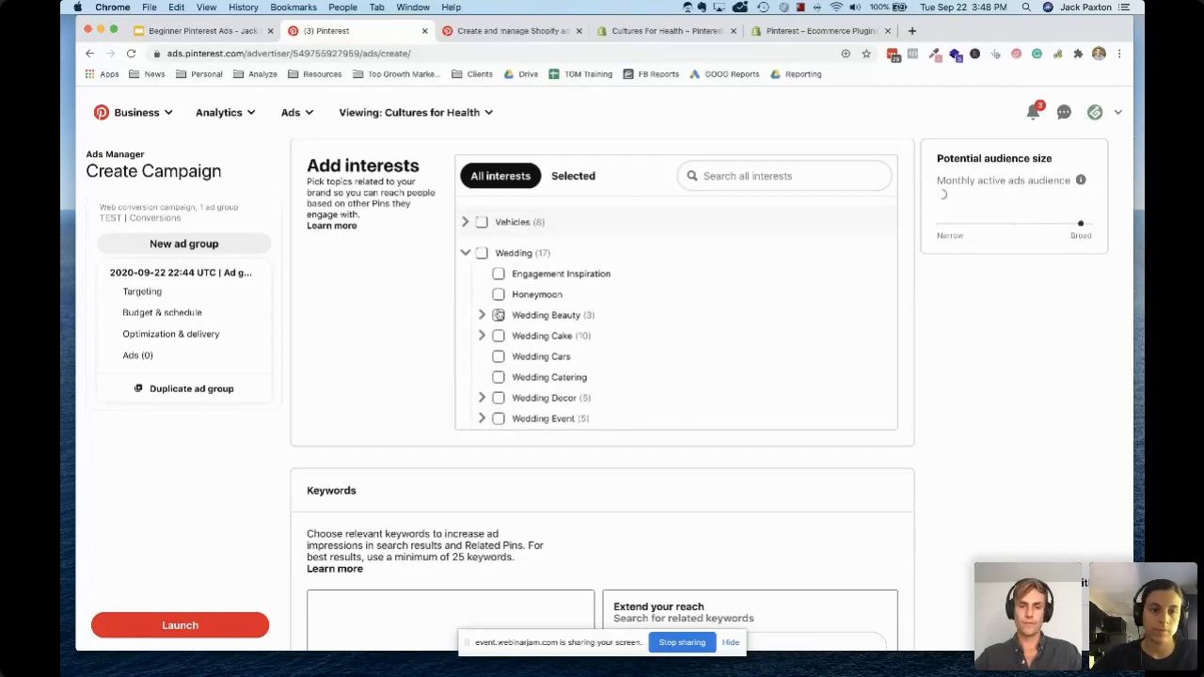
pyautogui.scroll(1, 498, 315)
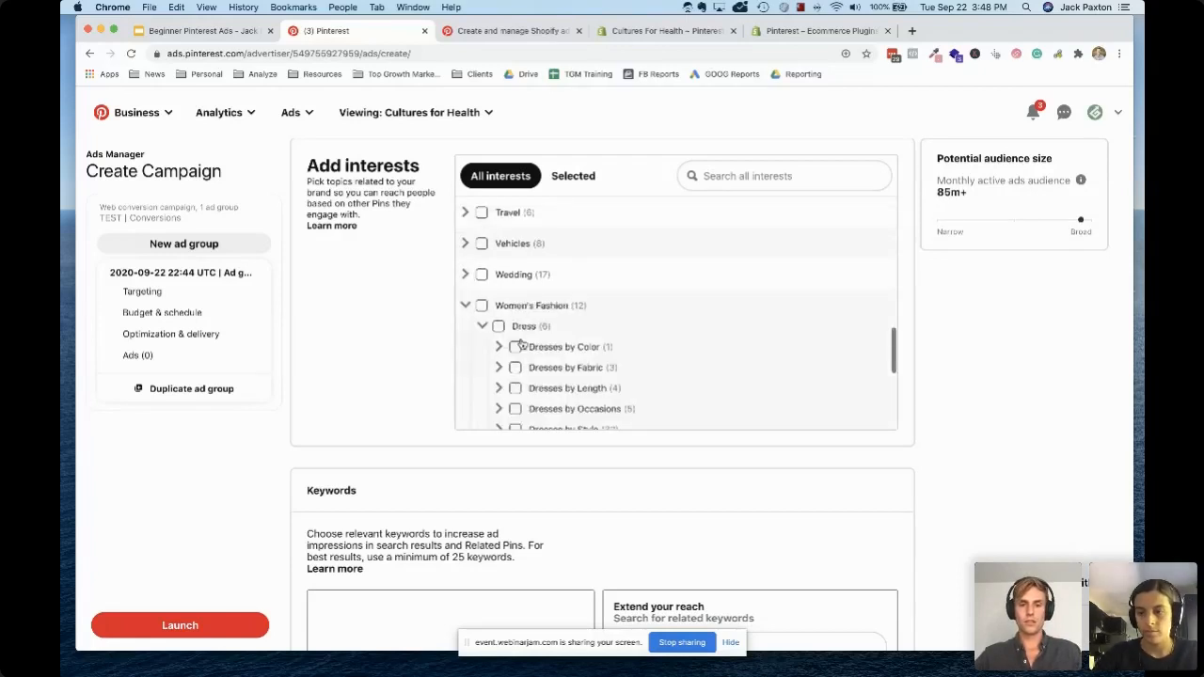
# Add the Dress interest under Women's Fashion to the ad group's targeting
pyautogui.scroll(-1, 518, 344)
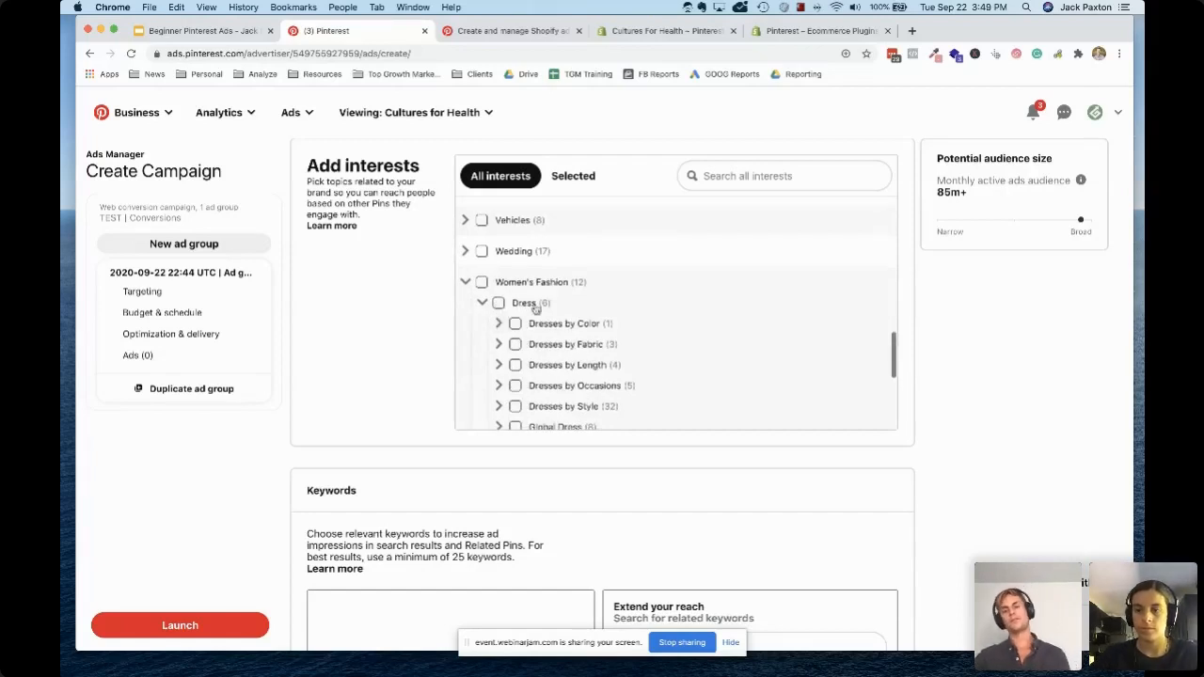
pyautogui.click(533, 305)
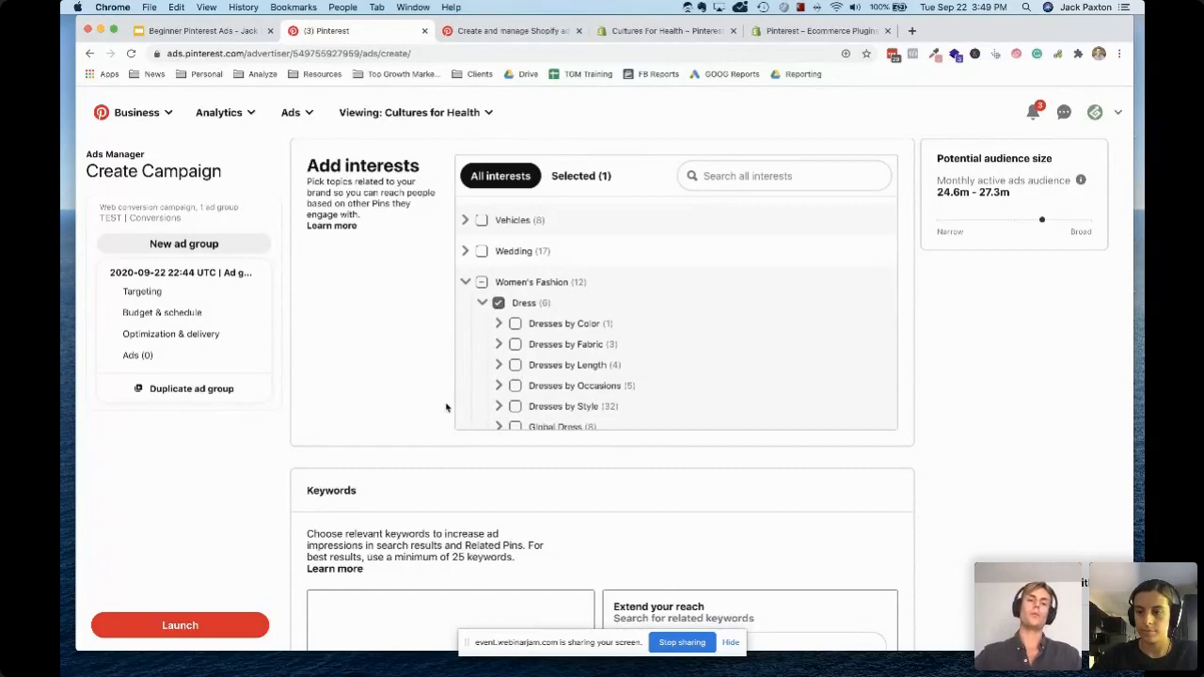
# Restrict the ad group's gender targeting to Female only, excluding Male and Unspecified
pyautogui.scroll(-3, 390, 457)
pyautogui.scroll(-8, 390, 456)
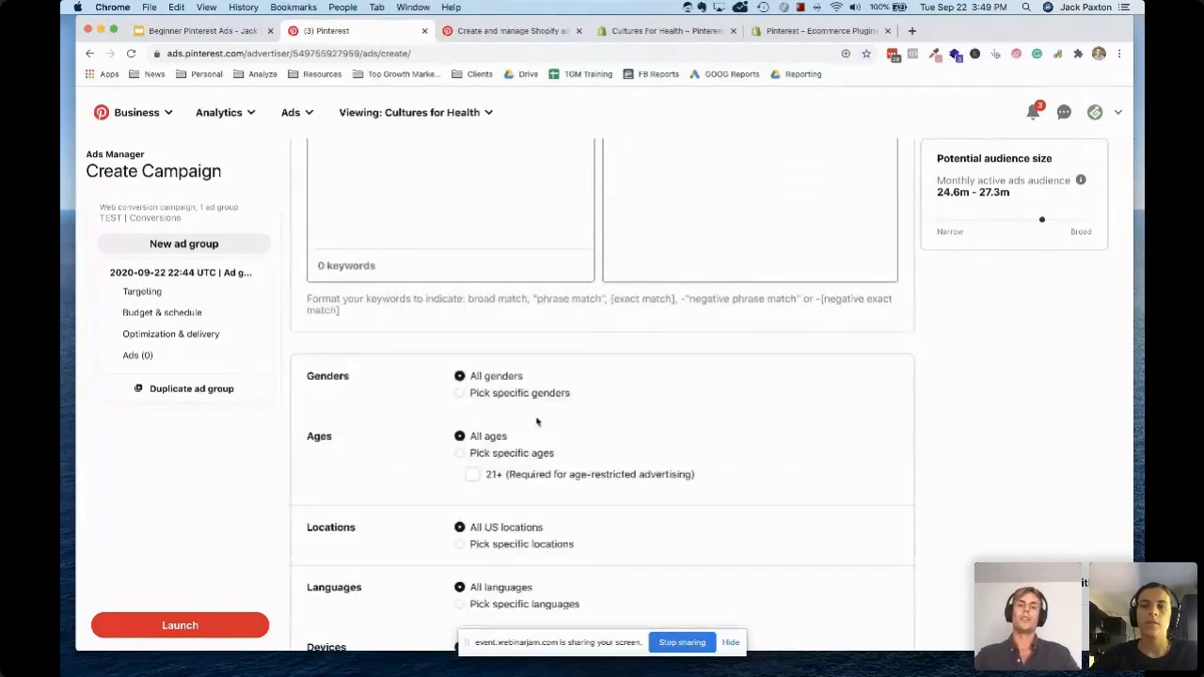
pyautogui.click(485, 396)
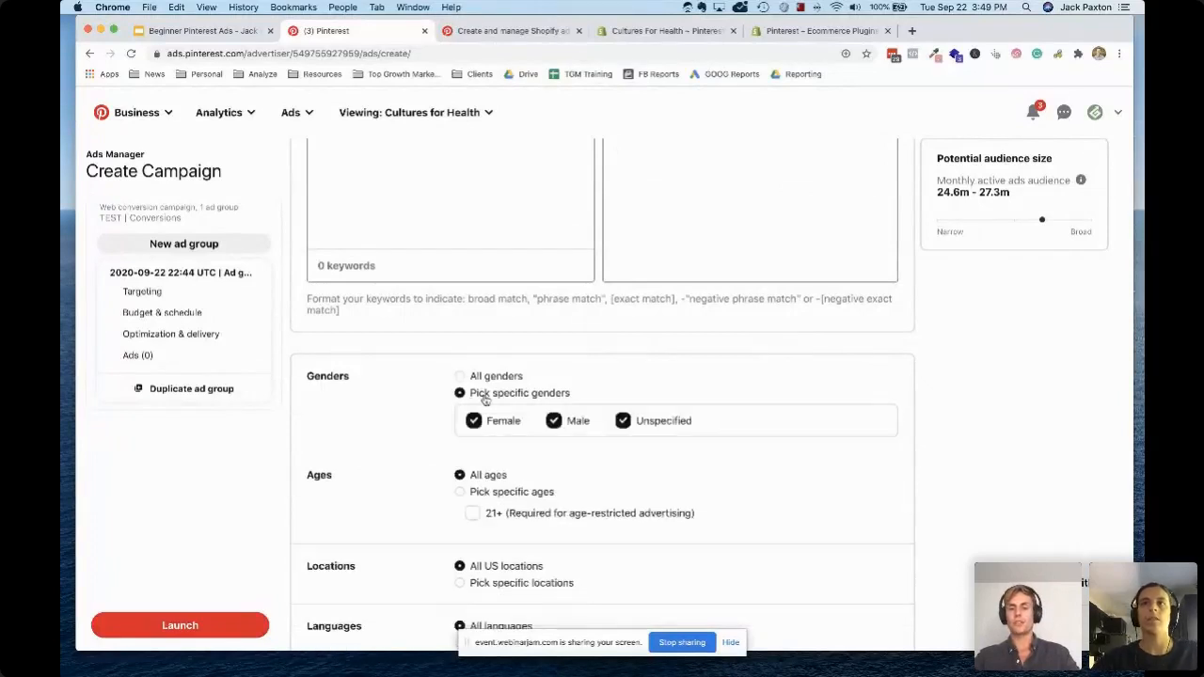
pyautogui.click(576, 422)
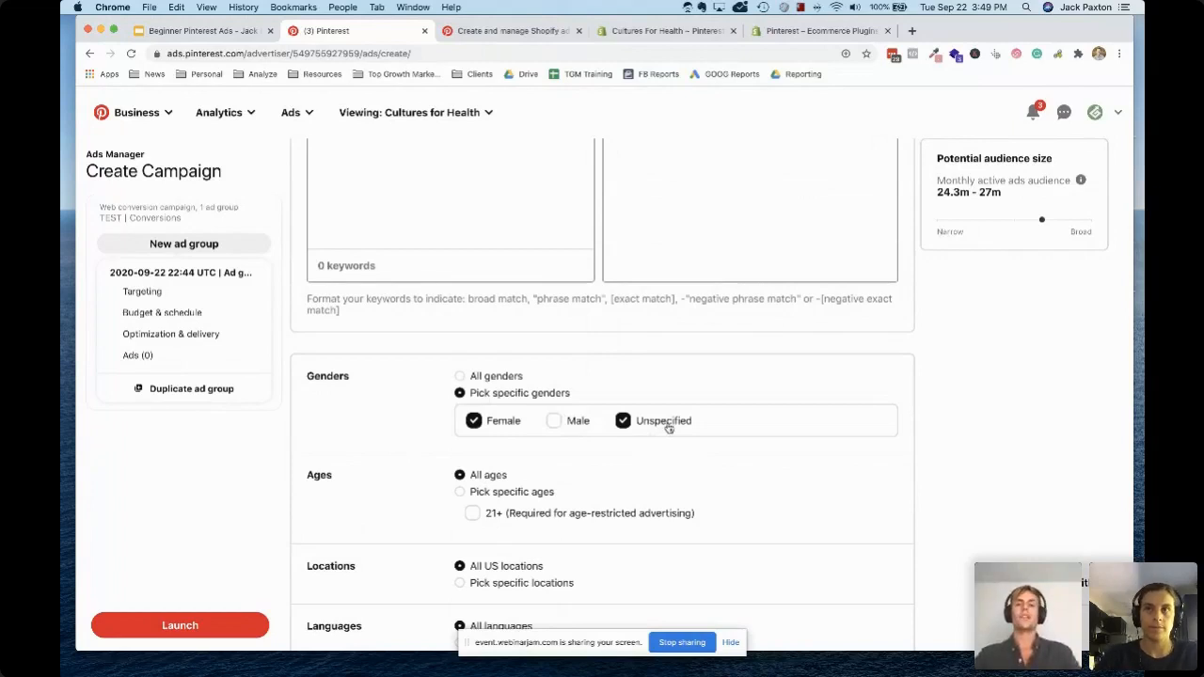
pyautogui.click(669, 427)
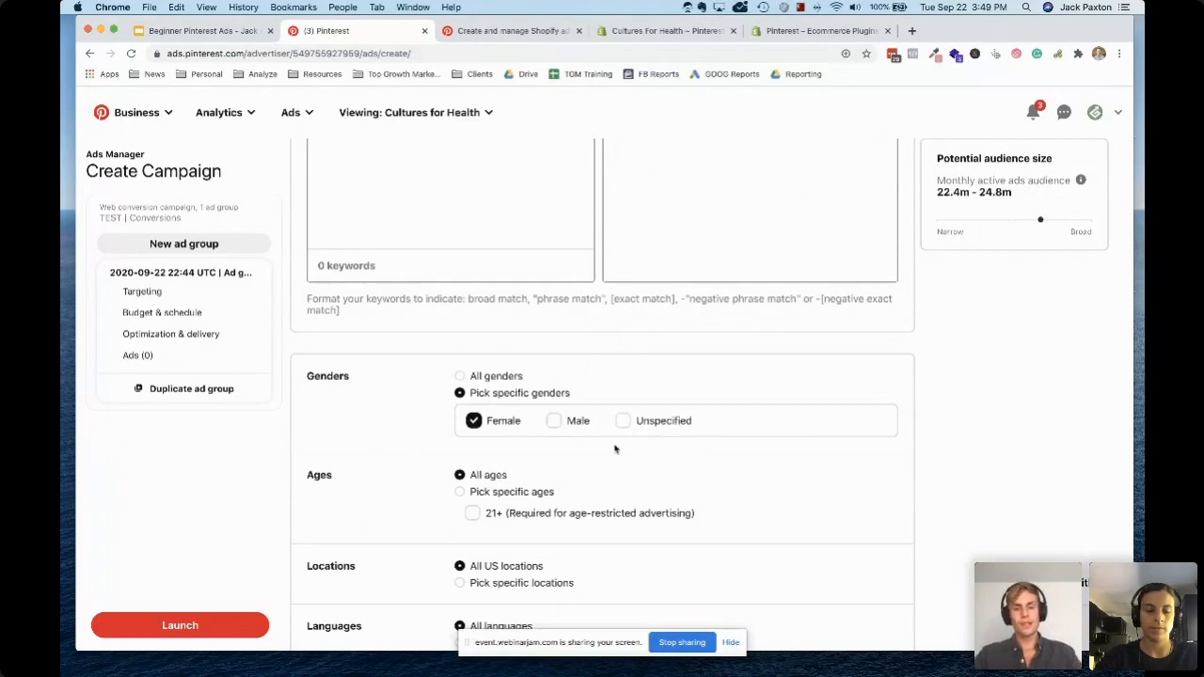
# Switch age targeting to specific ages and exclude 18-24, 35-44, 45-49 and 55-64
pyautogui.scroll(-2, 589, 468)
pyautogui.click(510, 400)
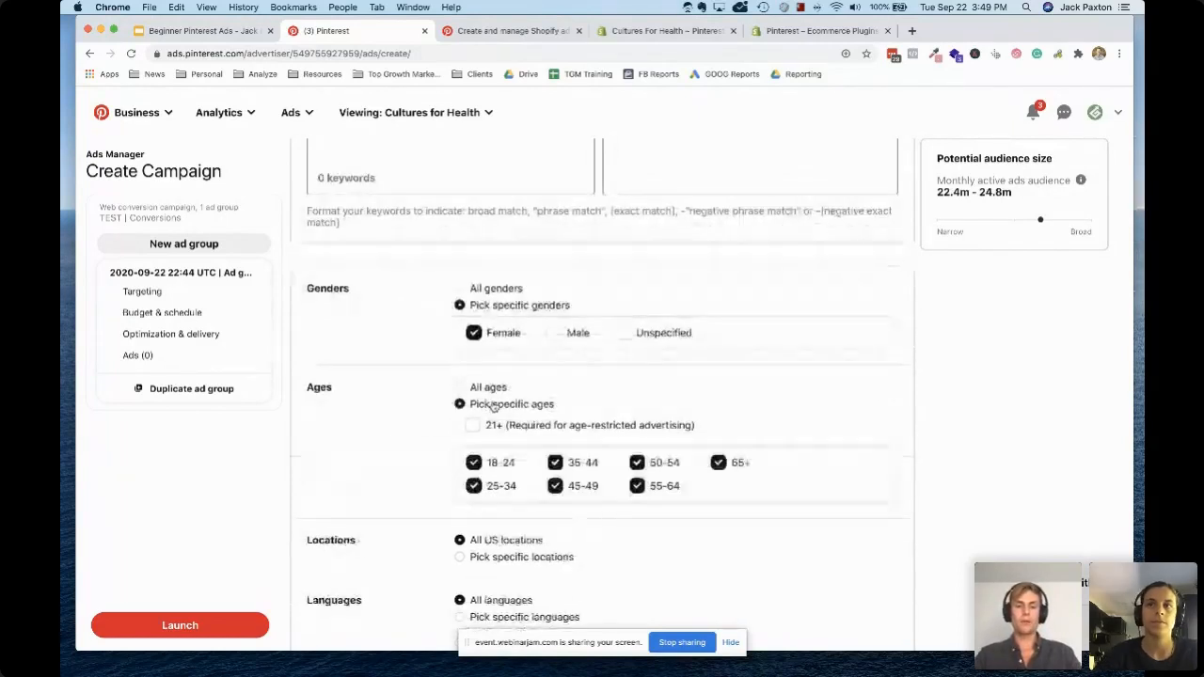
pyautogui.scroll(-2, 628, 428)
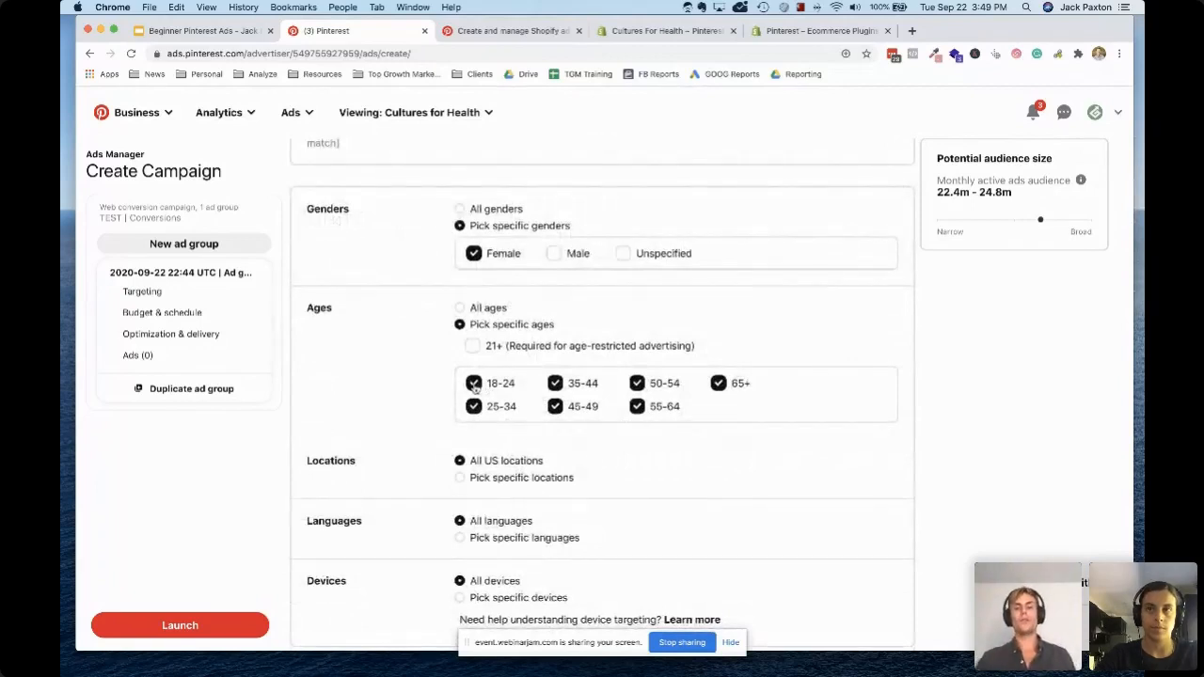
pyautogui.click(474, 385)
pyautogui.click(556, 383)
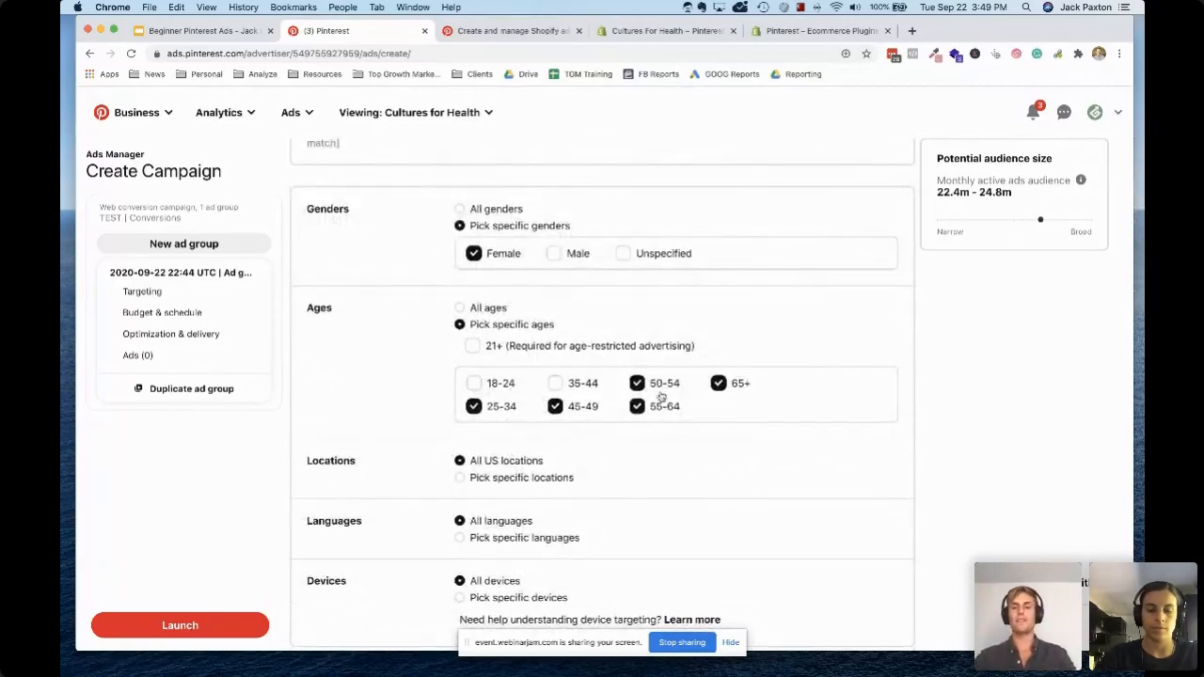
pyautogui.click(630, 406)
pyautogui.click(572, 410)
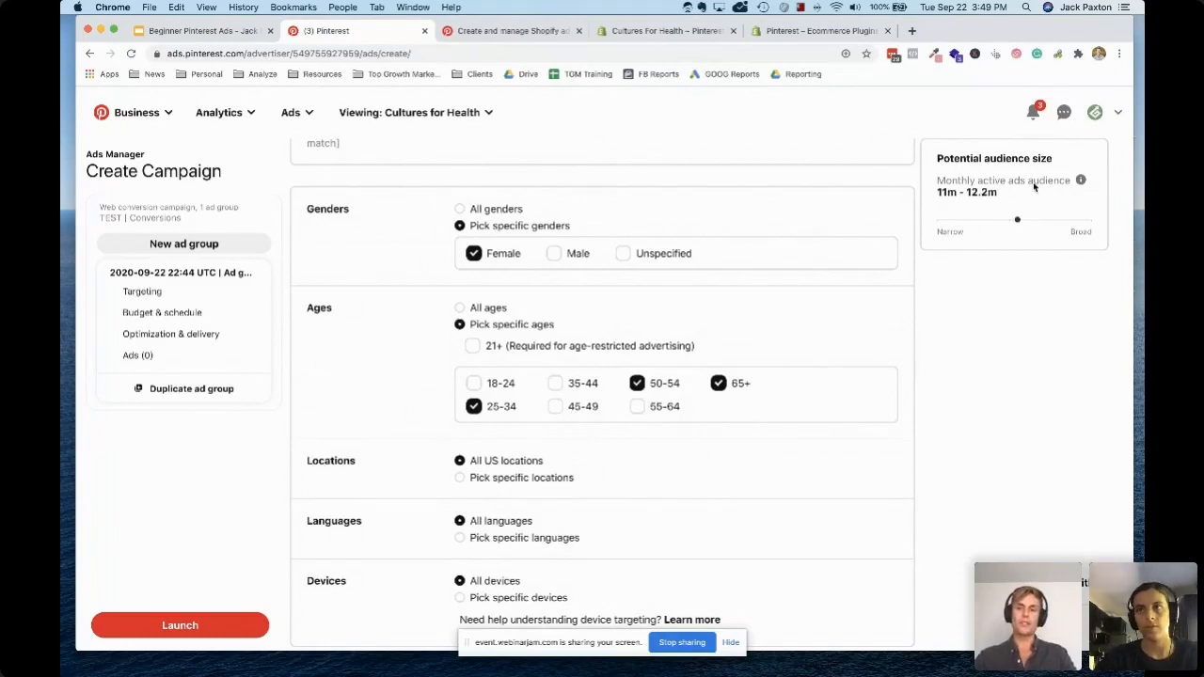
# Review the ad group's location, language and device targeting options
pyautogui.scroll(-1, 793, 408)
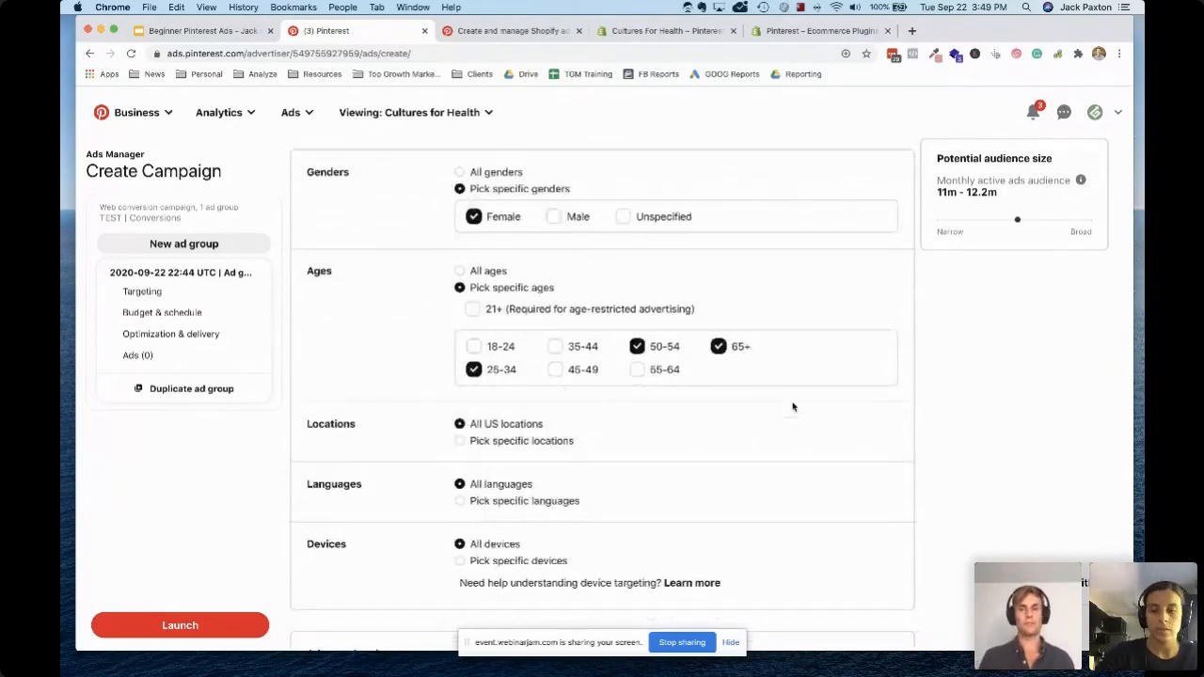
pyautogui.scroll(-1, 793, 407)
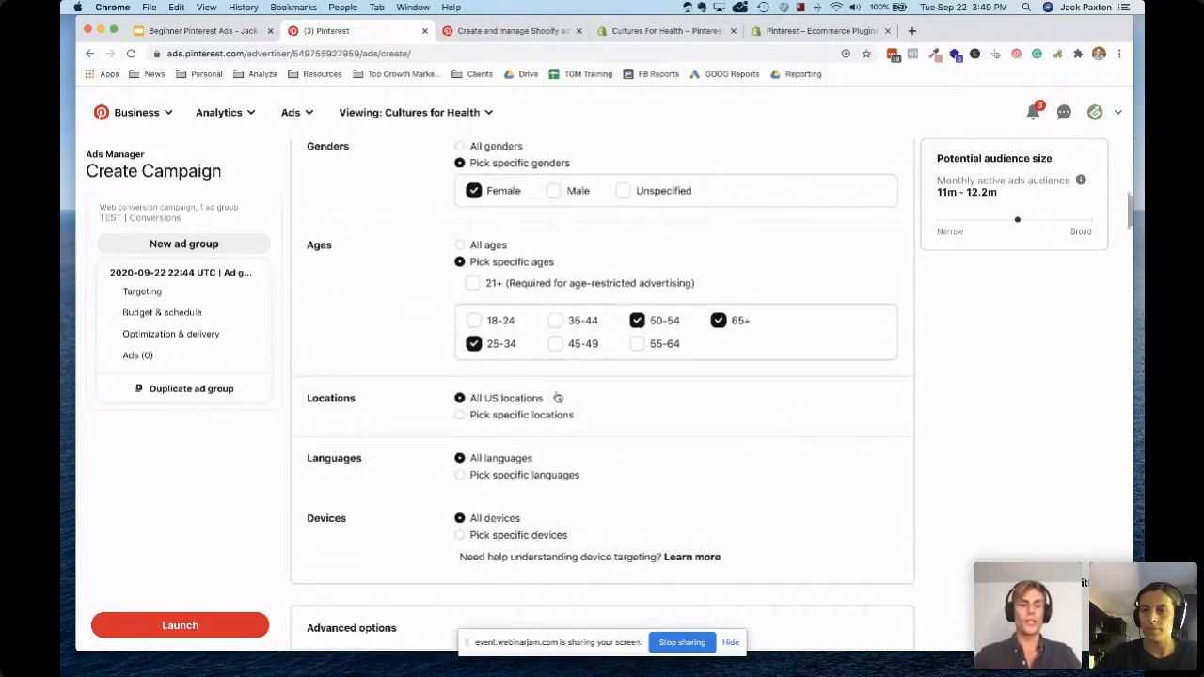
pyautogui.scroll(-1, 559, 393)
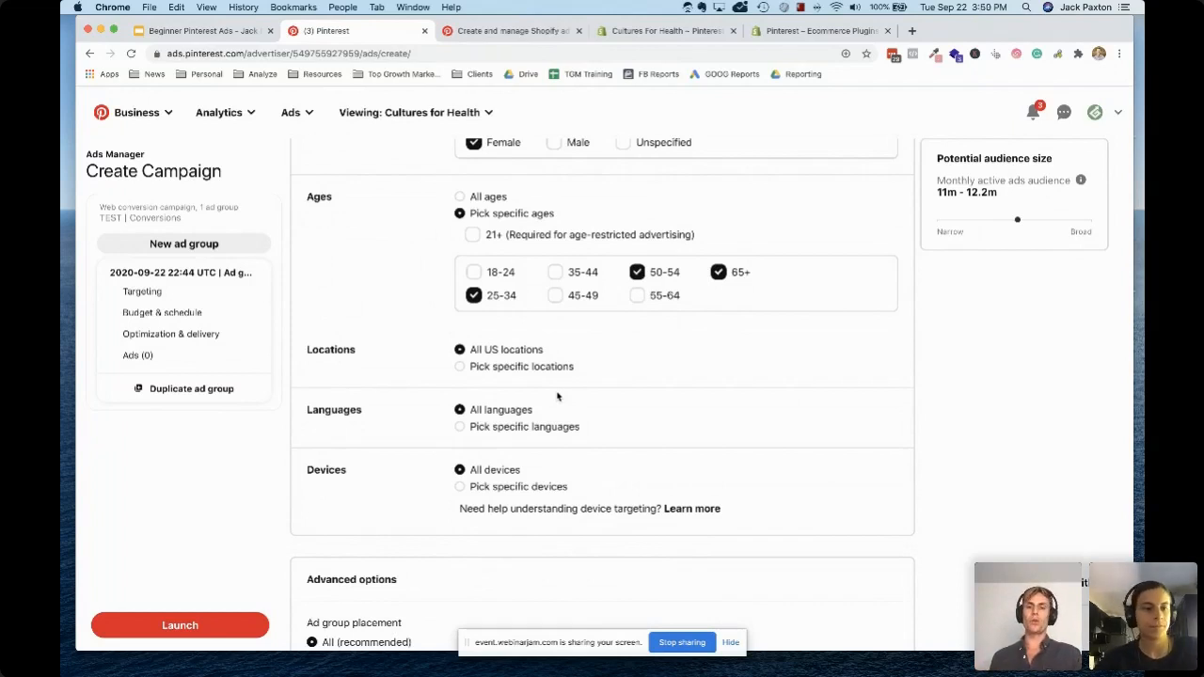
pyautogui.scroll(-1, 557, 395)
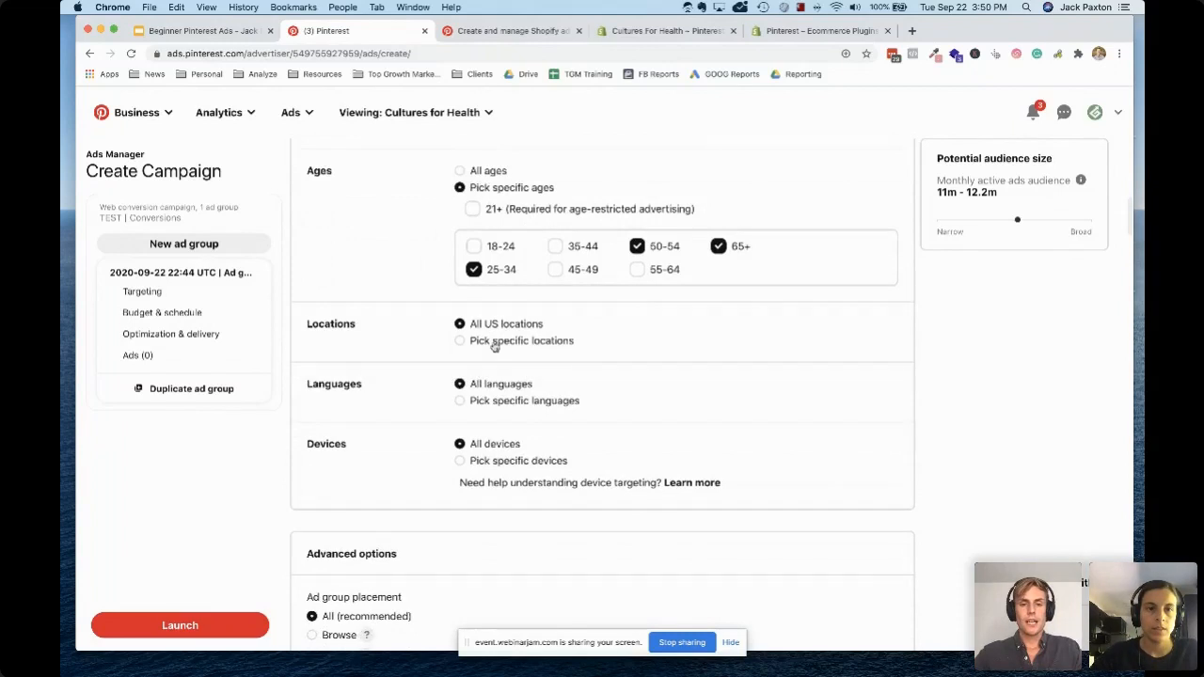
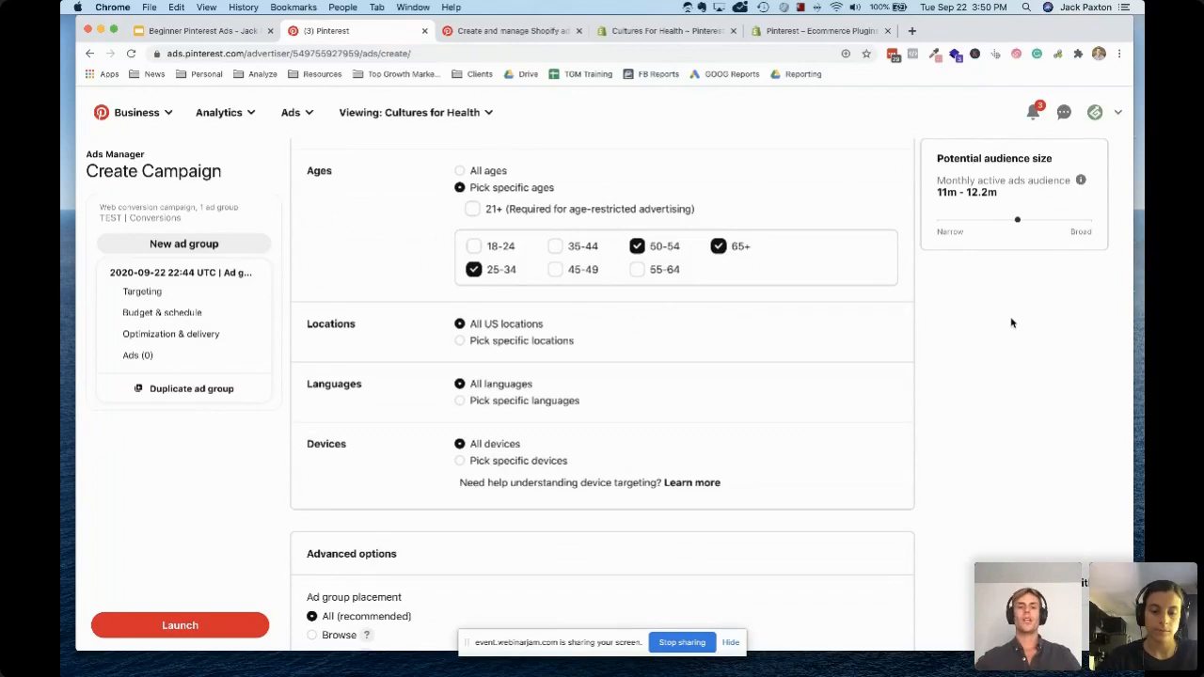
# Switch location targeting to specific locations, search for "calif" and add the California region under US
pyautogui.click(498, 347)
pyautogui.scroll(-2, 436, 438)
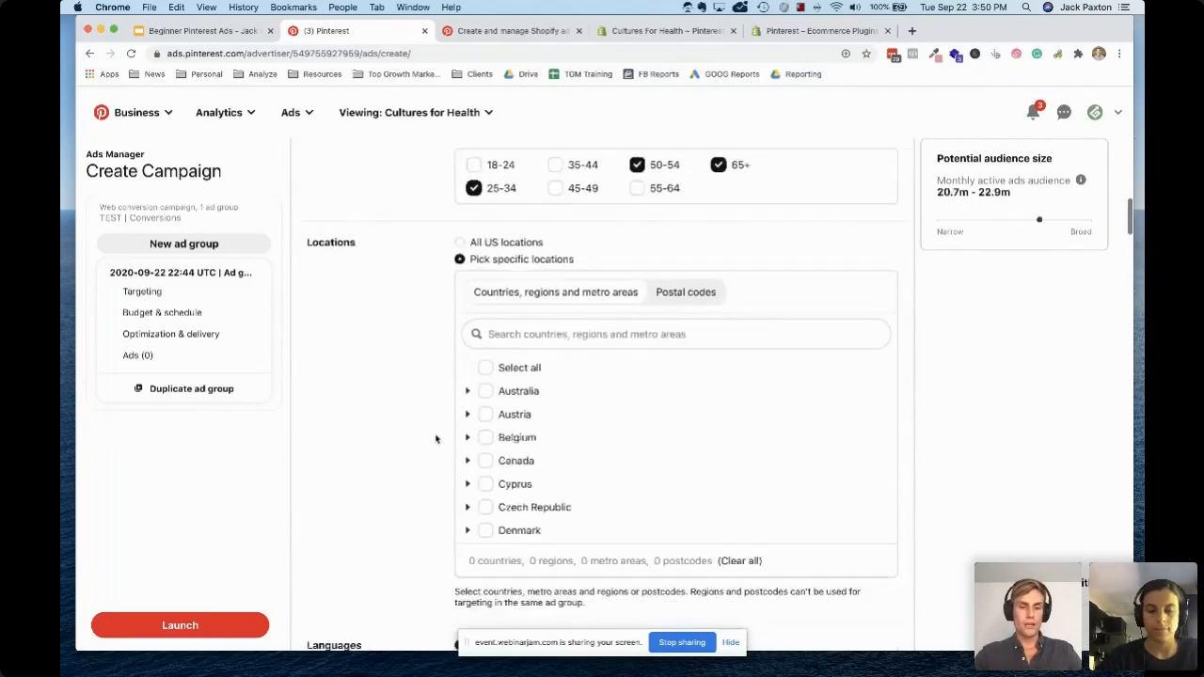
pyautogui.scroll(-5, 555, 438)
pyautogui.scroll(5, 555, 438)
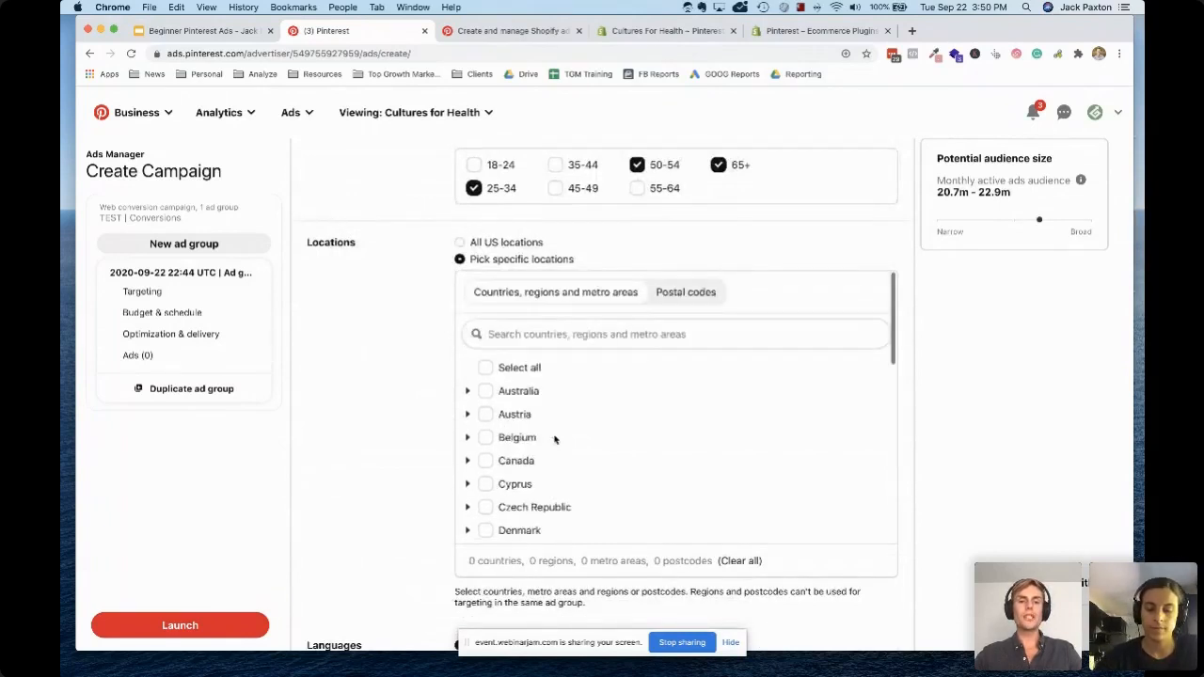
pyautogui.click(544, 329)
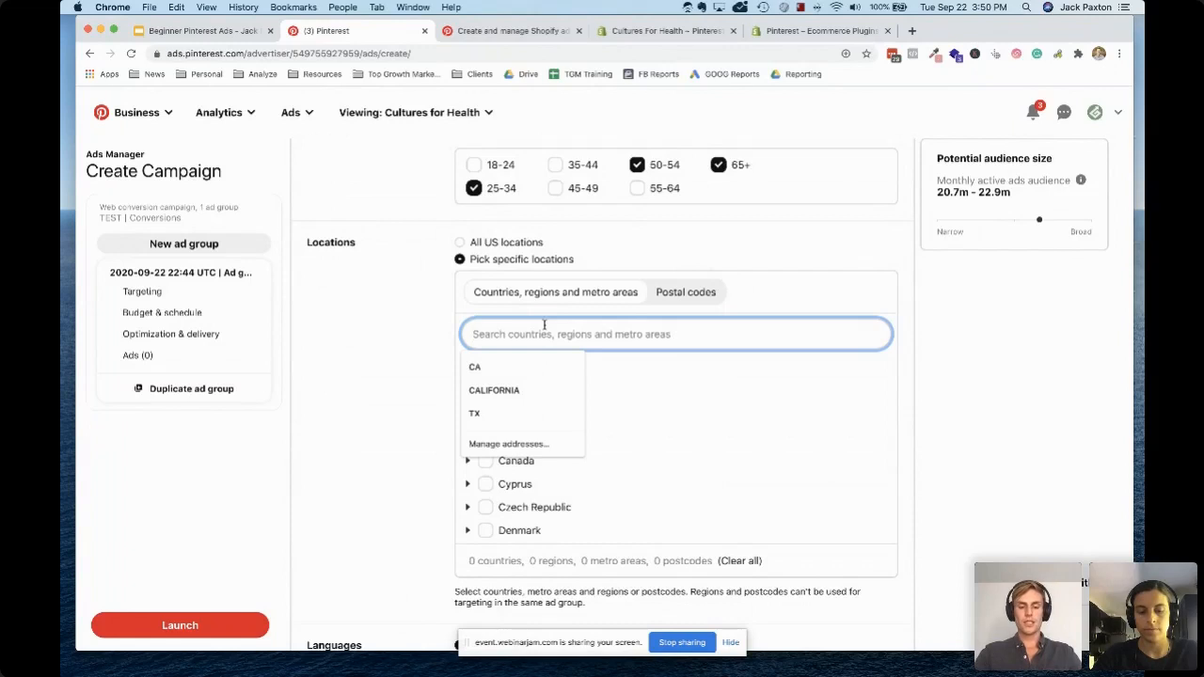
pyautogui.write('calif')
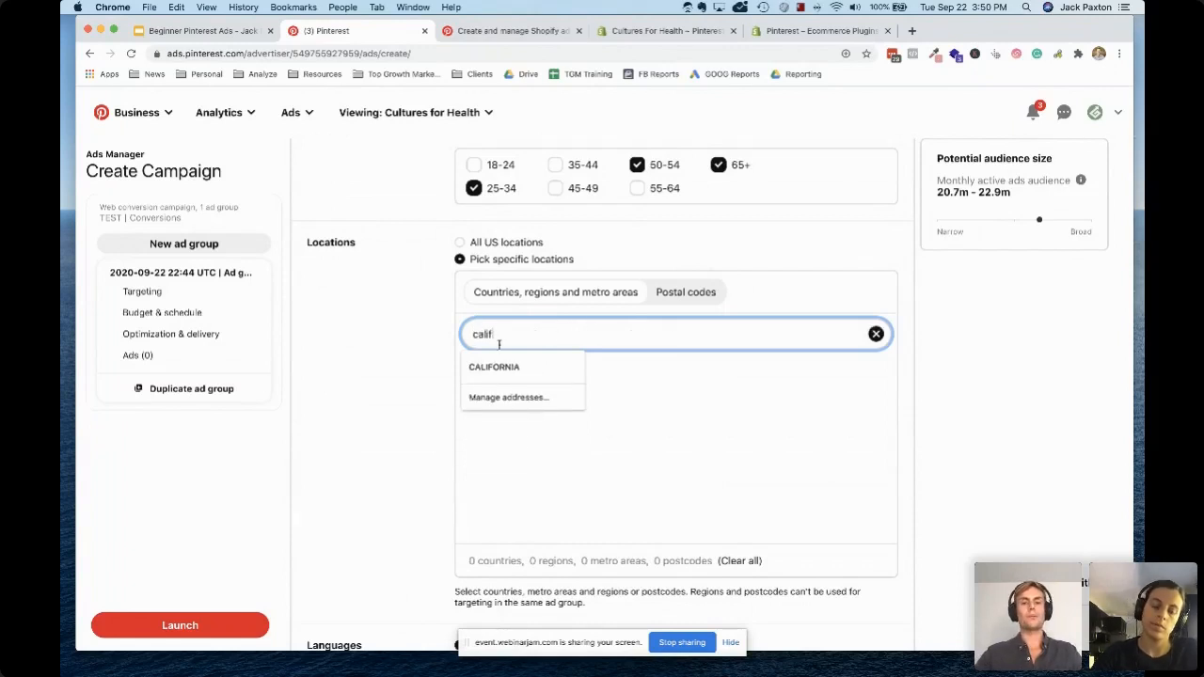
pyautogui.doubleClick(502, 335)
pyautogui.click(392, 342)
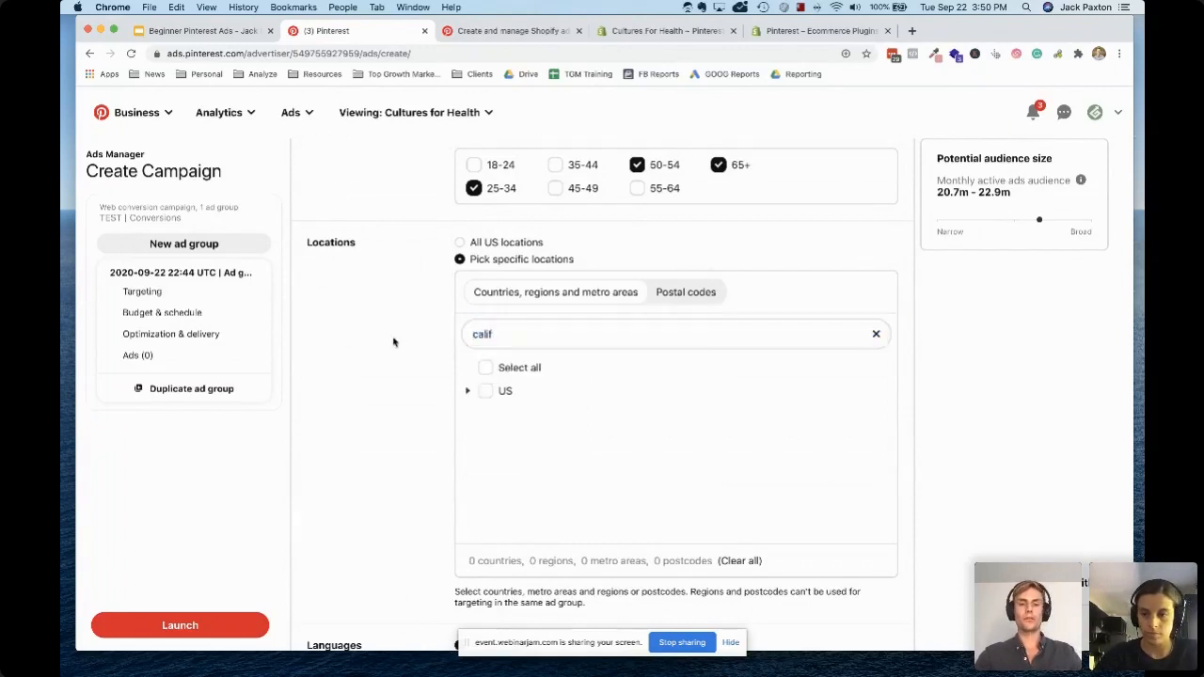
pyautogui.click(469, 393)
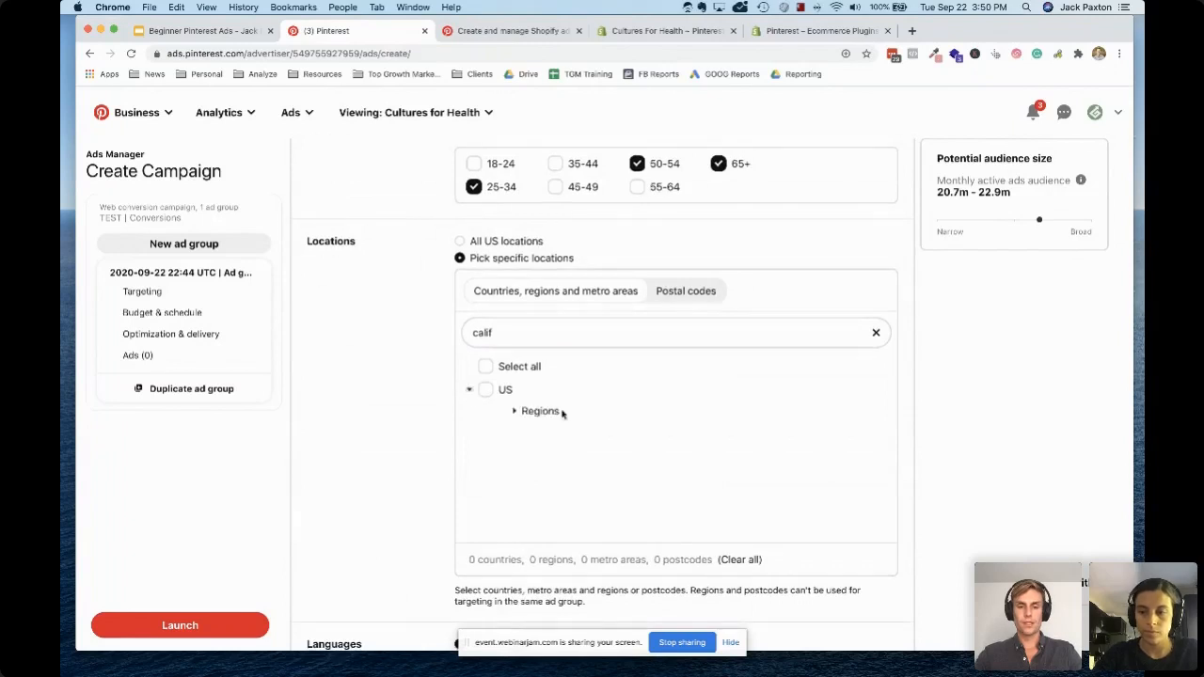
pyautogui.scroll(-1, 517, 381)
pyautogui.click(515, 369)
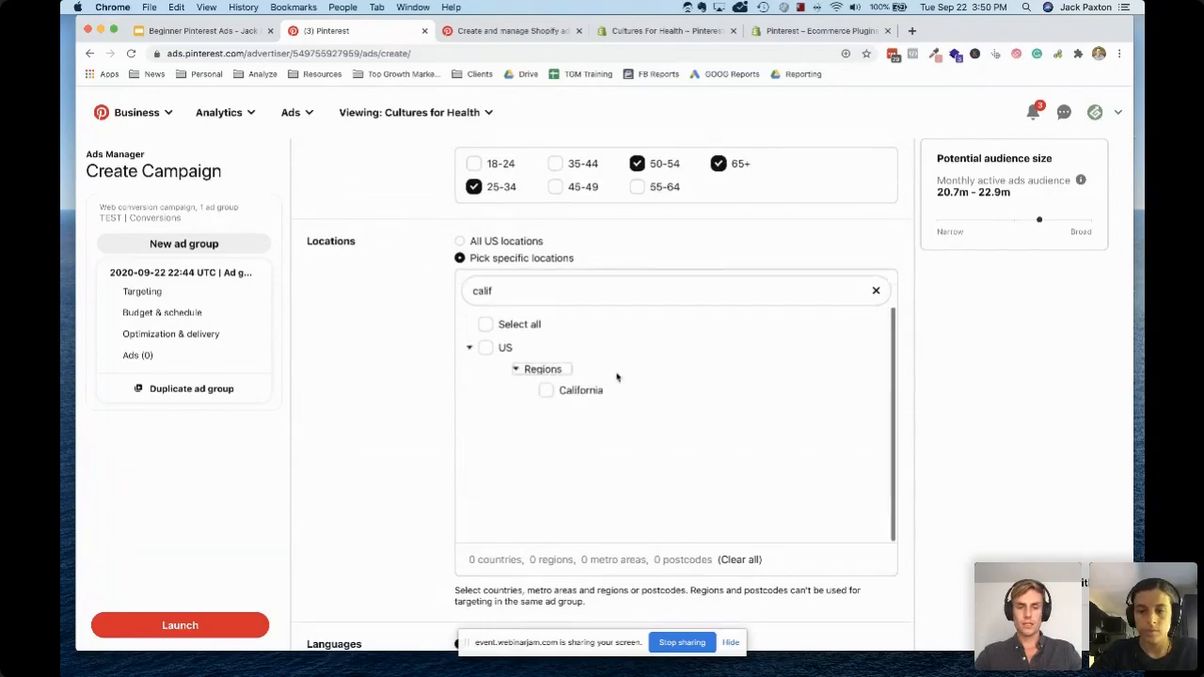
pyautogui.click(546, 390)
pyautogui.doubleClick(498, 291)
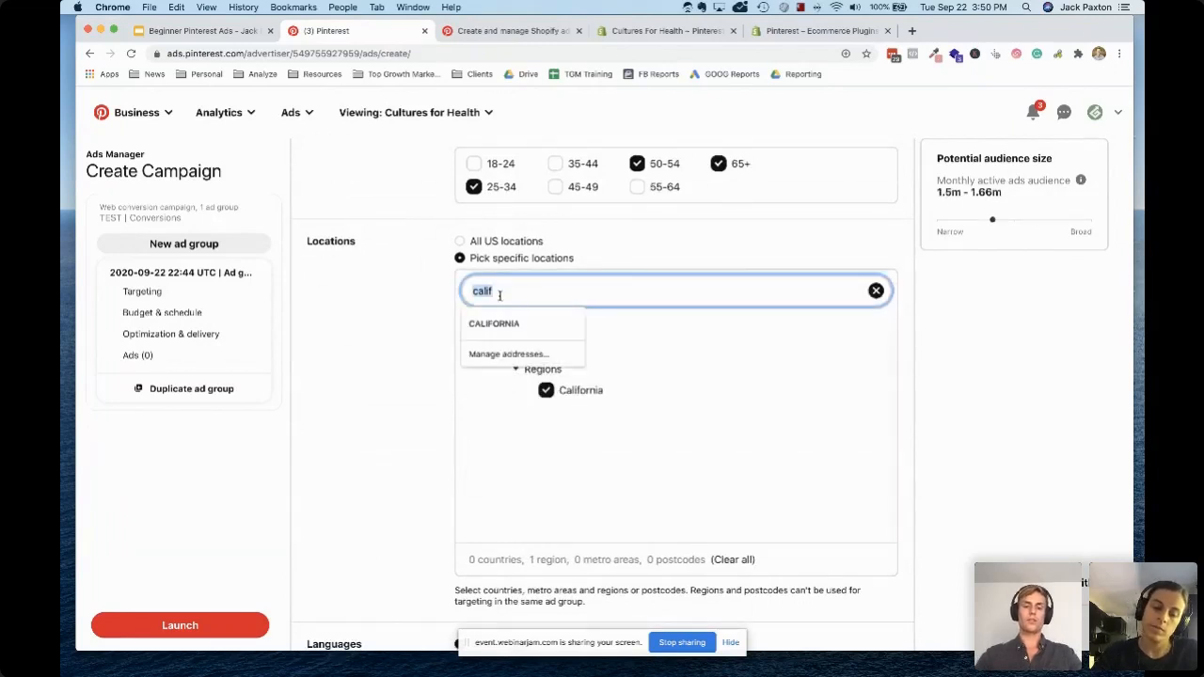
pyautogui.write('US')
pyautogui.scroll(-1, 496, 396)
pyautogui.press('BackSpace')
pyautogui.press('BackSpace')
pyautogui.write('united st')
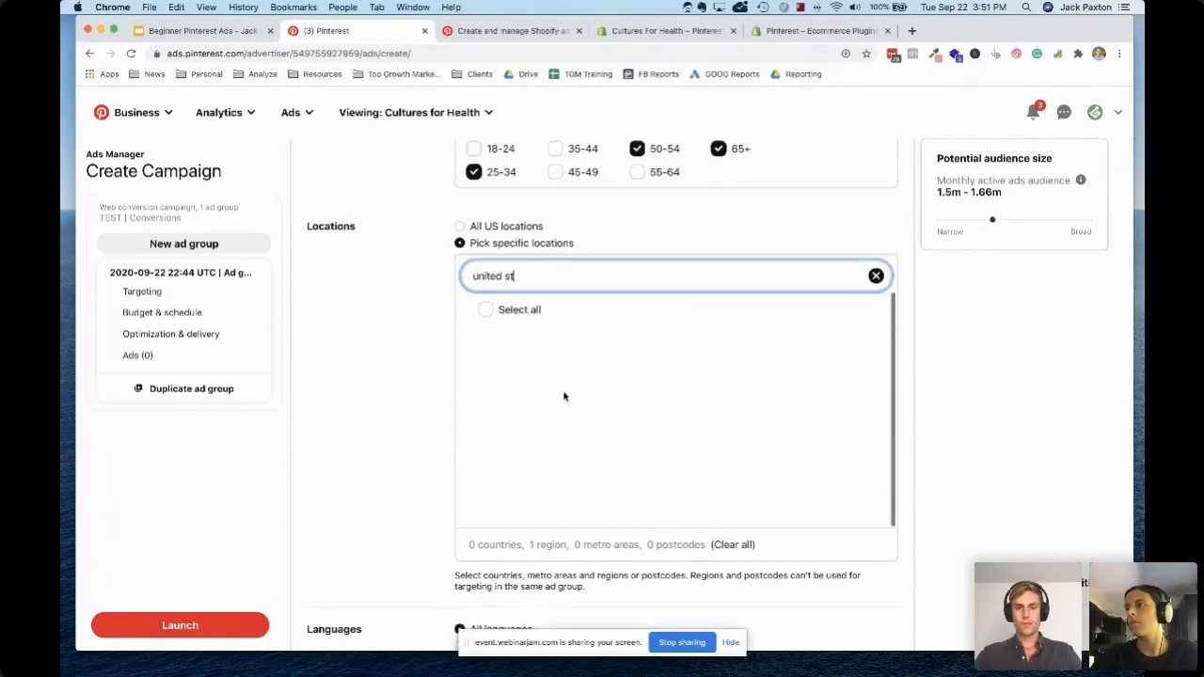
pyautogui.press('BackSpace')
pyautogui.press('BackSpace')
pyautogui.press('BackSpace')
pyautogui.press('BackSpace')
pyautogui.press('BackSpace')
pyautogui.press('BackSpace')
pyautogui.press('BackSpace')
pyautogui.press('BackSpace')
# Search the location list for "US" and expand the US entry's regions
pyautogui.write('US')
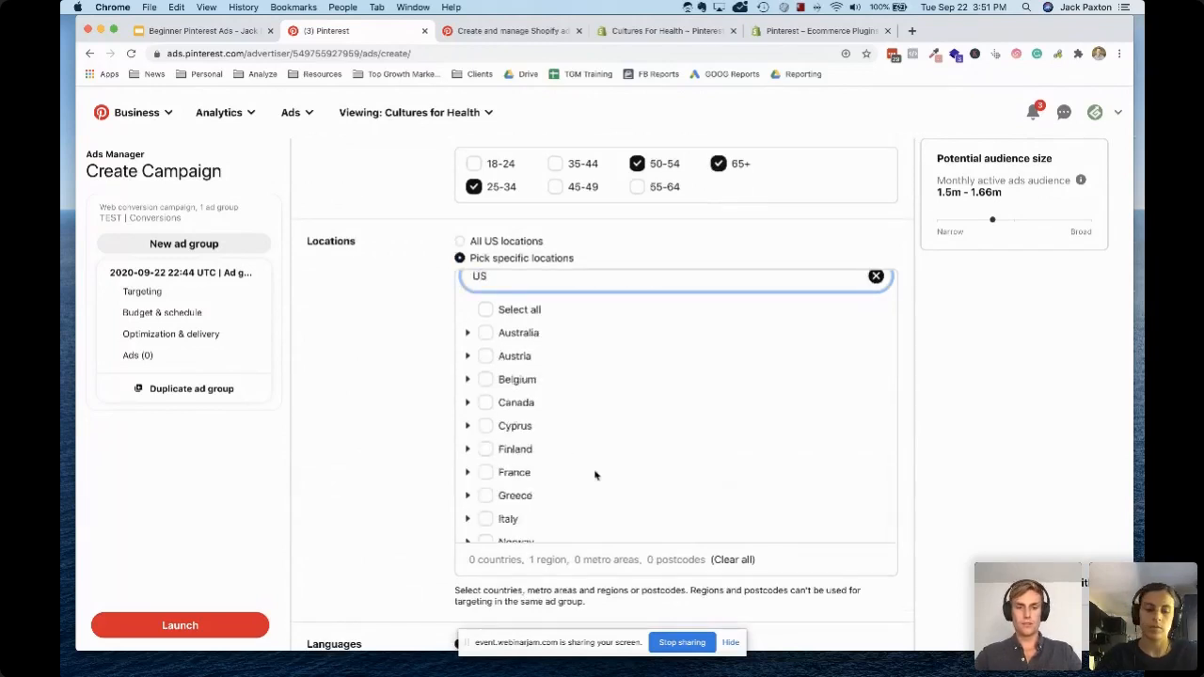
pyautogui.scroll(-5, 571, 380)
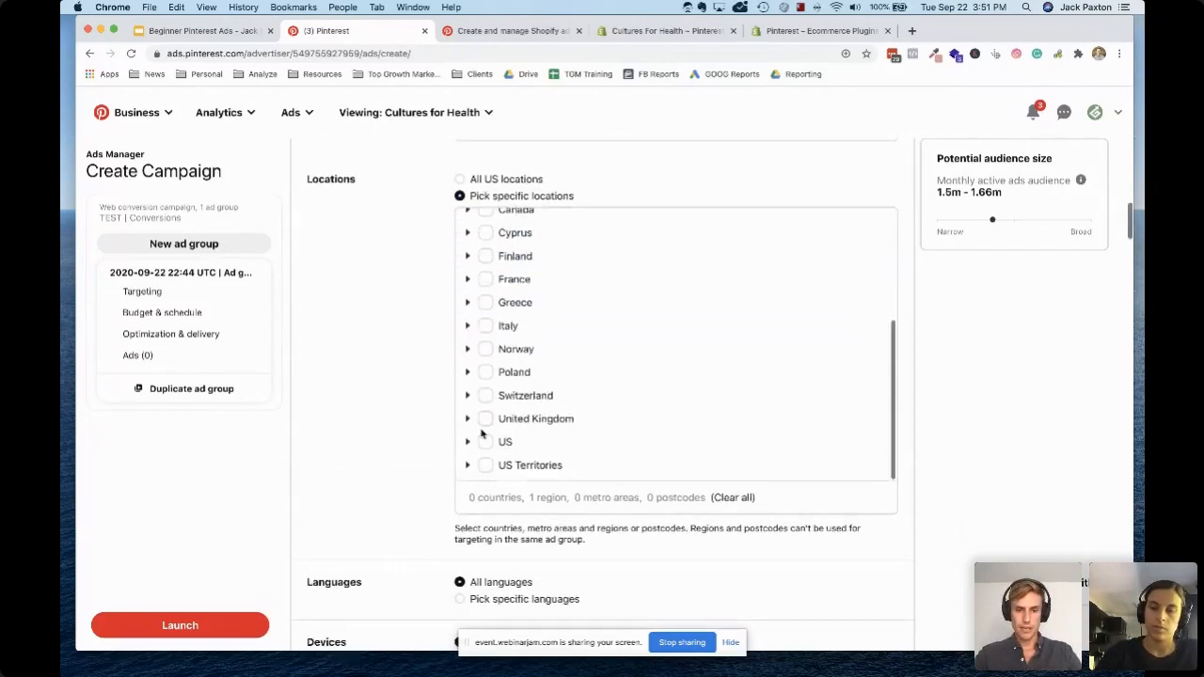
pyautogui.click(468, 440)
pyautogui.scroll(-3, 515, 437)
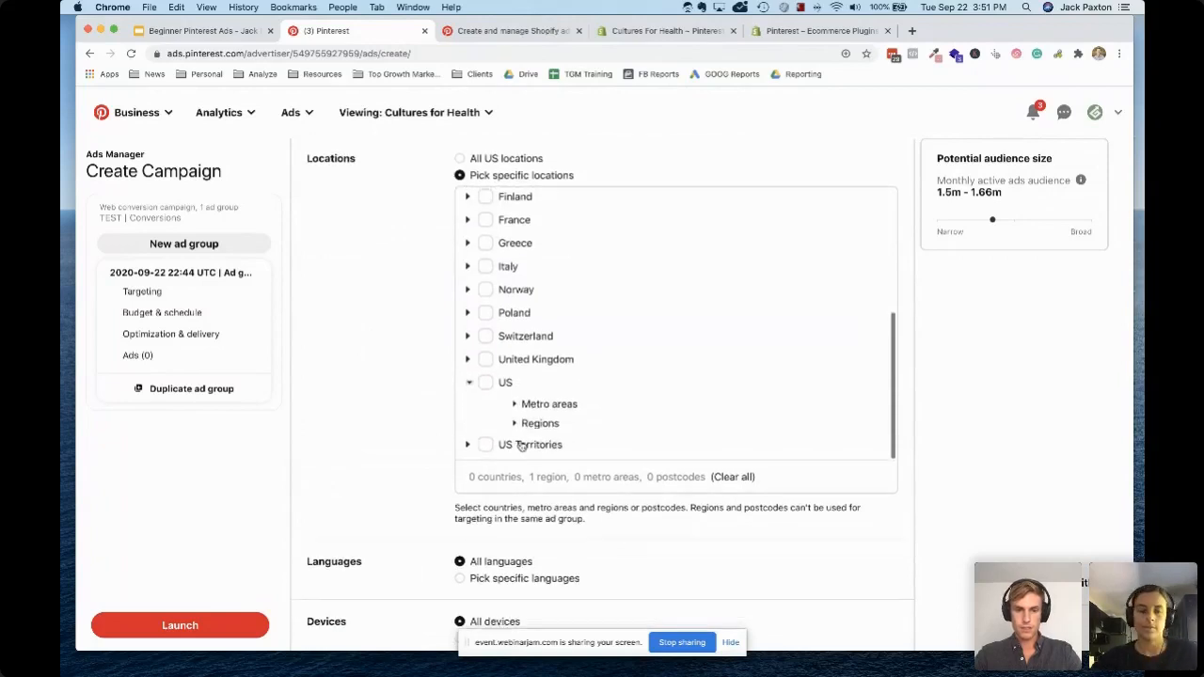
pyautogui.click(520, 407)
pyautogui.scroll(-1, 569, 400)
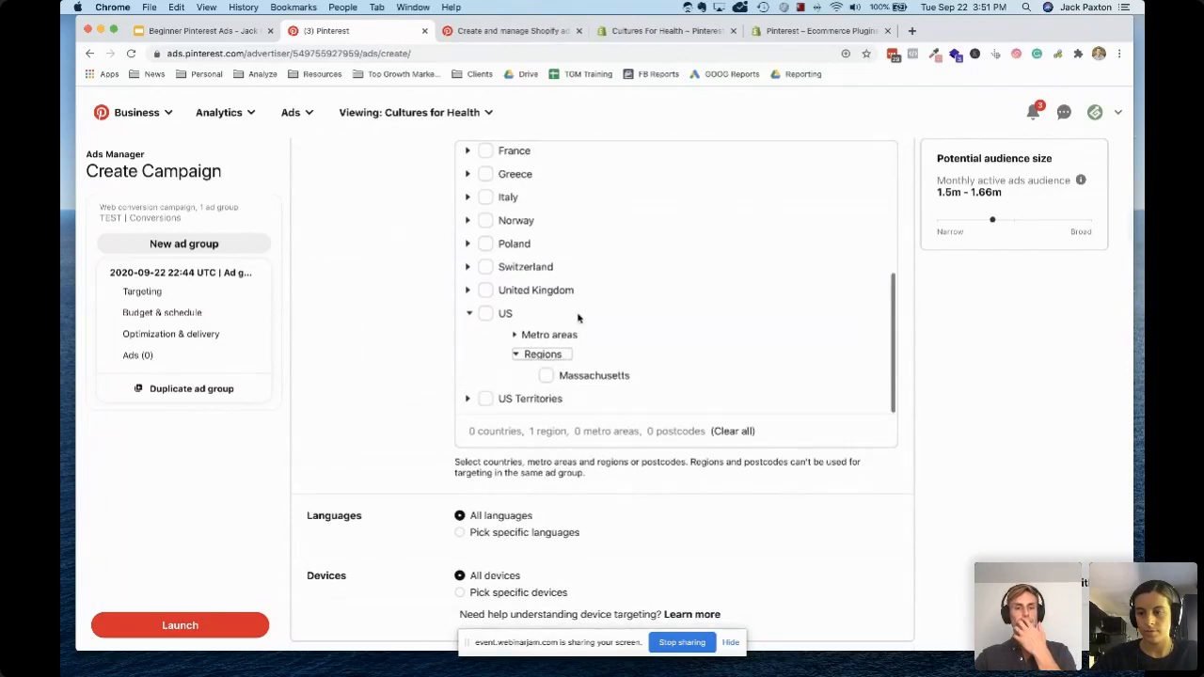
# Clear the location search and add Nevada and New Jersey to the targeted US regions
pyautogui.scroll(5, 577, 318)
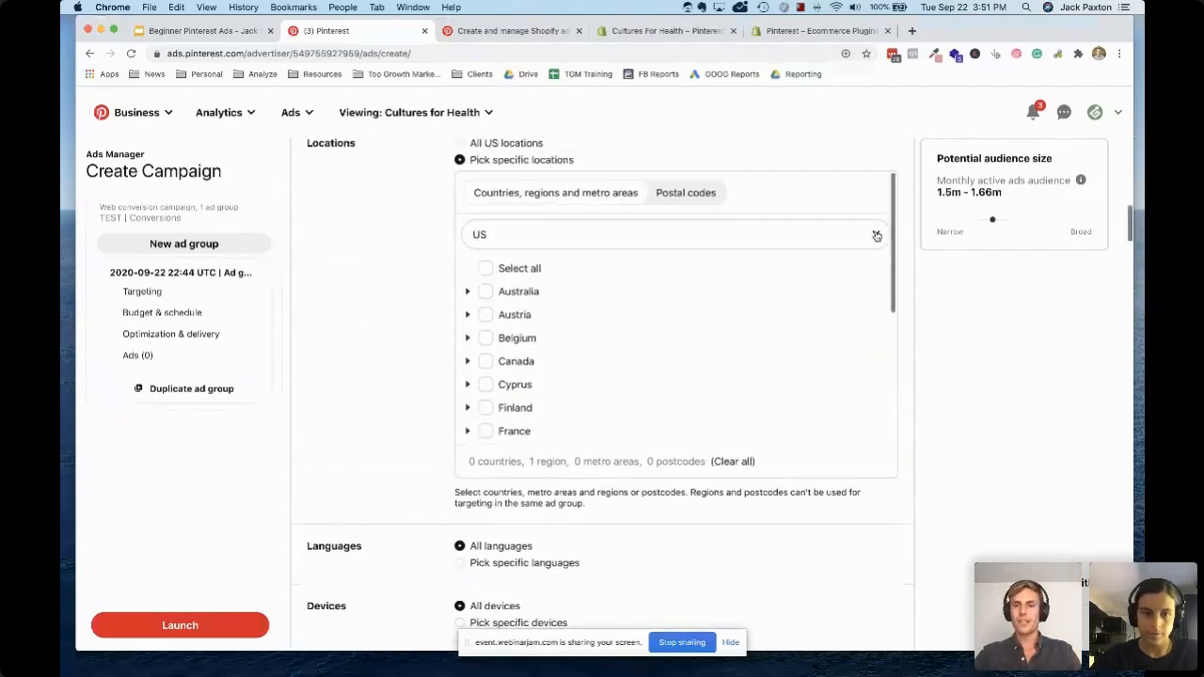
pyautogui.click(875, 235)
pyautogui.scroll(-5, 585, 329)
pyautogui.scroll(-5, 585, 329)
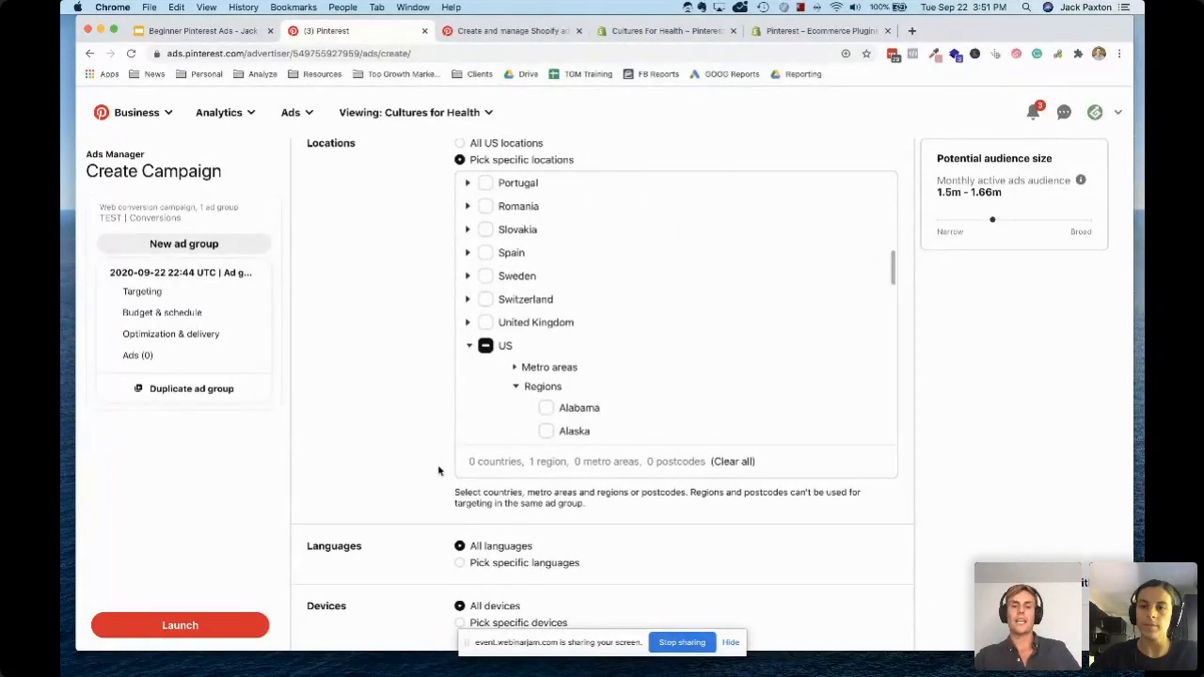
pyautogui.scroll(-2, 438, 470)
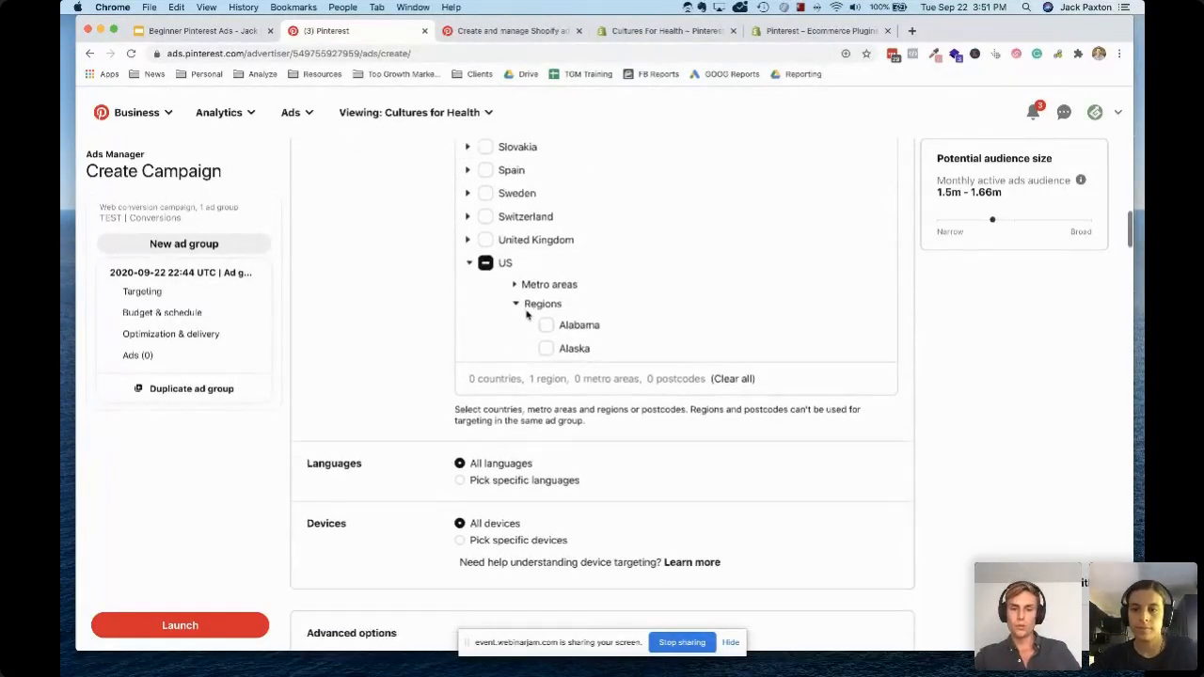
pyautogui.scroll(-4, 593, 285)
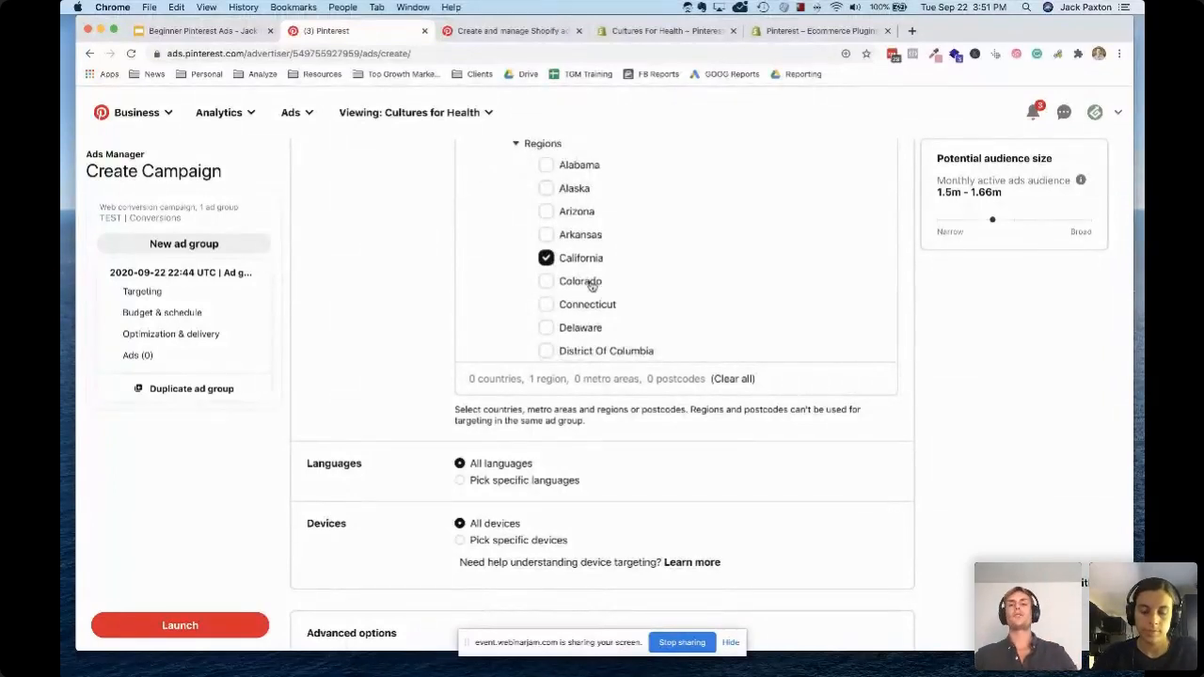
pyautogui.scroll(-3, 617, 279)
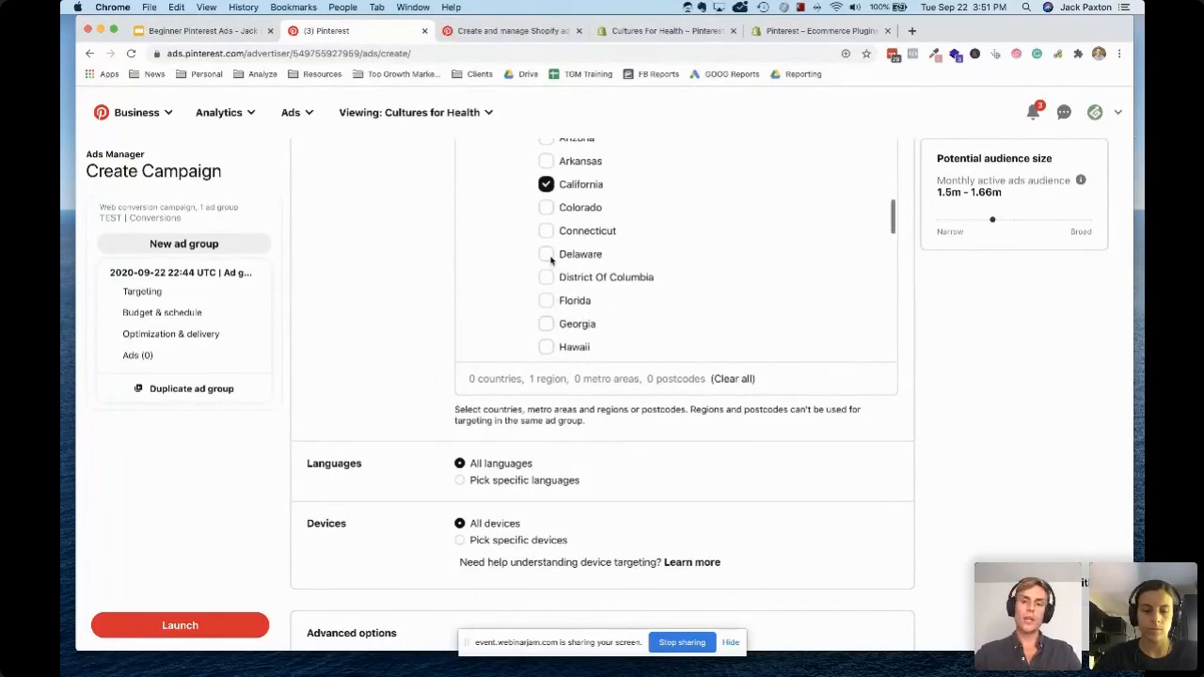
pyautogui.scroll(-3, 551, 263)
pyautogui.scroll(-1, 551, 262)
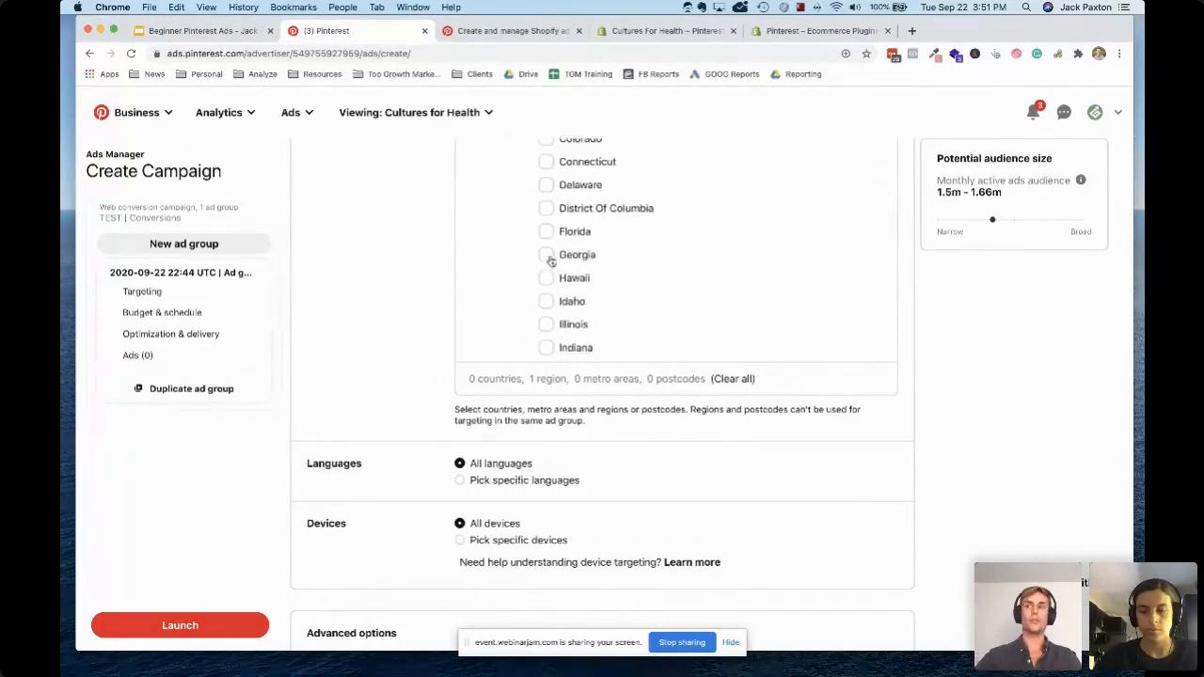
pyautogui.scroll(-3, 551, 262)
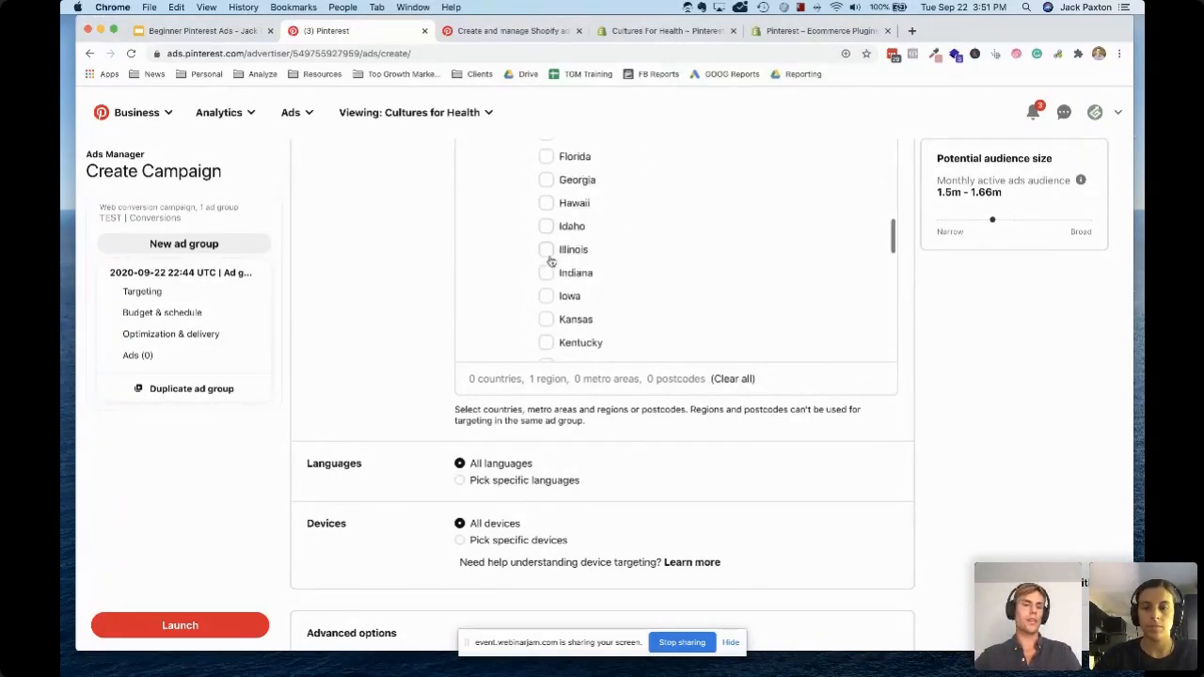
pyautogui.scroll(-2, 551, 262)
pyautogui.scroll(-2, 570, 280)
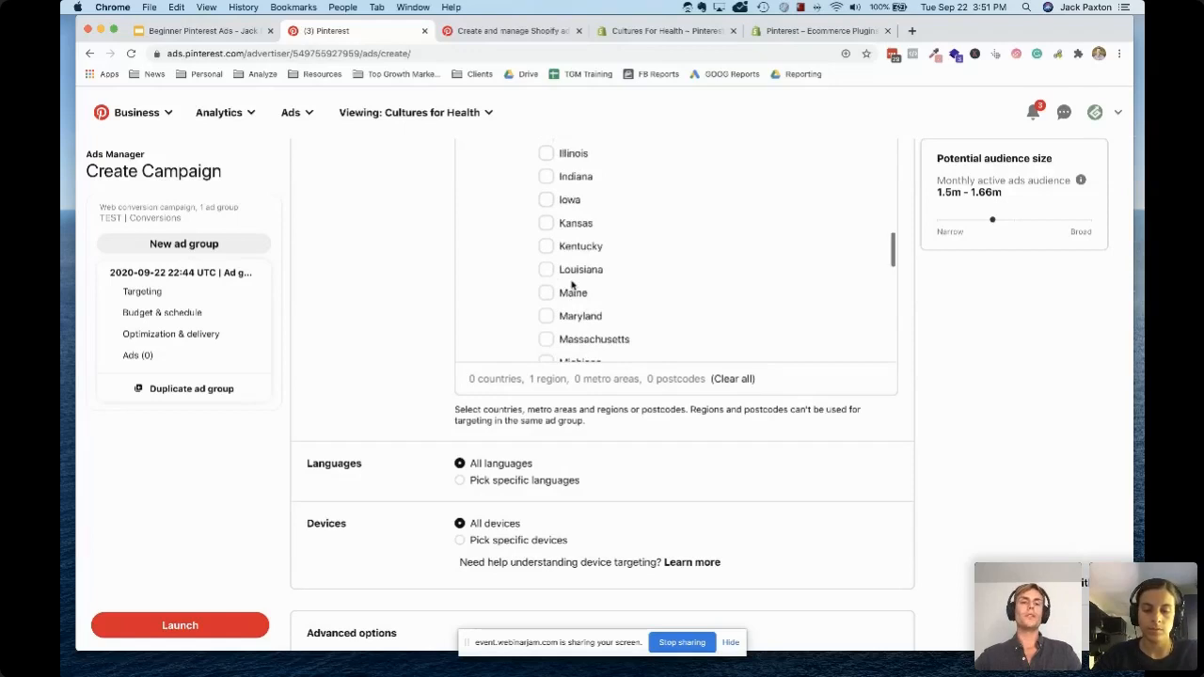
pyautogui.scroll(-2, 571, 284)
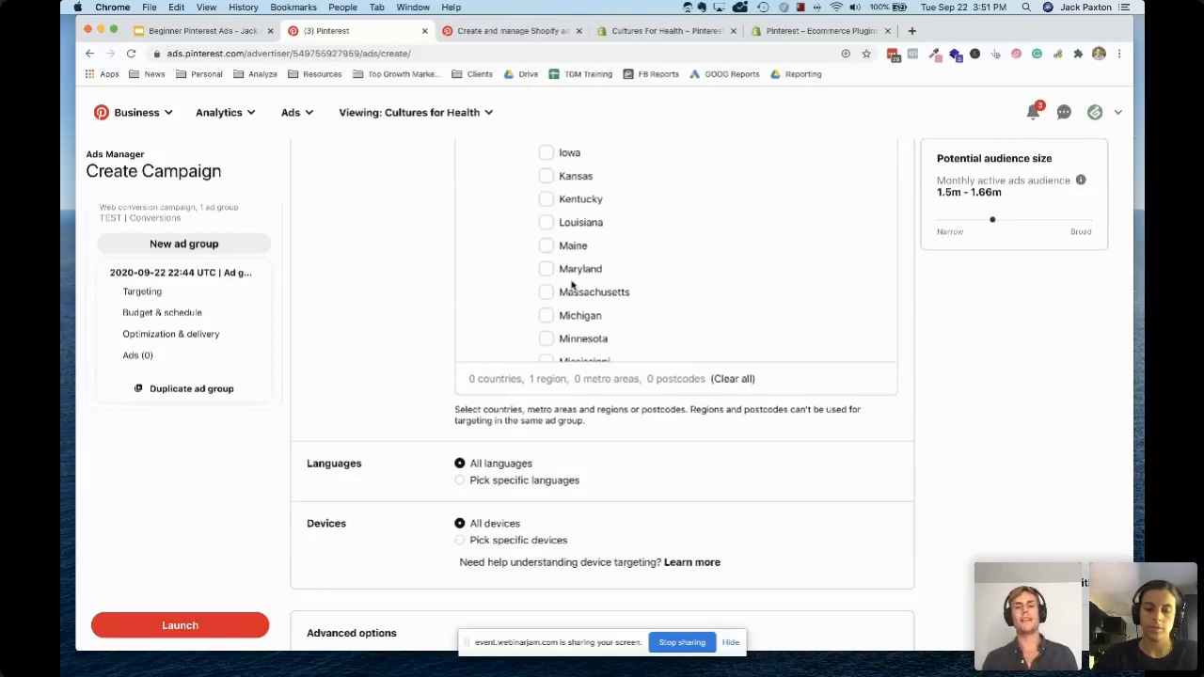
pyautogui.scroll(-3, 571, 284)
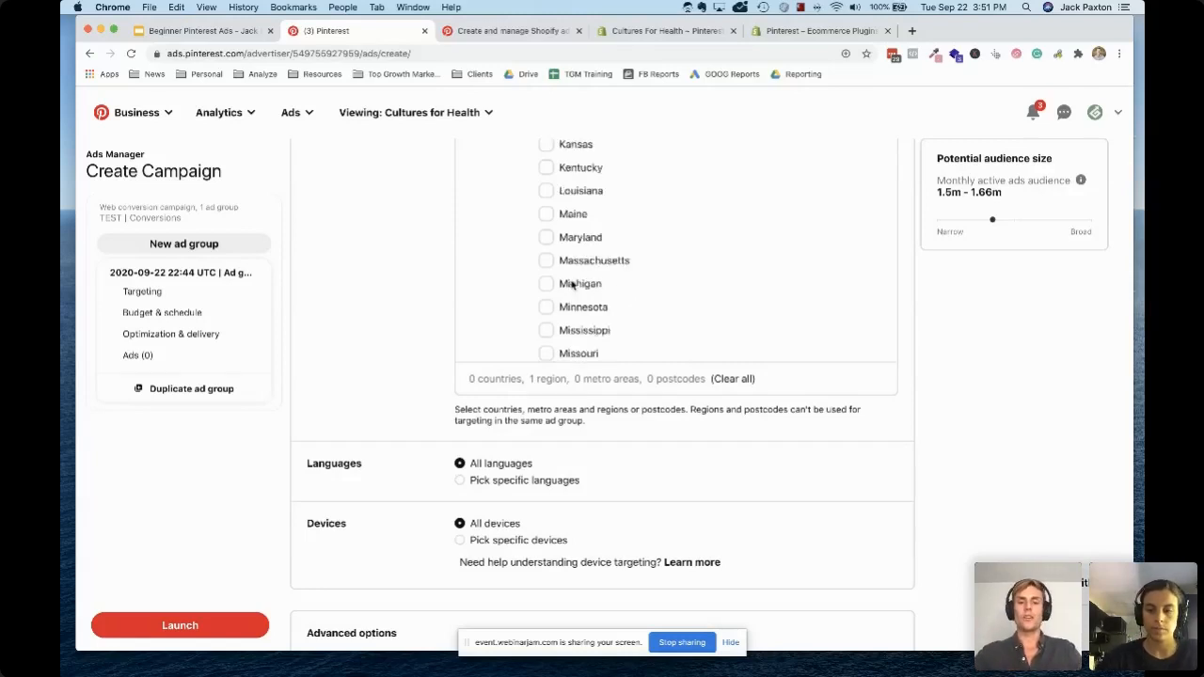
pyautogui.scroll(-2, 567, 312)
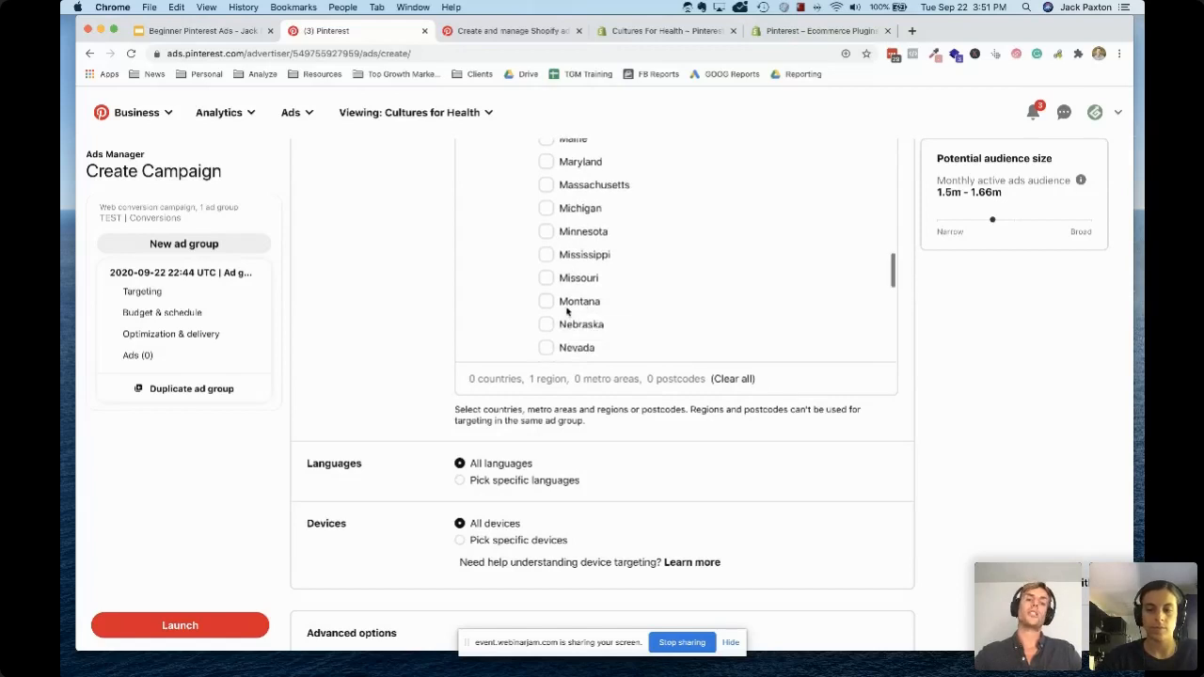
pyautogui.scroll(-2, 567, 311)
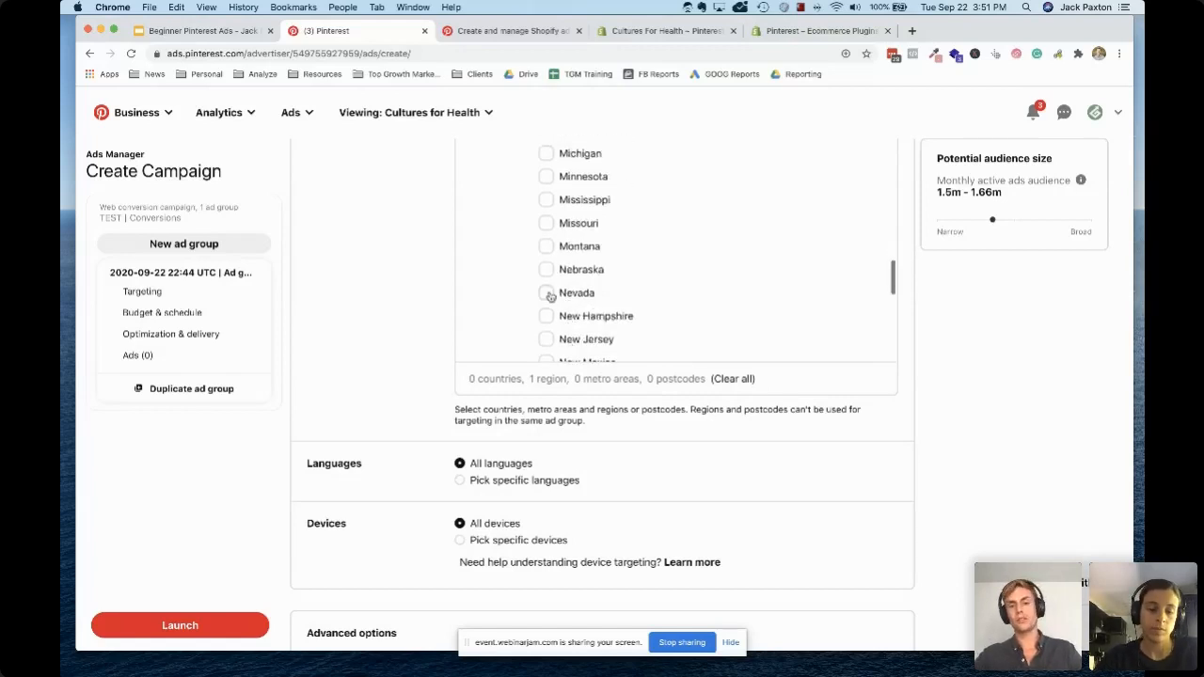
pyautogui.scroll(-1, 578, 311)
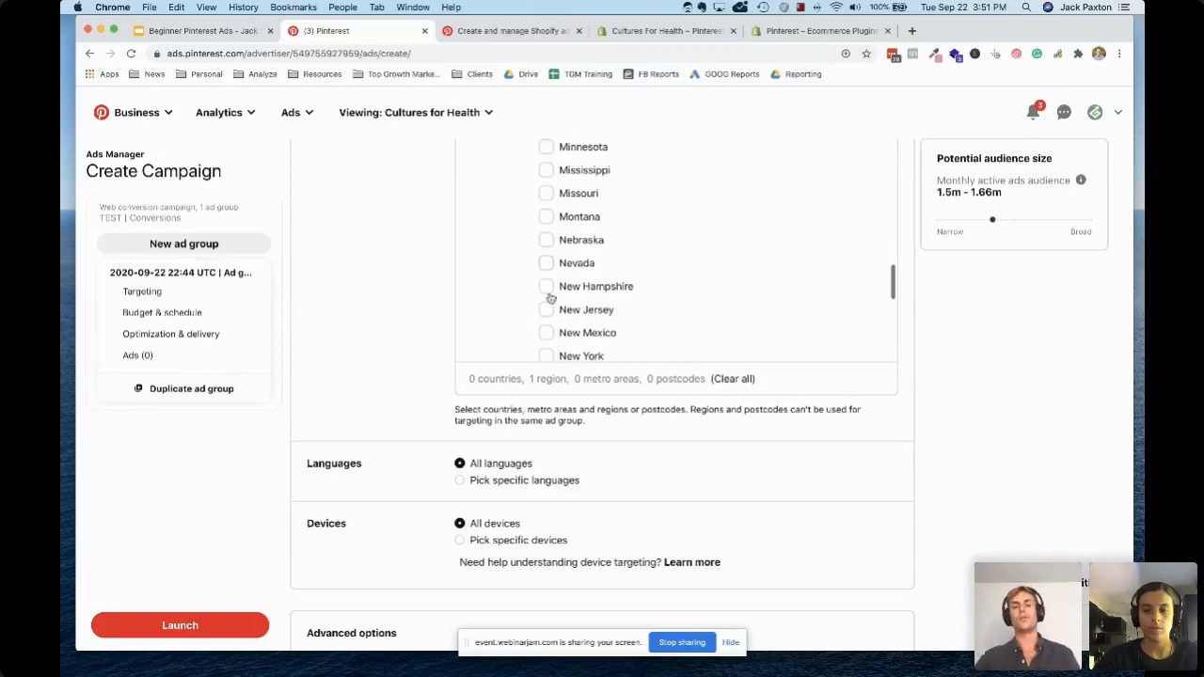
pyautogui.click(547, 263)
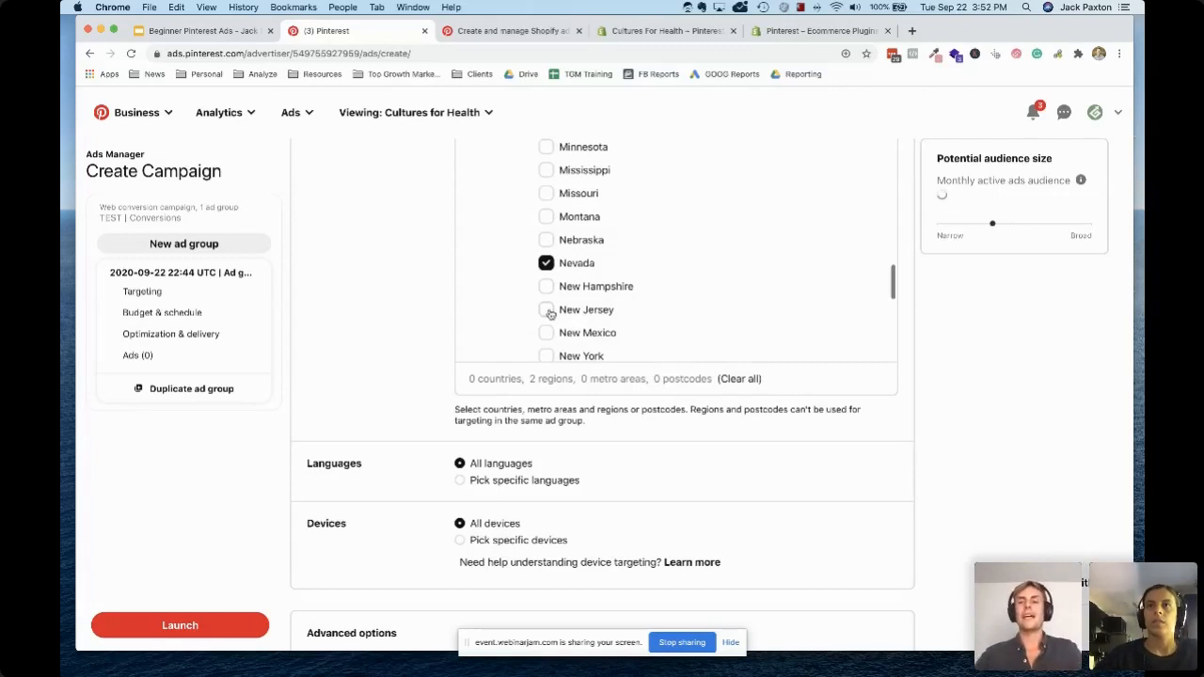
pyautogui.click(546, 311)
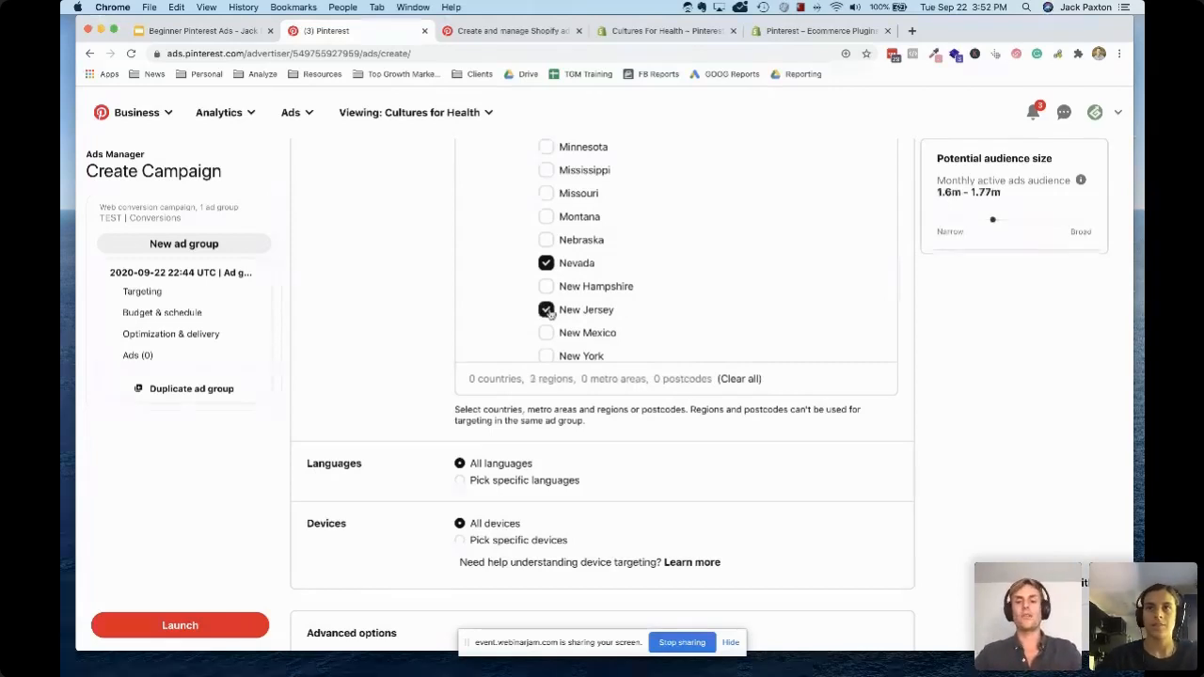
# Add New Mexico, New York and North Carolina to the targeted US regions
pyautogui.scroll(-2, 549, 305)
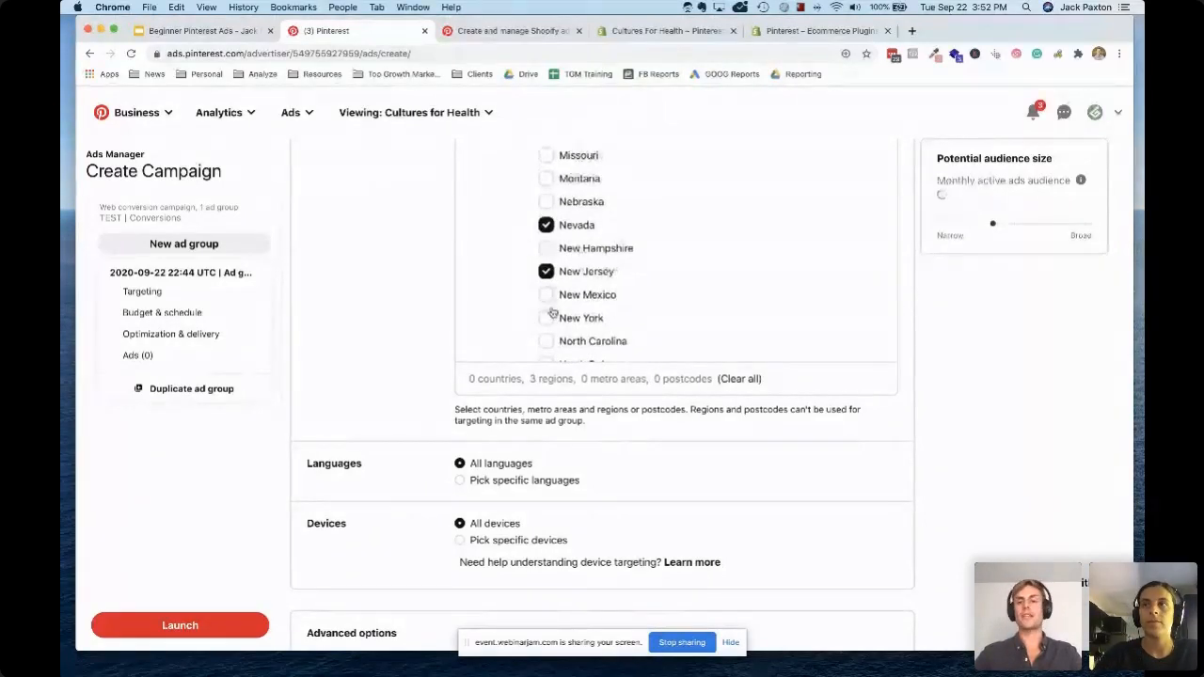
pyautogui.scroll(-1, 551, 311)
pyautogui.click(552, 311)
pyautogui.click(548, 288)
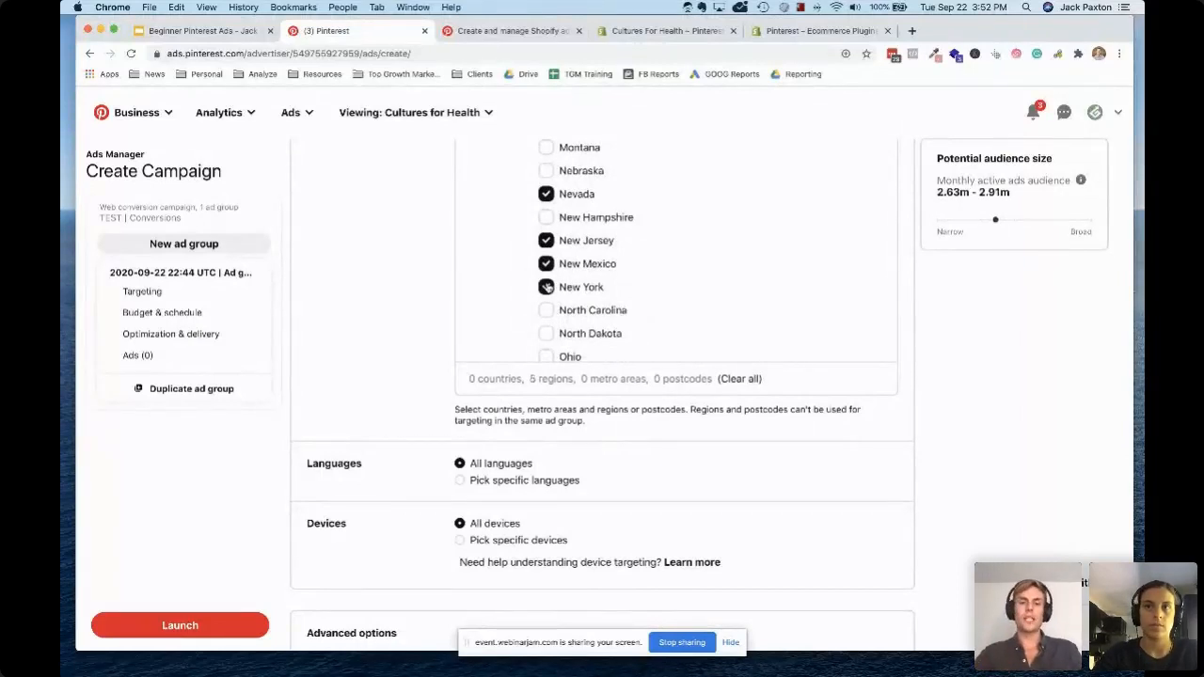
pyautogui.click(546, 311)
# Examine the specific device options and return the ad group's device targeting to all devices
pyautogui.scroll(-1, 545, 336)
pyautogui.scroll(-2, 545, 335)
pyautogui.scroll(-2, 401, 434)
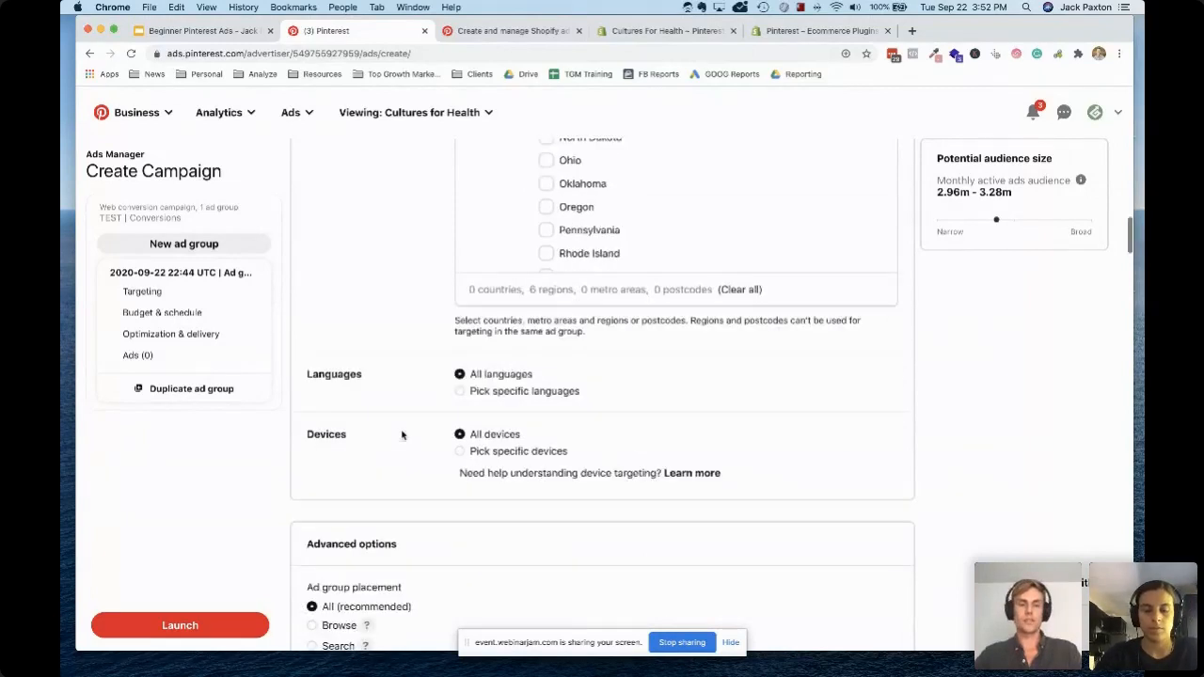
pyautogui.scroll(-2, 530, 404)
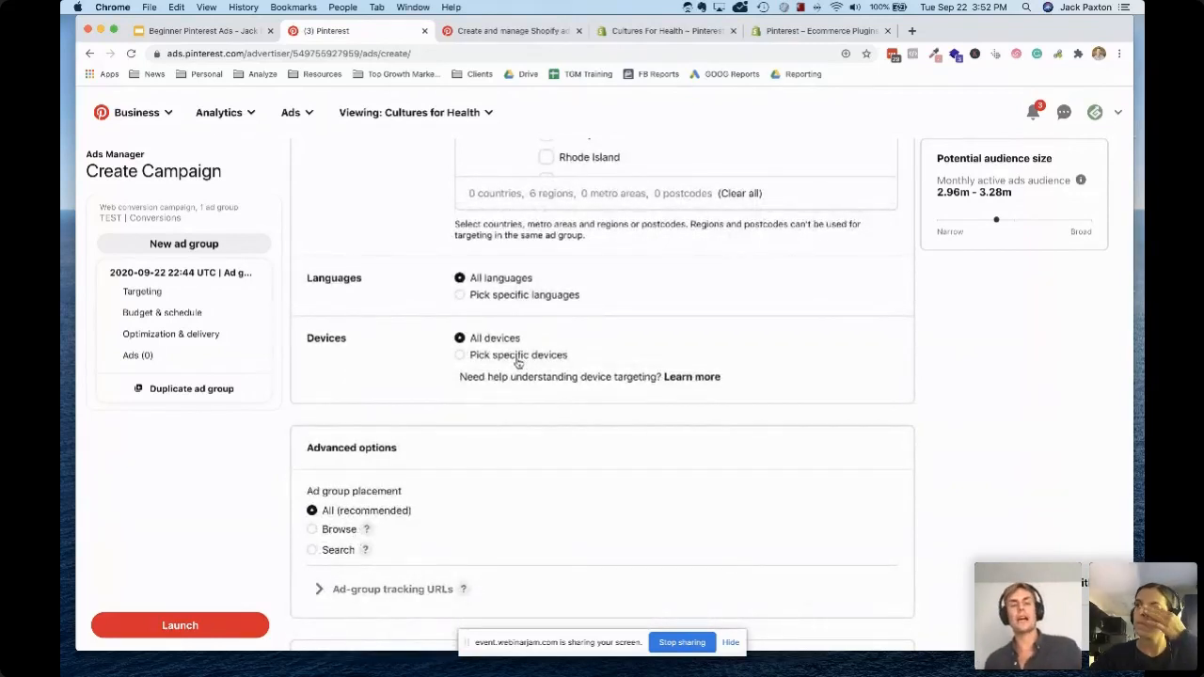
pyautogui.click(518, 358)
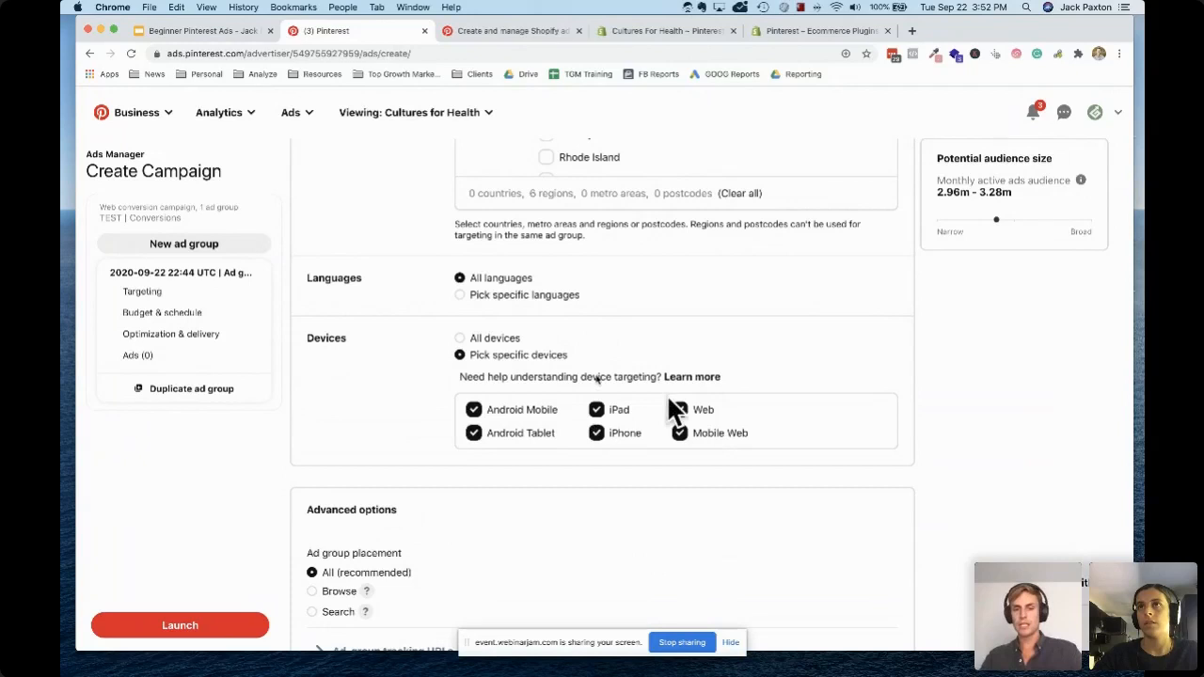
pyautogui.click(462, 338)
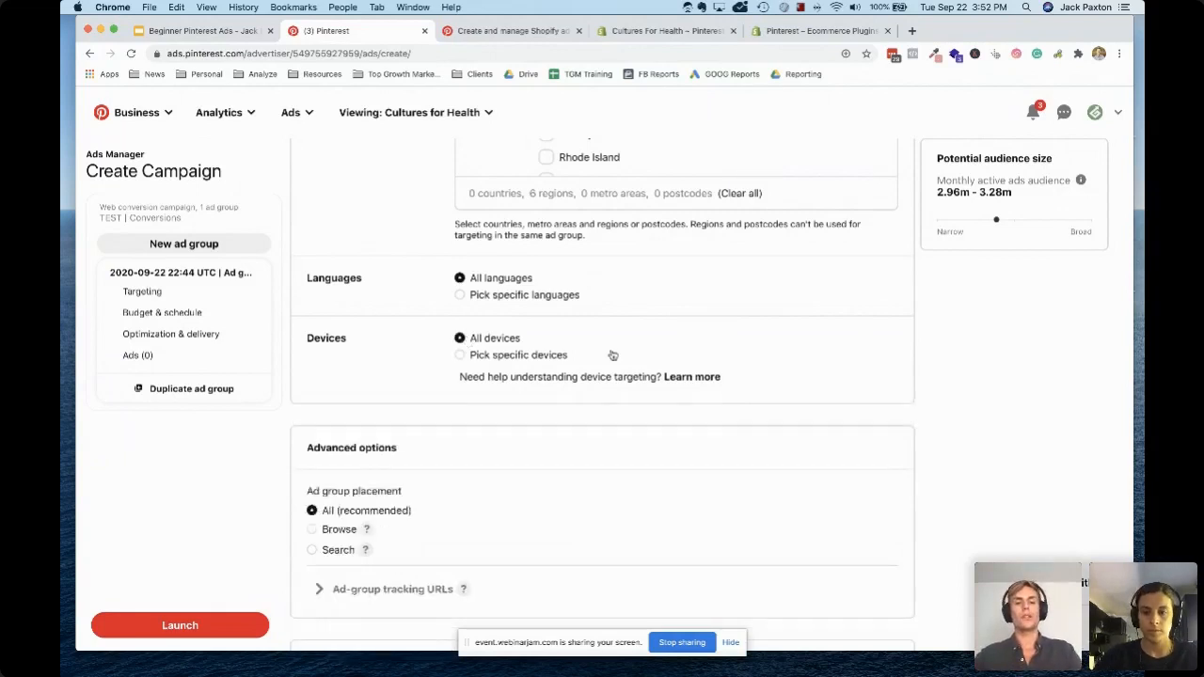
pyautogui.scroll(-2, 611, 354)
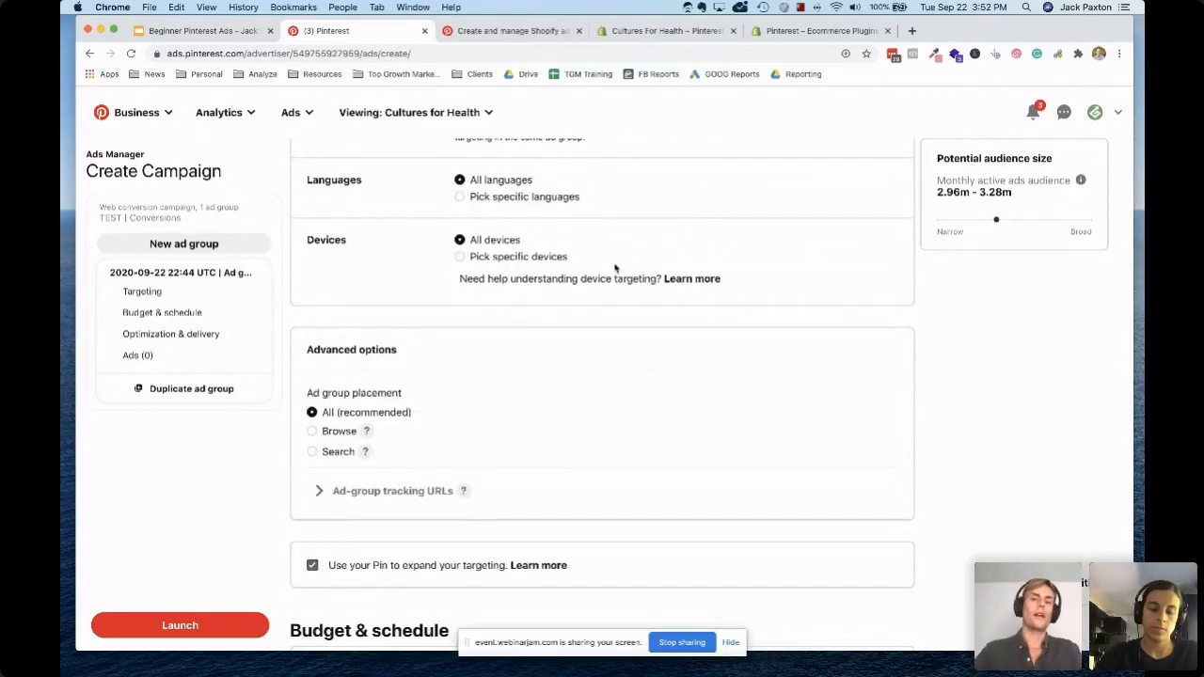
# Set the ad group's daily budget to 30 USD
pyautogui.scroll(-1, 527, 380)
pyautogui.scroll(-5, 527, 381)
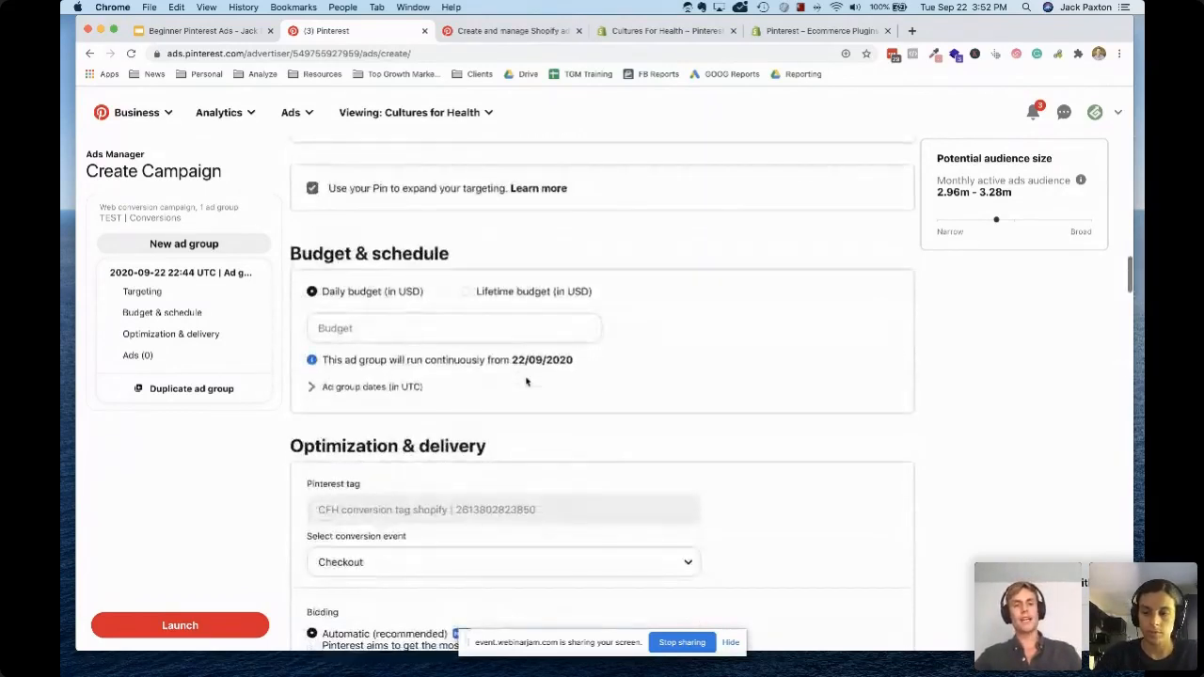
pyautogui.click(402, 274)
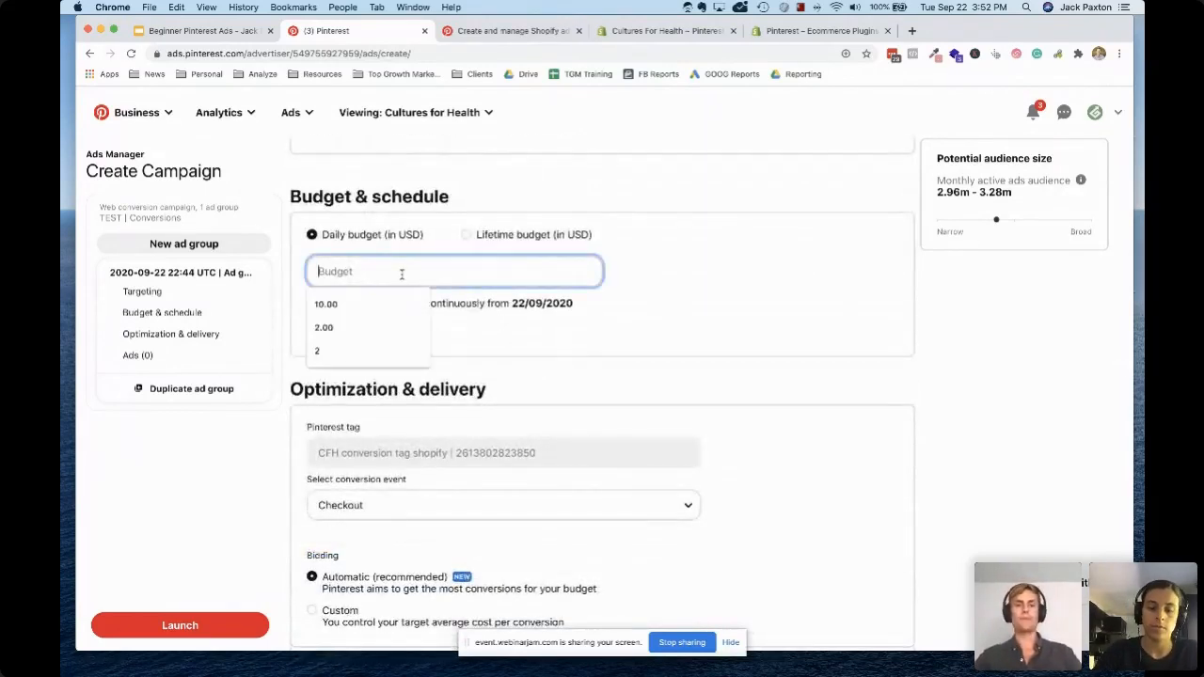
pyautogui.write('10')
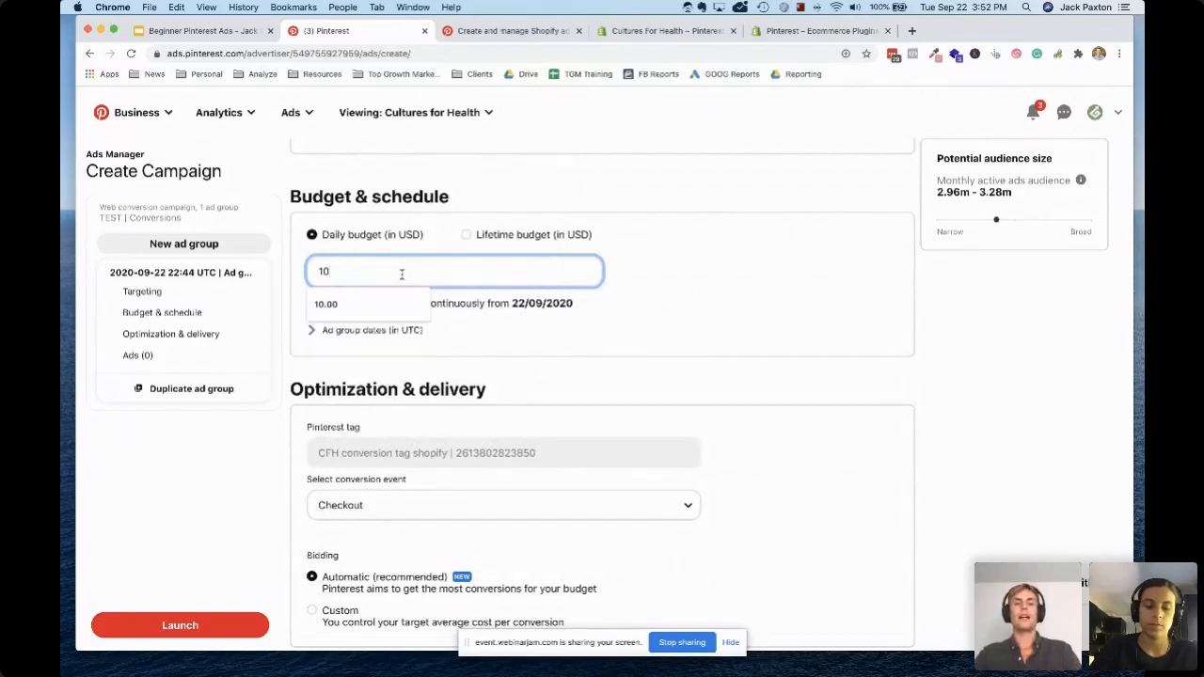
pyautogui.press('BackSpace')
pyautogui.press('BackSpace')
pyautogui.write('30')
pyautogui.click(273, 456)
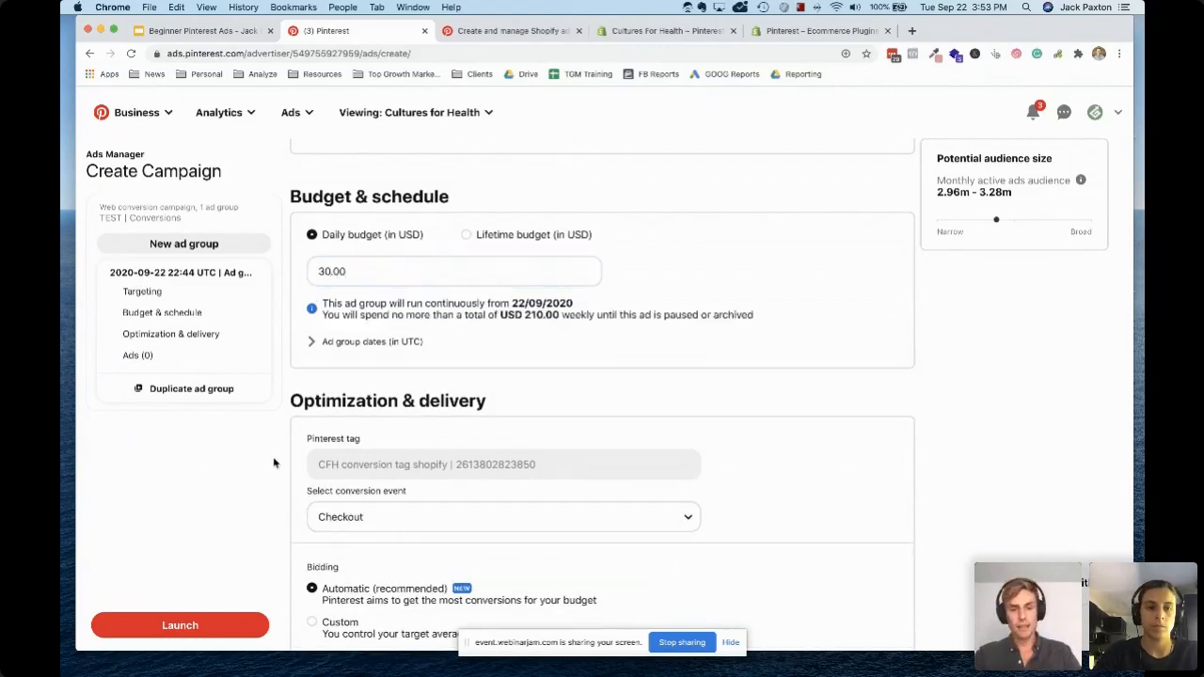
# Examine the ad group's optimization and delivery settings, including the conversion event and the bidding options
pyautogui.scroll(-5, 431, 435)
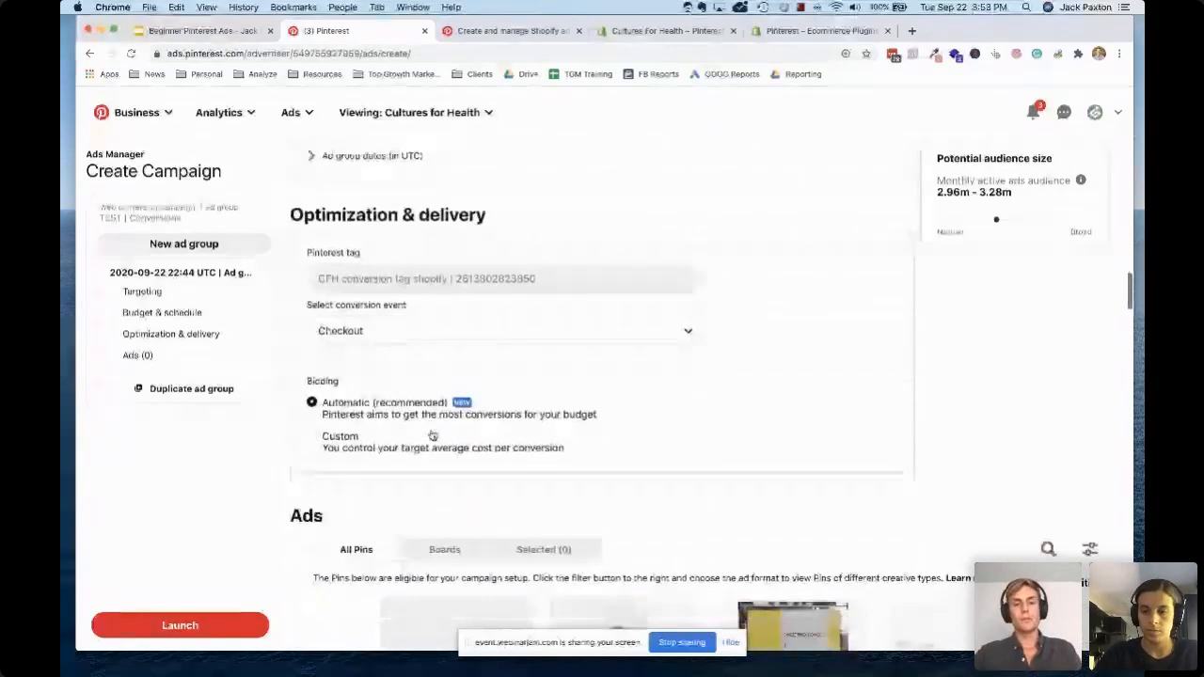
pyautogui.scroll(-1, 435, 297)
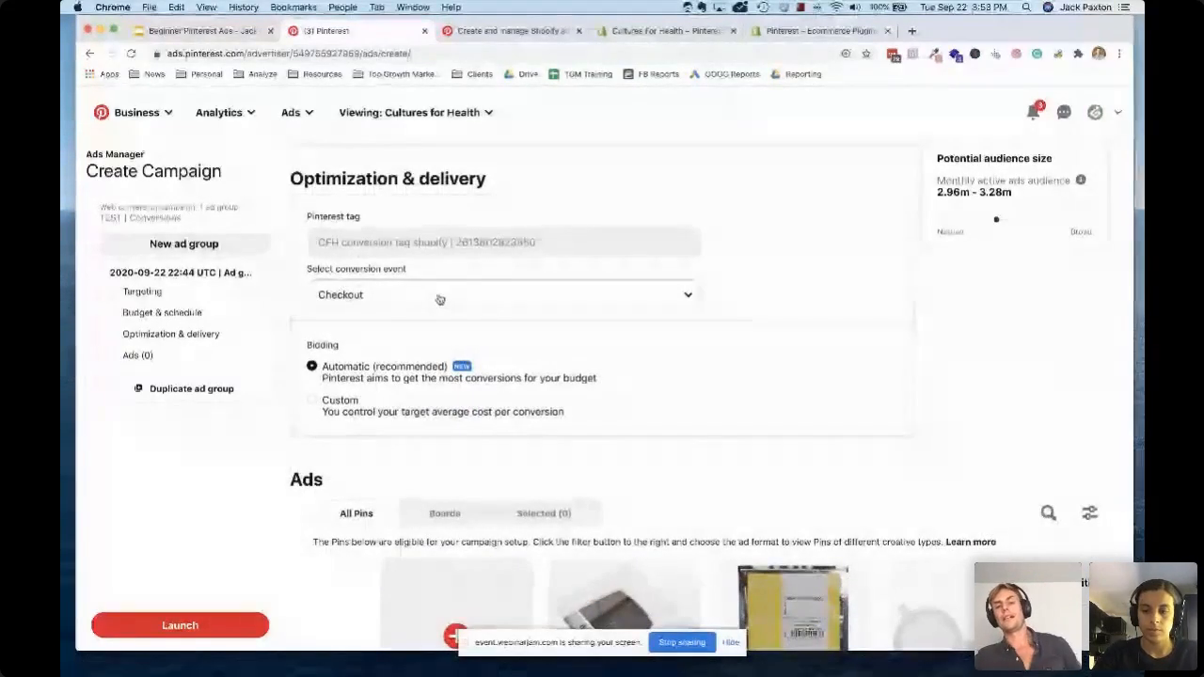
pyautogui.scroll(3, 438, 299)
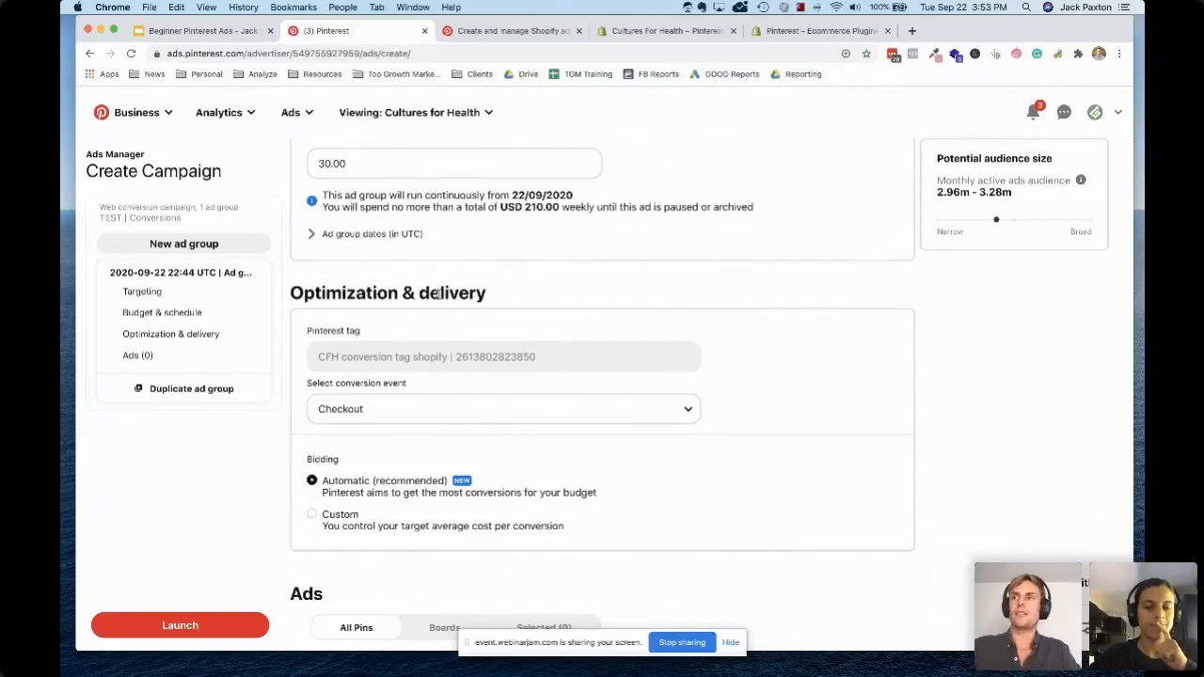
pyautogui.scroll(-1, 351, 482)
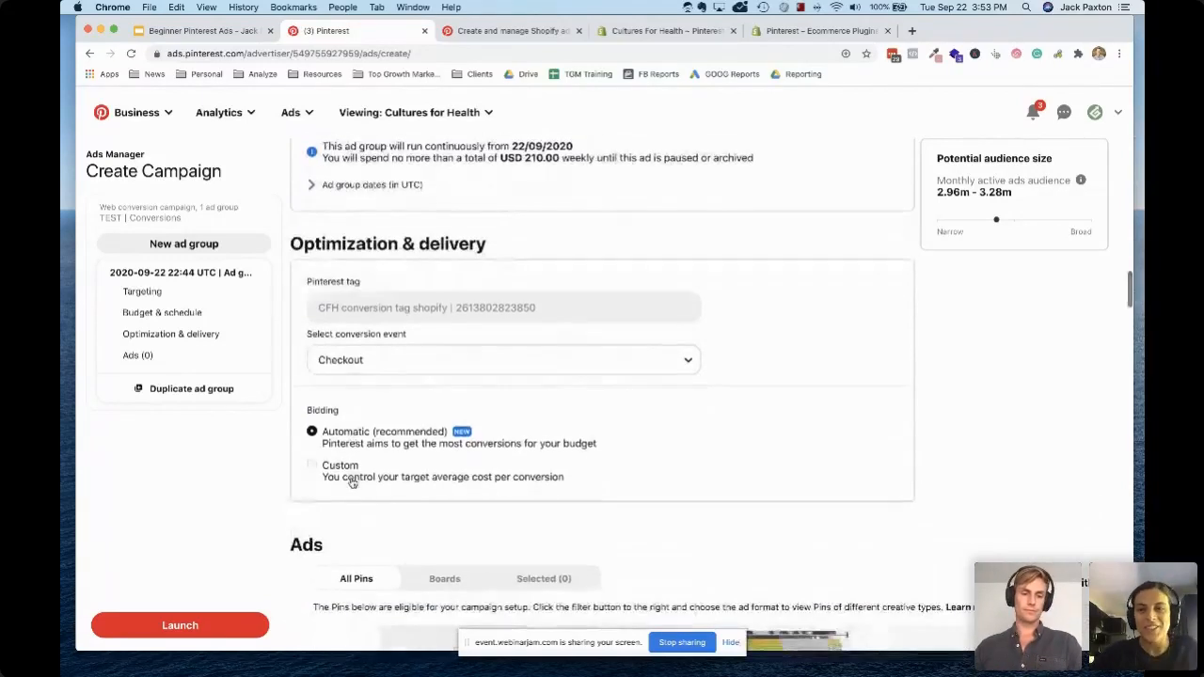
pyautogui.scroll(-2, 351, 482)
pyautogui.scroll(-1, 520, 467)
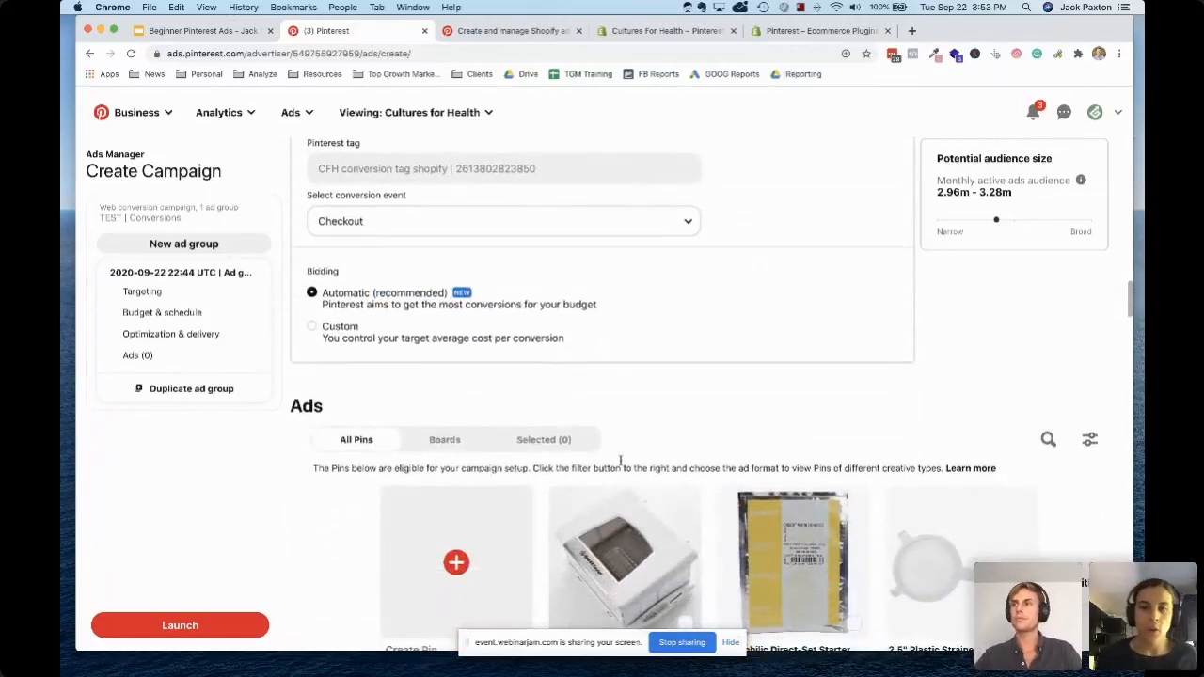
# Look through the product Pins that are eligible as ads for this campaign
pyautogui.scroll(-2, 667, 464)
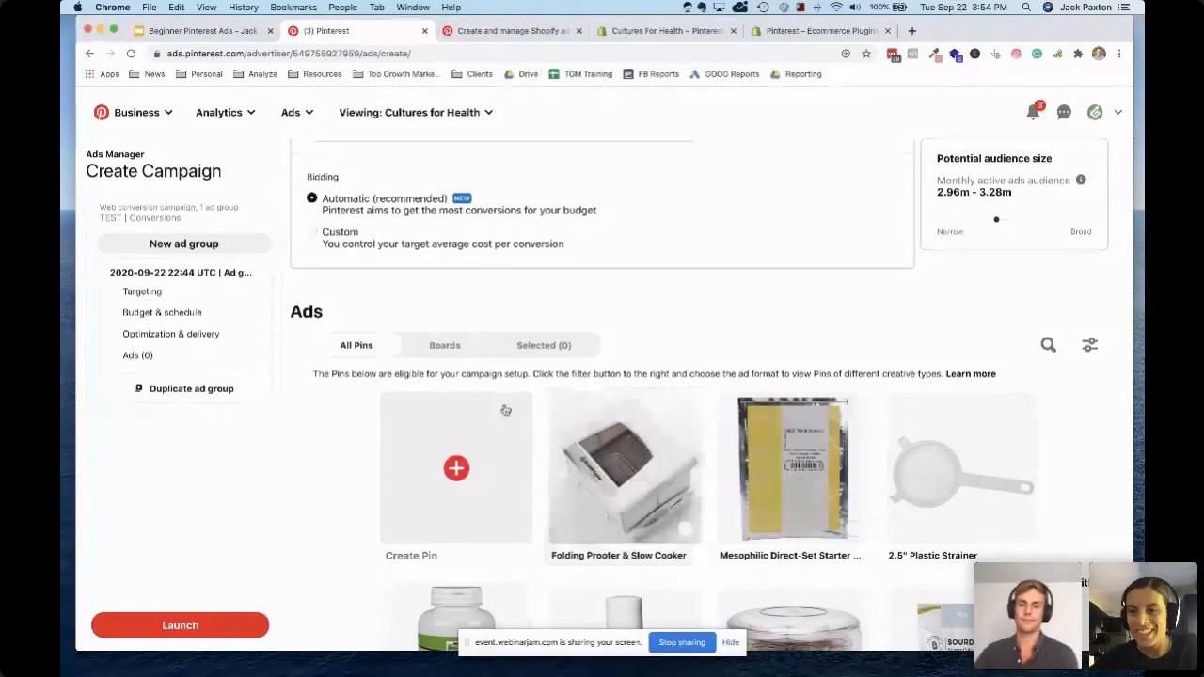
pyautogui.scroll(-2, 649, 433)
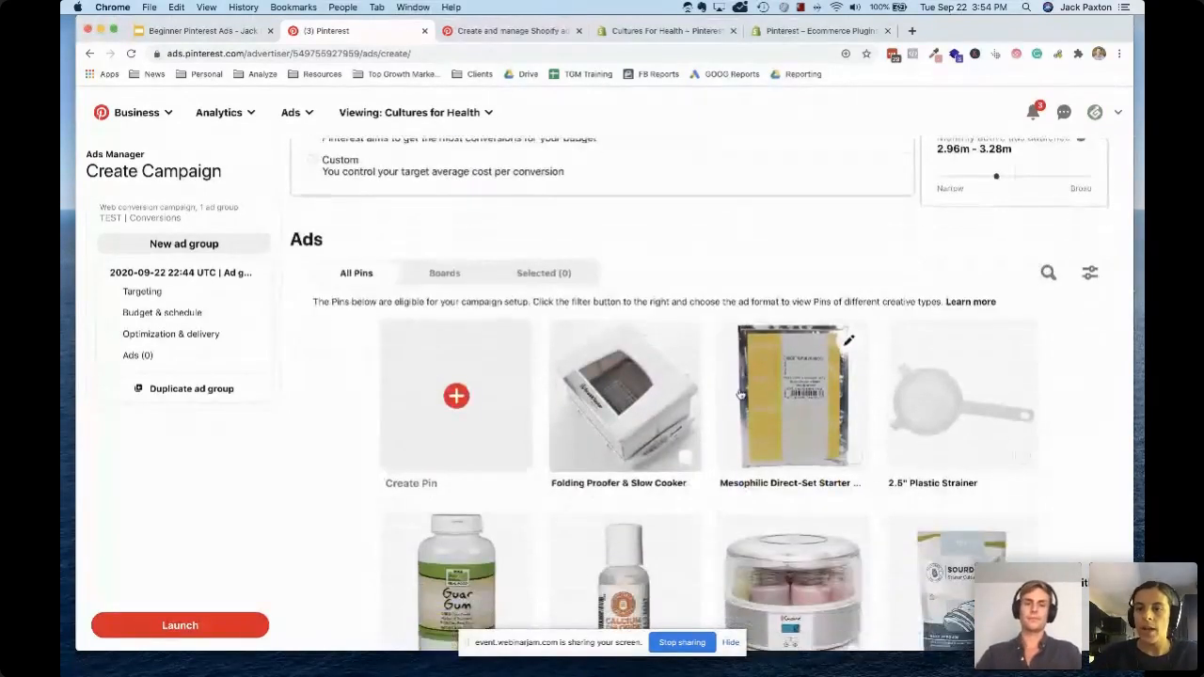
pyautogui.scroll(-3, 637, 440)
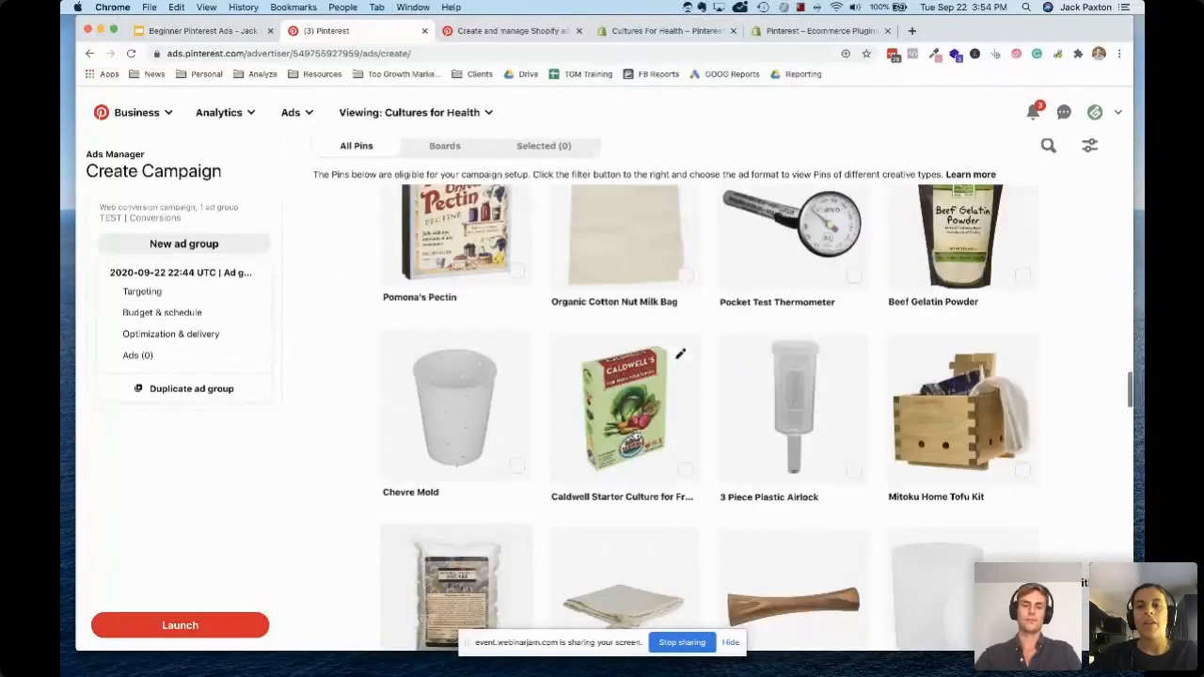
pyautogui.scroll(-4, 798, 426)
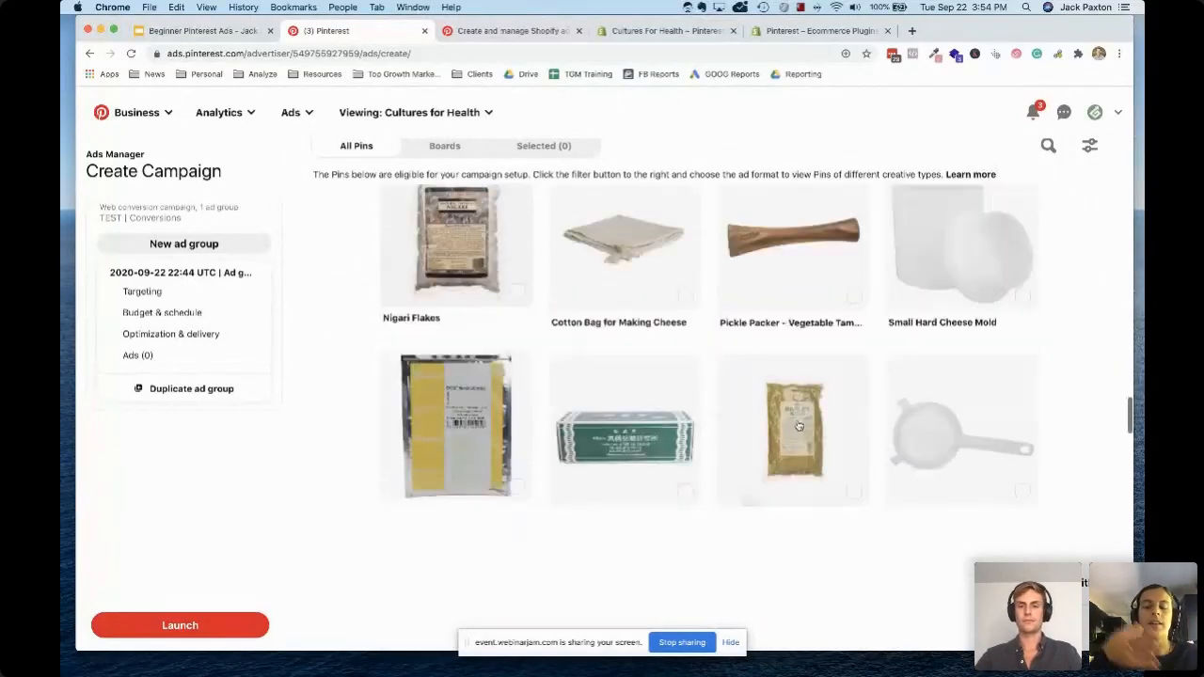
pyautogui.scroll(-3, 798, 426)
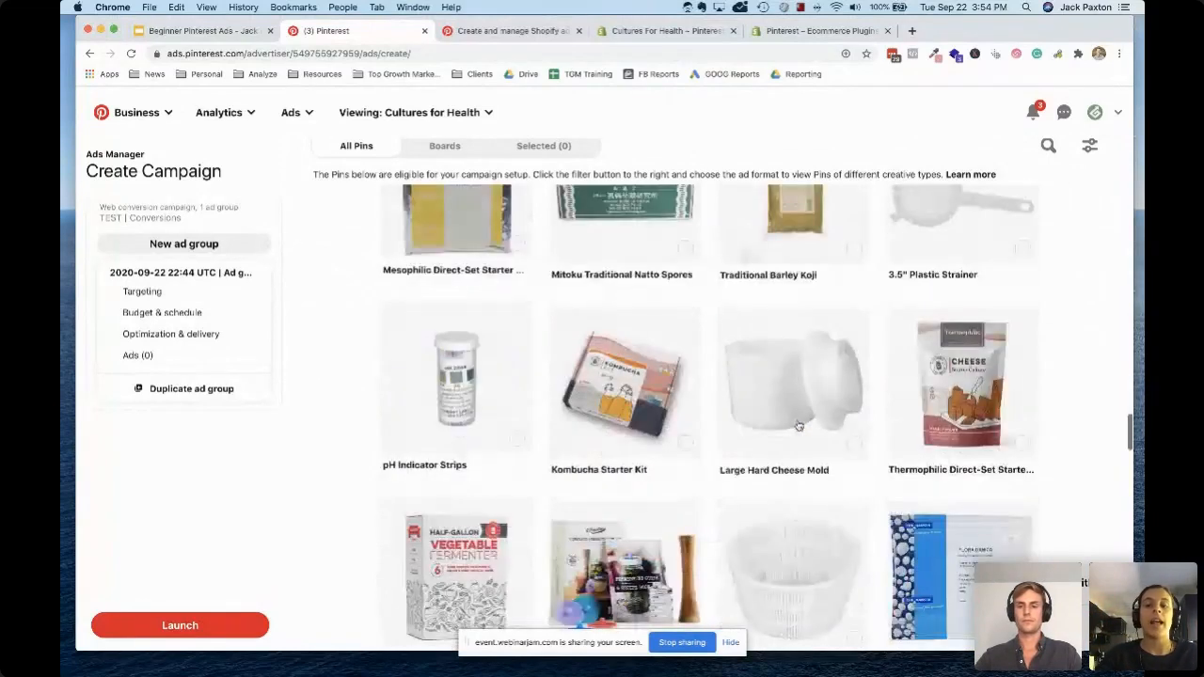
pyautogui.scroll(-5, 797, 426)
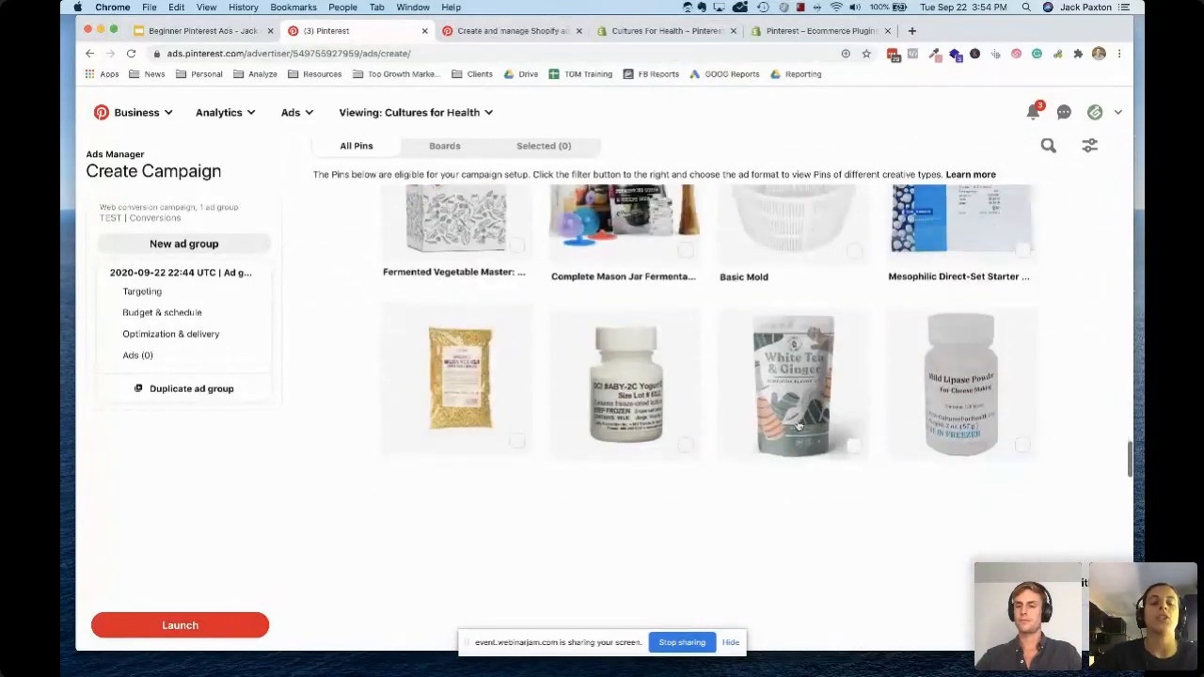
pyautogui.scroll(-2, 798, 426)
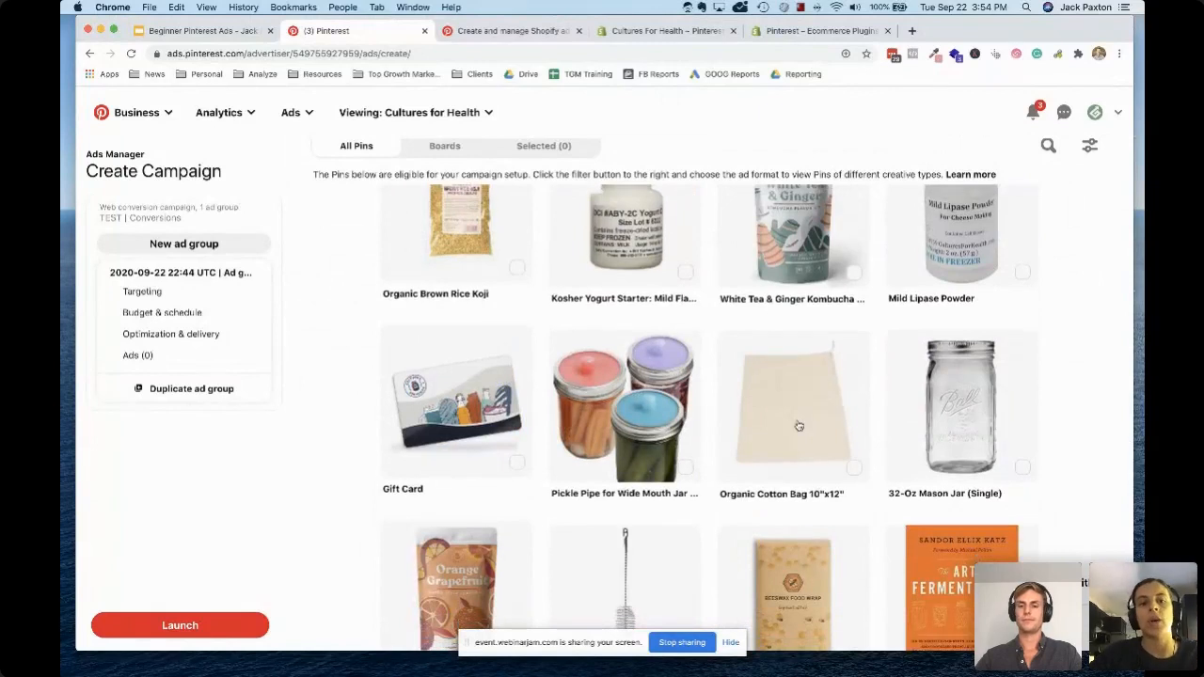
pyautogui.scroll(-3, 798, 426)
pyautogui.scroll(-4, 798, 426)
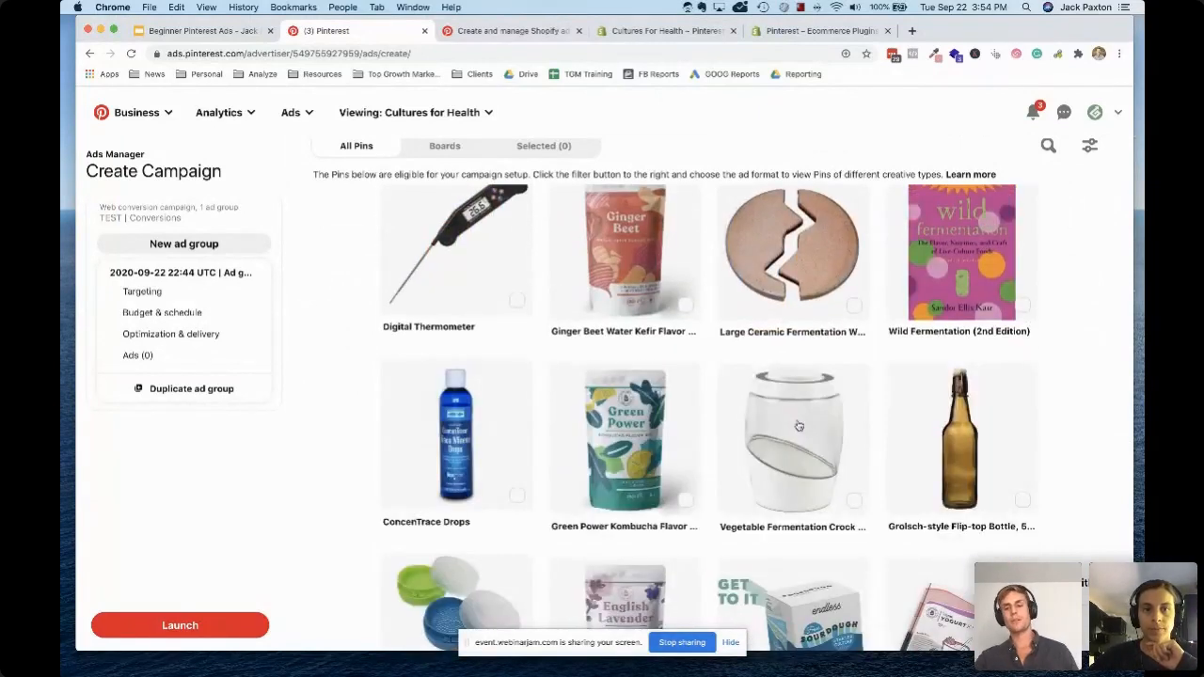
pyautogui.scroll(-5, 797, 426)
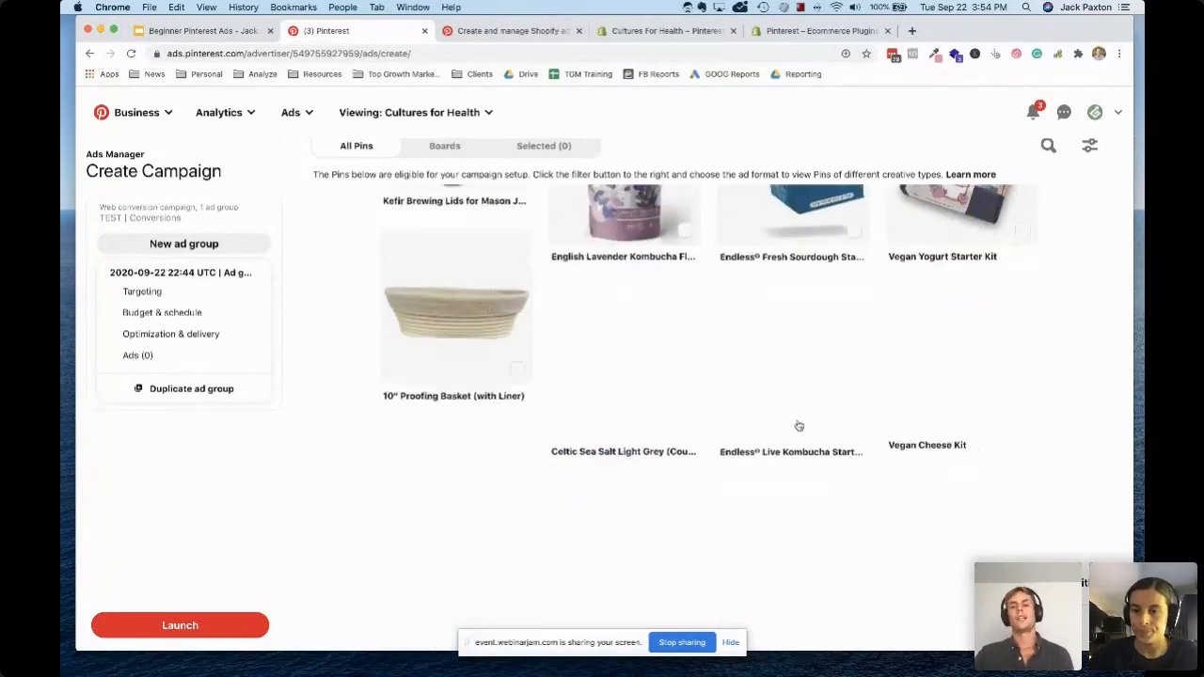
pyautogui.scroll(-5, 798, 426)
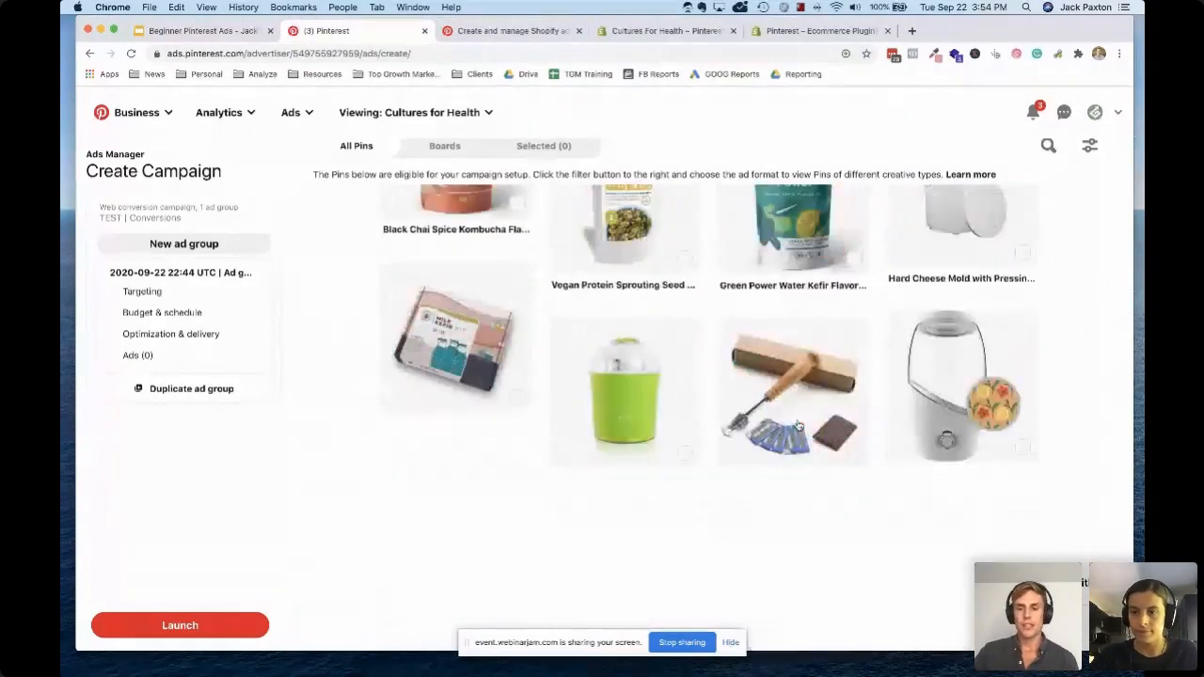
pyautogui.scroll(-5, 798, 426)
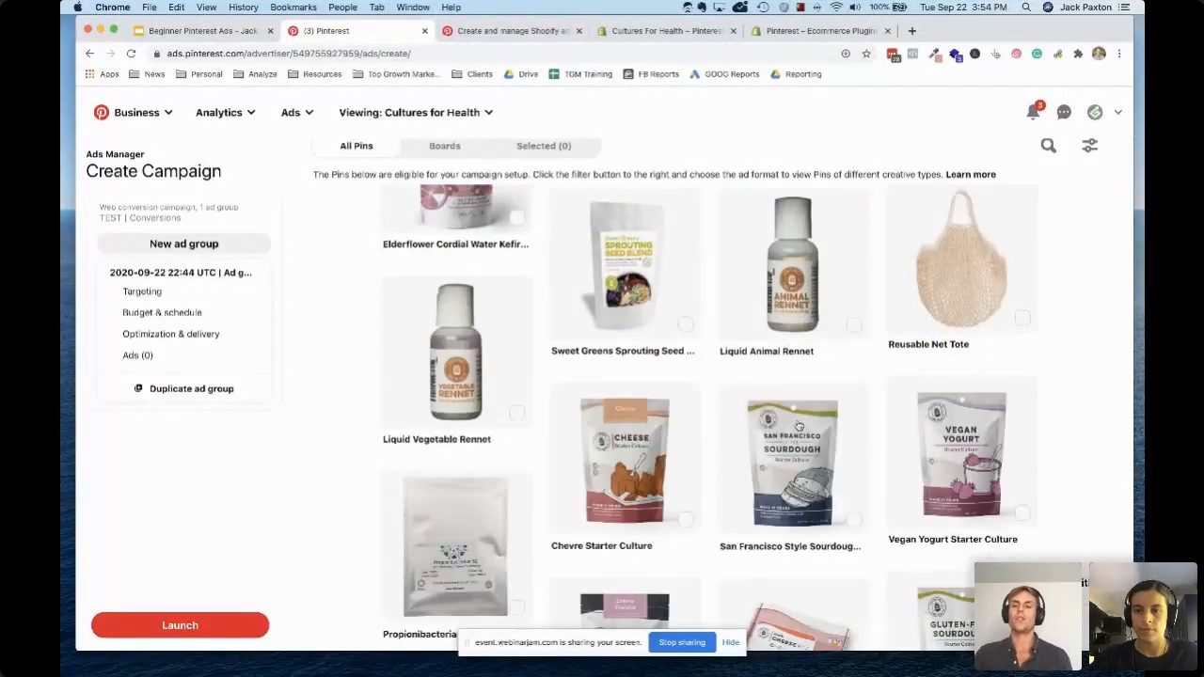
pyautogui.scroll(-3, 798, 426)
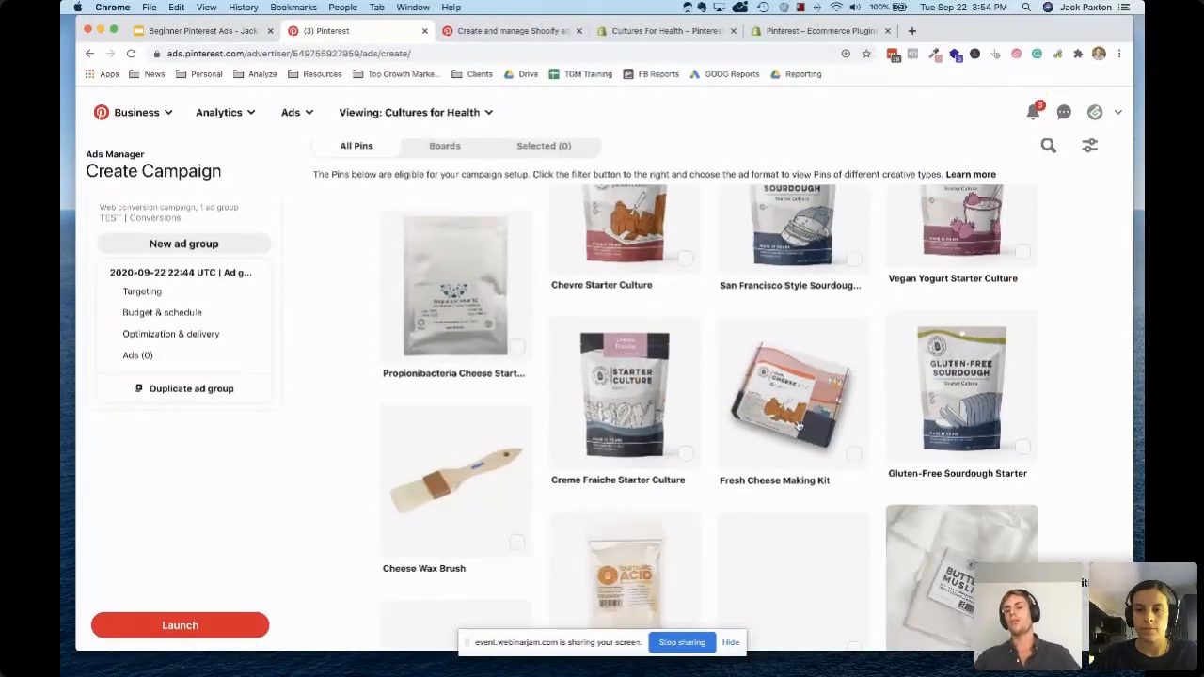
pyautogui.scroll(-3, 798, 426)
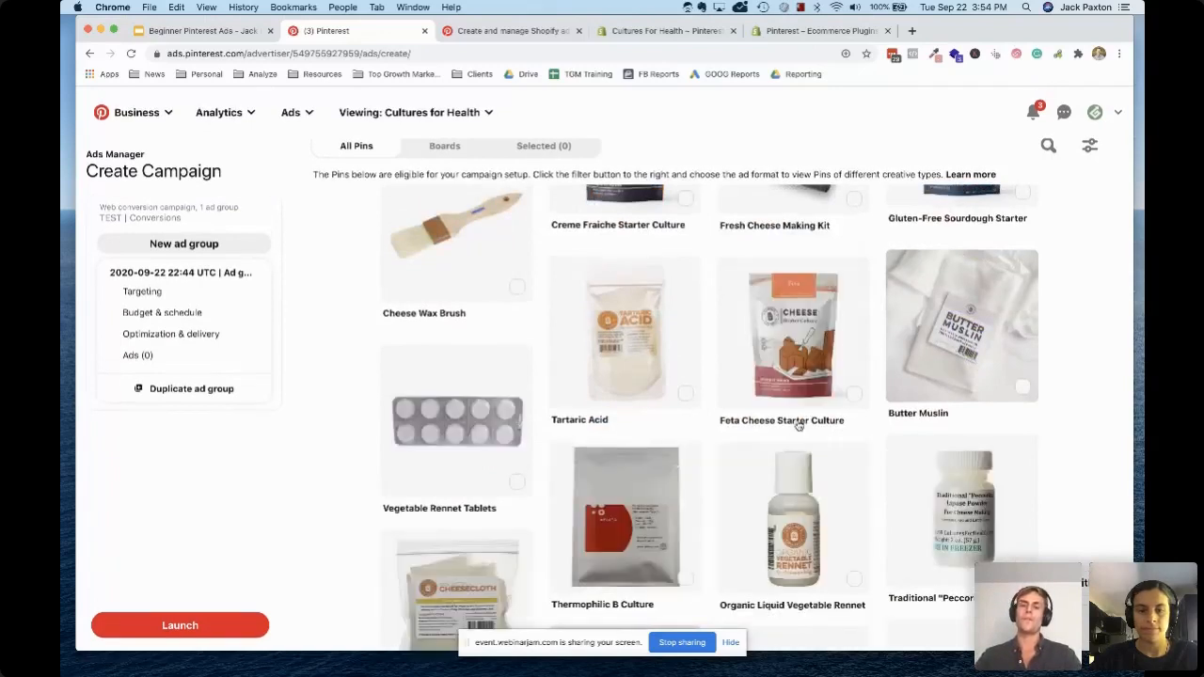
pyautogui.scroll(-4, 798, 426)
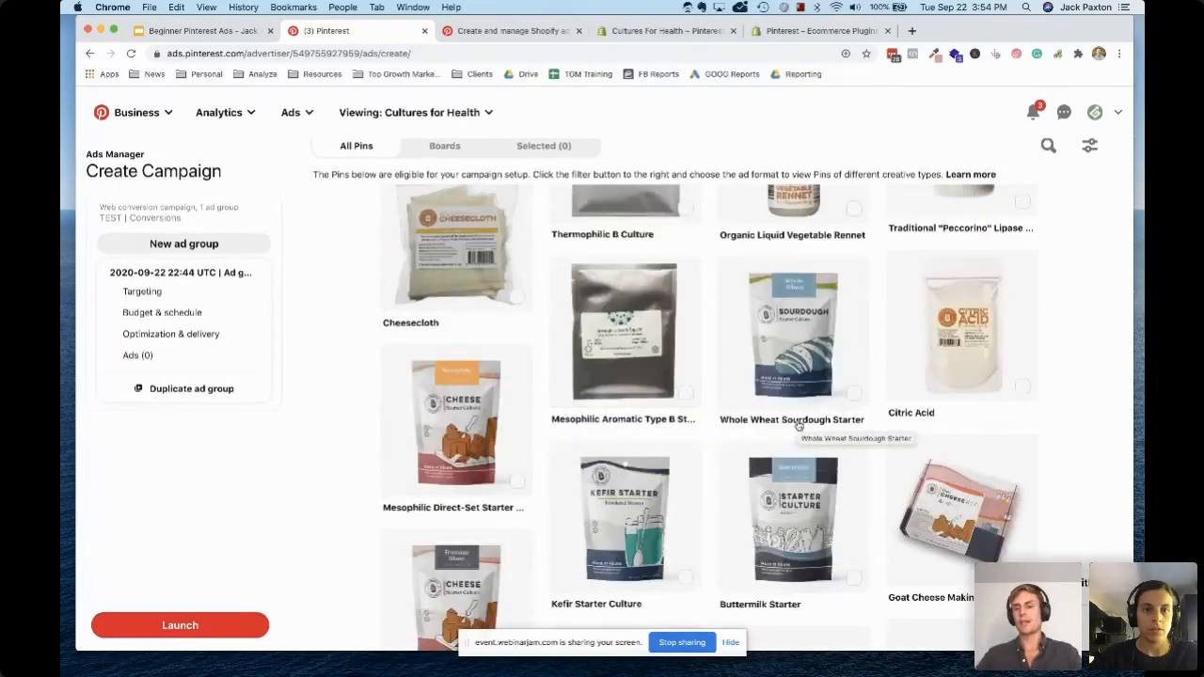
pyautogui.scroll(-3, 797, 426)
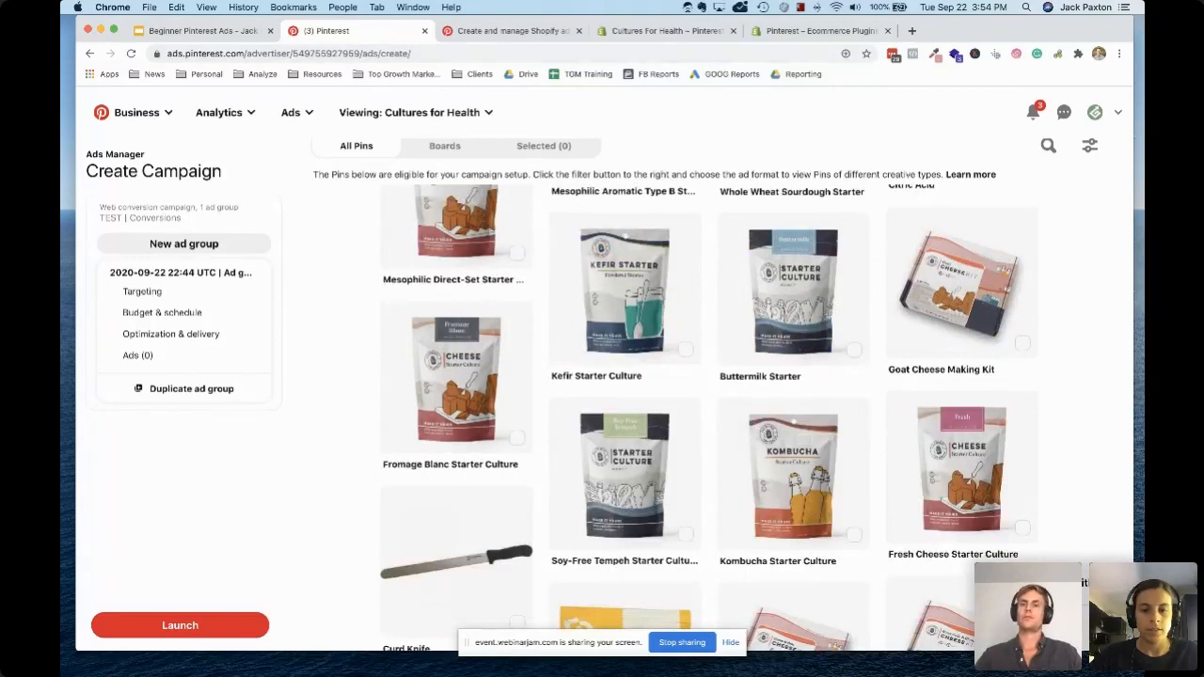
# Check the computer's Bluetooth device list and raise the system volume
pyautogui.click(815, 8)
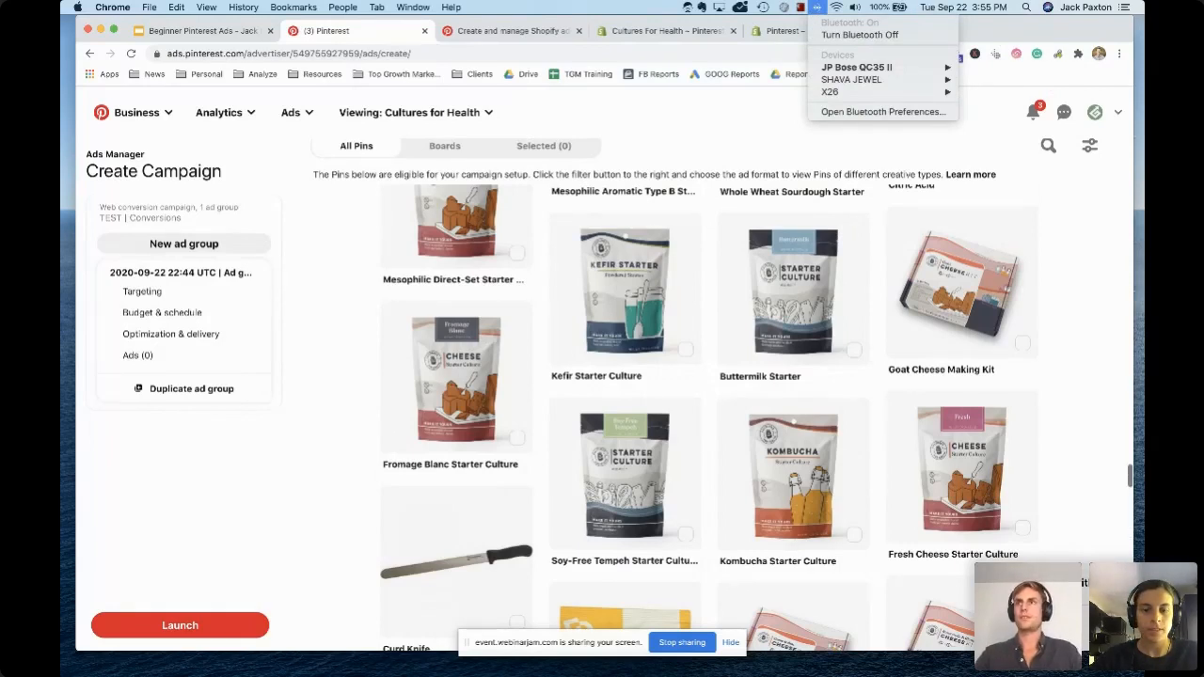
pyautogui.press('Escape')
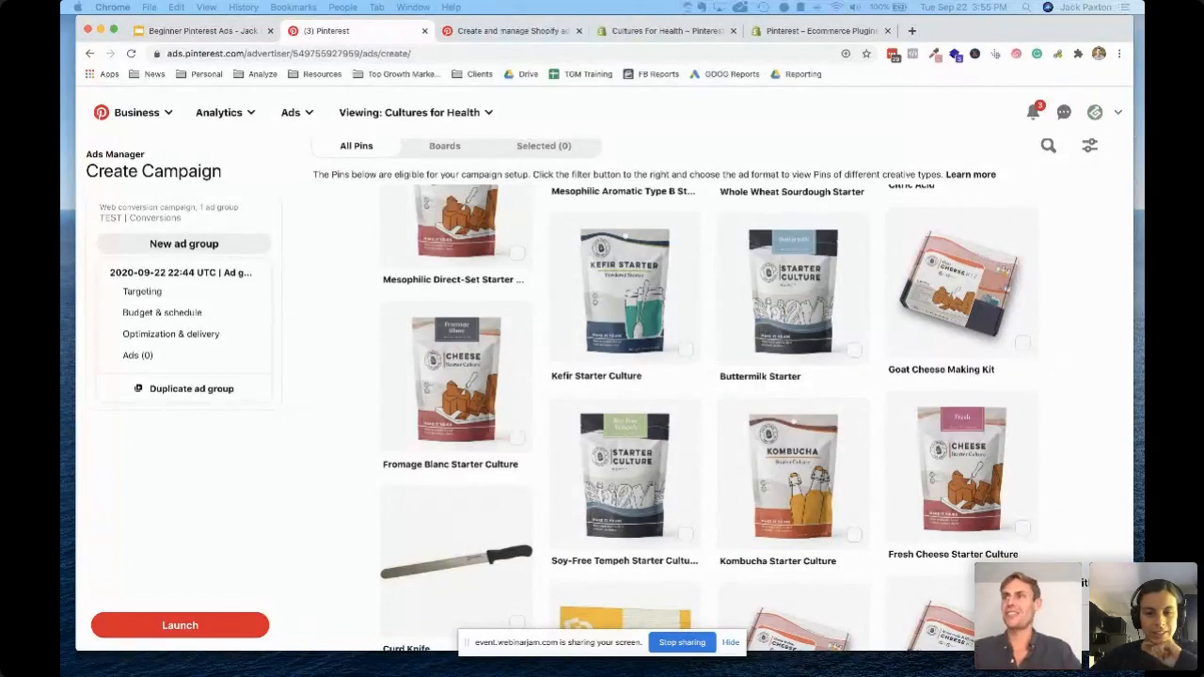
pyautogui.moveTo(602, 675)
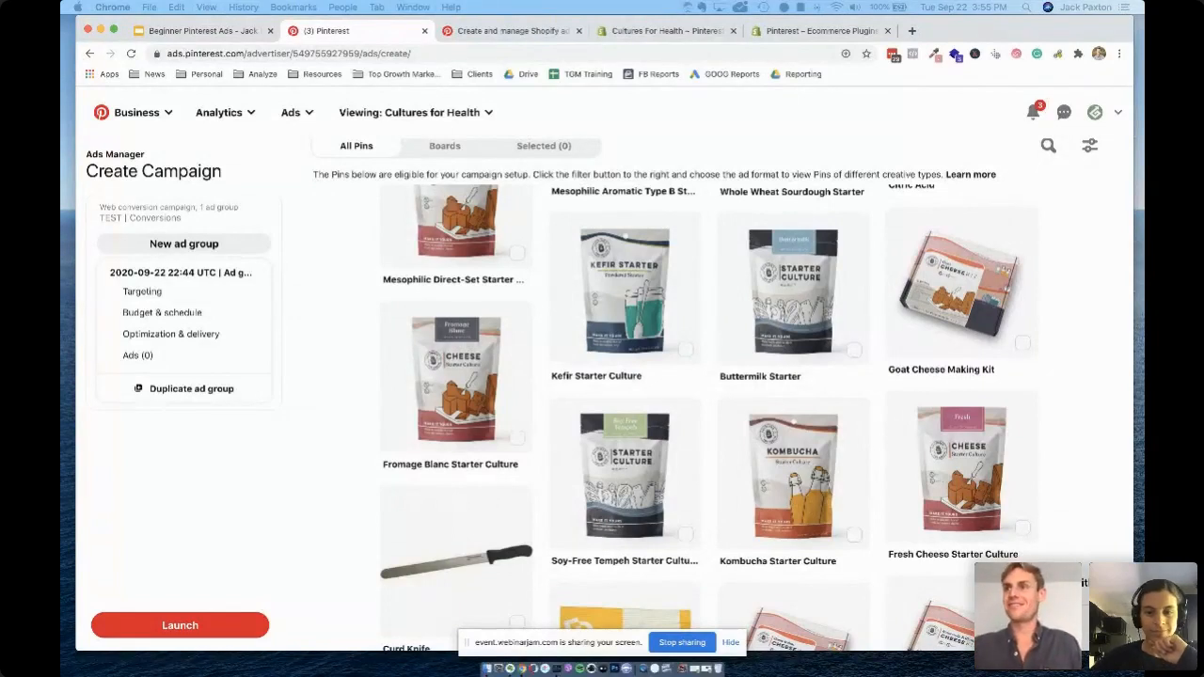
pyautogui.press('XF86AudioRaiseVolume')
pyautogui.press('XF86AudioRaiseVolume')
pyautogui.press('XF86AudioRaiseVolume')
pyautogui.press('XF86AudioRaiseVolume')
pyautogui.press('XF86AudioLowerVolume')
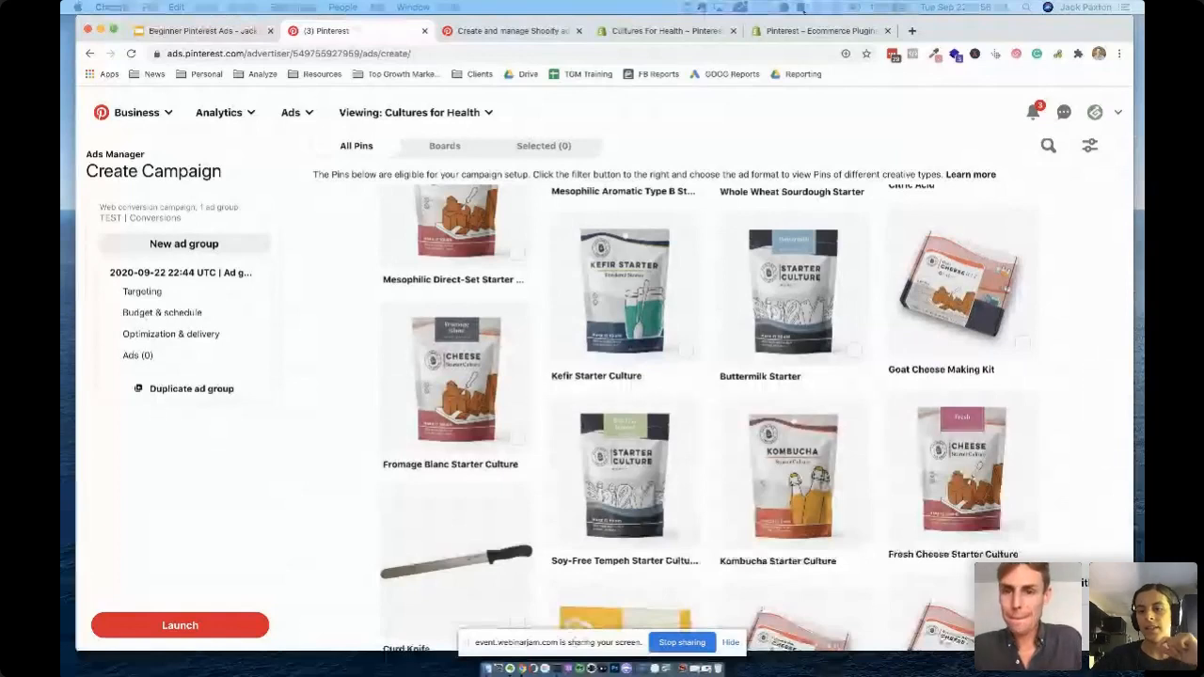
# Connect the Bose QC35 II headphones to the computer over Bluetooth
pyautogui.click(784, 7)
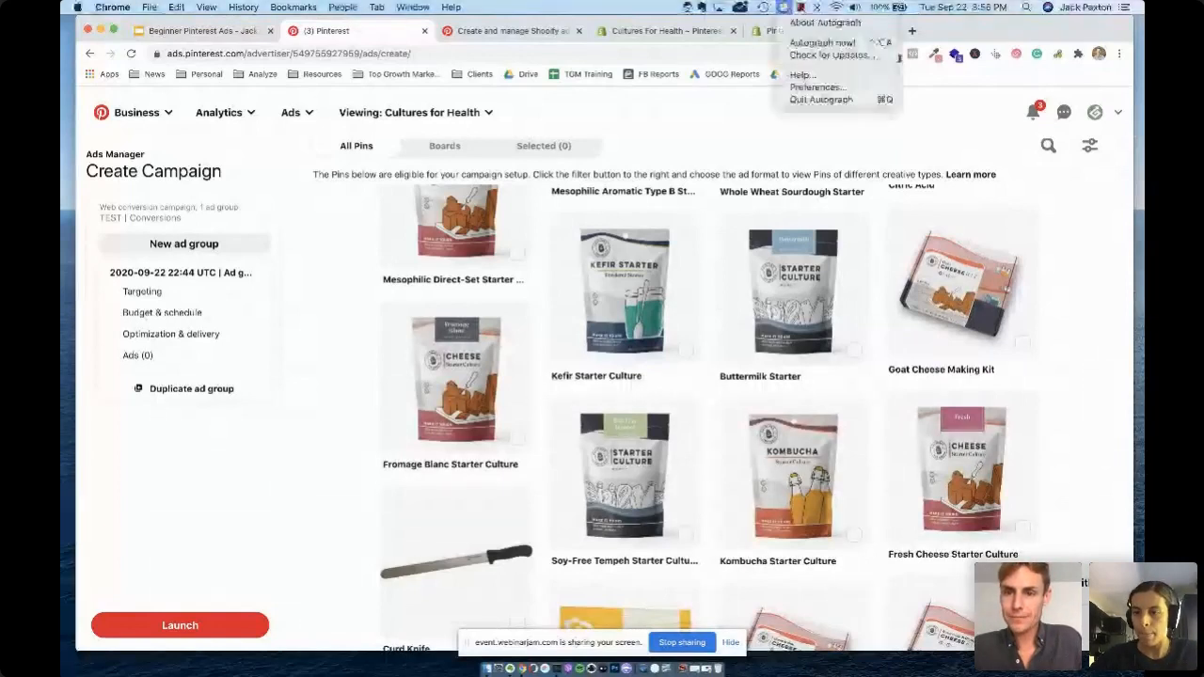
pyautogui.click(816, 7)
pyautogui.moveTo(855, 67)
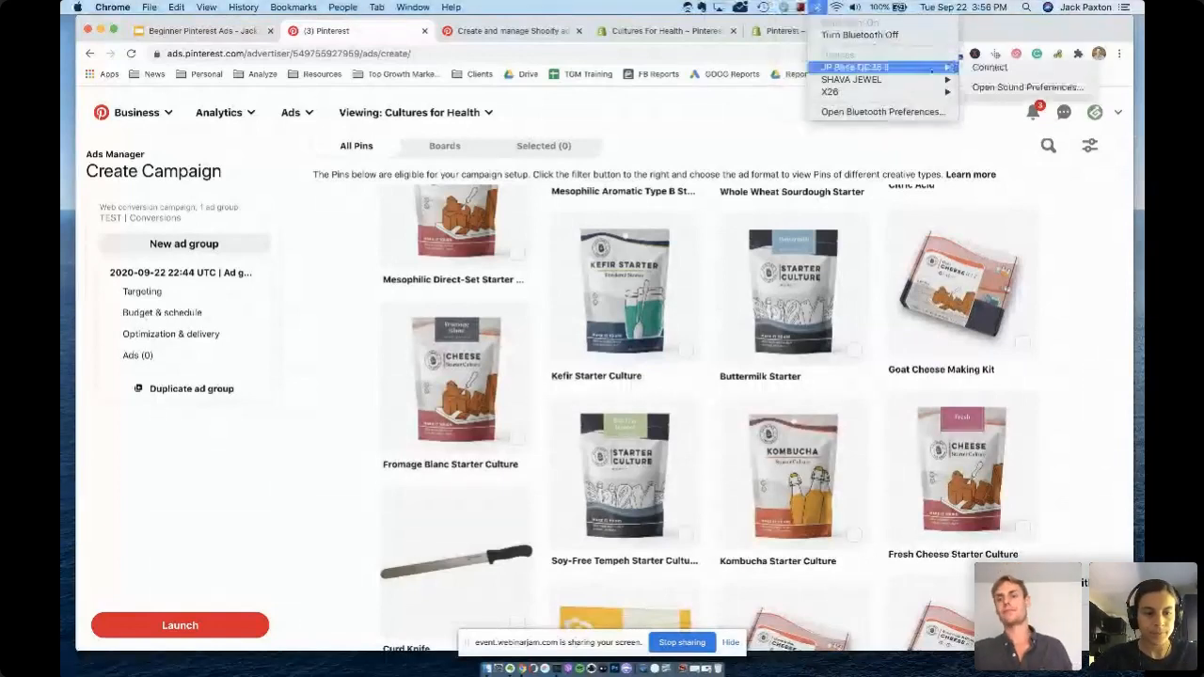
pyautogui.click(976, 67)
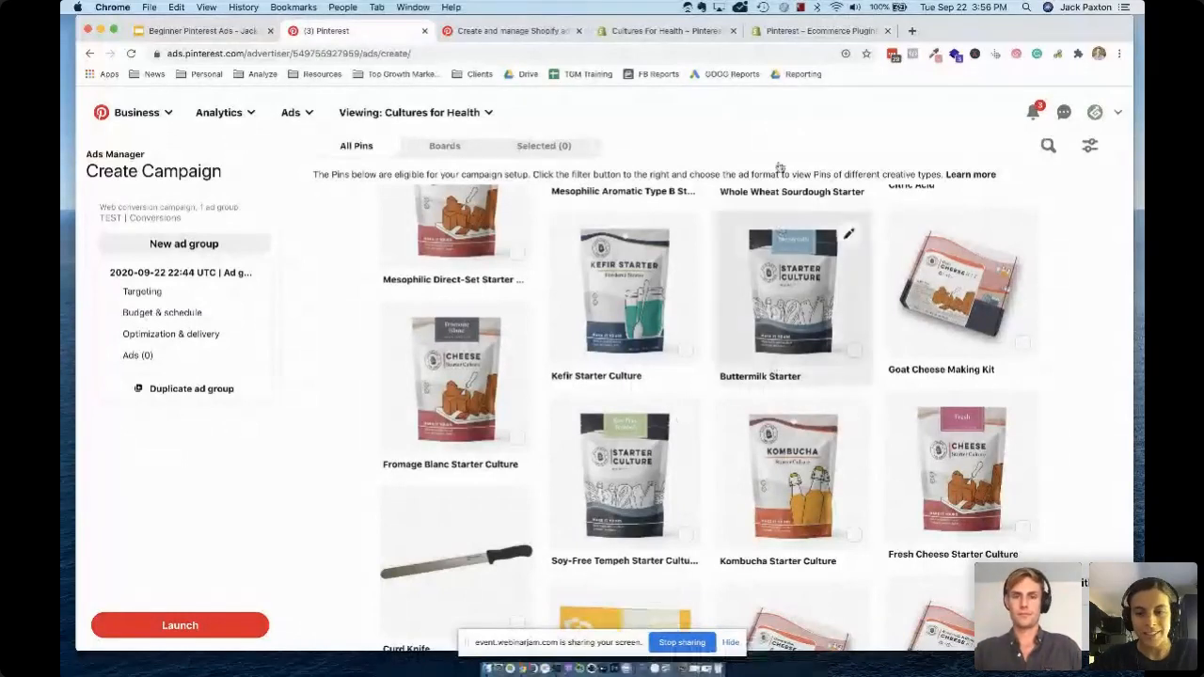
# Recheck the Bluetooth devices, reconnect the Bose QC35 II headphones, and hide the screen-sharing notice
pyautogui.click(820, 8)
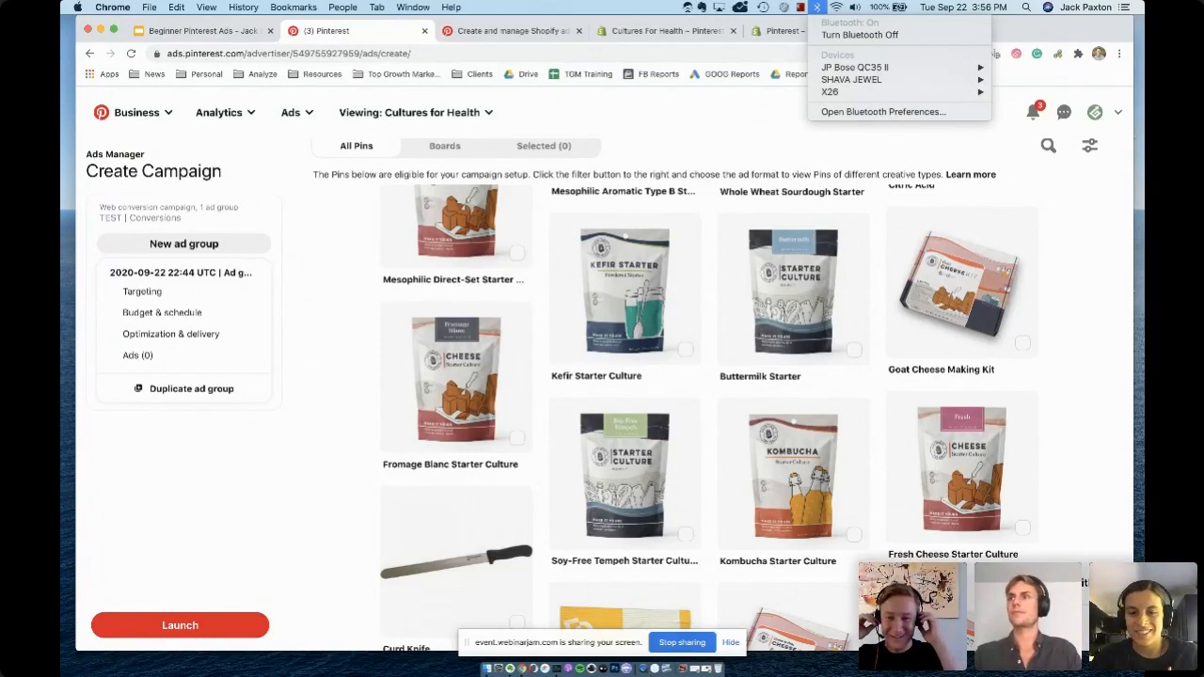
pyautogui.click(925, 317)
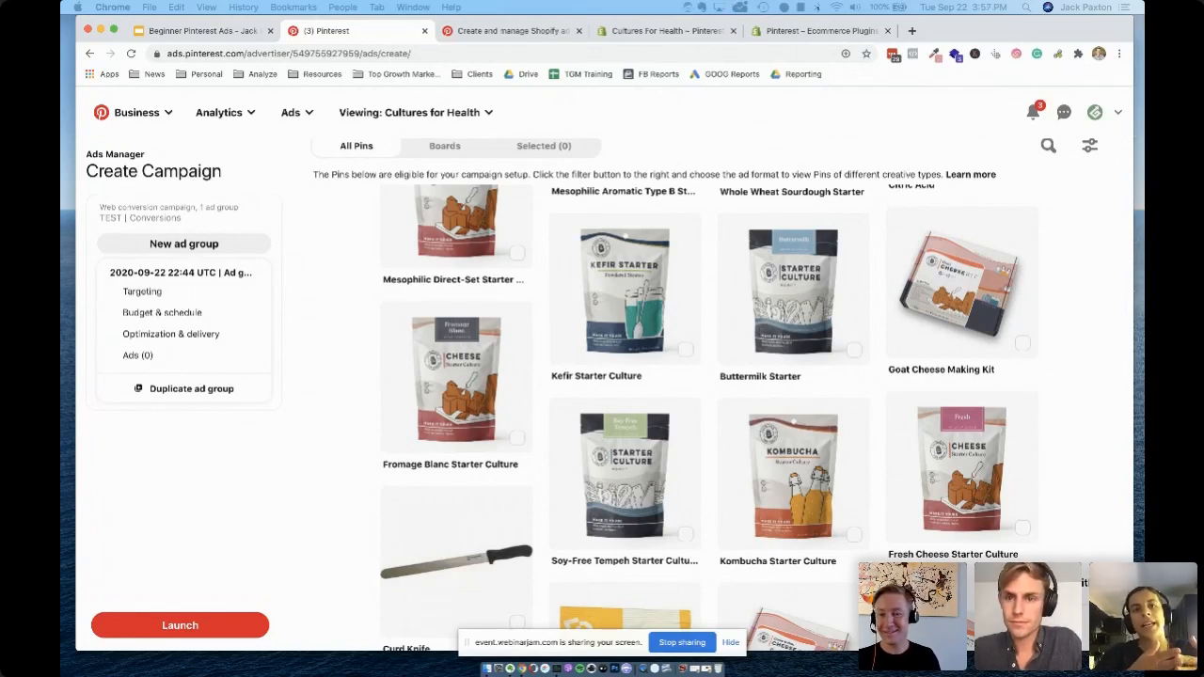
pyautogui.click(816, 6)
pyautogui.moveTo(931, 67)
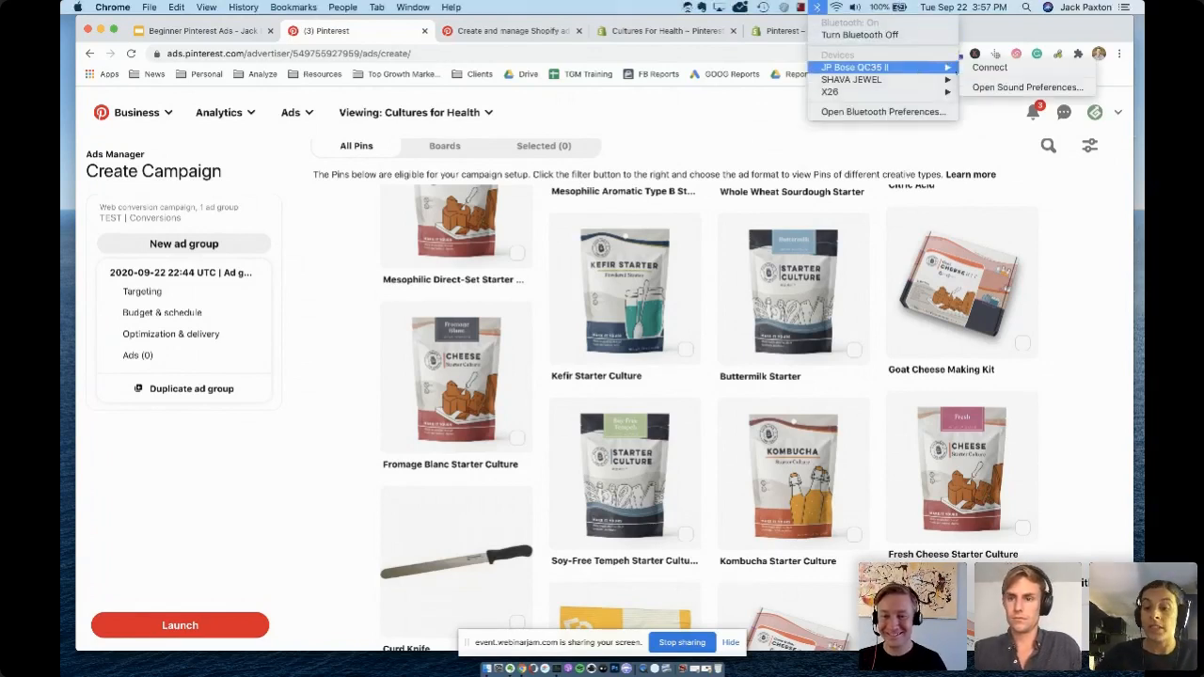
pyautogui.click(1026, 68)
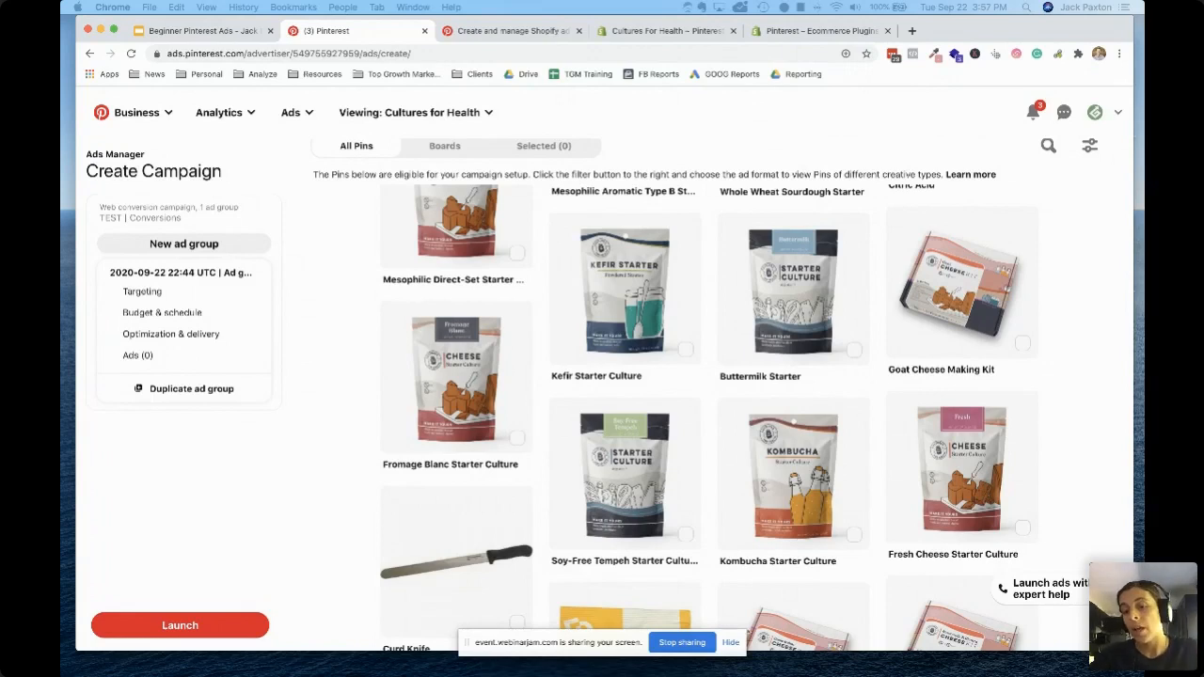
pyautogui.click(731, 642)
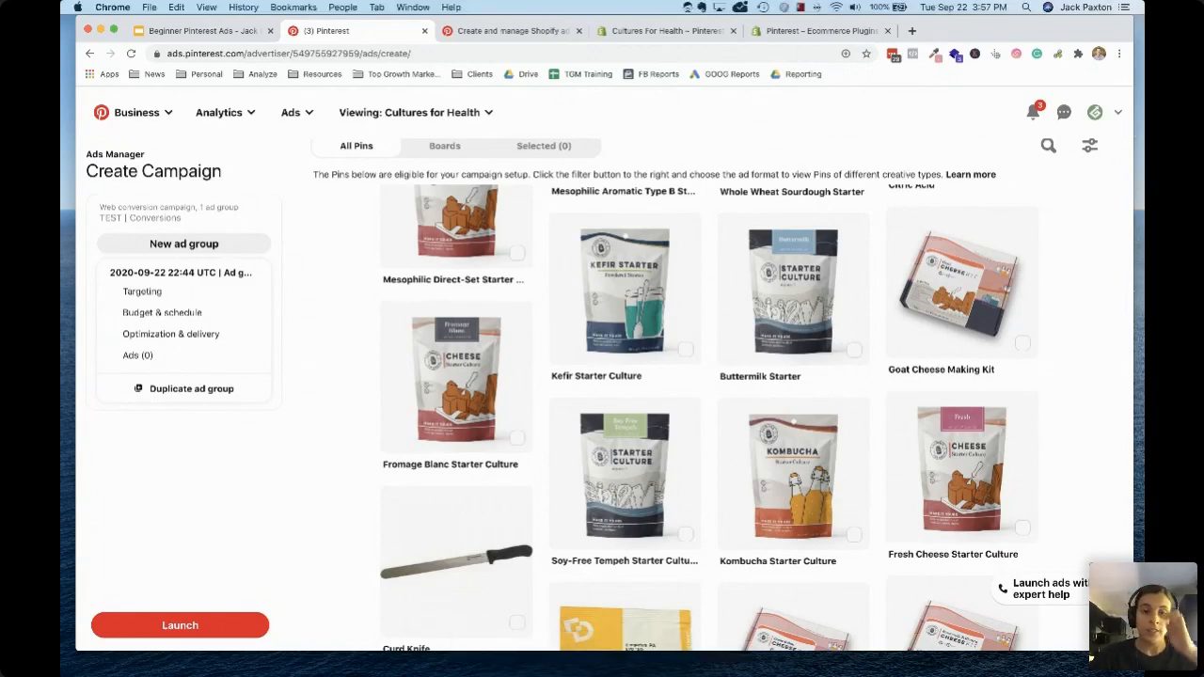
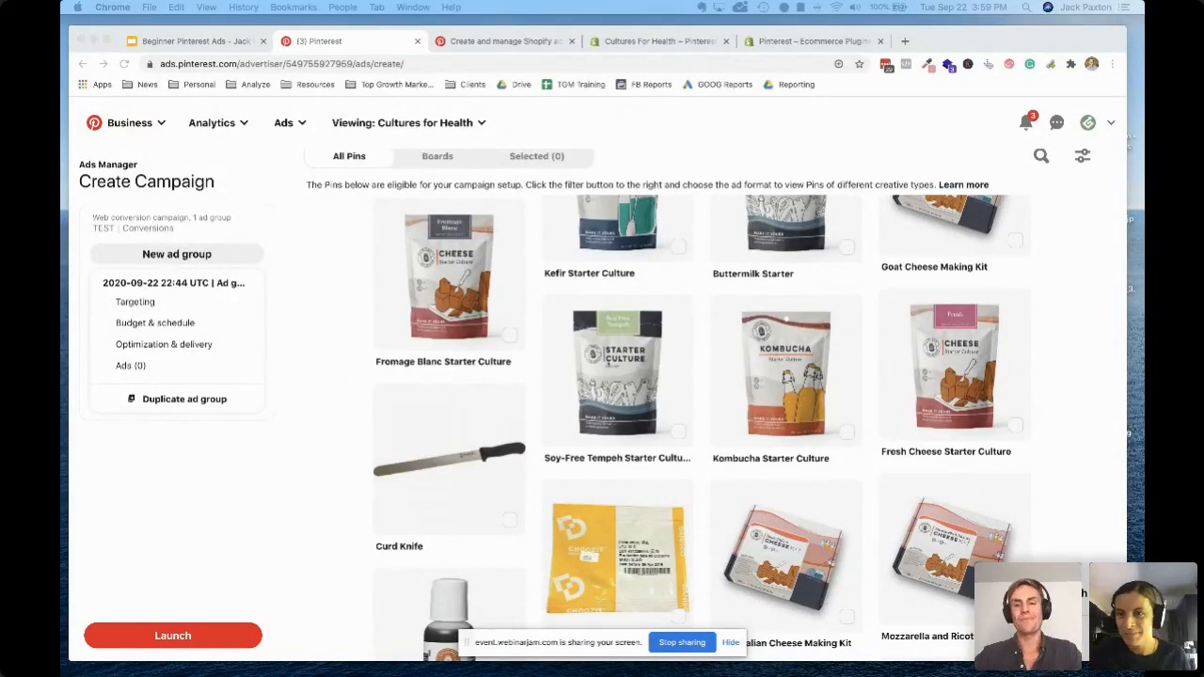
# Look through the eligible product Pins and the account's boards as sources of ads for the campaign
pyautogui.scroll(5, 699, 428)
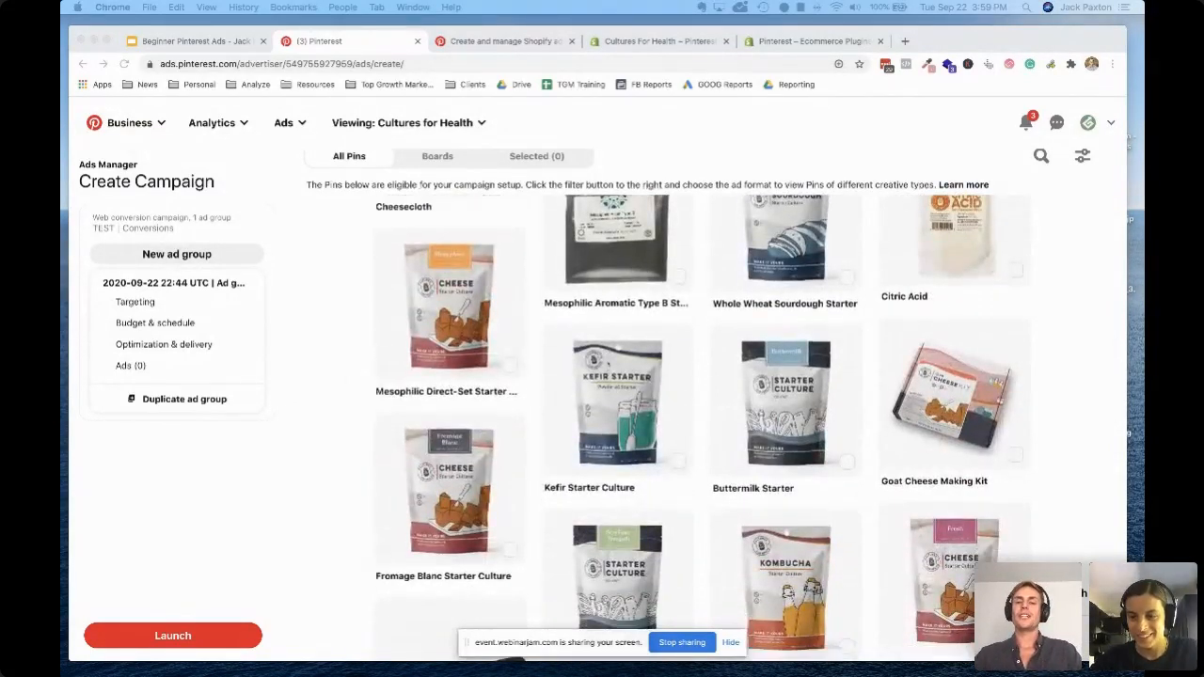
pyautogui.scroll(-8, 699, 428)
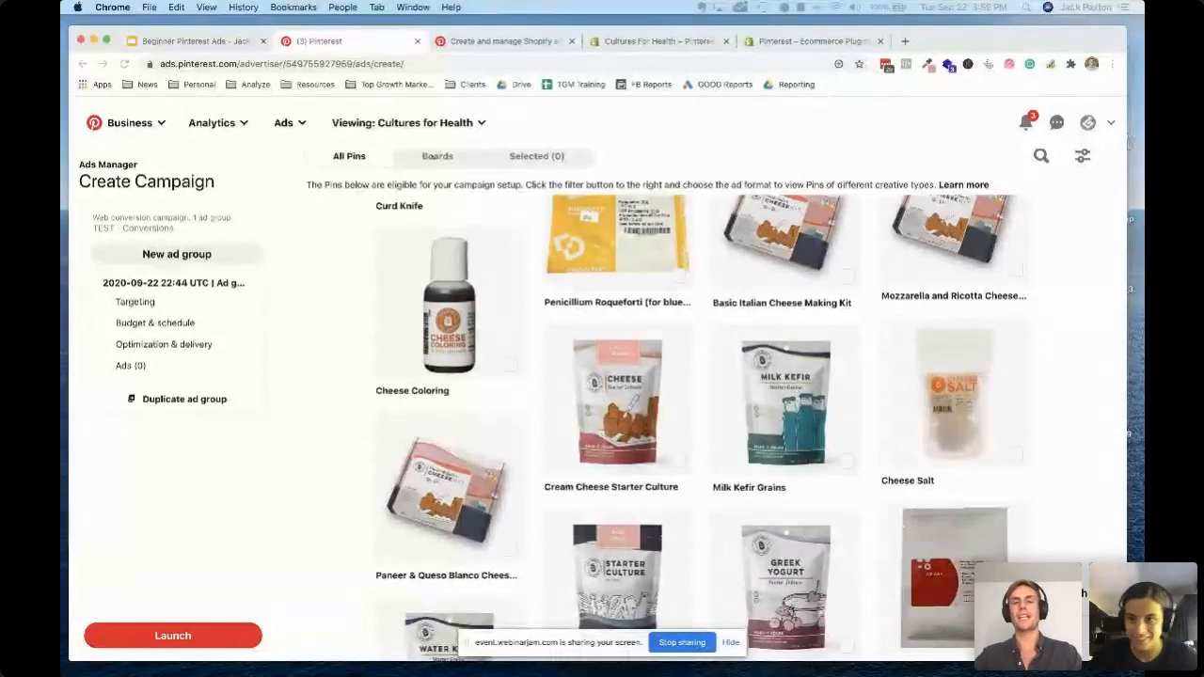
pyautogui.scroll(1, 490, 175)
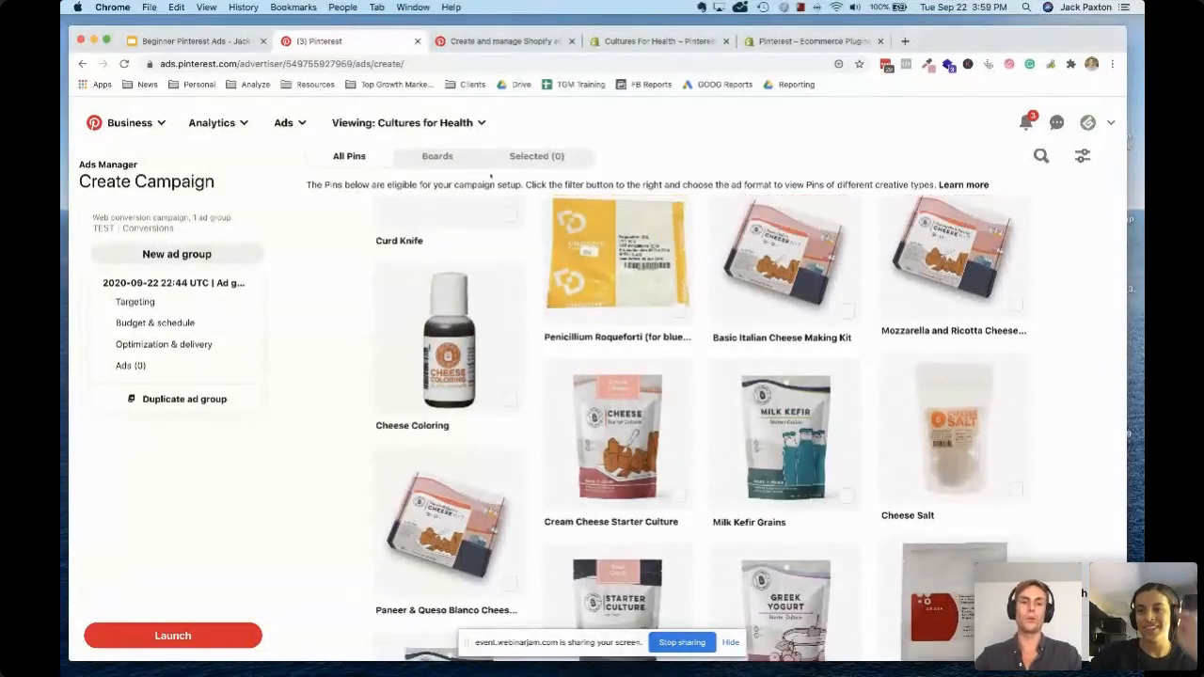
pyautogui.click(432, 160)
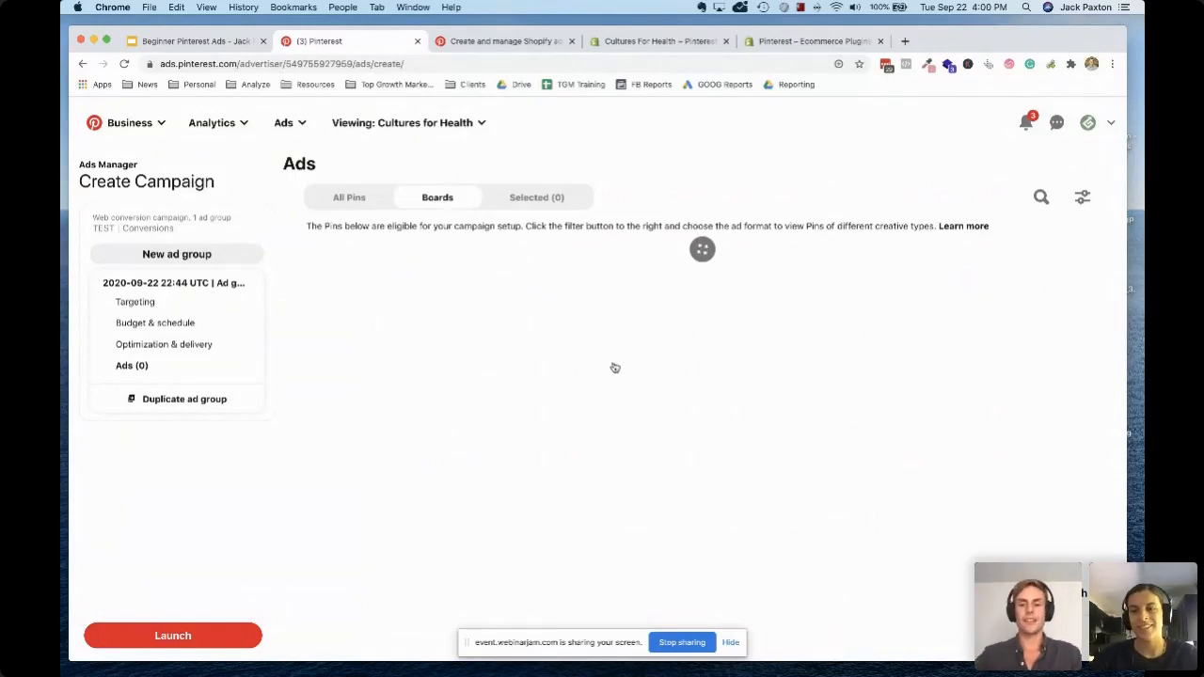
pyautogui.scroll(-3, 743, 352)
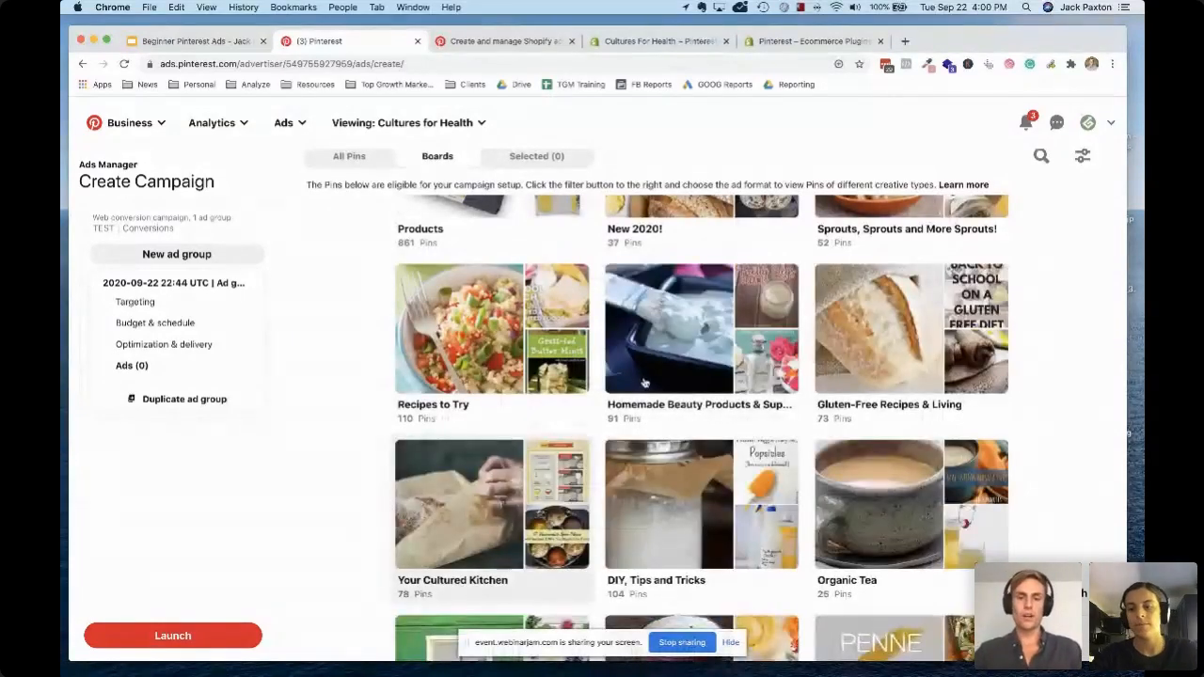
pyautogui.scroll(3, 618, 430)
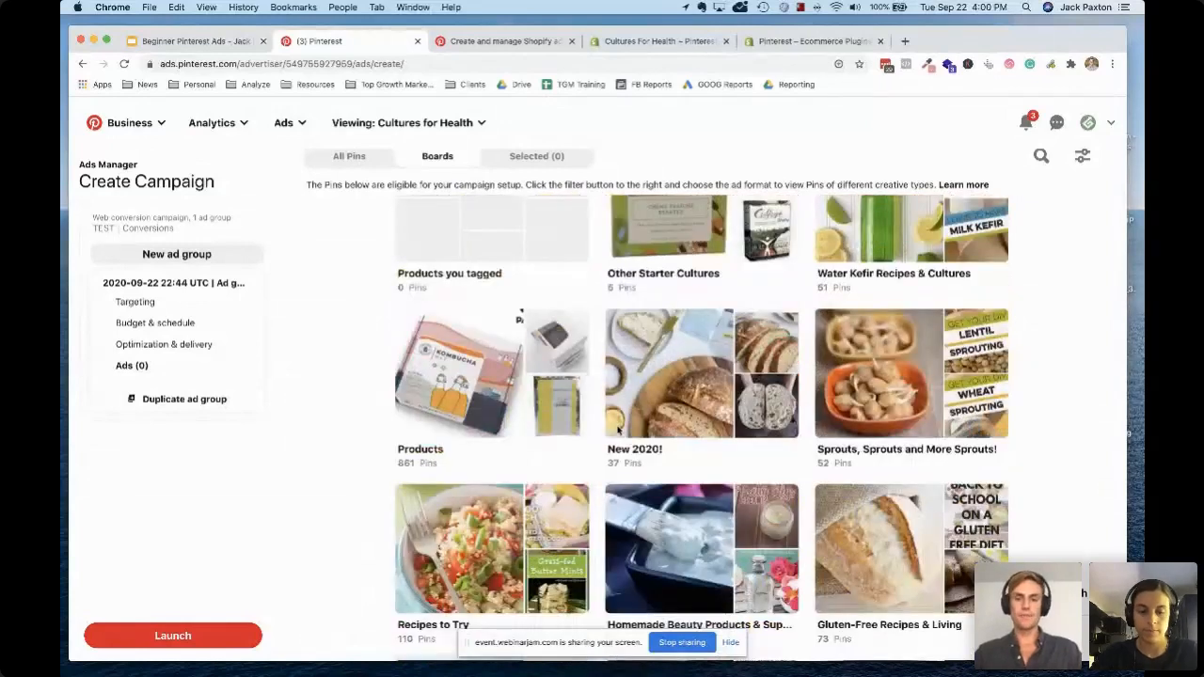
pyautogui.scroll(1, 618, 430)
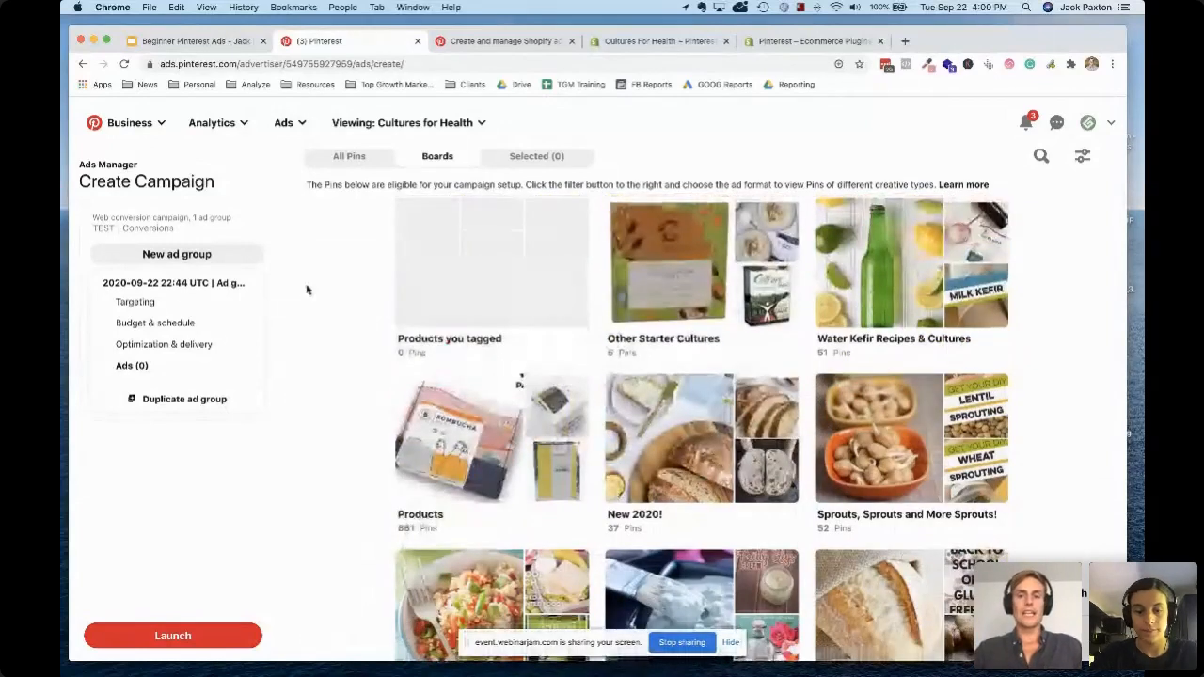
pyautogui.scroll(5, 547, 264)
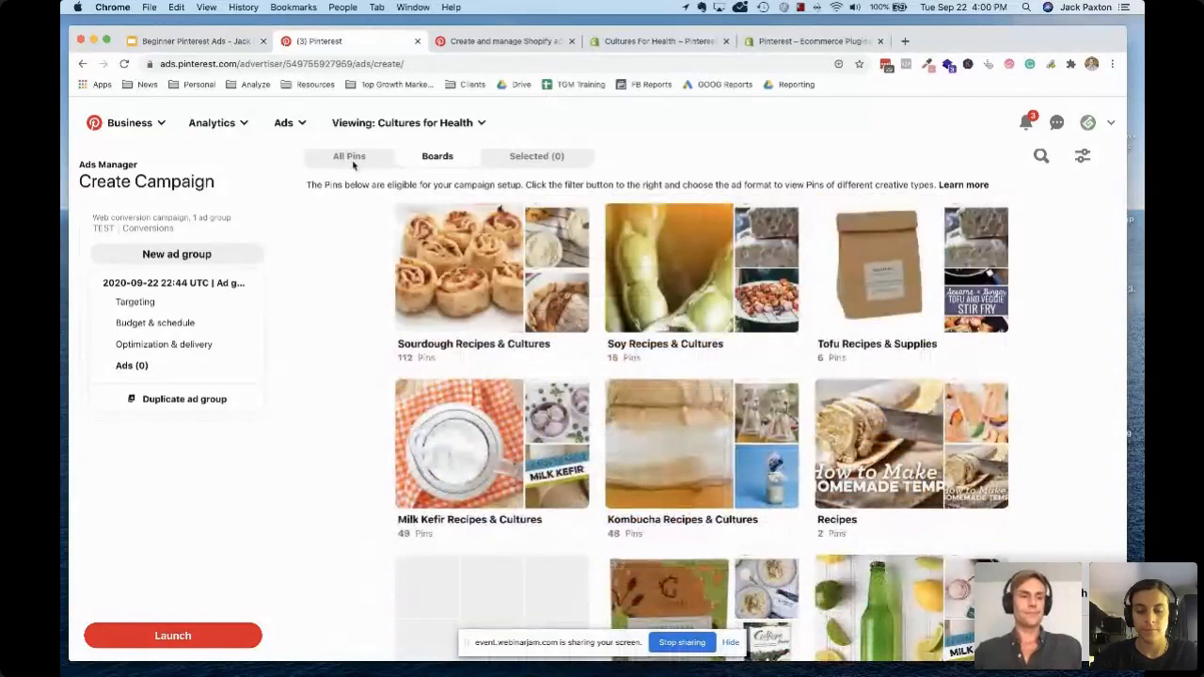
# Leave the unsaved campaign draft and open the ad account's campaign reporting
pyautogui.click(282, 124)
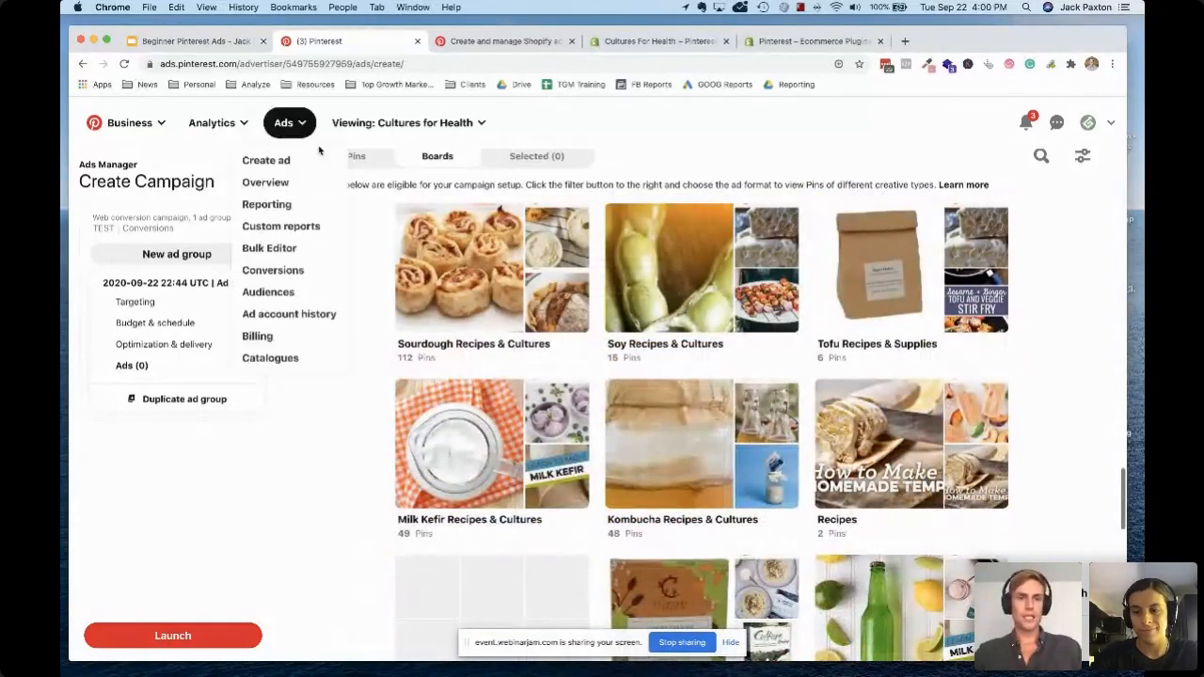
pyautogui.click(266, 204)
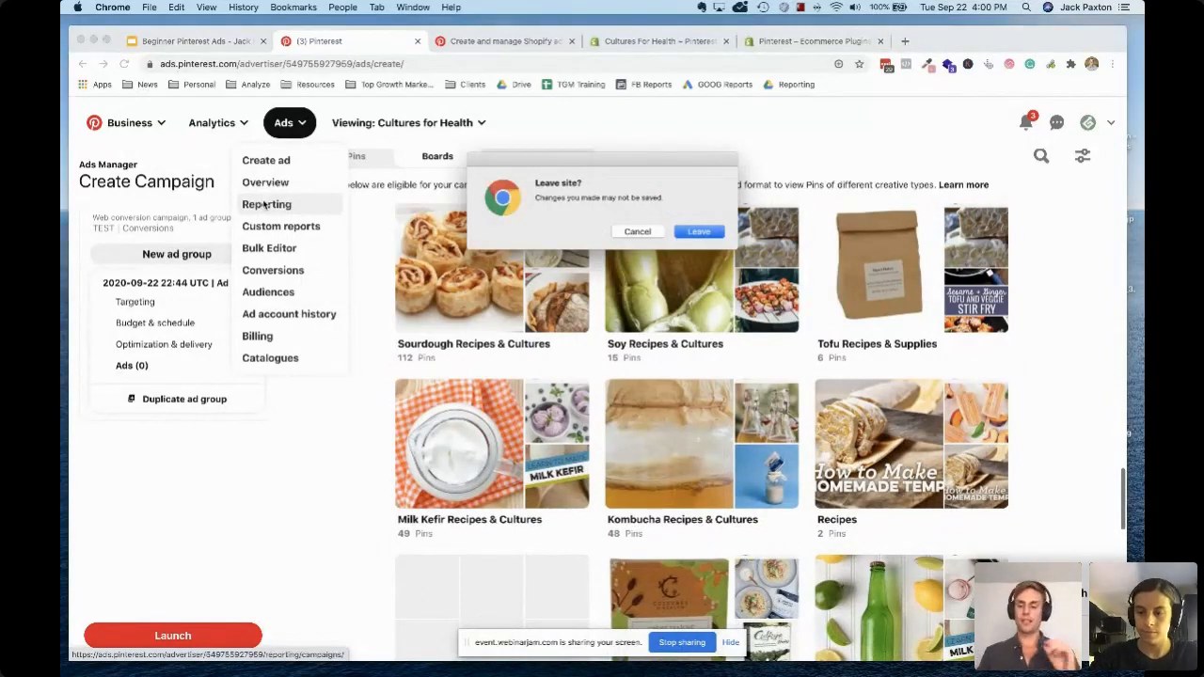
pyautogui.press('Return')
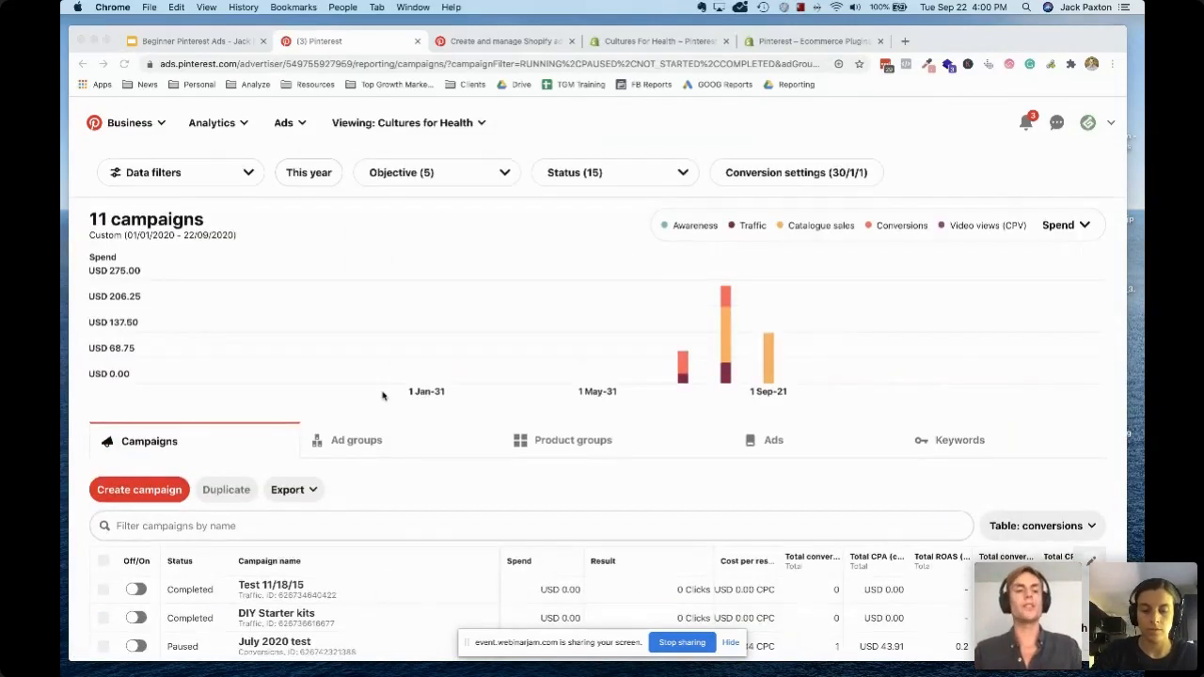
# Open the cfh / PROS / keywords campaign and its PROS / keyword / sourdough bread ad group
pyautogui.scroll(-3, 382, 395)
pyautogui.scroll(-2, 381, 395)
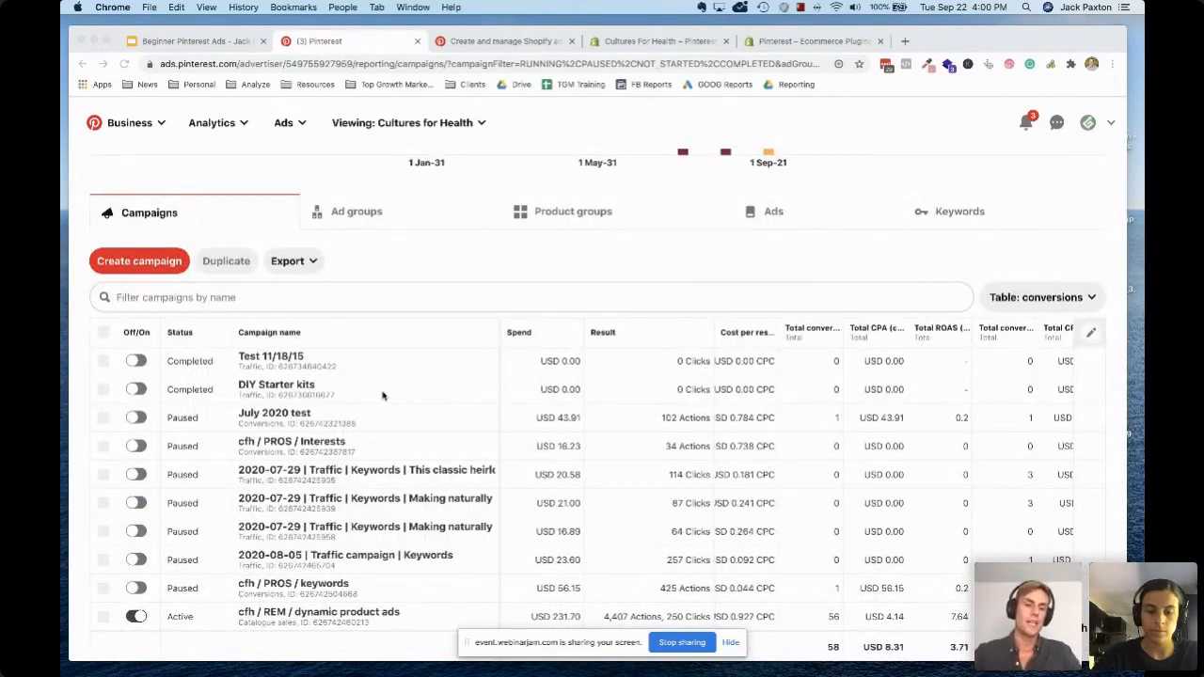
pyautogui.scroll(-1, 410, 405)
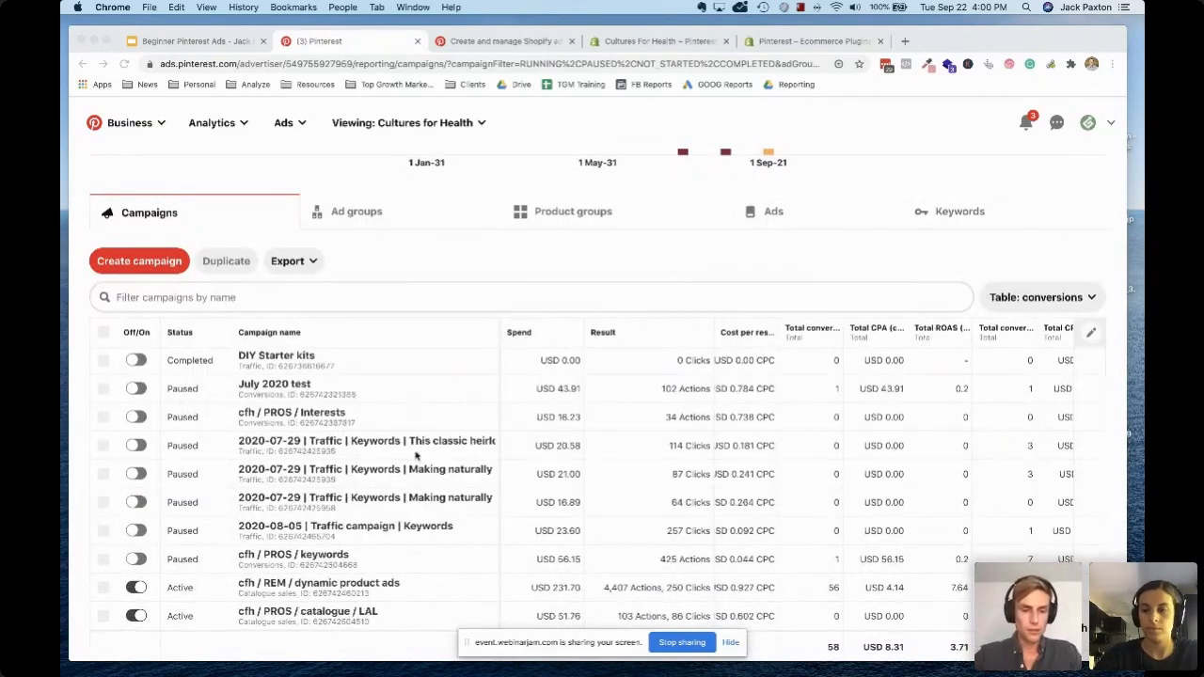
pyautogui.scroll(-2, 422, 518)
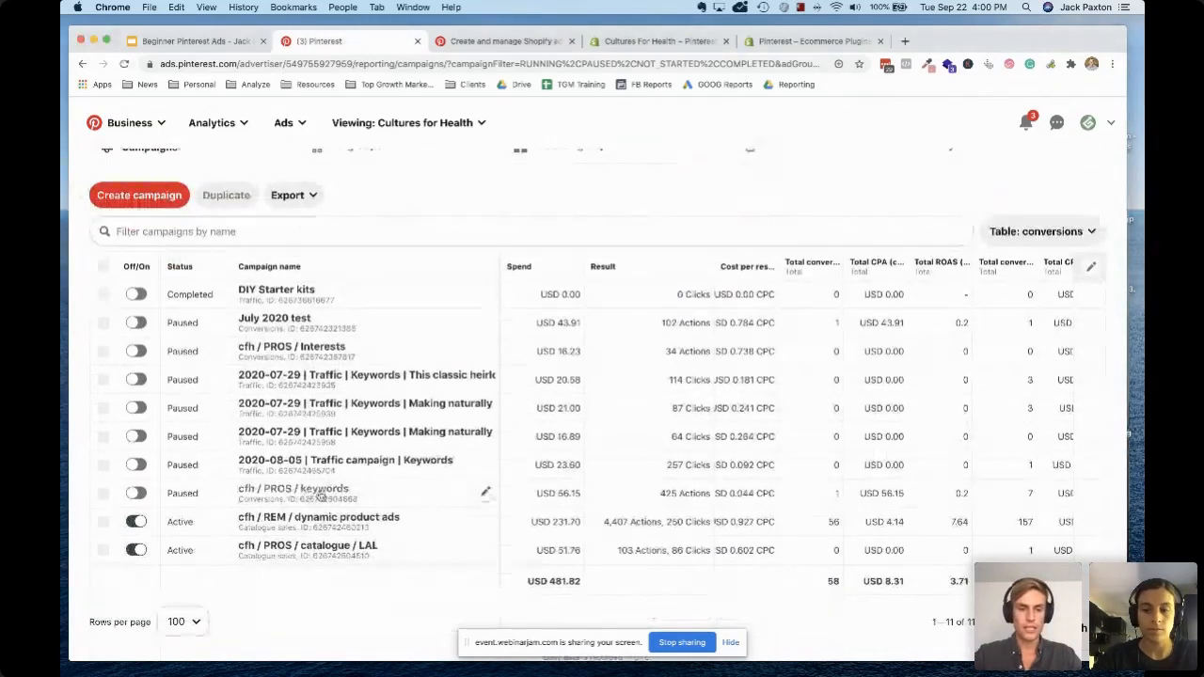
pyautogui.click(320, 490)
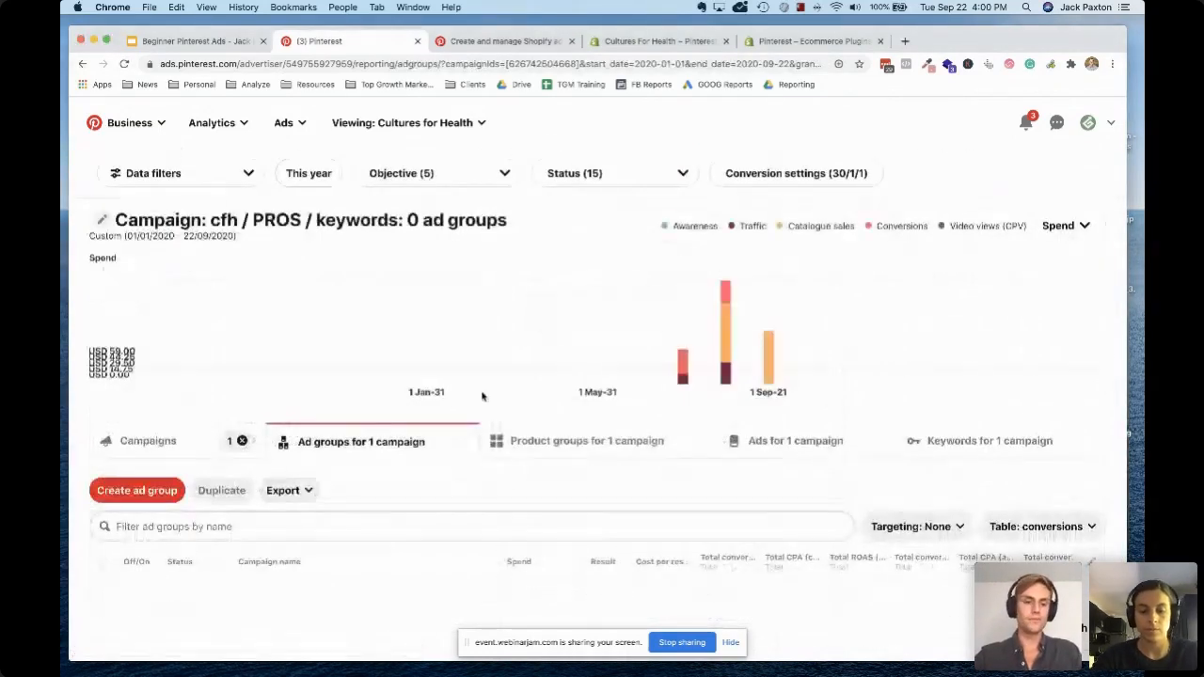
pyautogui.scroll(-3, 398, 420)
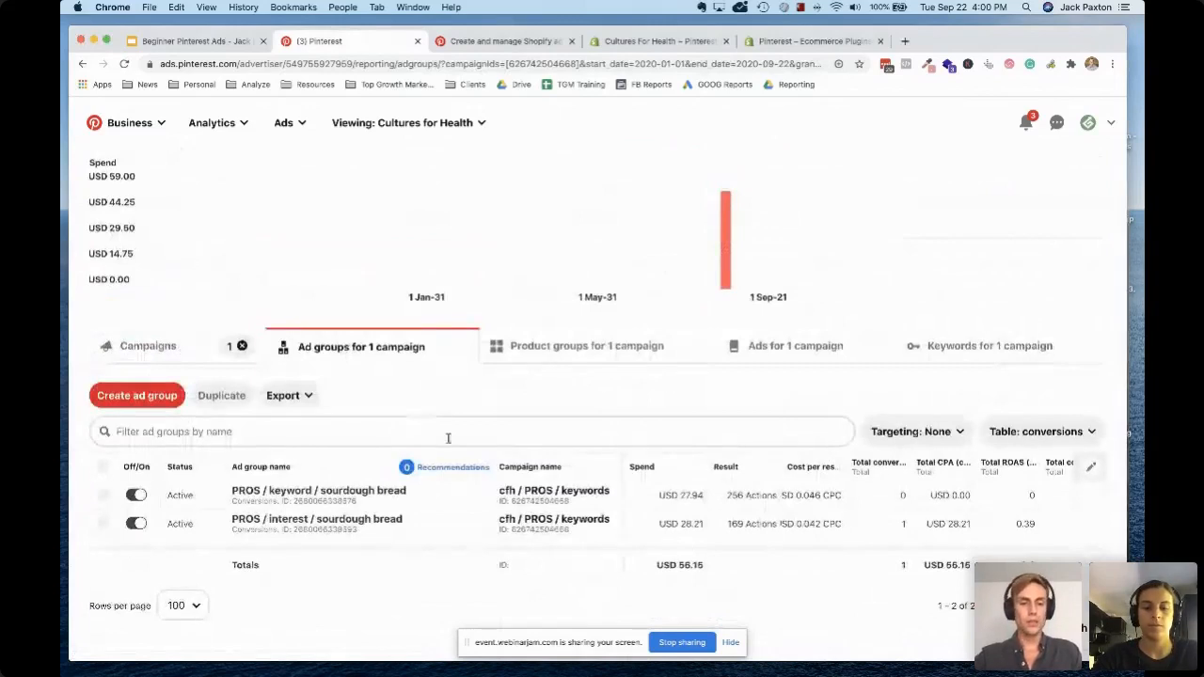
pyautogui.click(380, 490)
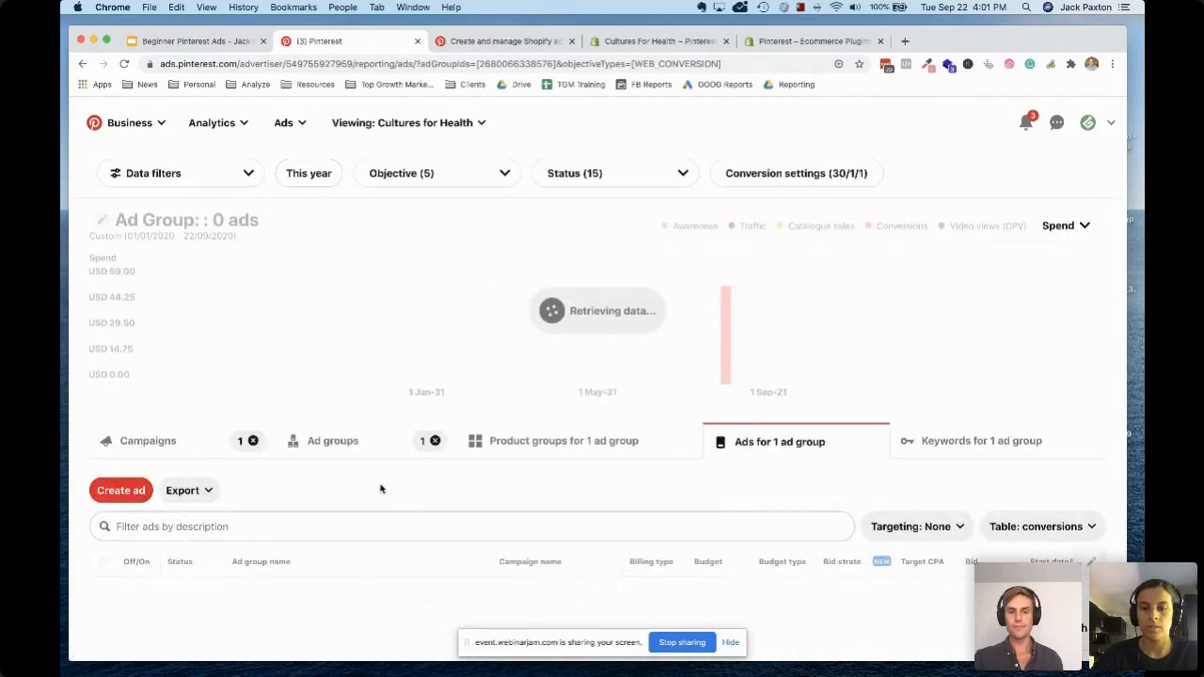
# Preview the Pin images of the ads in the sourdough bread keyword ad group
pyautogui.scroll(-3, 557, 476)
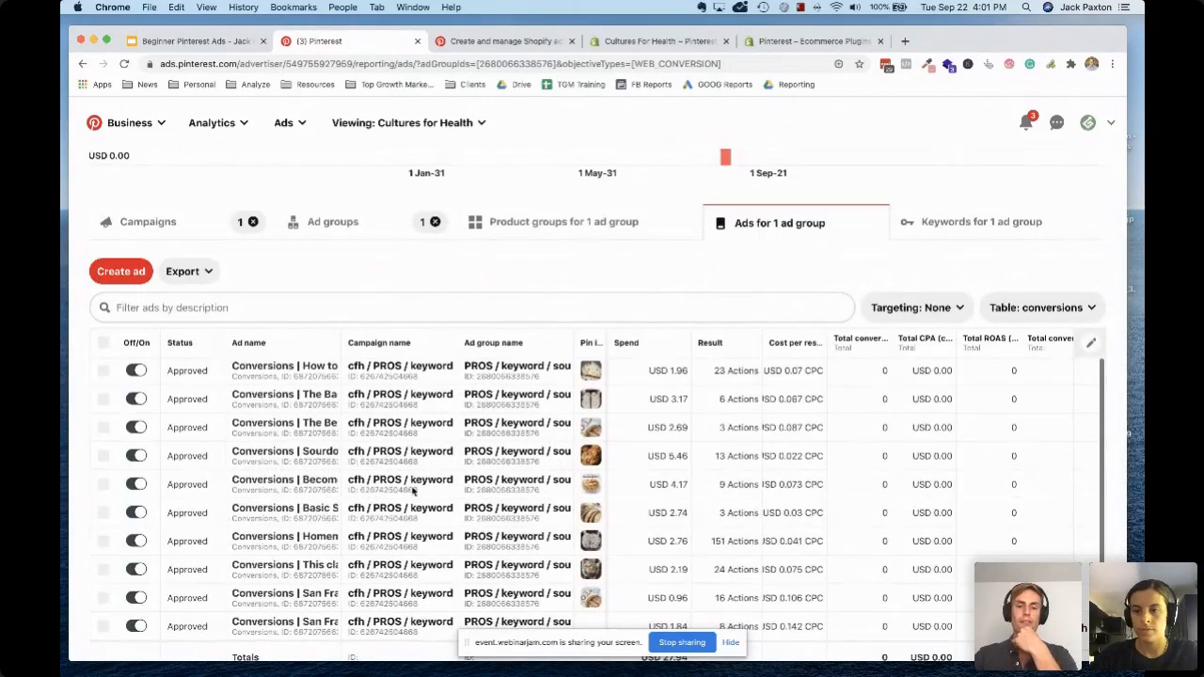
pyautogui.scroll(-2, 545, 489)
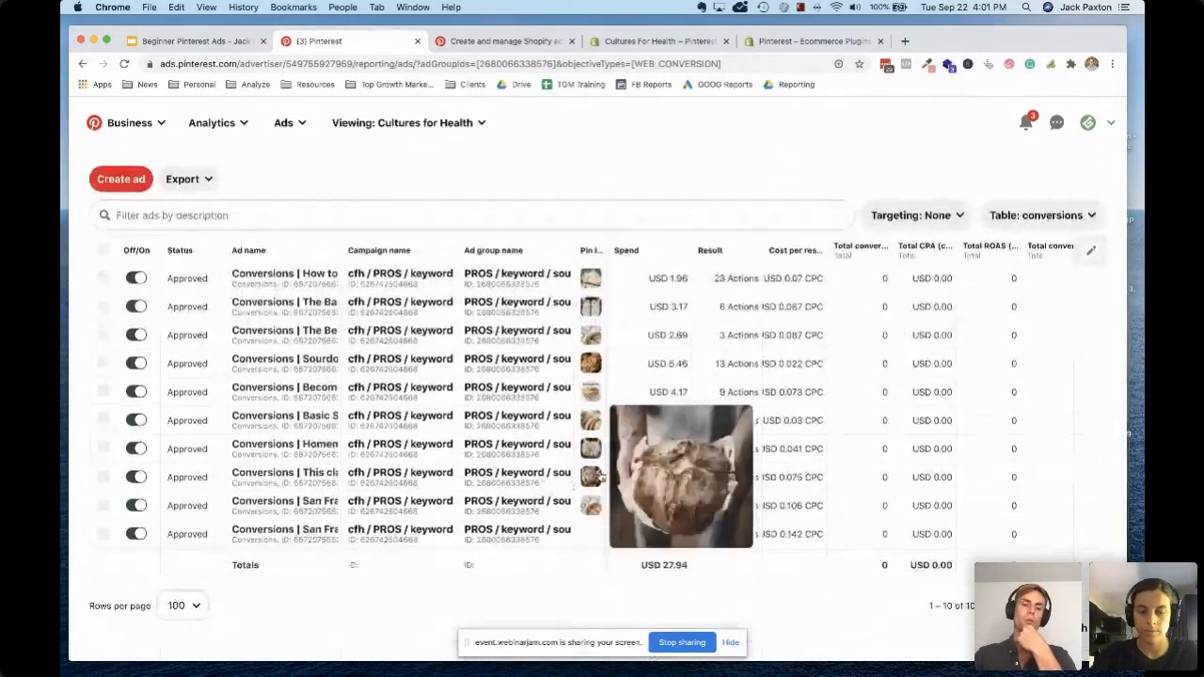
pyautogui.moveTo(592, 450)
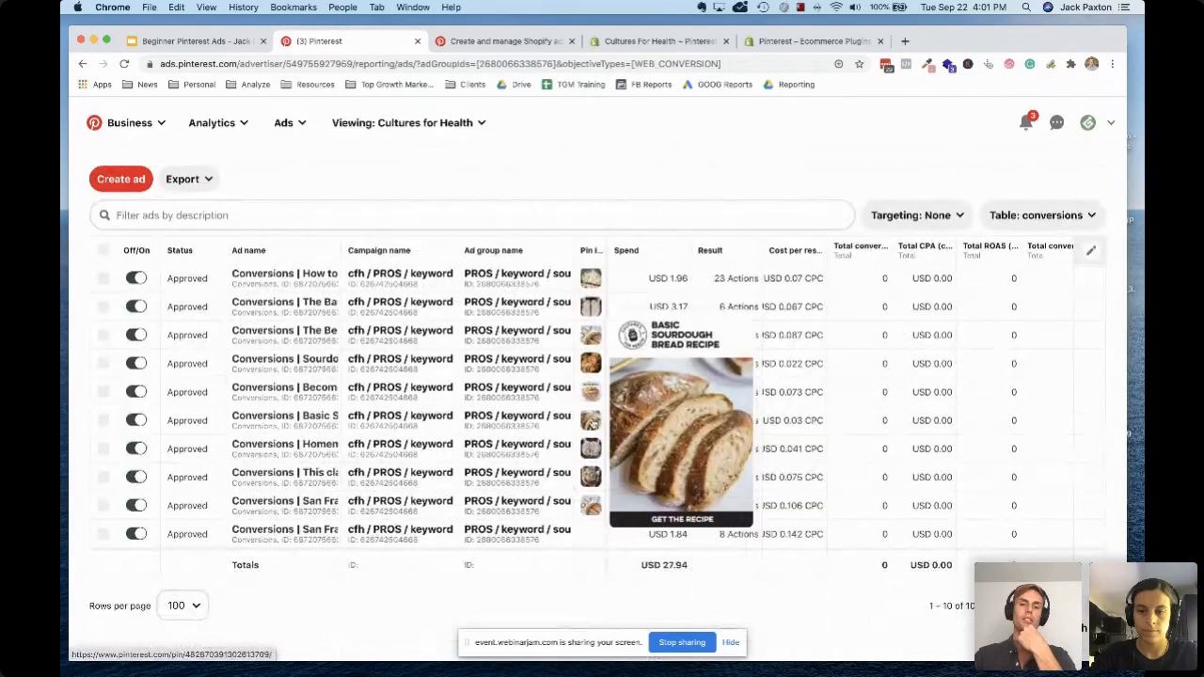
pyautogui.moveTo(597, 369)
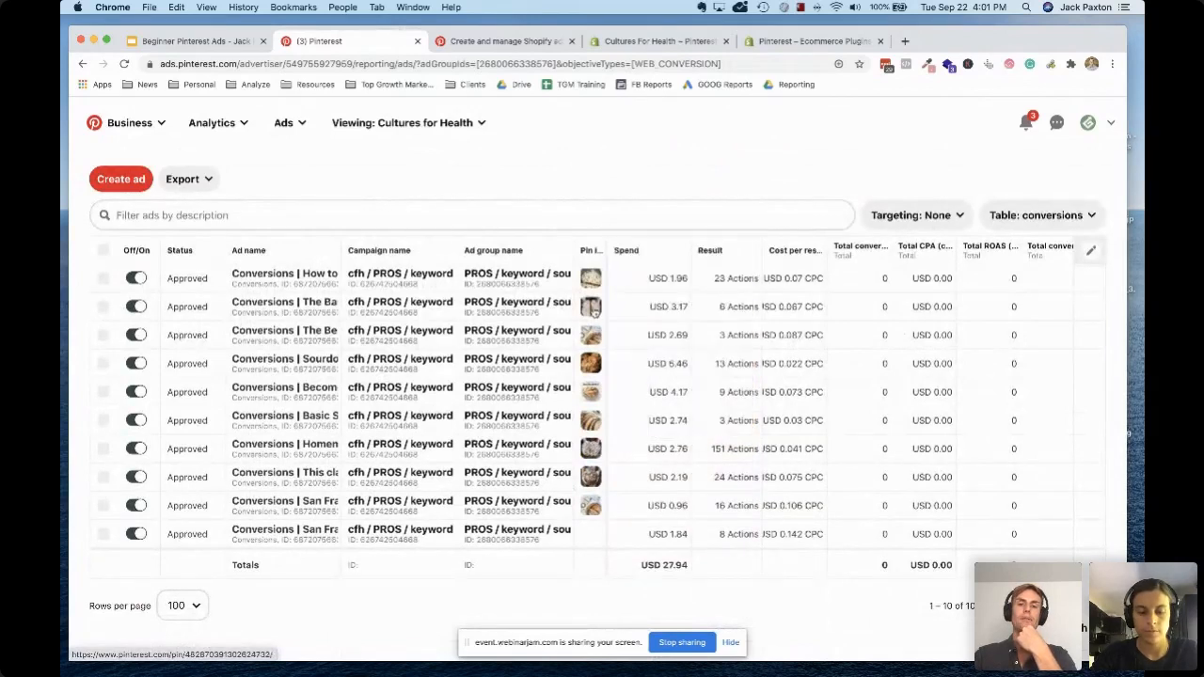
pyautogui.moveTo(594, 280)
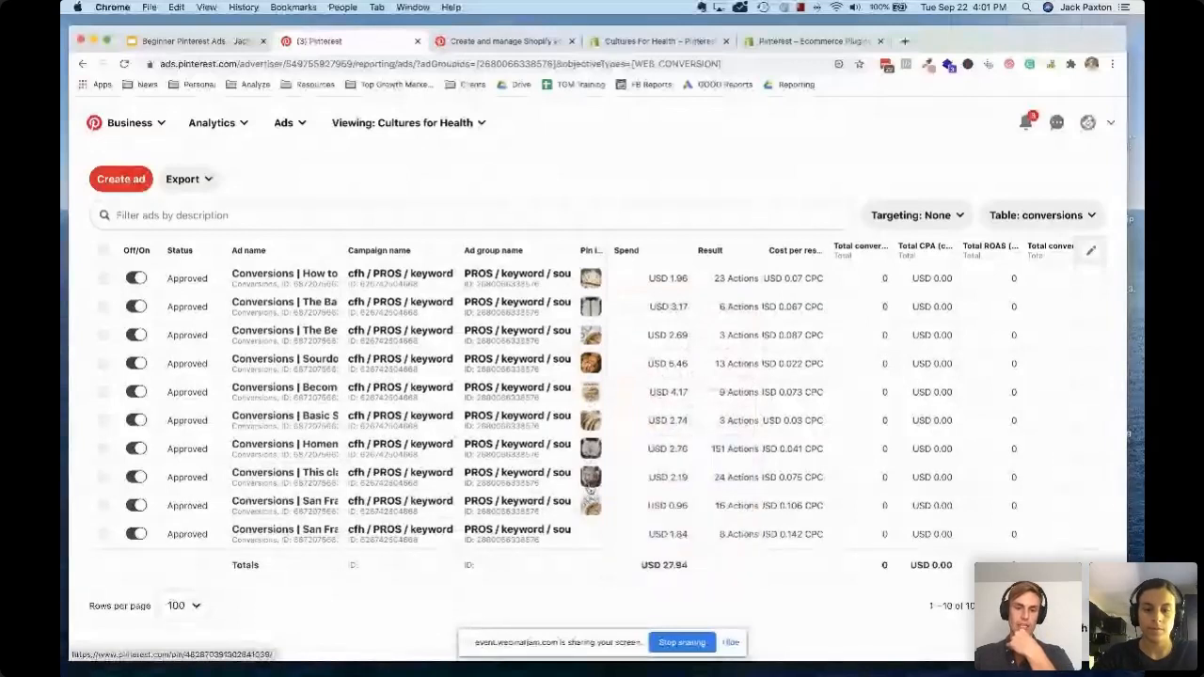
pyautogui.moveTo(591, 478)
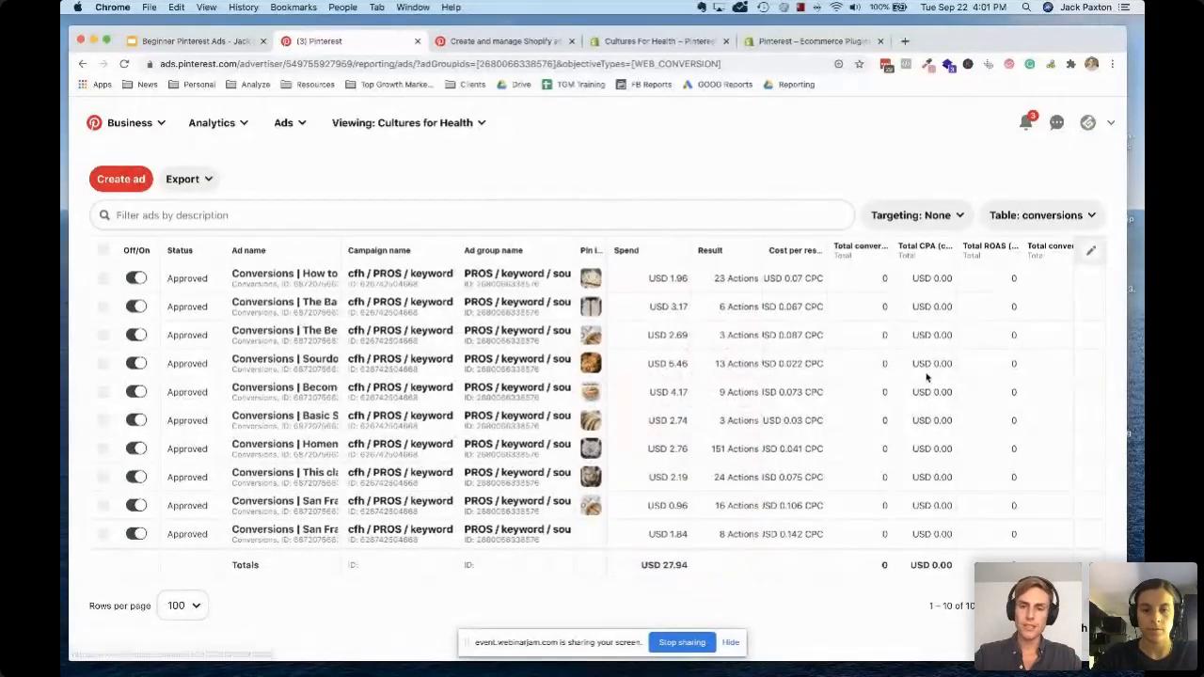
# Examine the conversion, CPA and ROAS columns for the ad group's ads
pyautogui.hscroll(5, 790, 349)
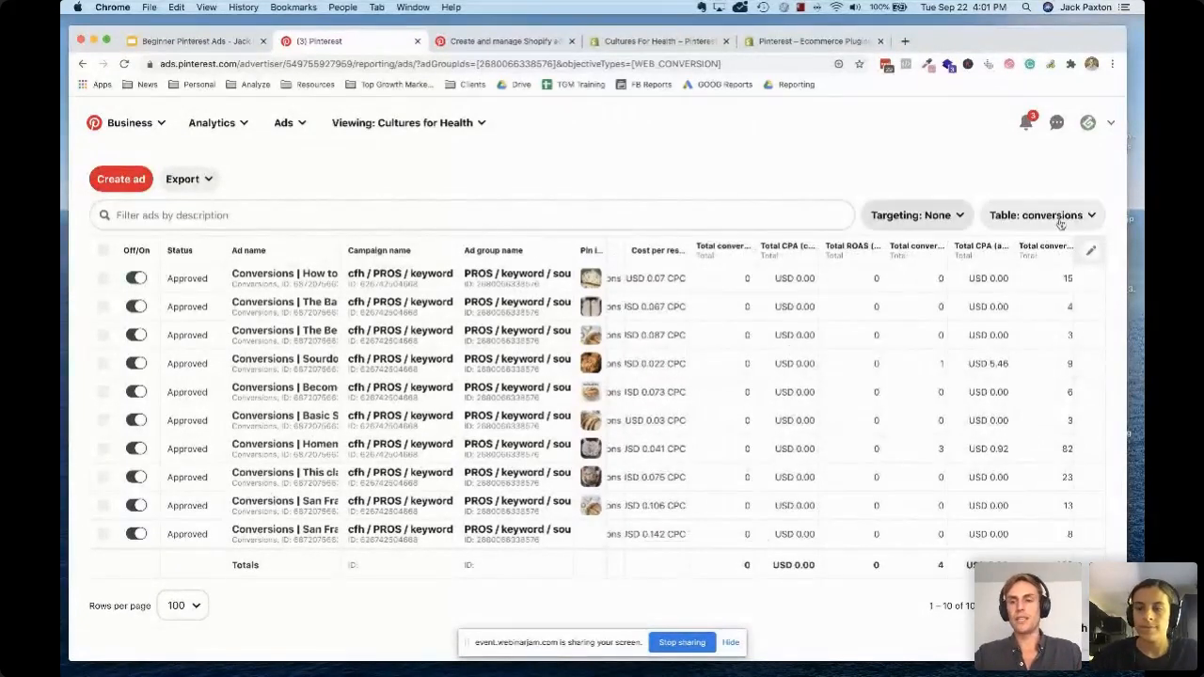
pyautogui.scroll(1, 360, 365)
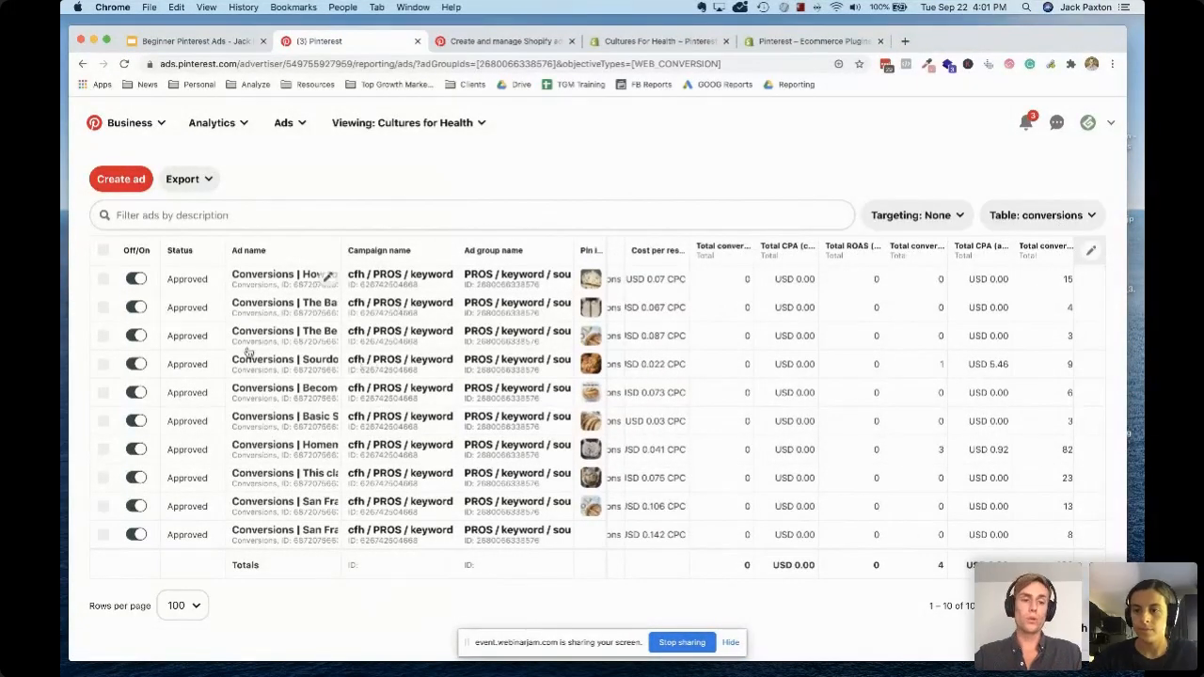
pyautogui.hscroll(2, 858, 383)
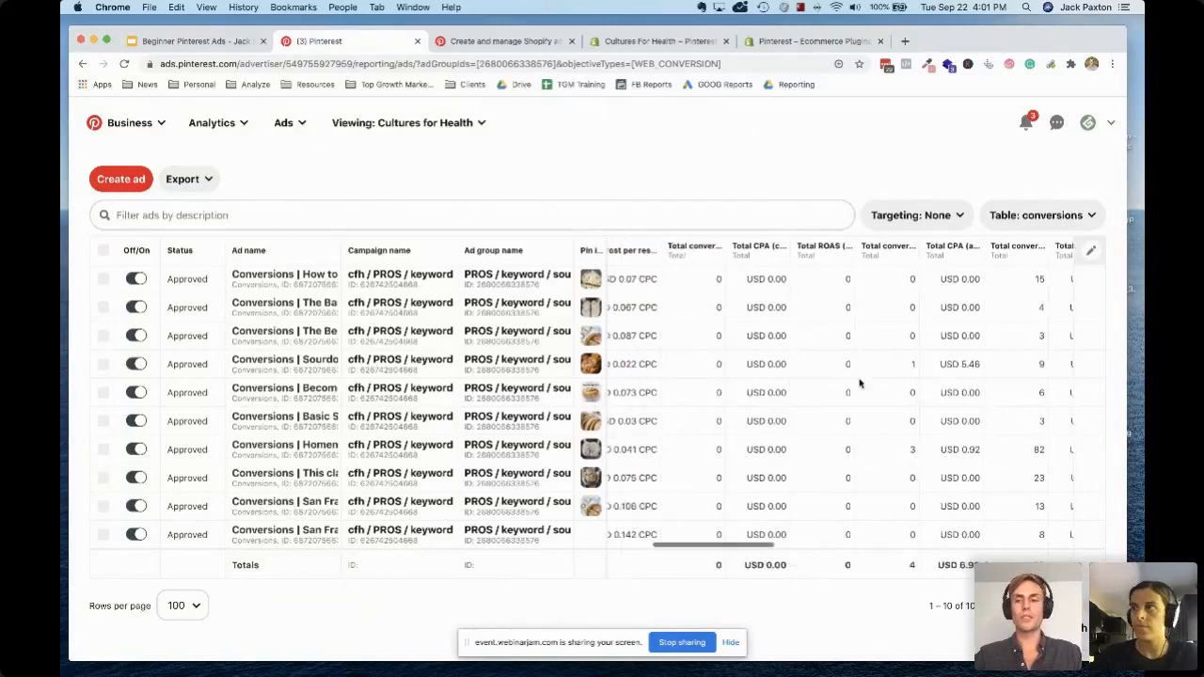
pyautogui.scroll(5, 419, 300)
pyautogui.scroll(2, 418, 300)
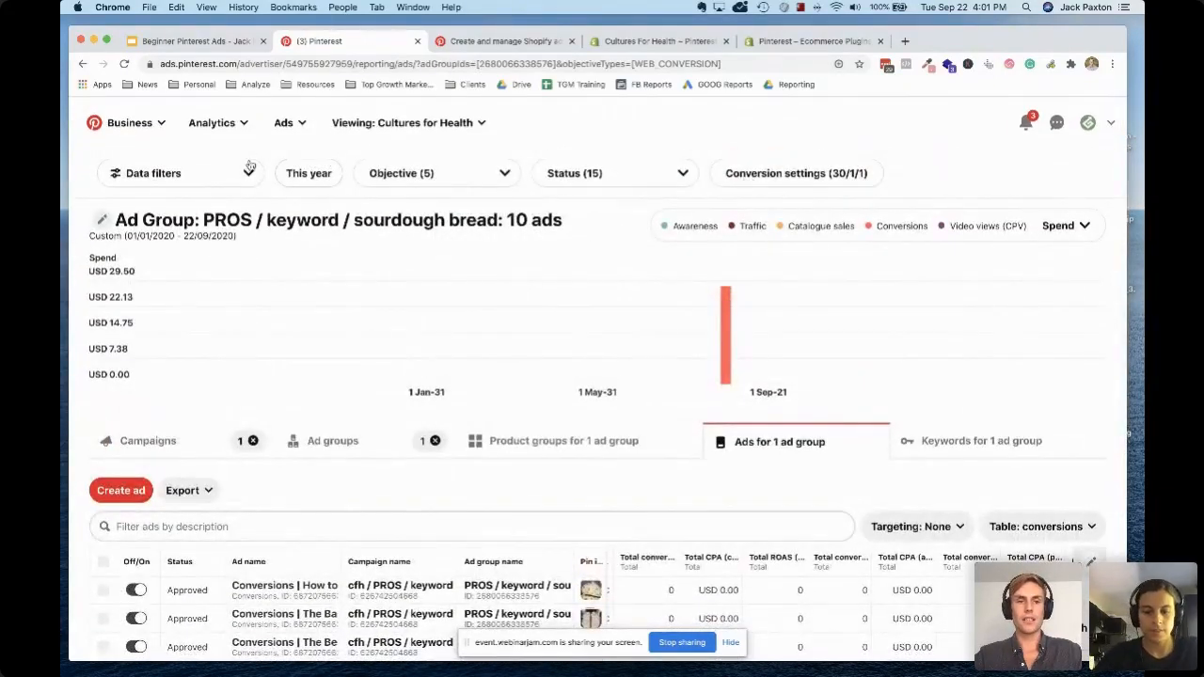
pyautogui.scroll(-5, 603, 525)
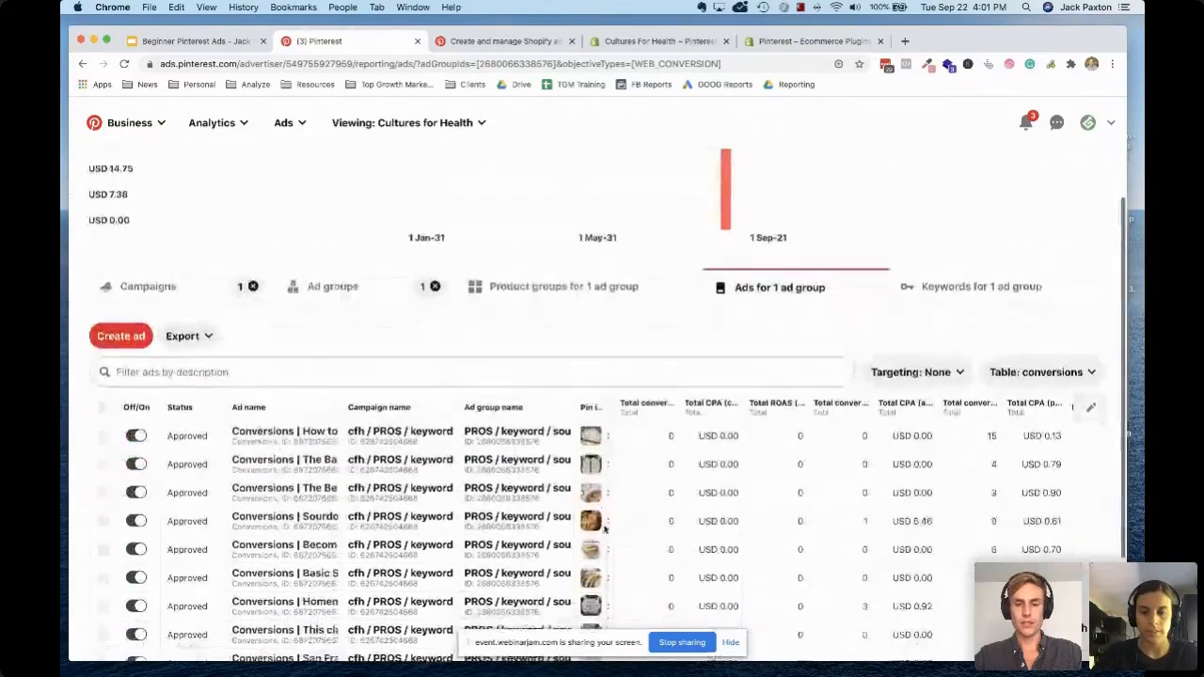
pyautogui.scroll(-2, 799, 486)
pyautogui.moveTo(598, 503)
pyautogui.scroll(-1, 599, 503)
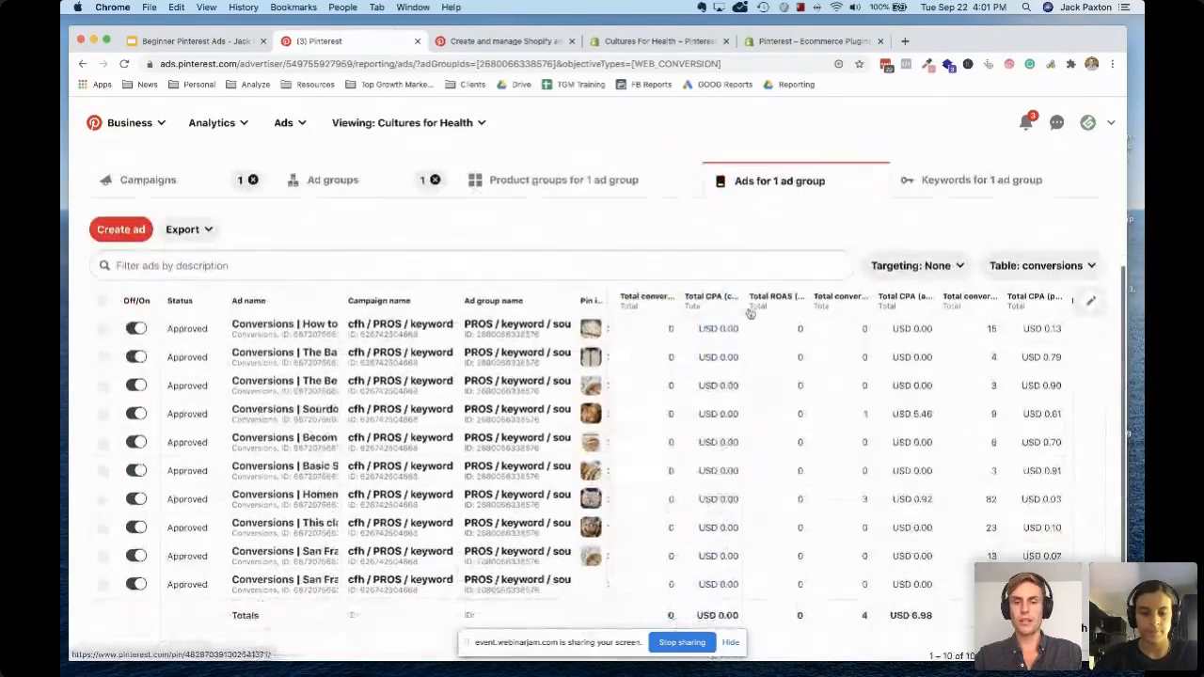
pyautogui.hscroll(-5, 648, 379)
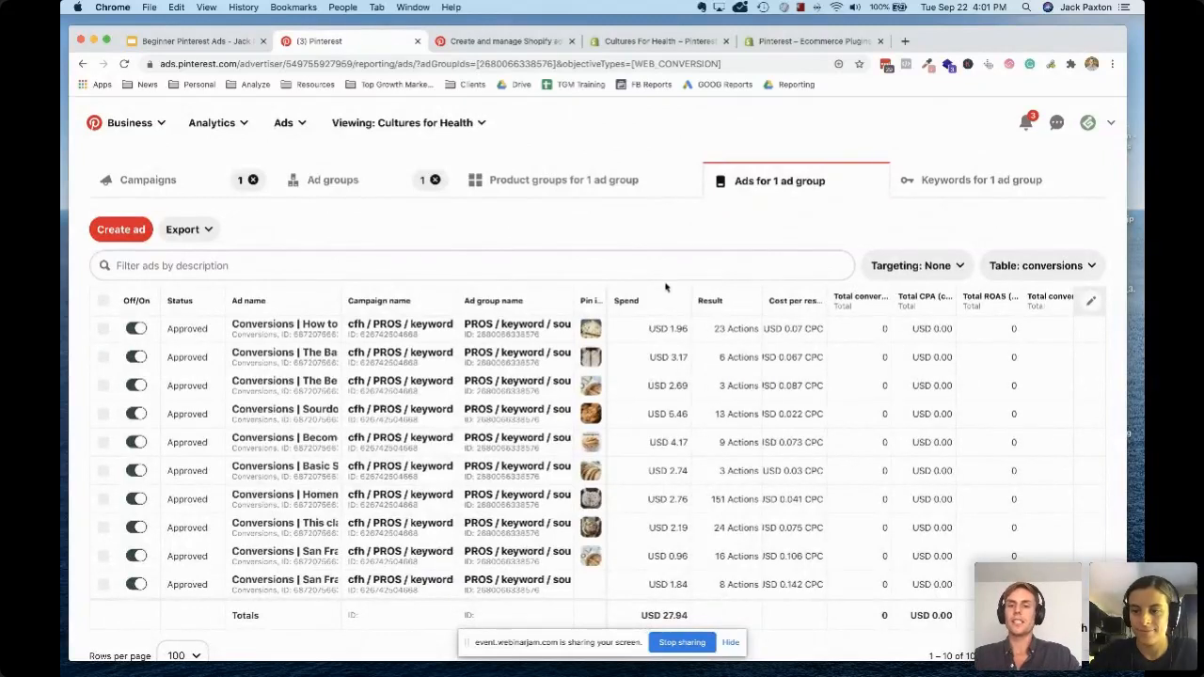
# Sort the ads by spend from highest to lowest and review their conversions, impressions and link clicks
pyautogui.click(658, 303)
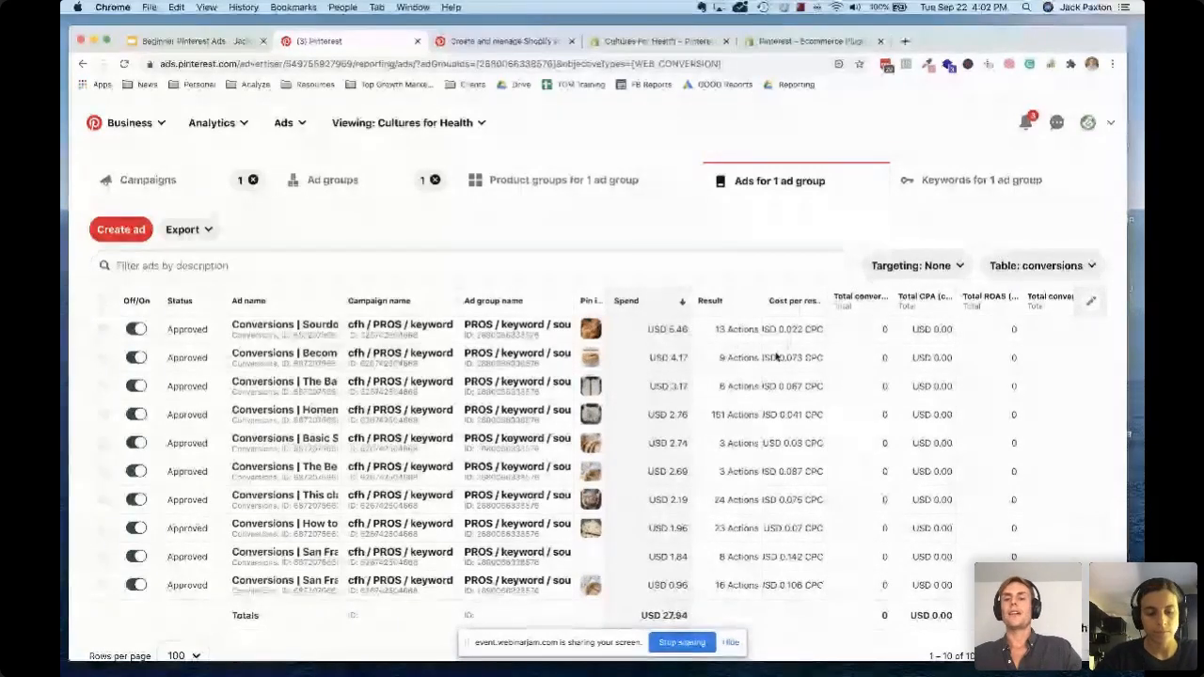
pyautogui.hscroll(5, 776, 358)
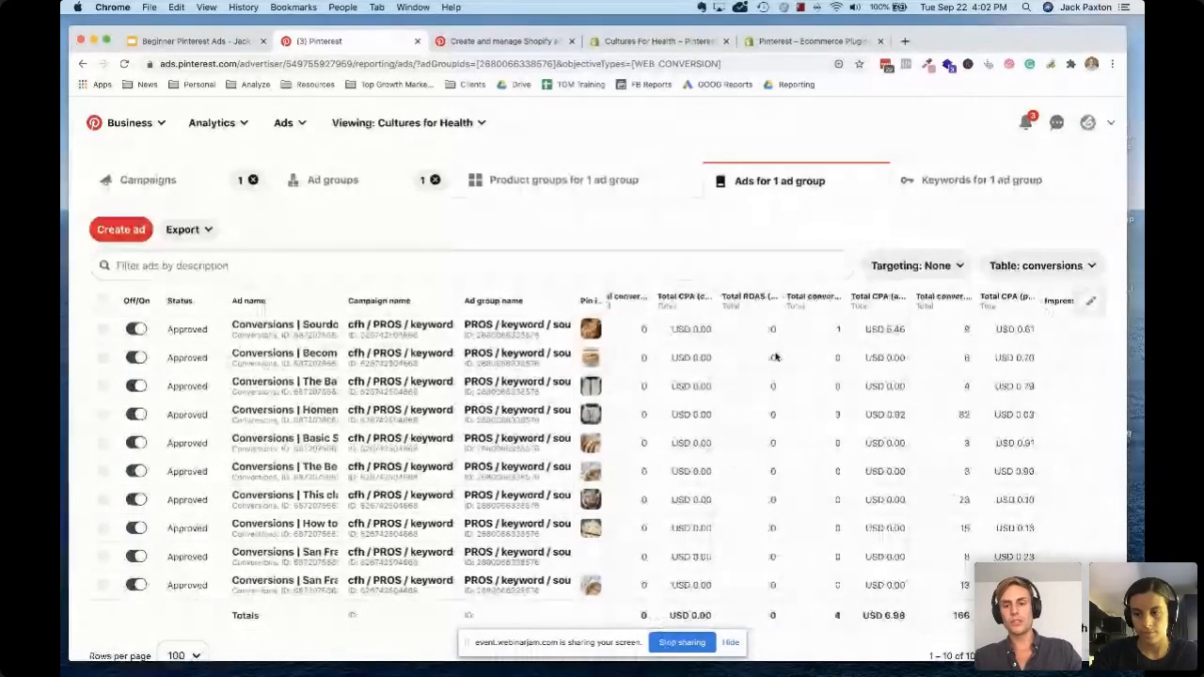
pyautogui.hscroll(1, 919, 360)
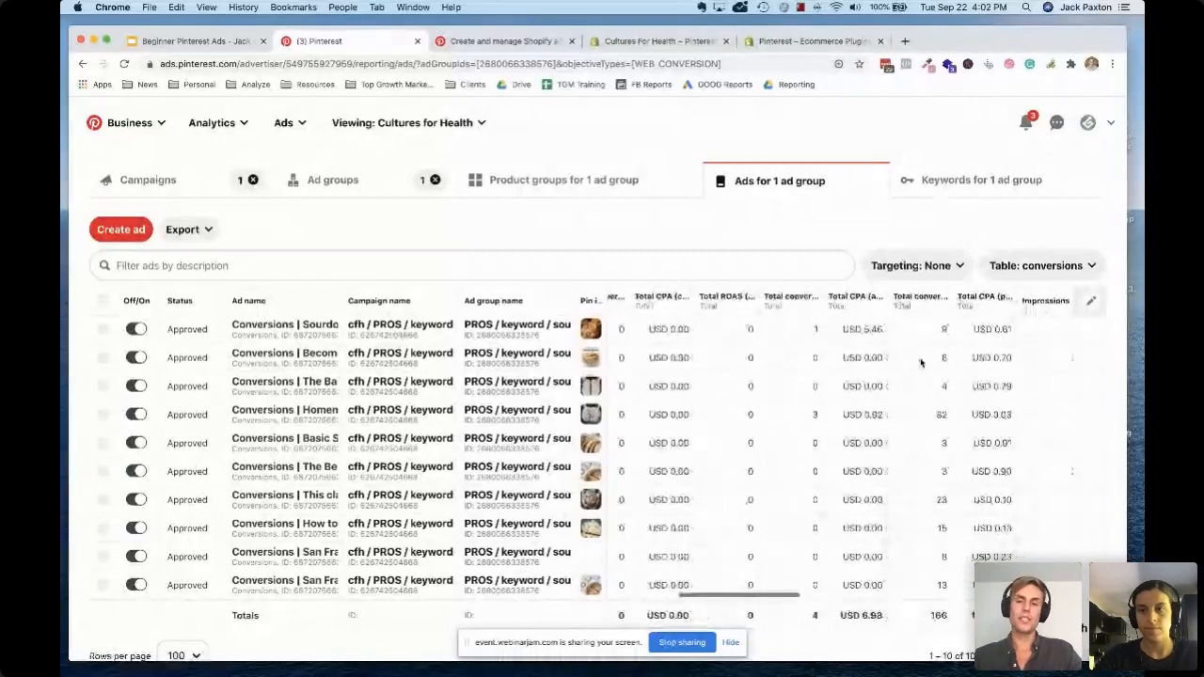
pyautogui.hscroll(3, 920, 362)
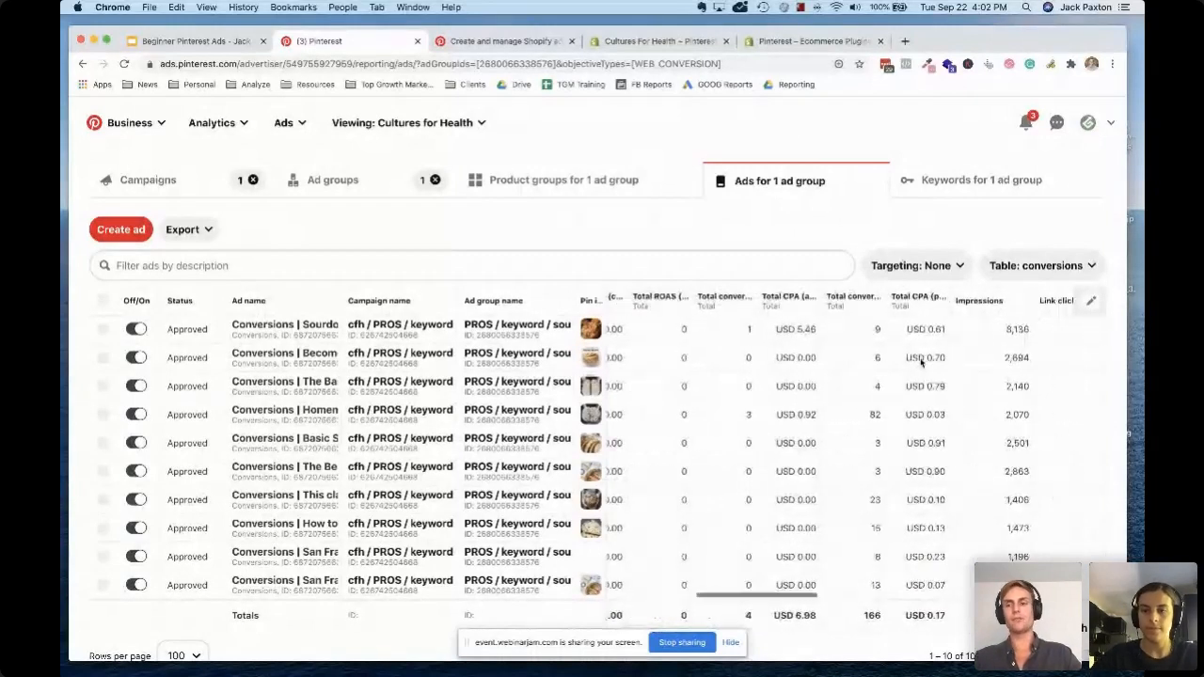
pyautogui.hscroll(6, 920, 362)
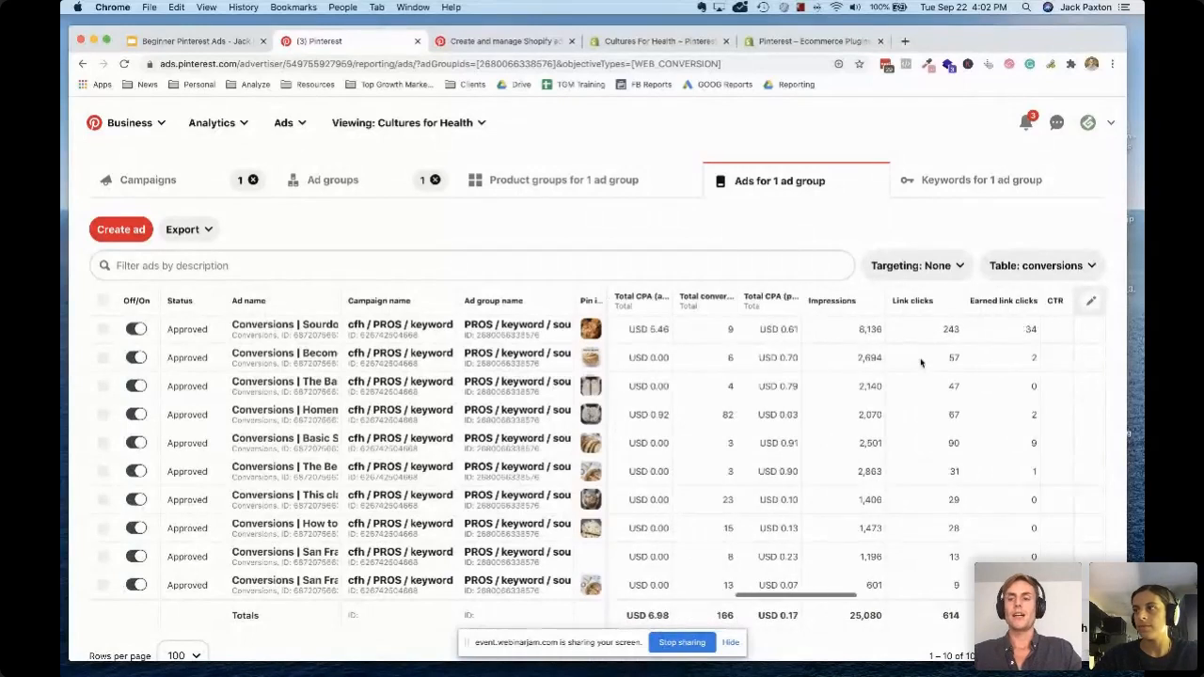
# Examine the CTR, CPM, save rate and frequency columns for the ads, and list the available table views
pyautogui.hscroll(3, 920, 362)
pyautogui.hscroll(2, 921, 362)
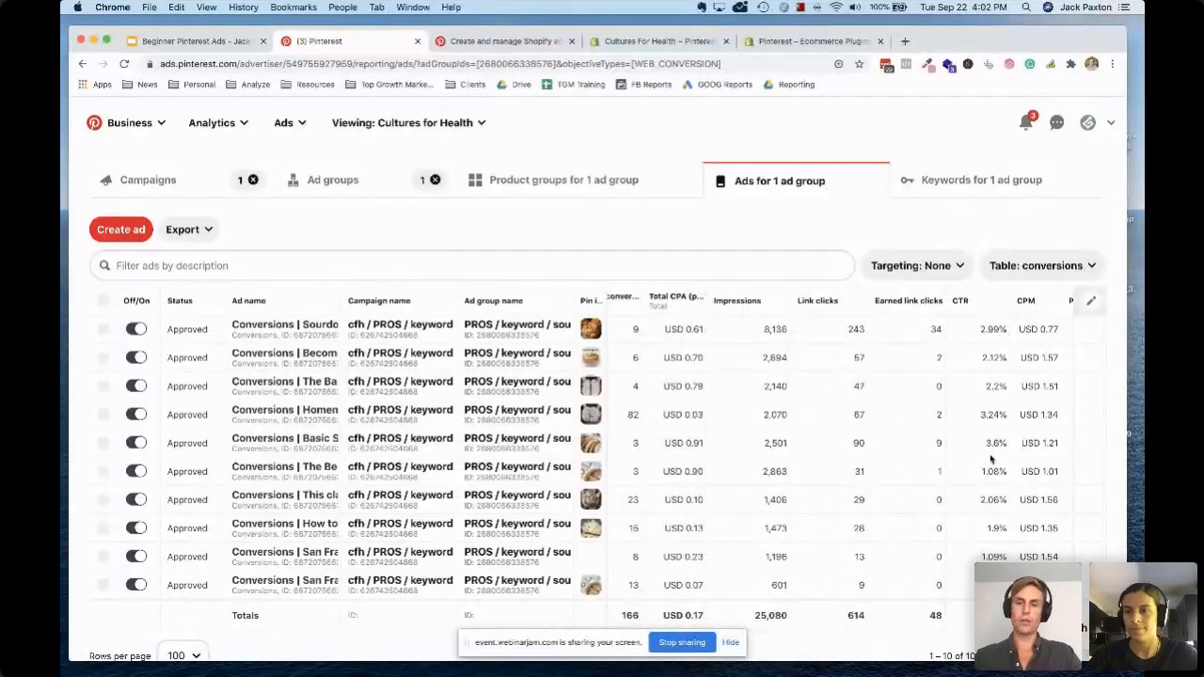
pyautogui.hscroll(2, 991, 458)
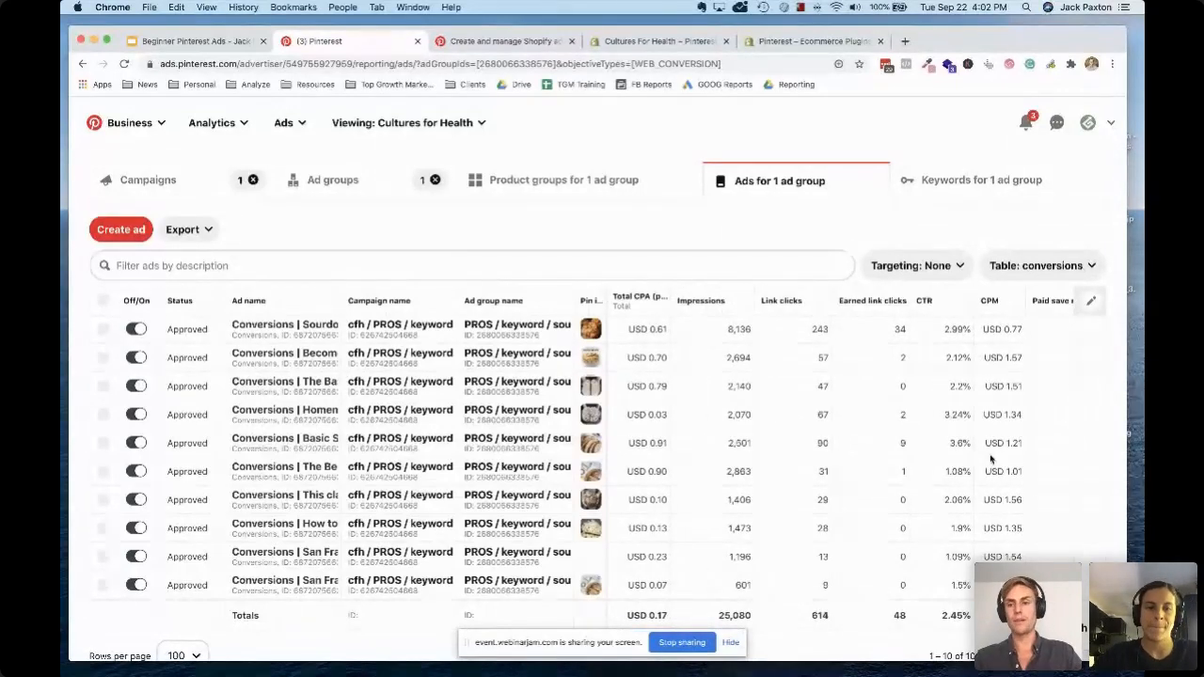
pyautogui.hscroll(3, 990, 458)
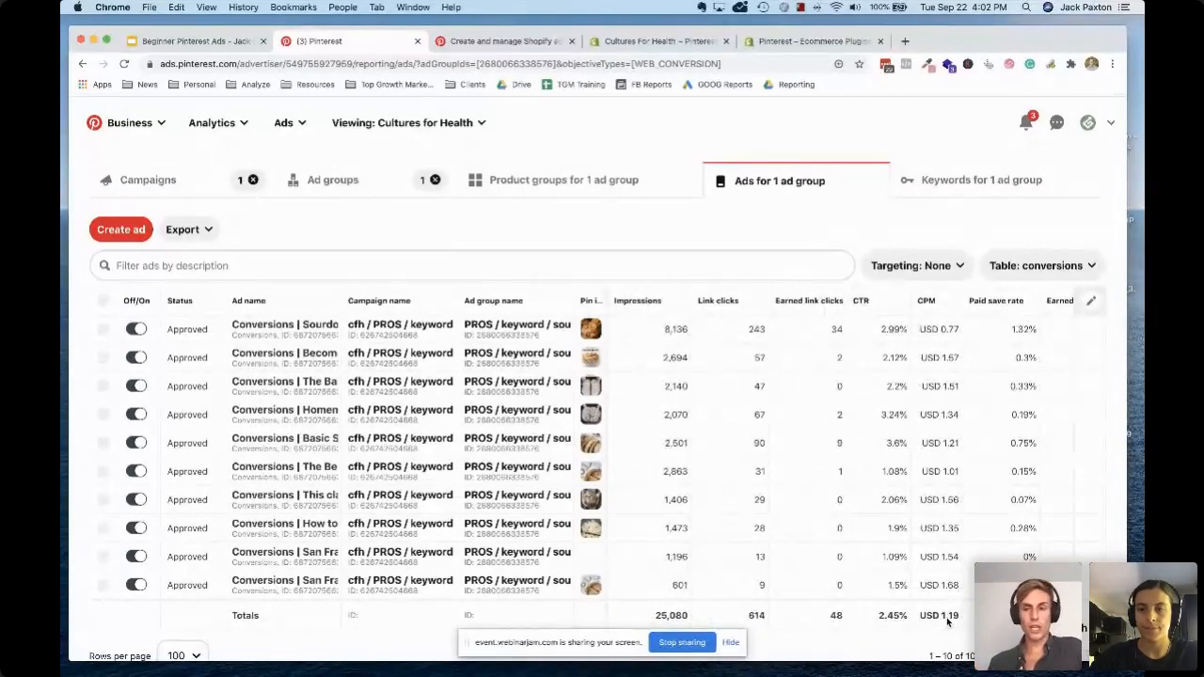
pyautogui.hscroll(1, 947, 618)
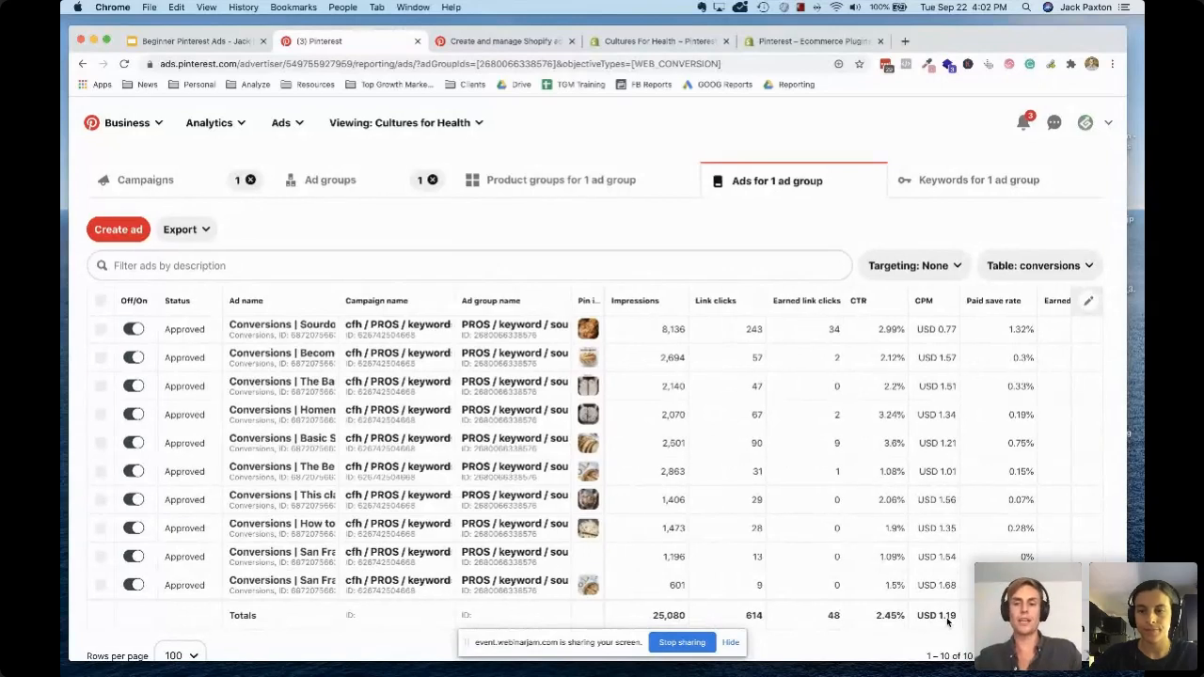
pyautogui.hscroll(5, 981, 551)
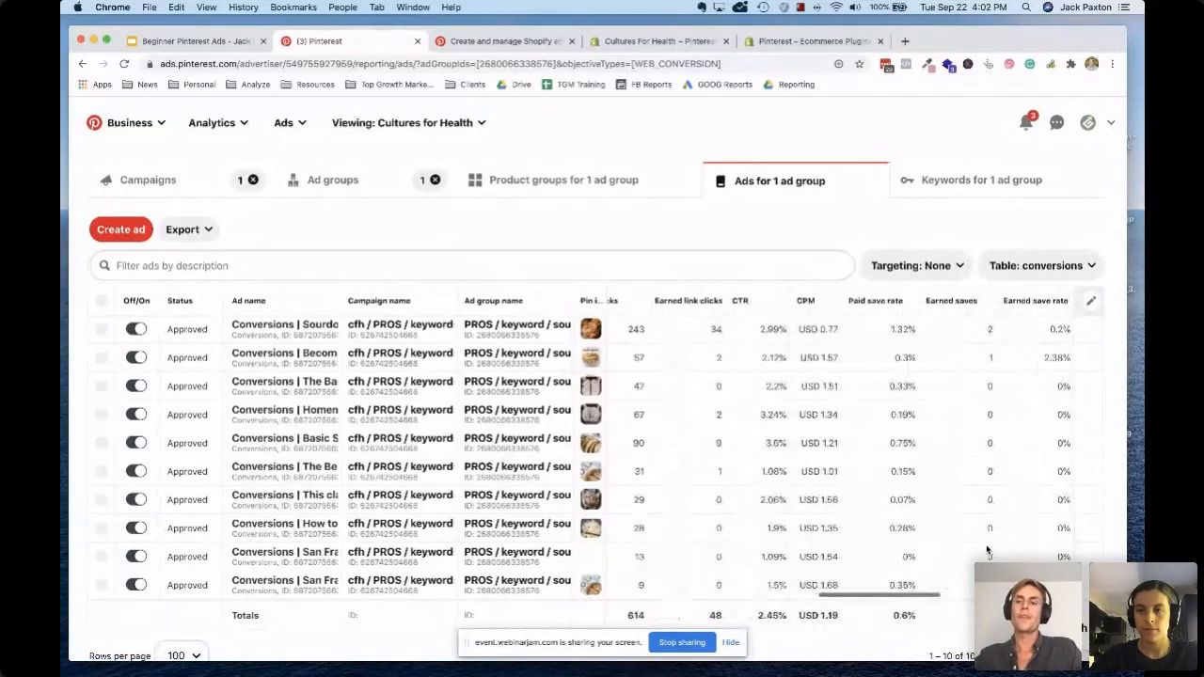
pyautogui.hscroll(2, 986, 550)
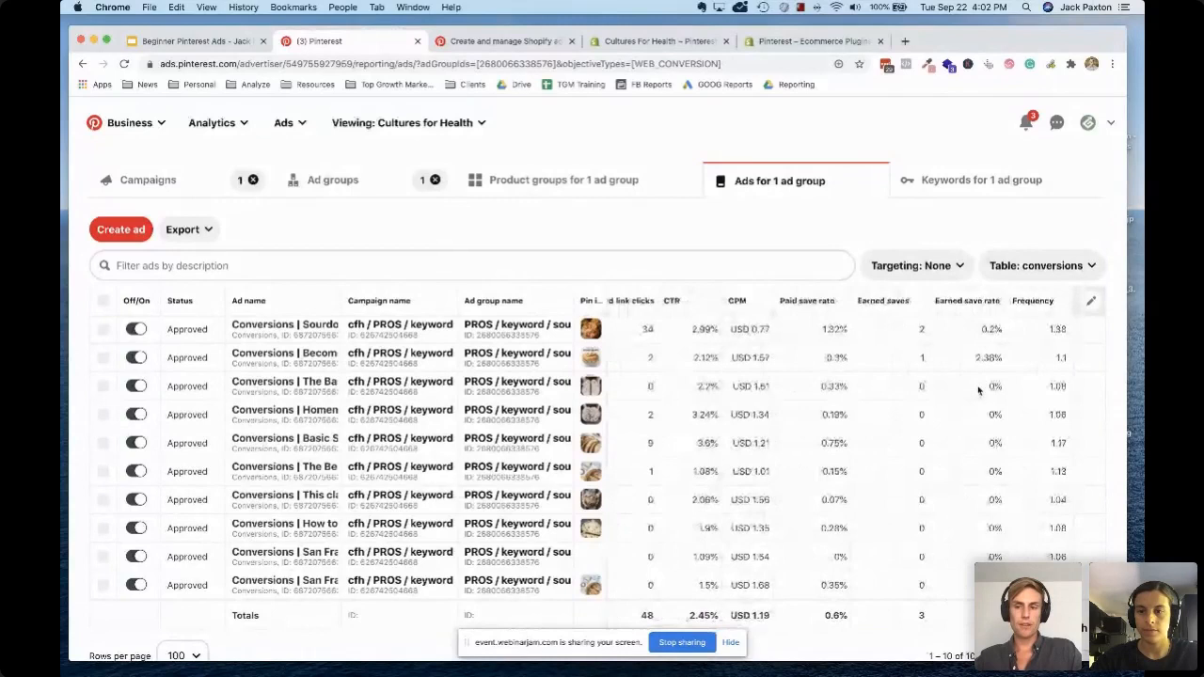
pyautogui.hscroll(2, 979, 389)
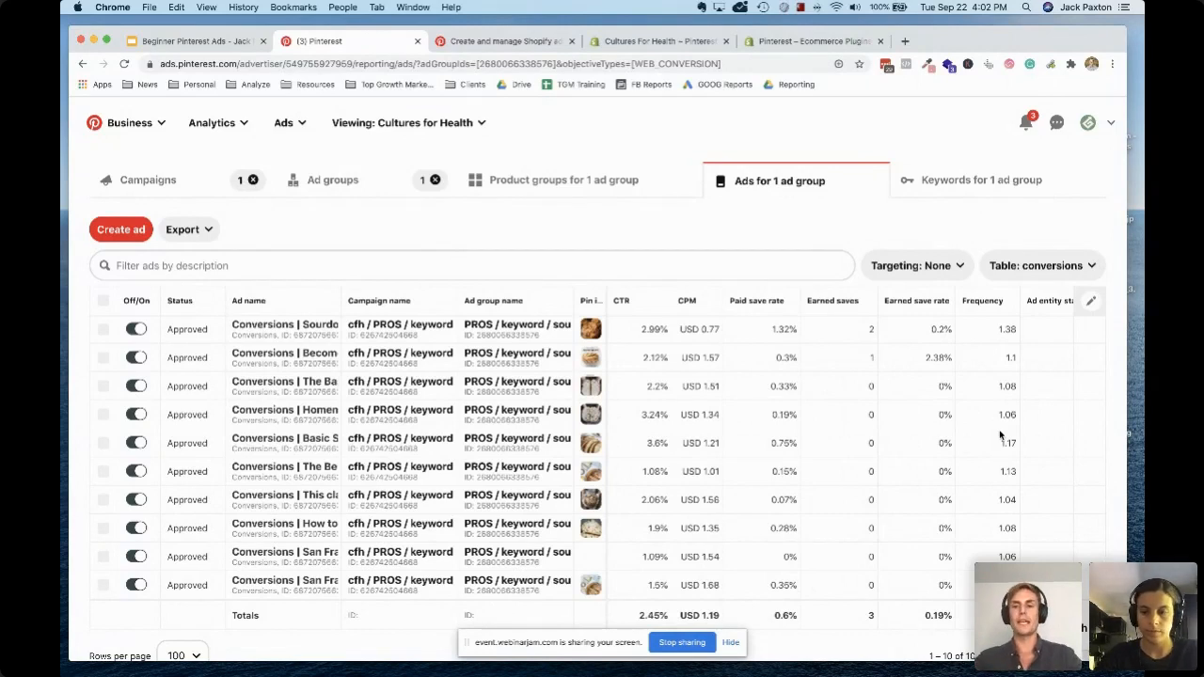
pyautogui.click(1084, 265)
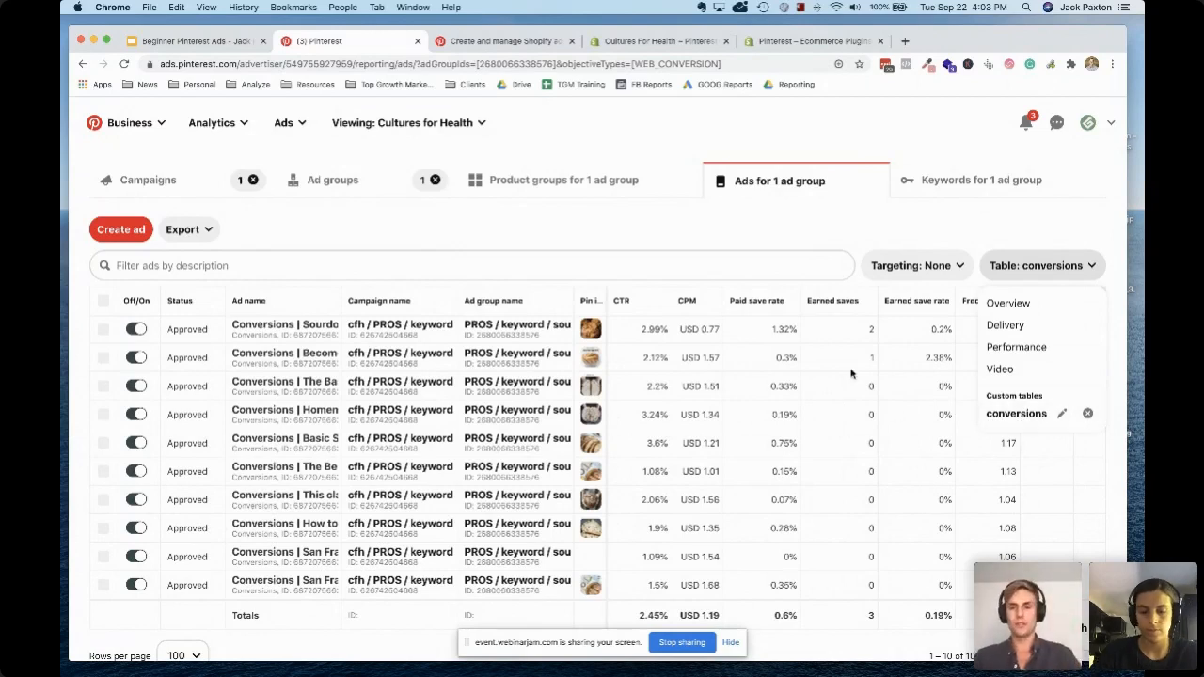
pyautogui.hscroll(-10, 851, 375)
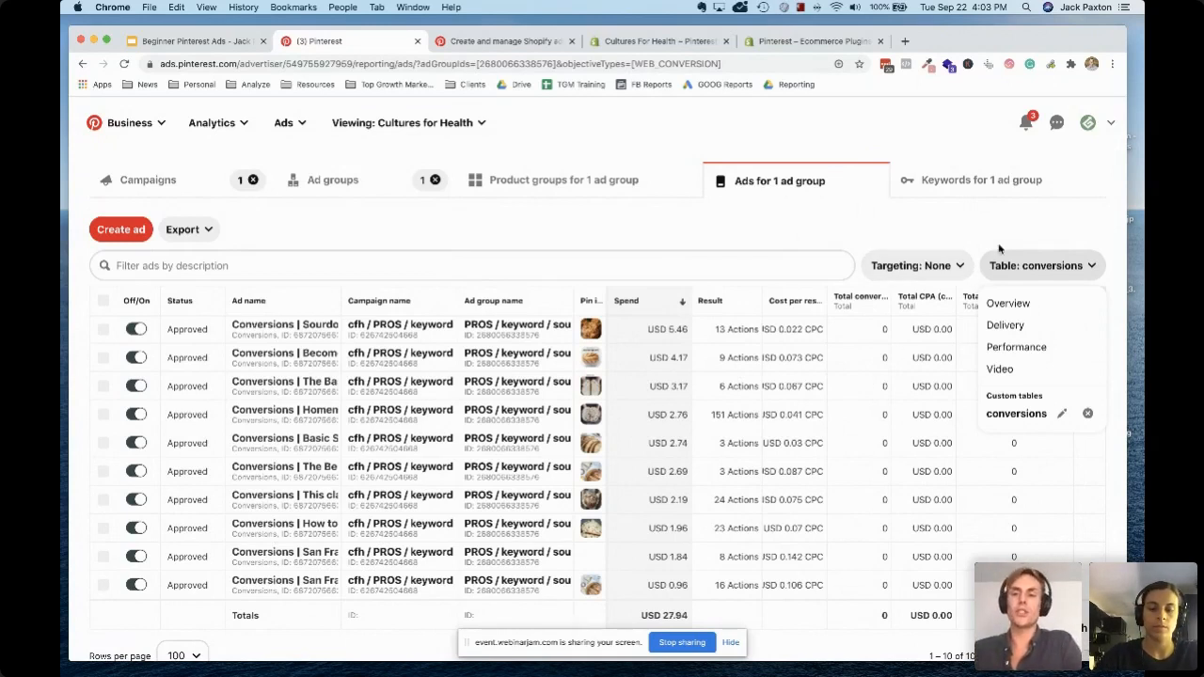
# Open the keywords report for the sourdough bread ad group and widen its Ad group ID column
pyautogui.click(962, 186)
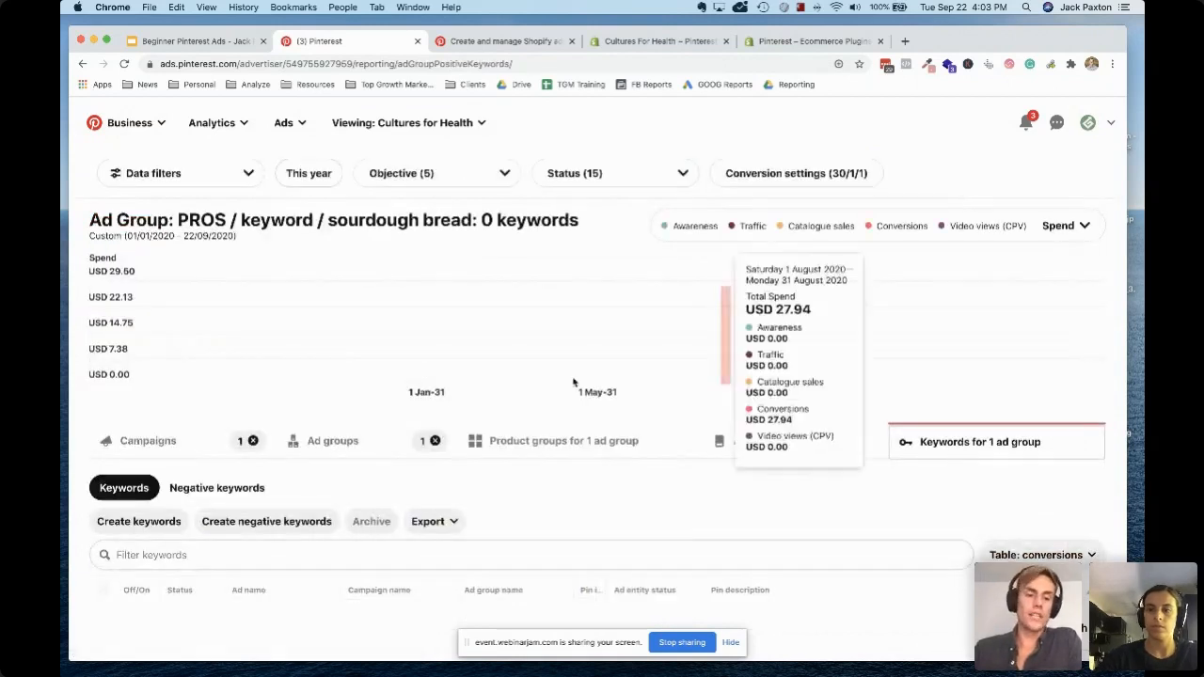
pyautogui.scroll(-5, 573, 381)
pyautogui.scroll(-10, 573, 381)
pyautogui.scroll(15, 573, 381)
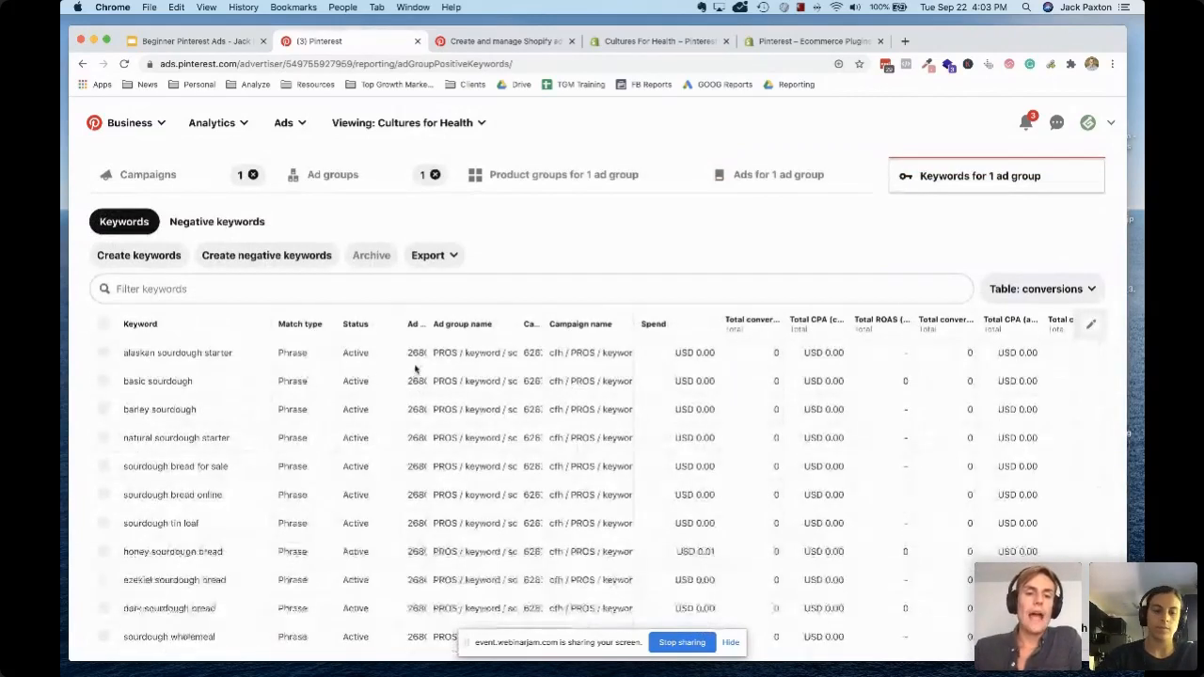
pyautogui.moveTo(429, 324); pyautogui.dragTo(519, 321)
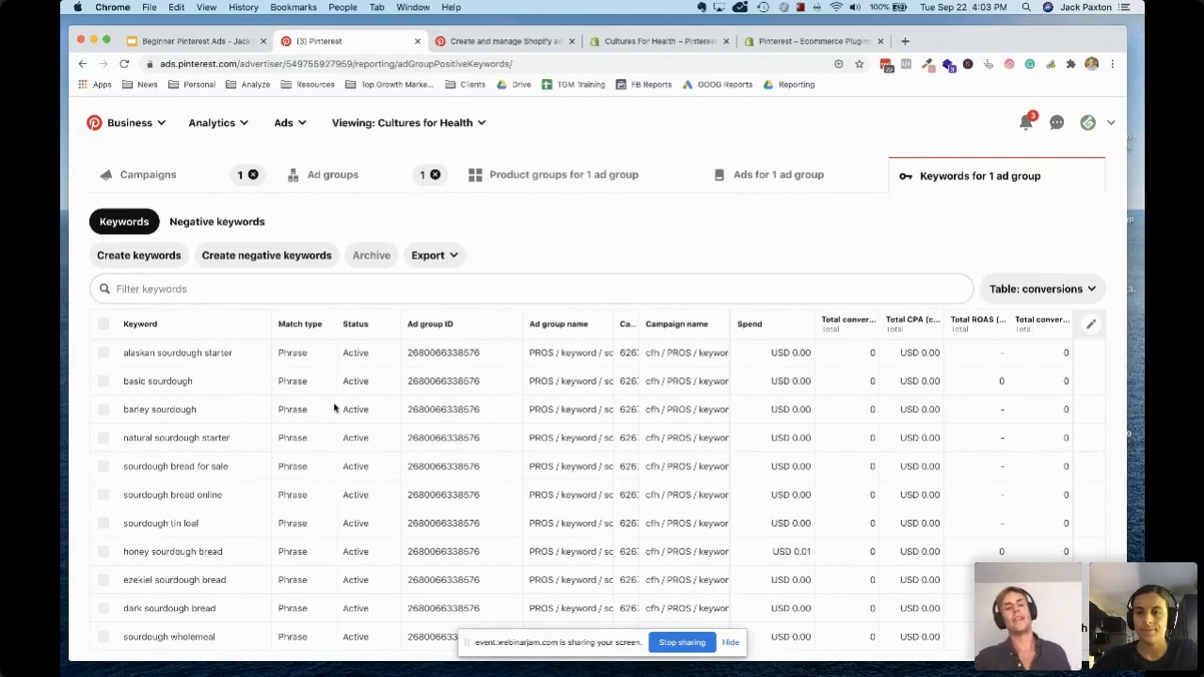
# Look through the phrase-match keywords targeted by the sourdough bread ad group
pyautogui.scroll(-15, 237, 461)
pyautogui.scroll(15, 237, 461)
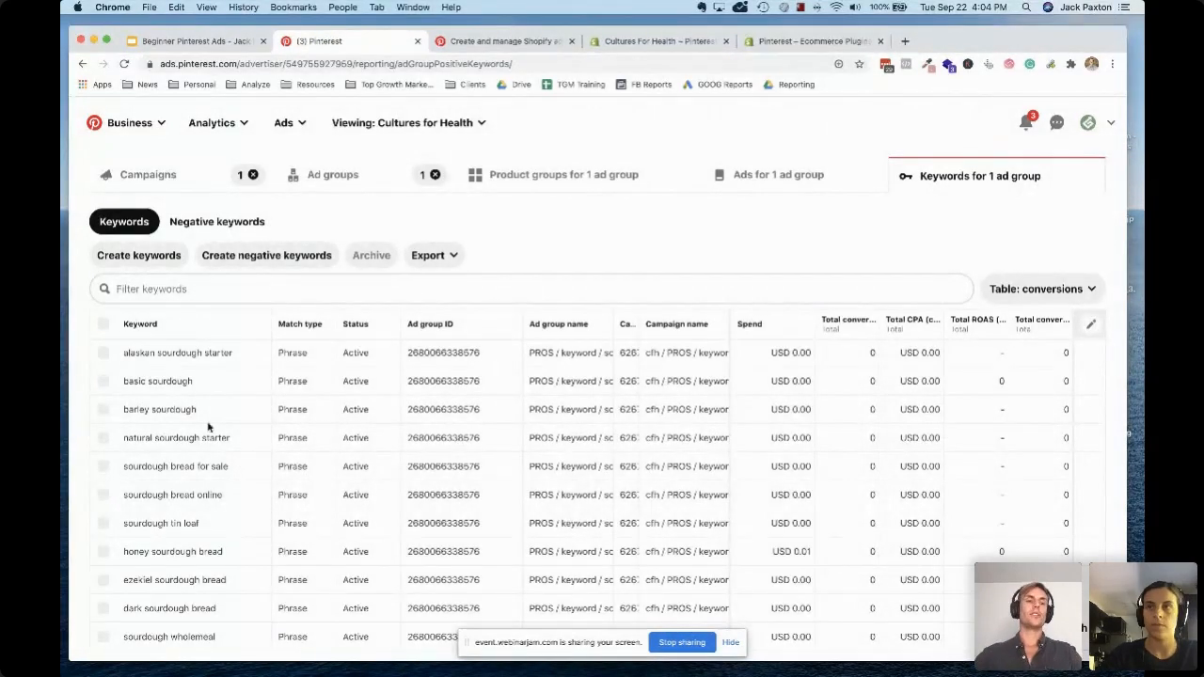
pyautogui.scroll(-2, 226, 440)
pyautogui.scroll(-3, 225, 443)
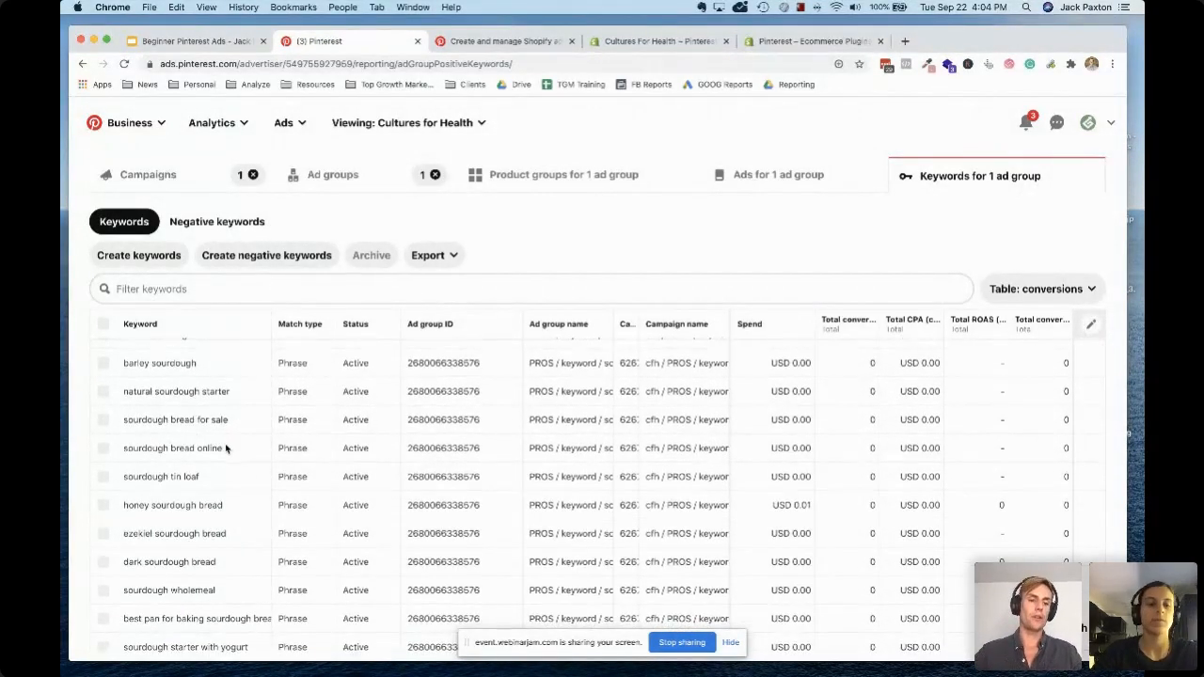
pyautogui.scroll(-1, 233, 415)
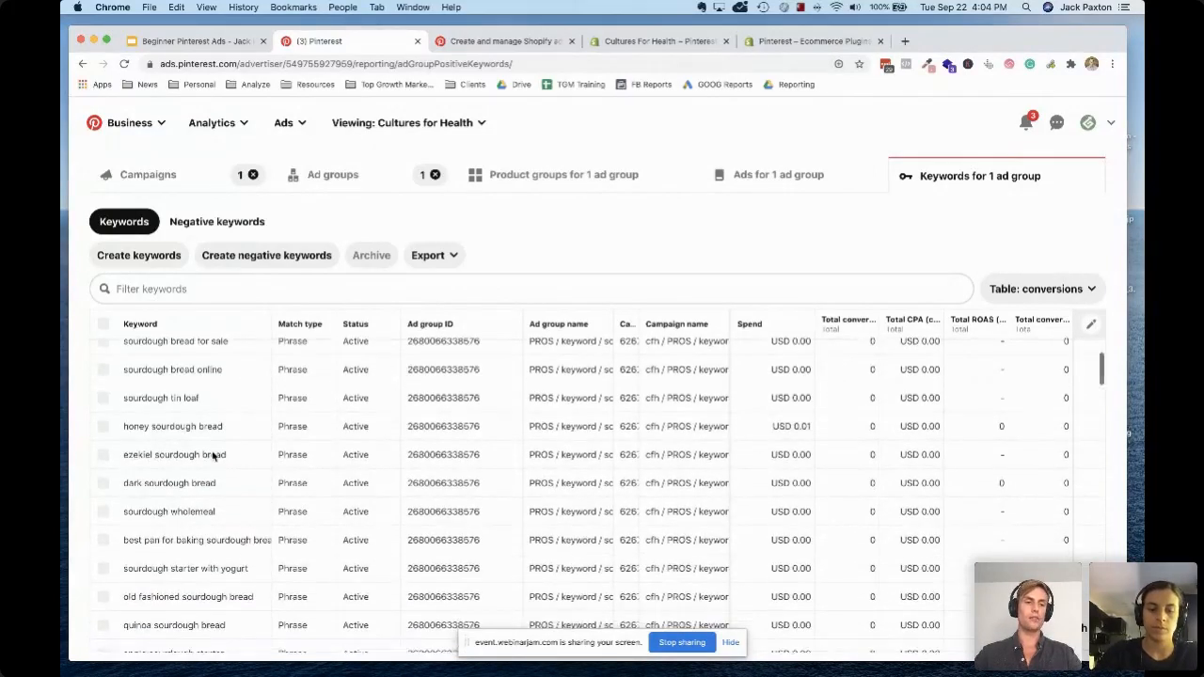
pyautogui.scroll(-3, 236, 415)
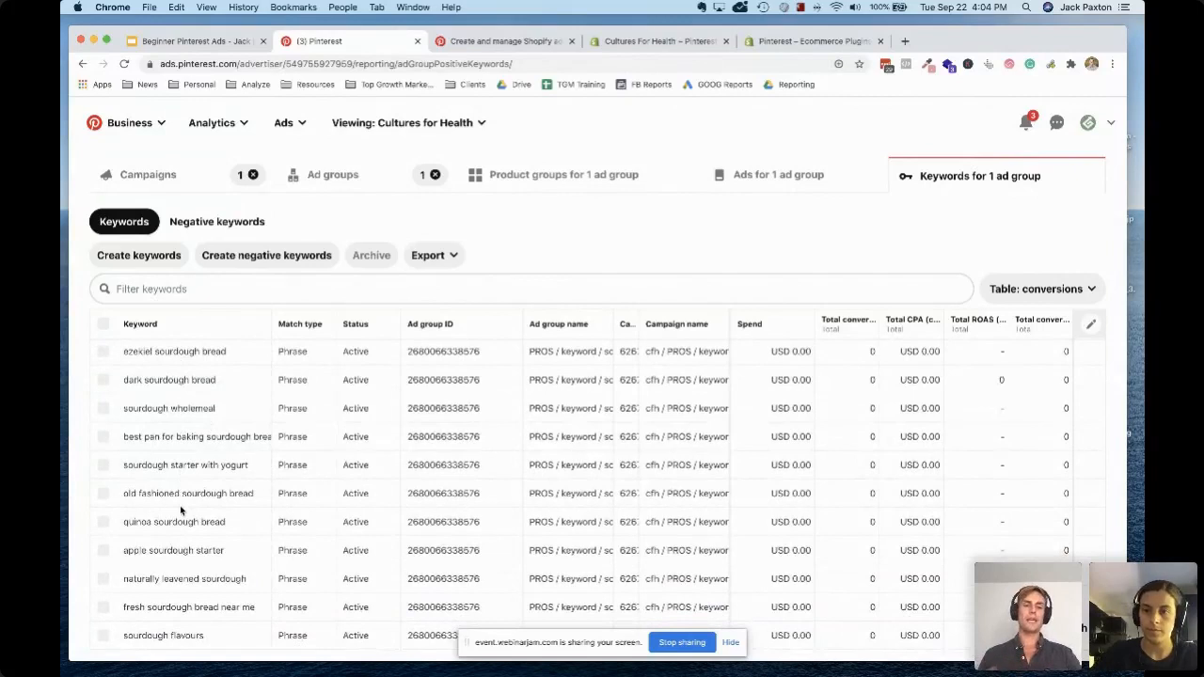
pyautogui.scroll(-1, 181, 511)
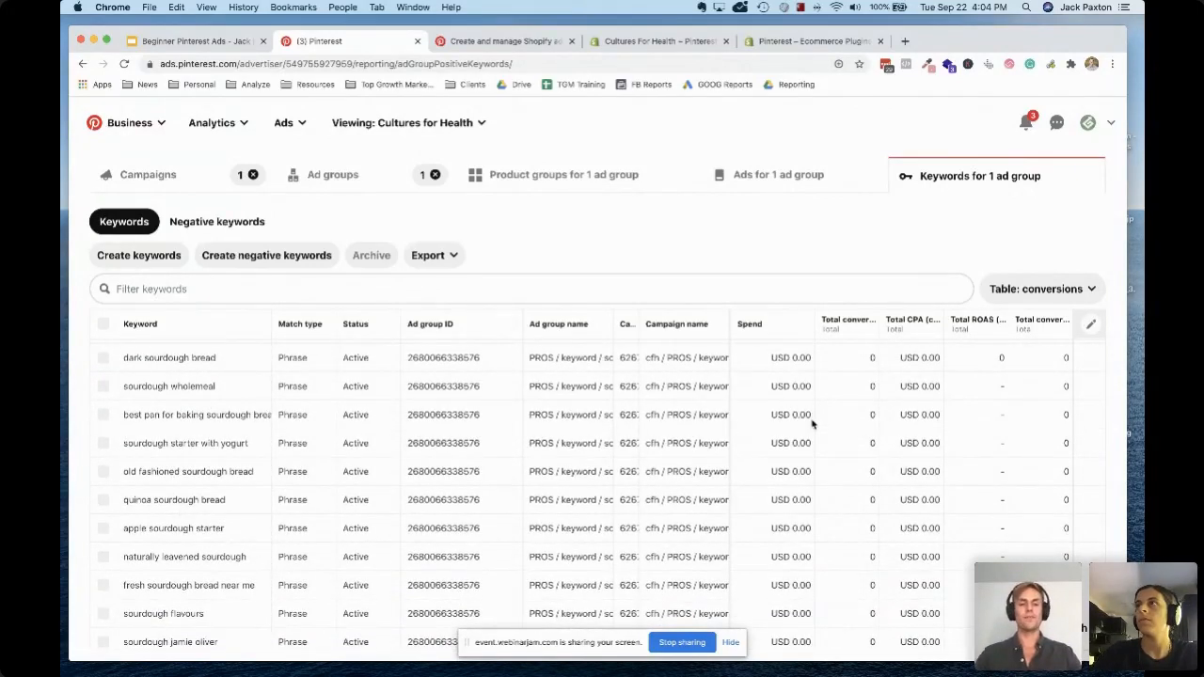
# Sort the keywords by spend from highest to lowest and review how spend is distributed among them
pyautogui.scroll(9, 812, 424)
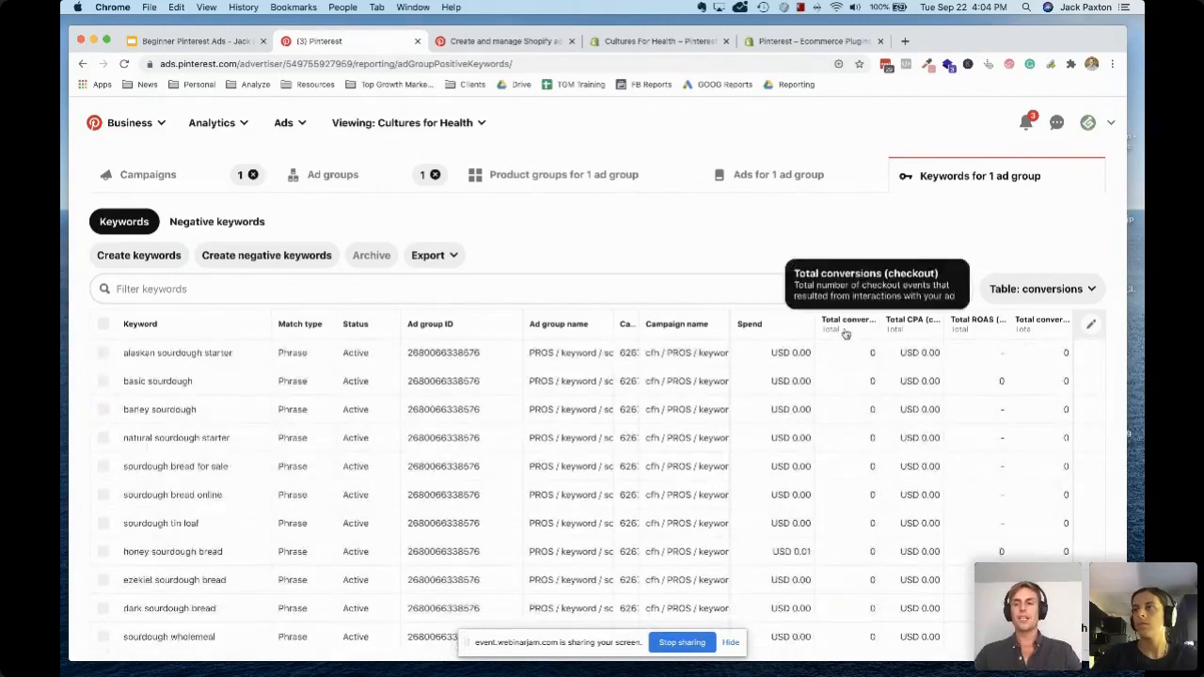
pyautogui.moveTo(839, 327)
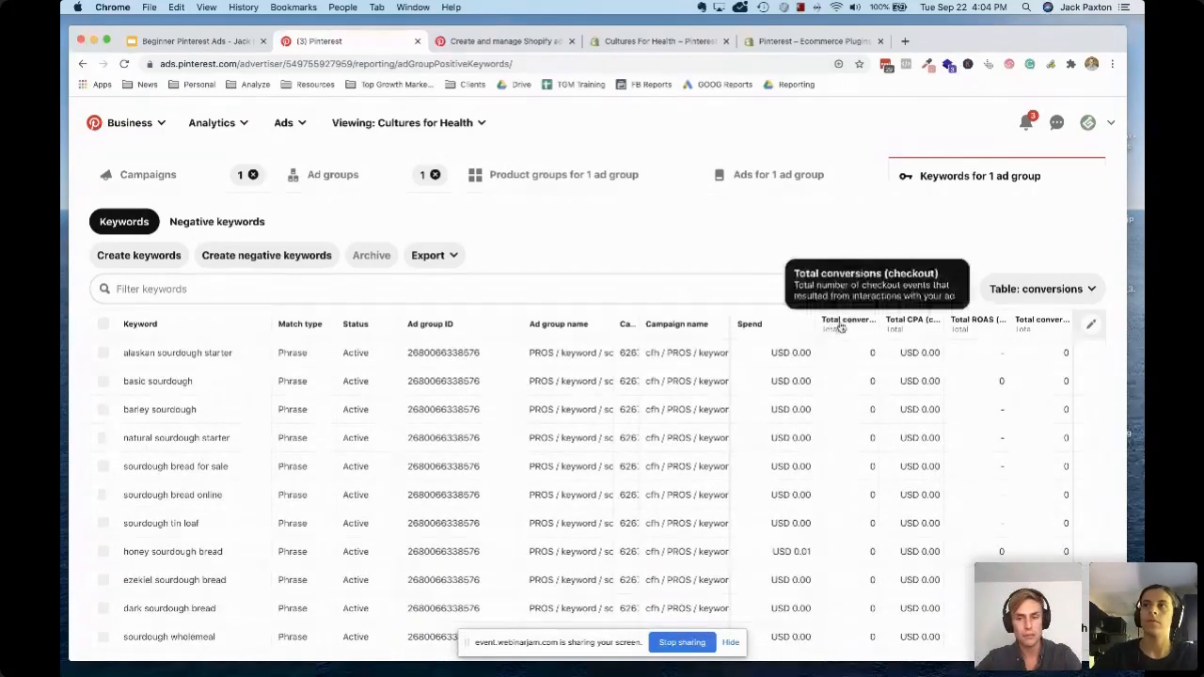
pyautogui.click(771, 326)
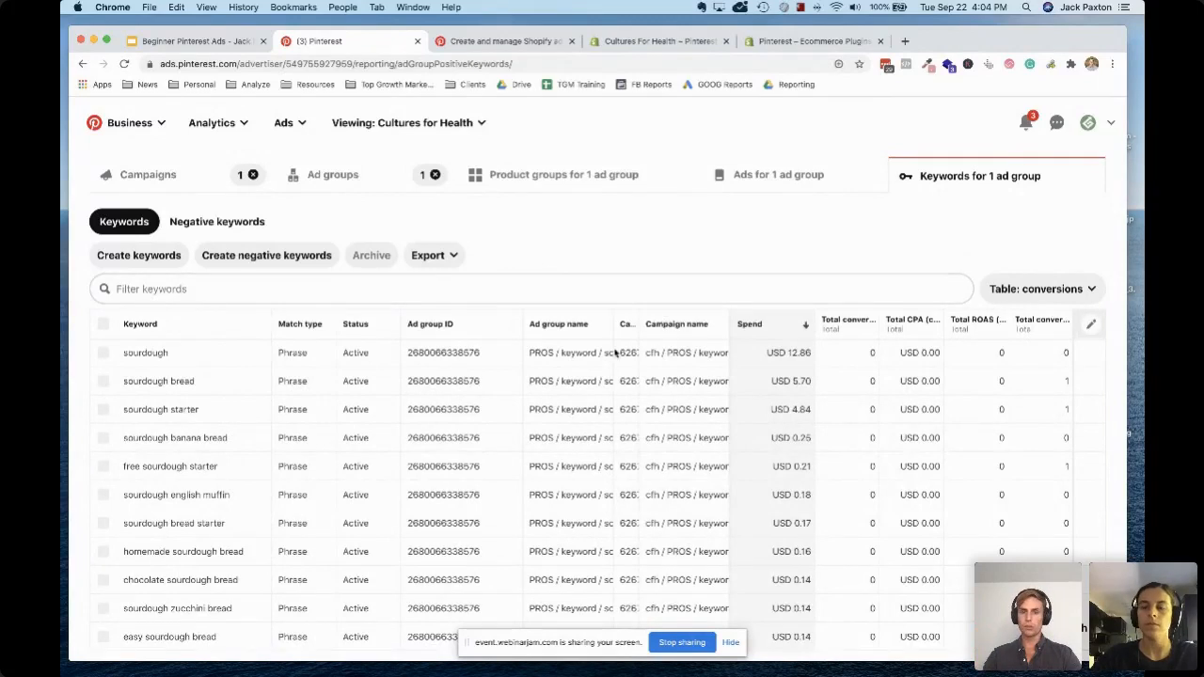
pyautogui.scroll(-5, 782, 486)
pyautogui.scroll(-15, 782, 485)
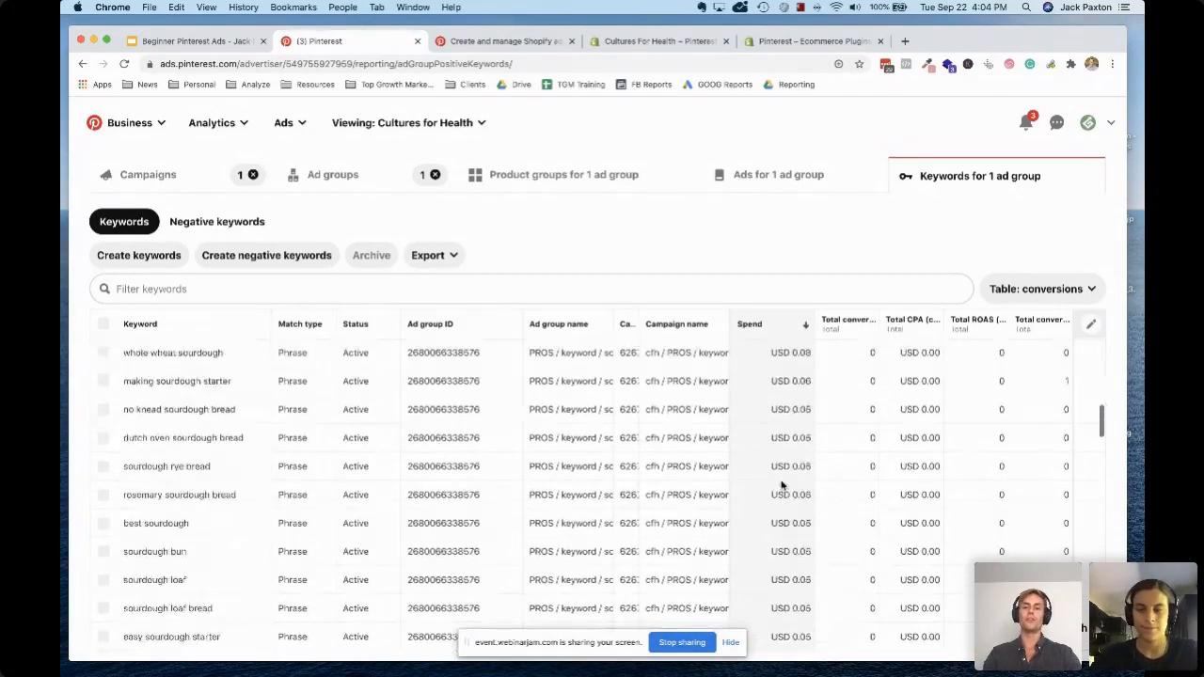
pyautogui.scroll(10, 781, 486)
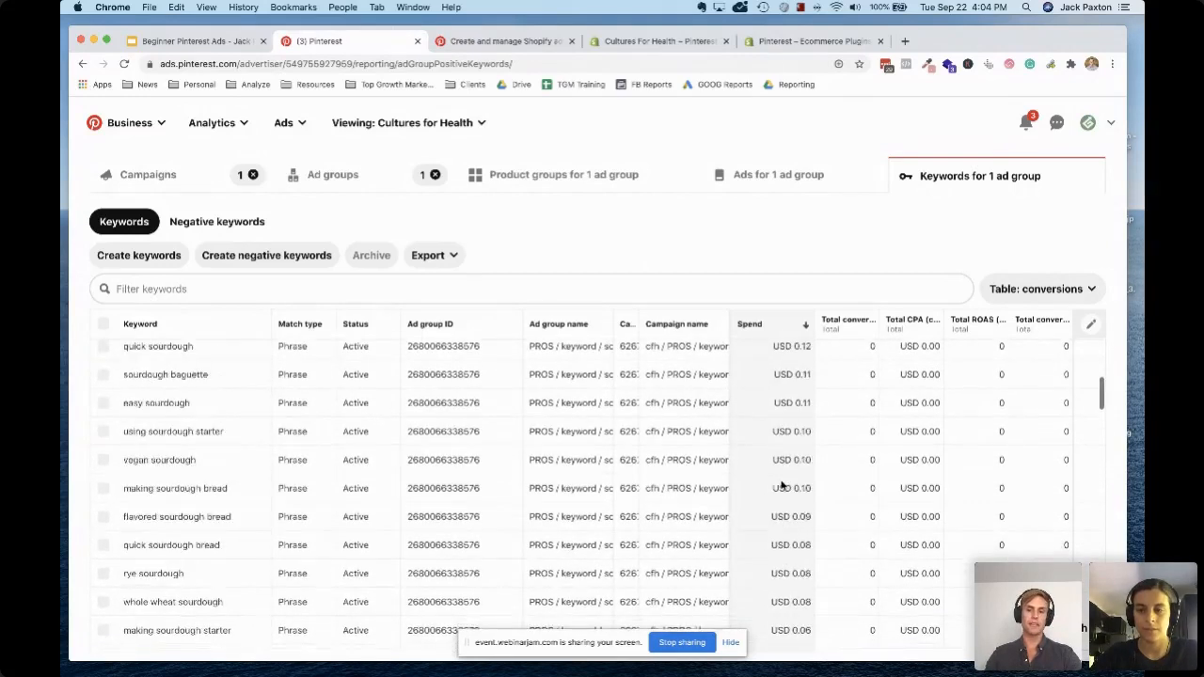
pyautogui.scroll(3, 782, 486)
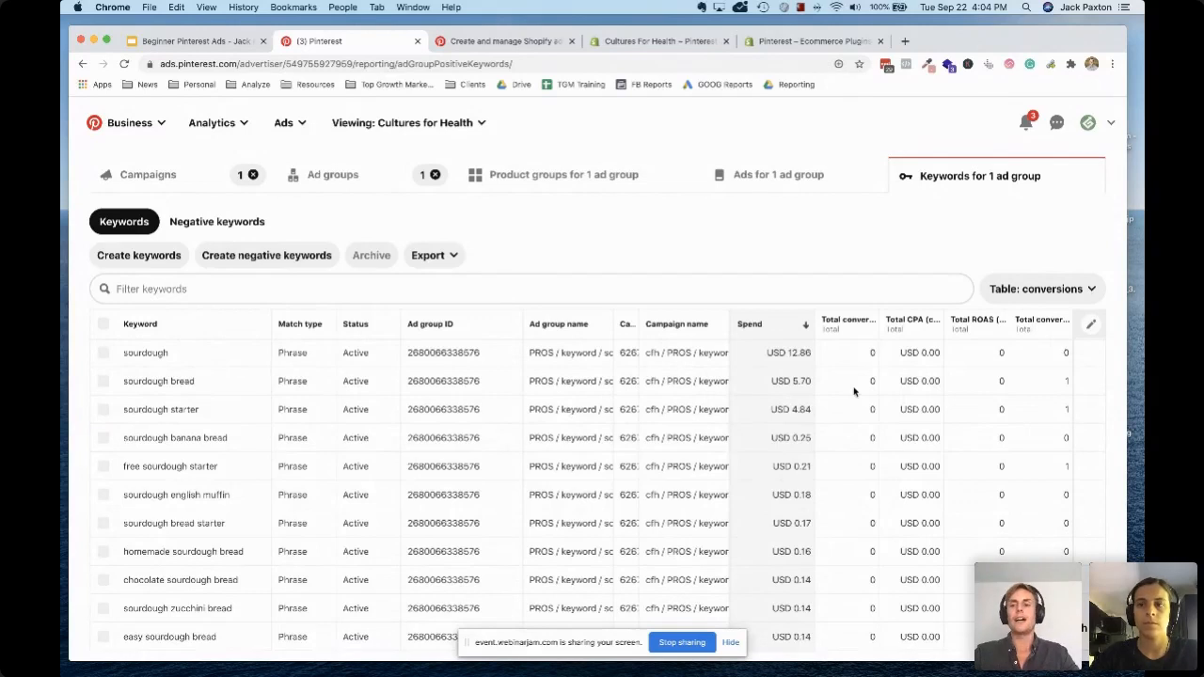
# Examine the conversion, CPA and ROAS columns for the highest-spending keywords
pyautogui.hscroll(3, 854, 392)
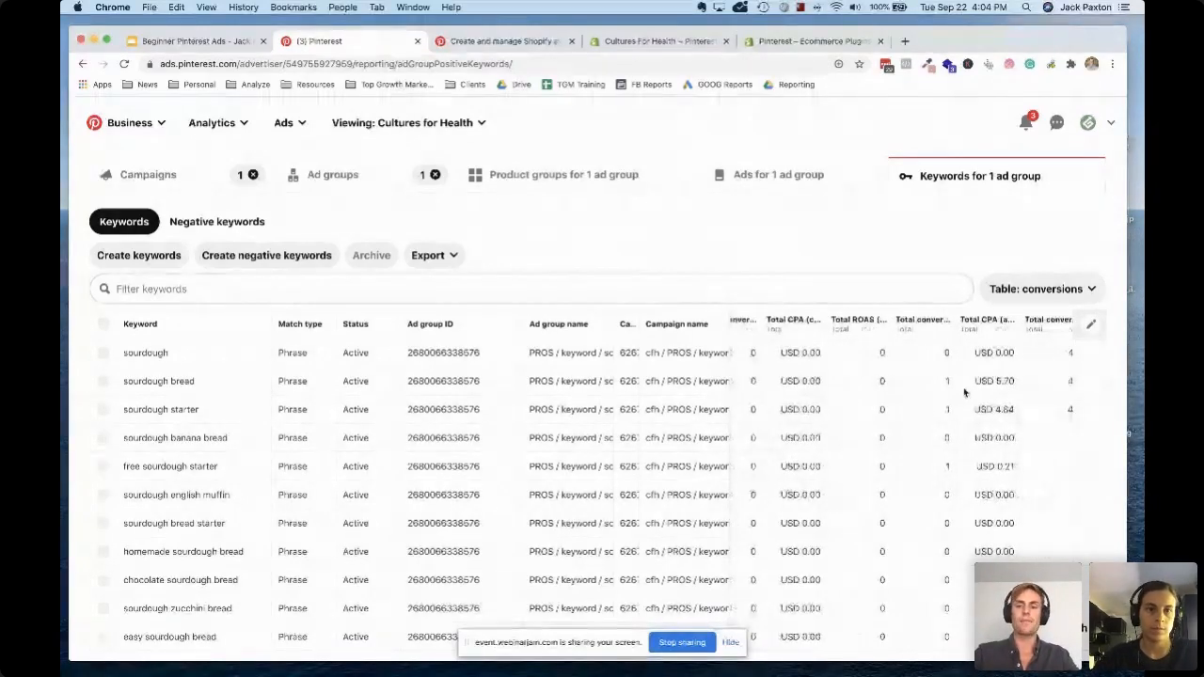
pyautogui.hscroll(3, 964, 392)
pyautogui.hscroll(1, 964, 392)
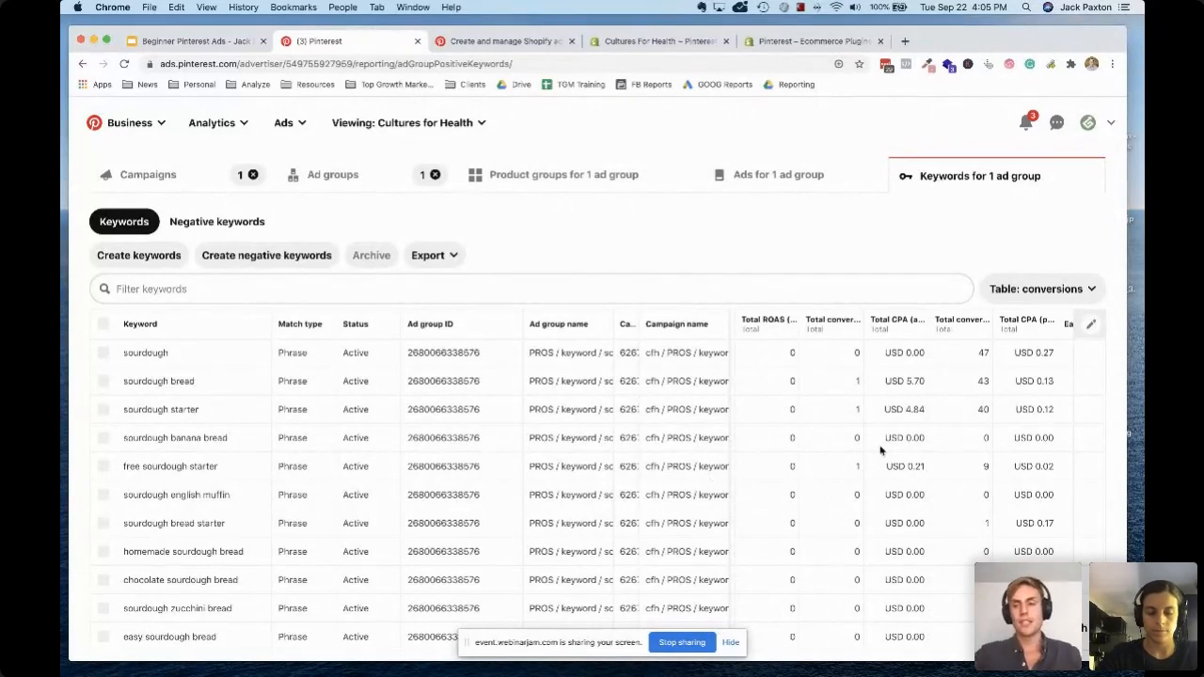
pyautogui.hscroll(2, 943, 442)
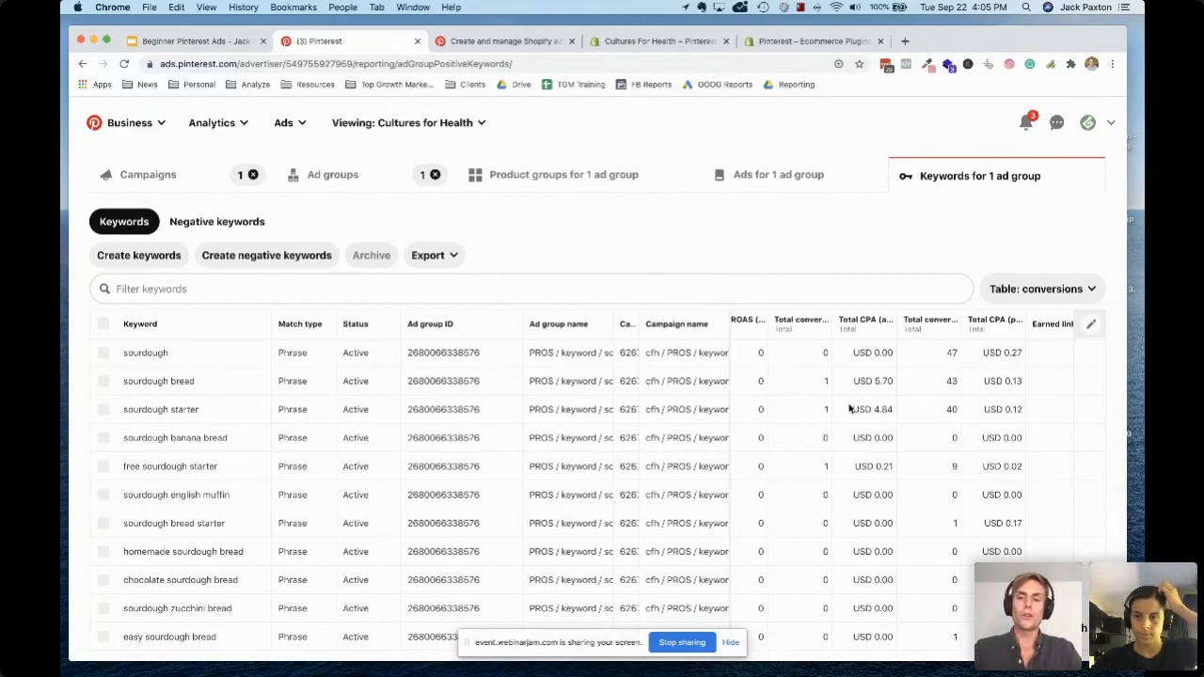
# Check the sourdough bread keyword's spend and conversion figures, and select that keyword in the table
pyautogui.click(103, 381)
pyautogui.click(104, 381)
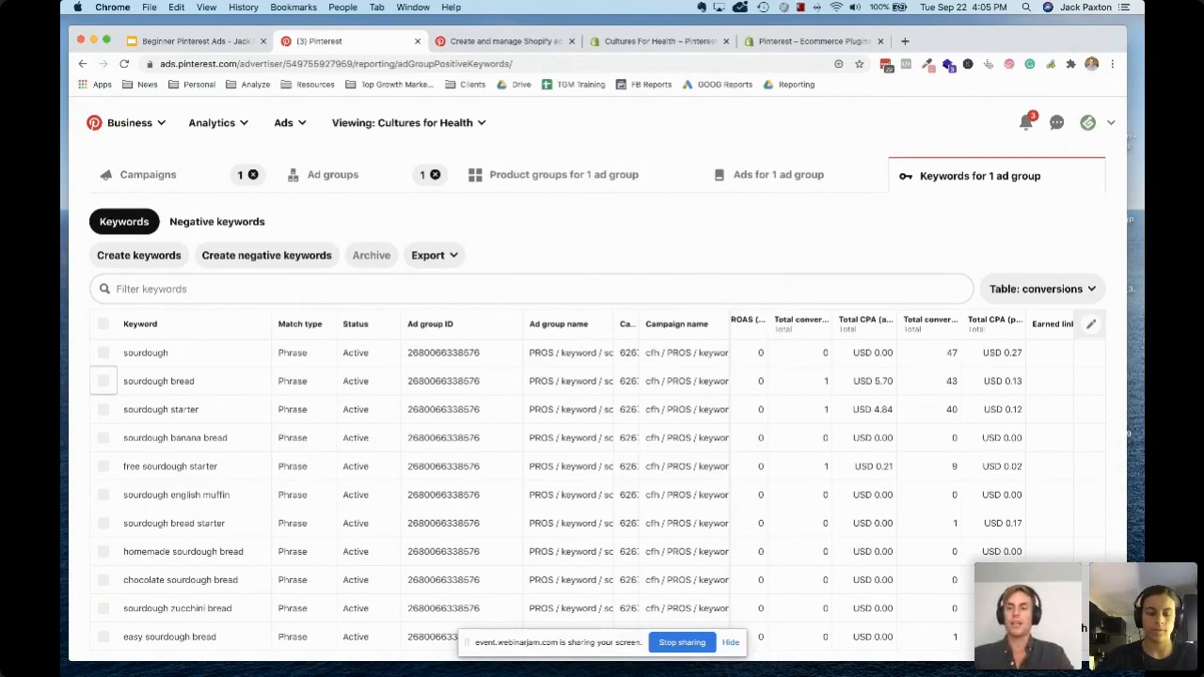
pyautogui.hscroll(5, 922, 539)
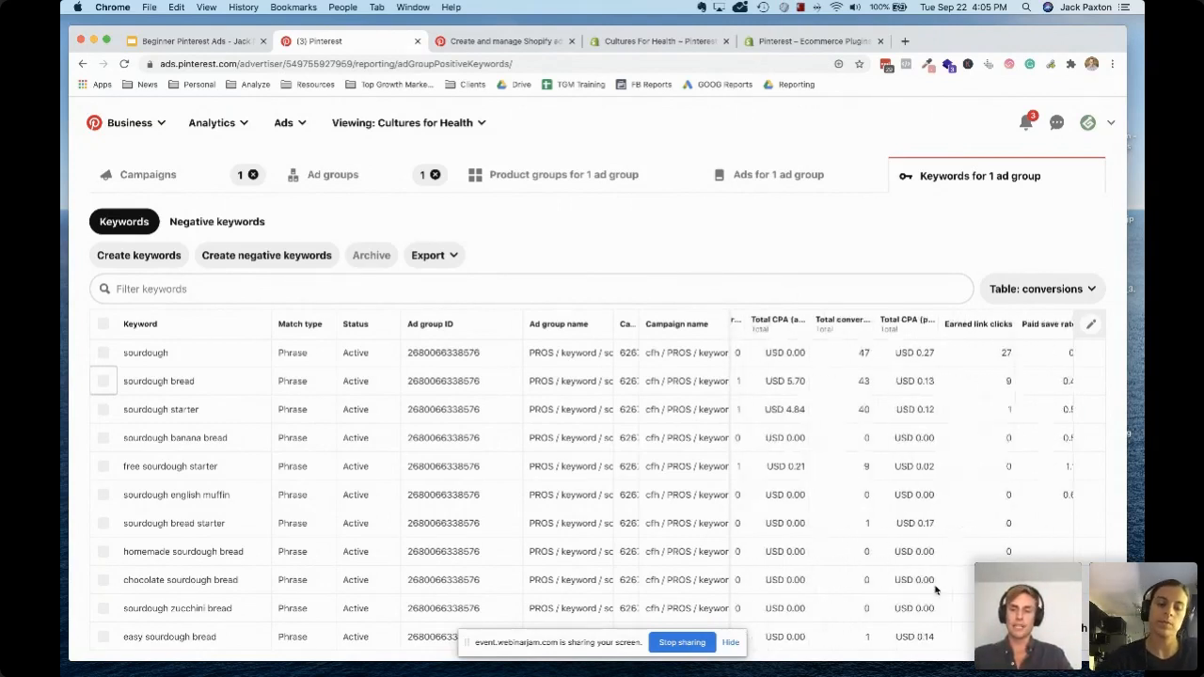
pyautogui.hscroll(-8, 917, 532)
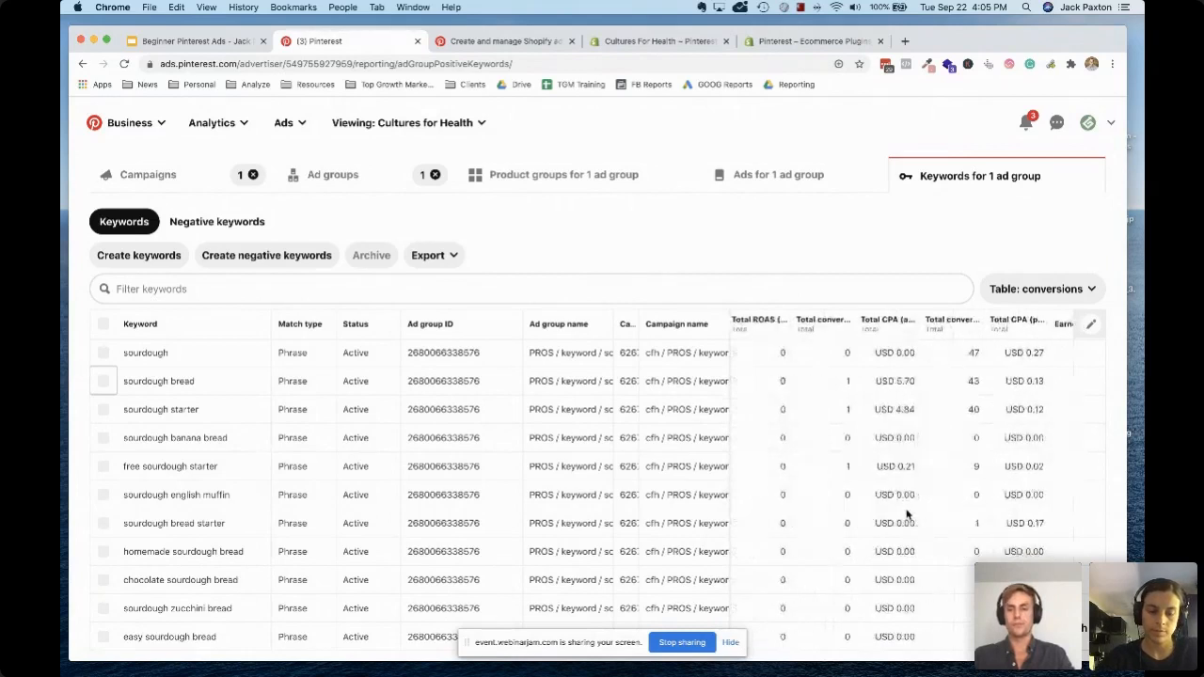
pyautogui.hscroll(-2, 908, 514)
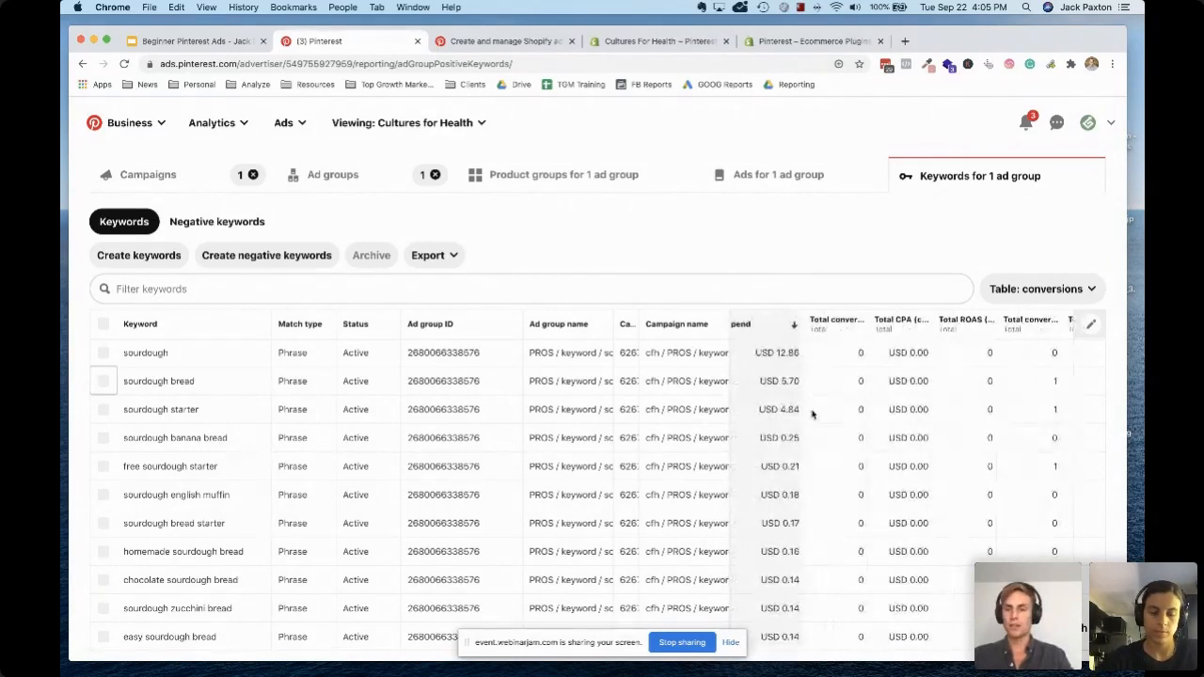
pyautogui.click(103, 381)
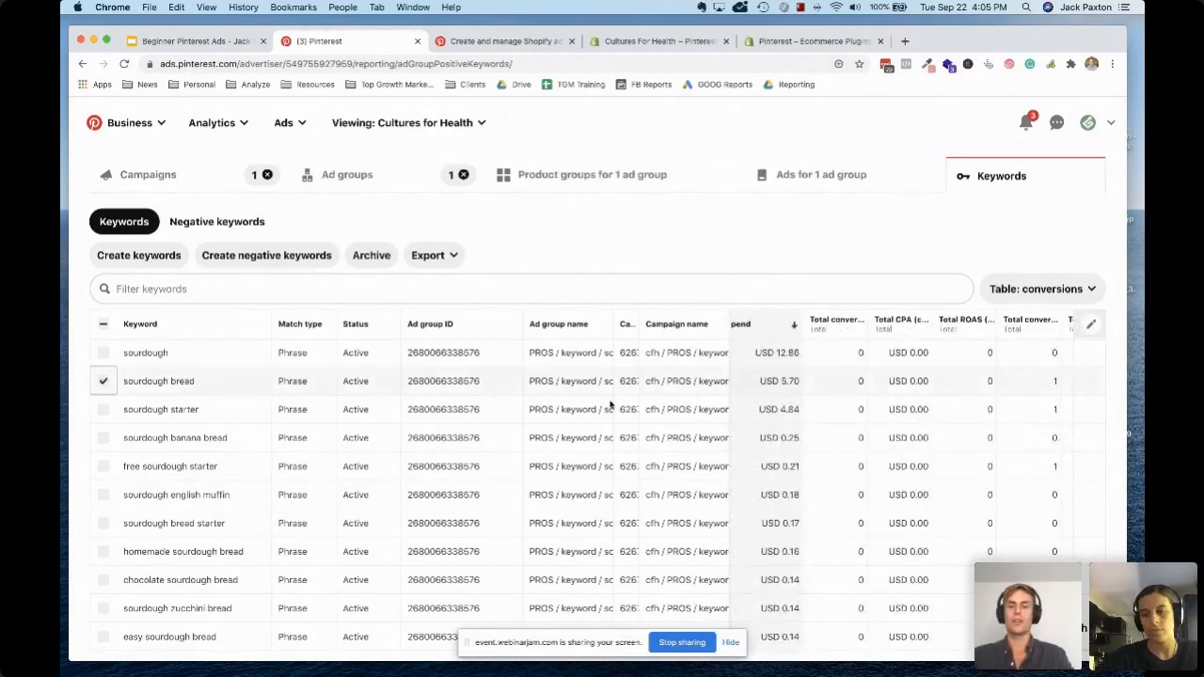
# Compare the selected keyword's conversions and CPA with those of the lower-spending keywords
pyautogui.hscroll(4, 616, 395)
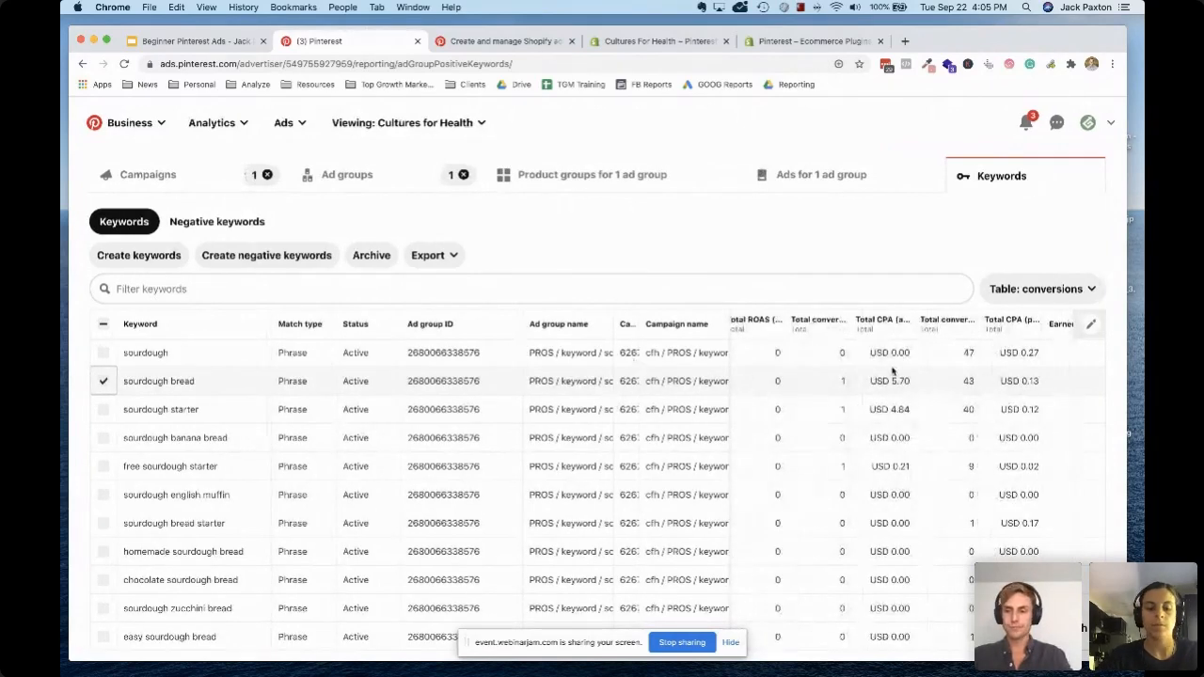
pyautogui.hscroll(1, 932, 386)
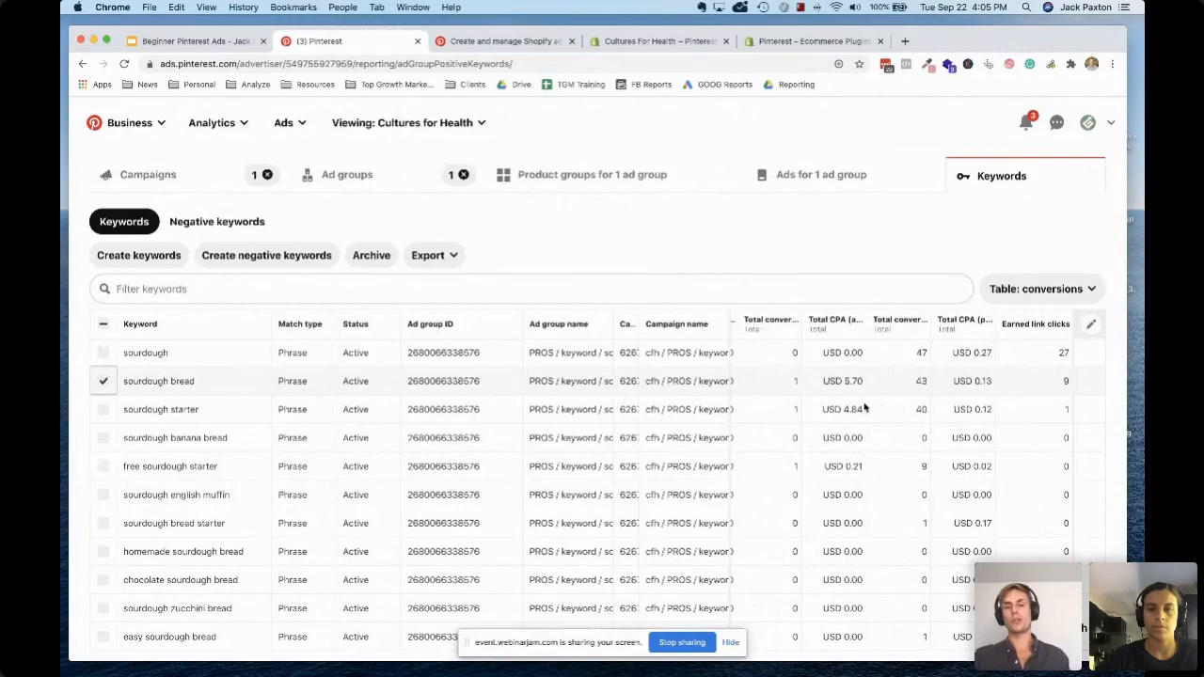
pyautogui.scroll(-2, 610, 475)
pyautogui.scroll(-10, 610, 475)
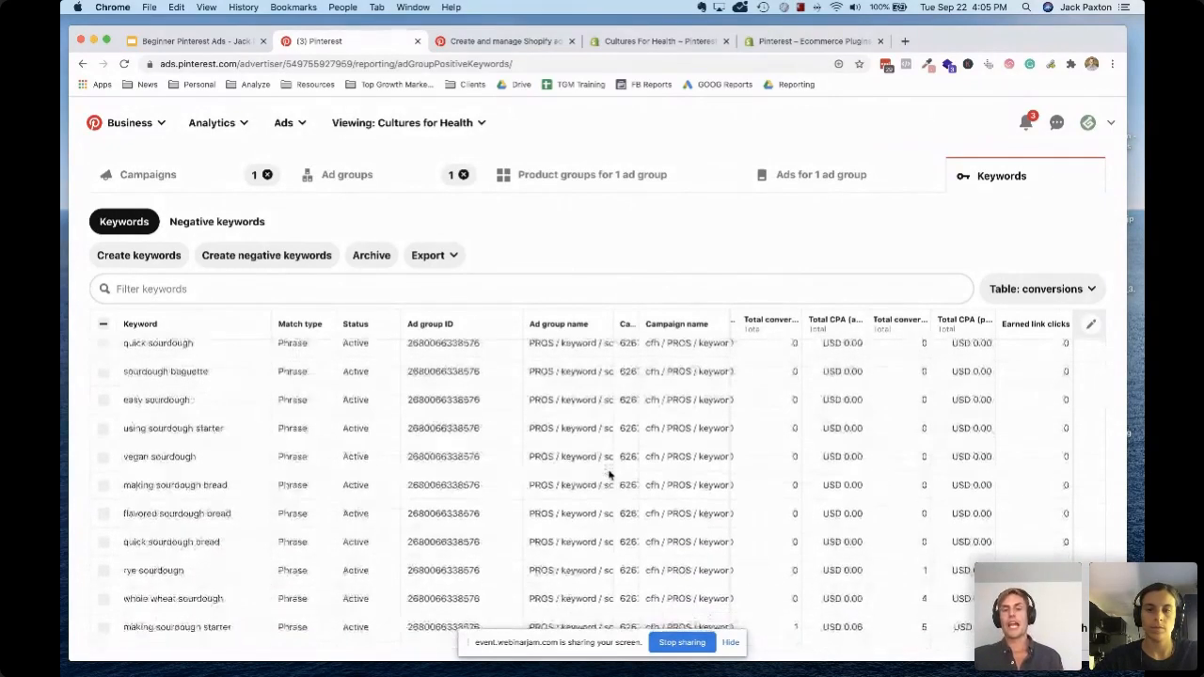
pyautogui.scroll(-2, 610, 475)
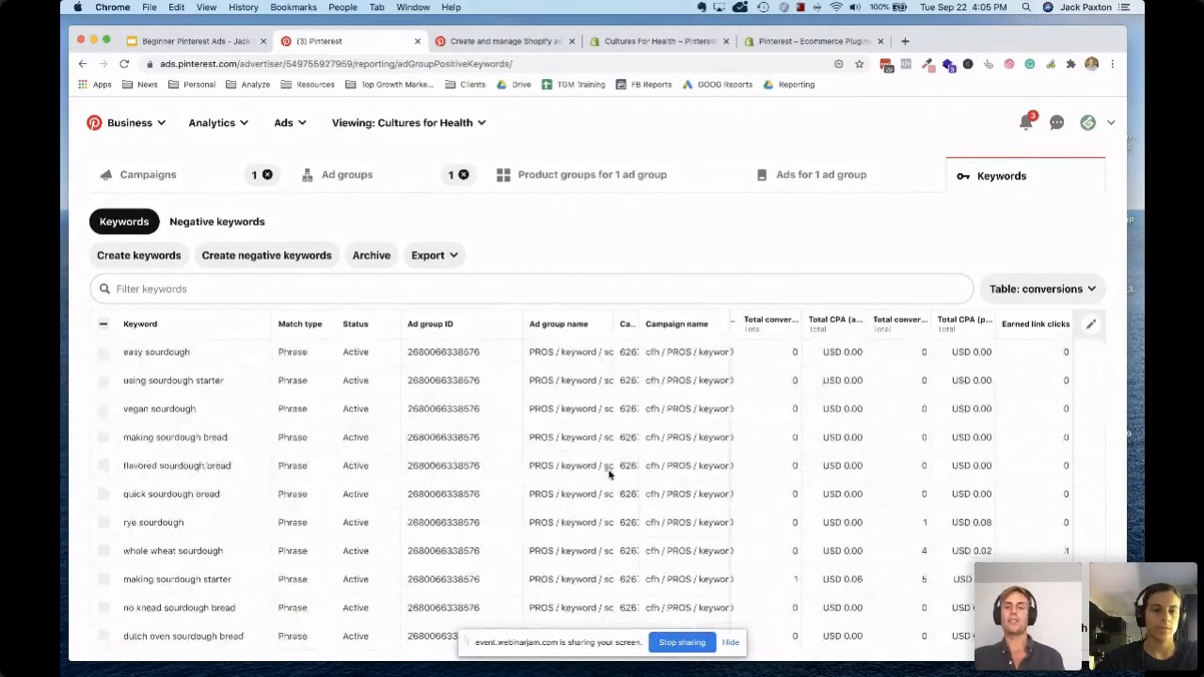
# Return from the keyword report to the campaigns overview and widen the campaign name column to fit the full names
pyautogui.scroll(-15, 609, 475)
pyautogui.scroll(20, 247, 503)
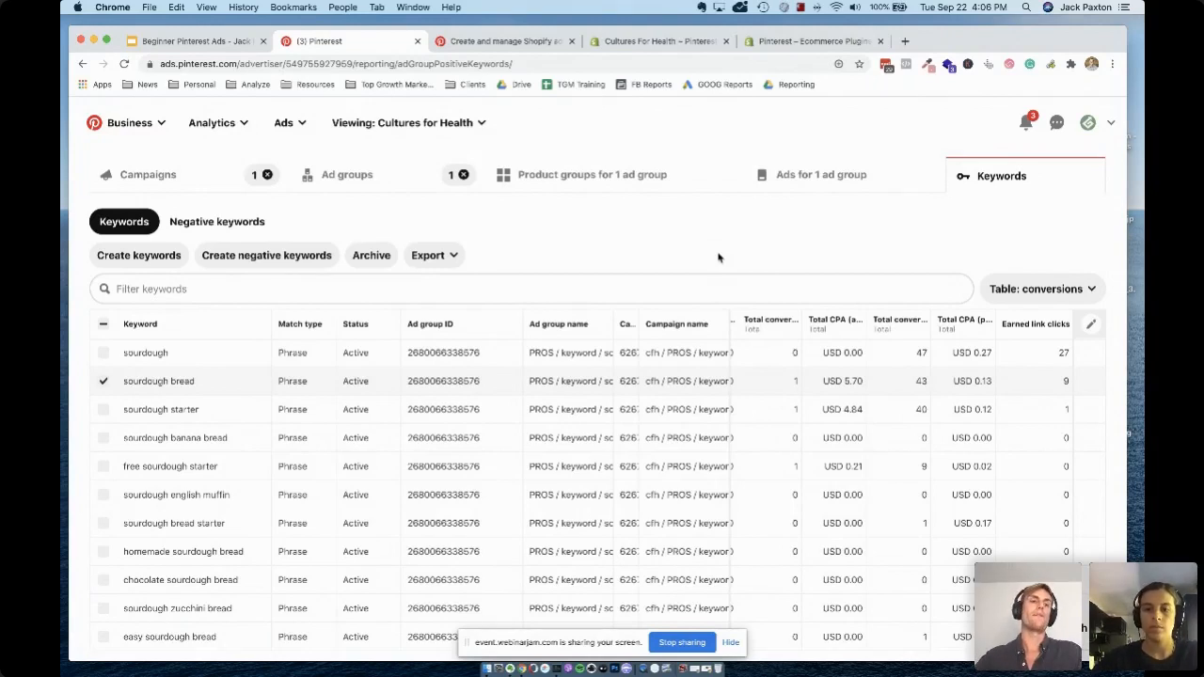
pyautogui.click(173, 181)
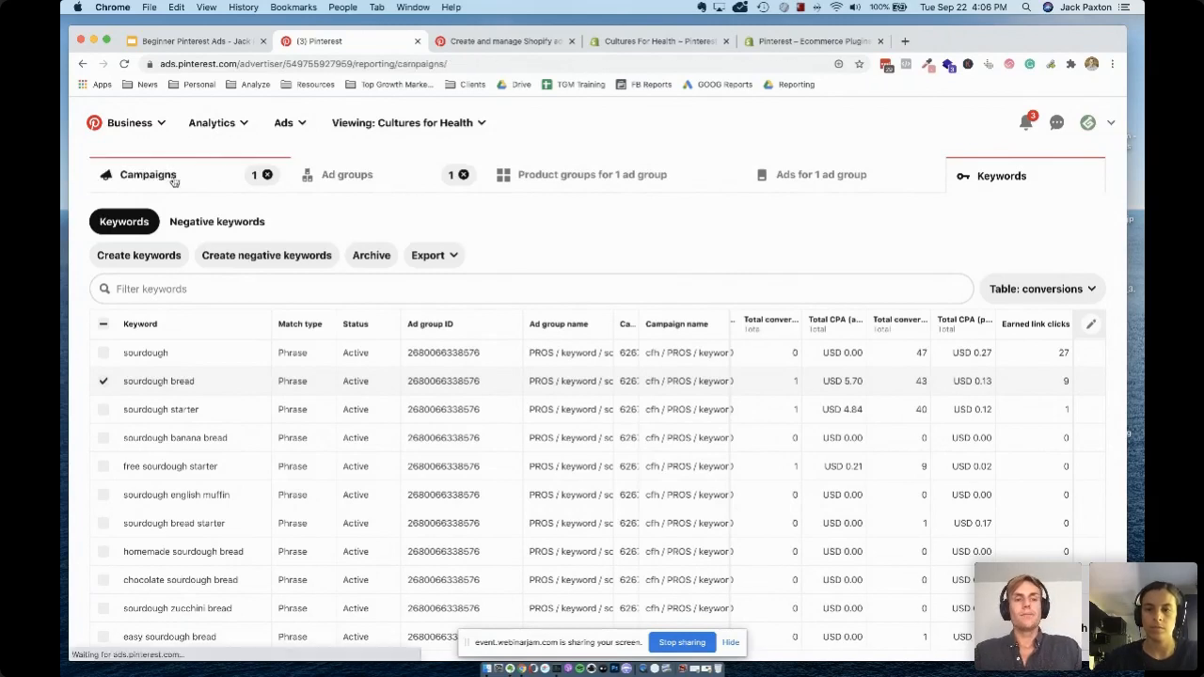
pyautogui.scroll(-1, 529, 459)
pyautogui.scroll(-3, 530, 459)
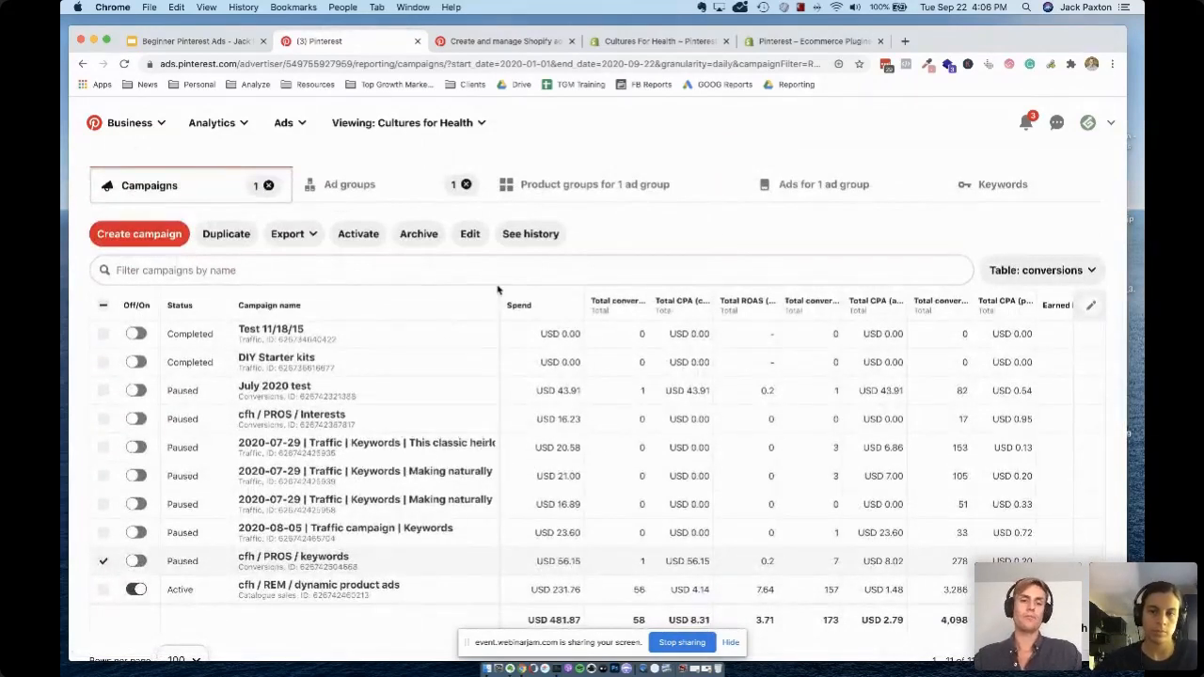
pyautogui.moveTo(499, 303); pyautogui.dragTo(568, 303)
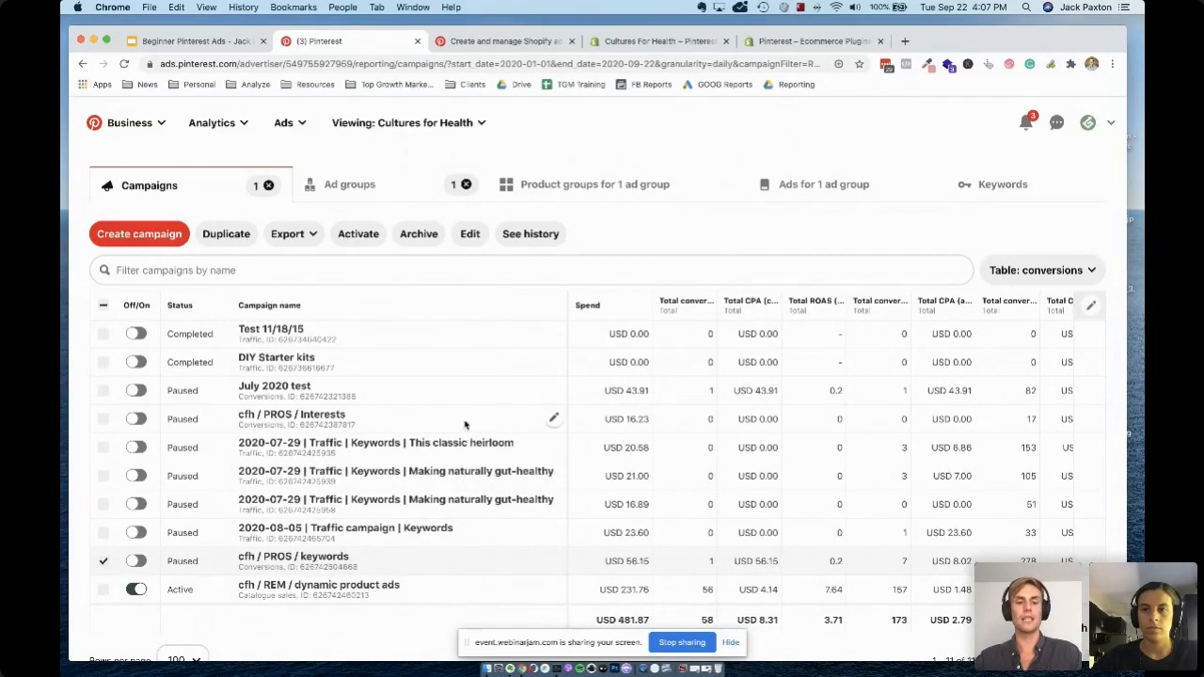
pyautogui.scroll(-1, 456, 508)
pyautogui.scroll(-1, 456, 507)
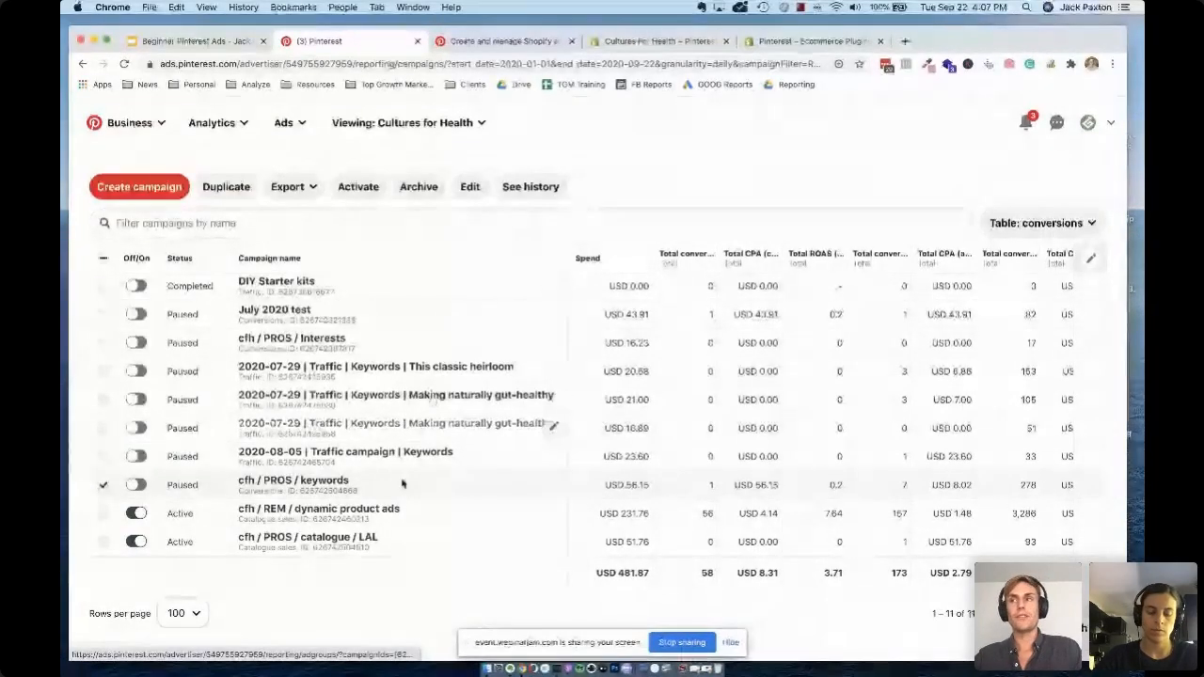
pyautogui.scroll(2, 380, 536)
pyautogui.scroll(-2, 381, 539)
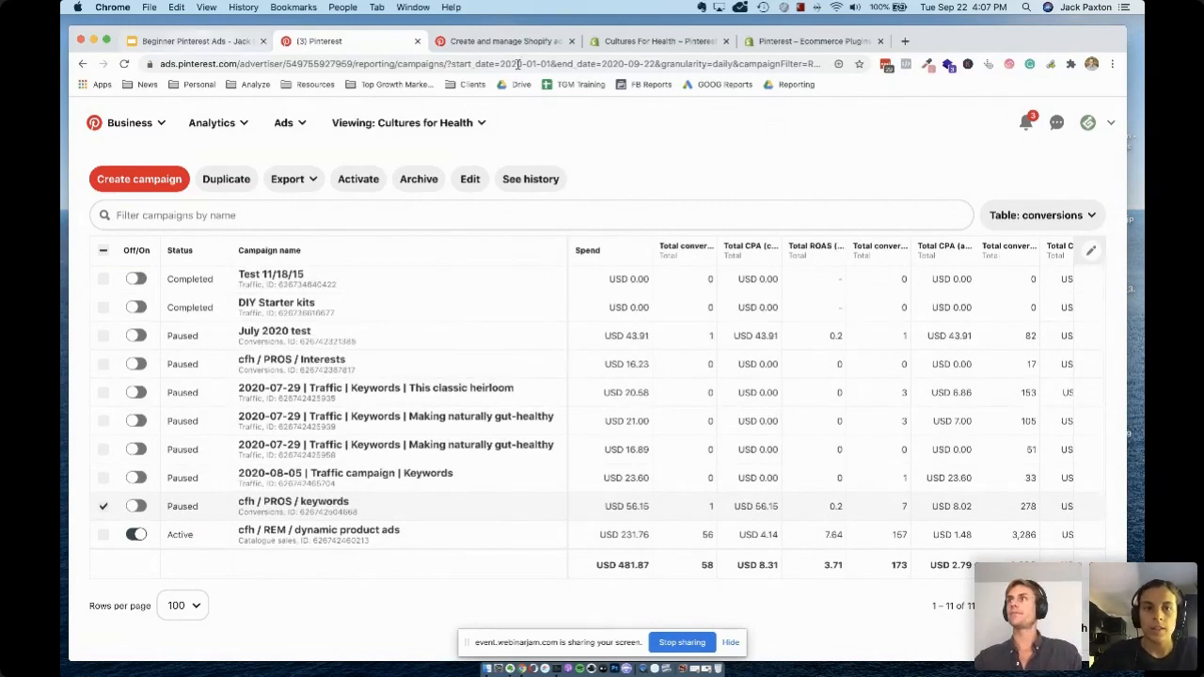
# Switch to the Google Slides presentation at slide 11, "Ad Examples to Help Increase ROAS", and close the Pinterest reporting page
pyautogui.press('super+1')
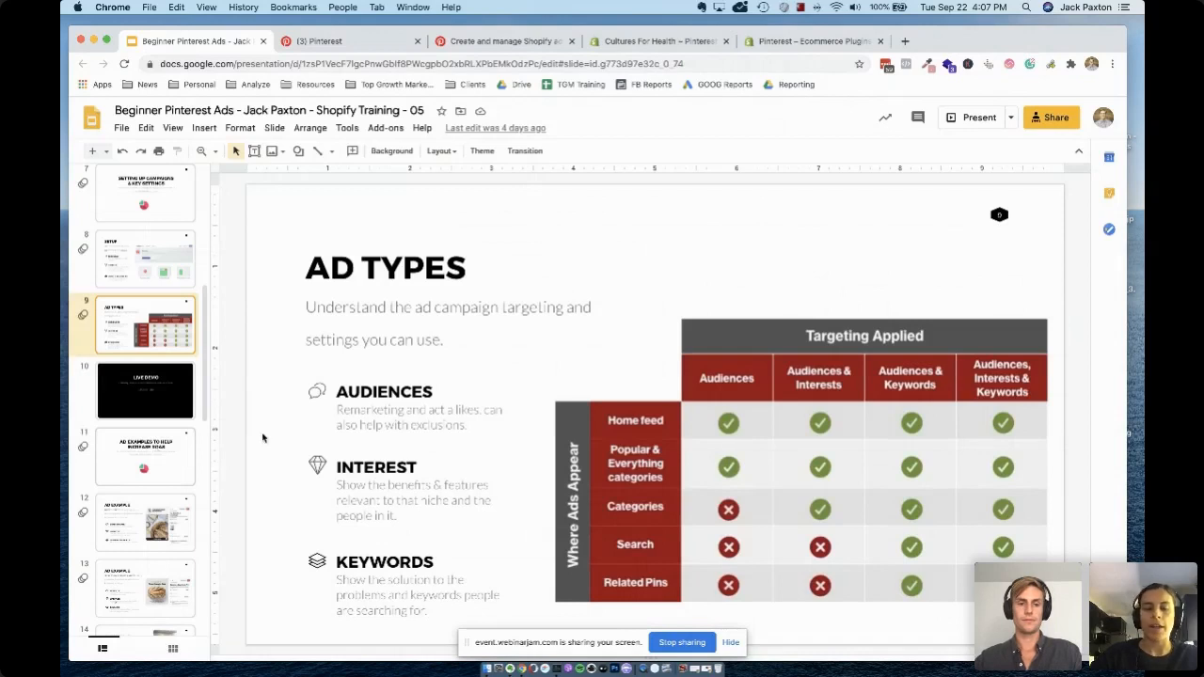
pyautogui.click(146, 452)
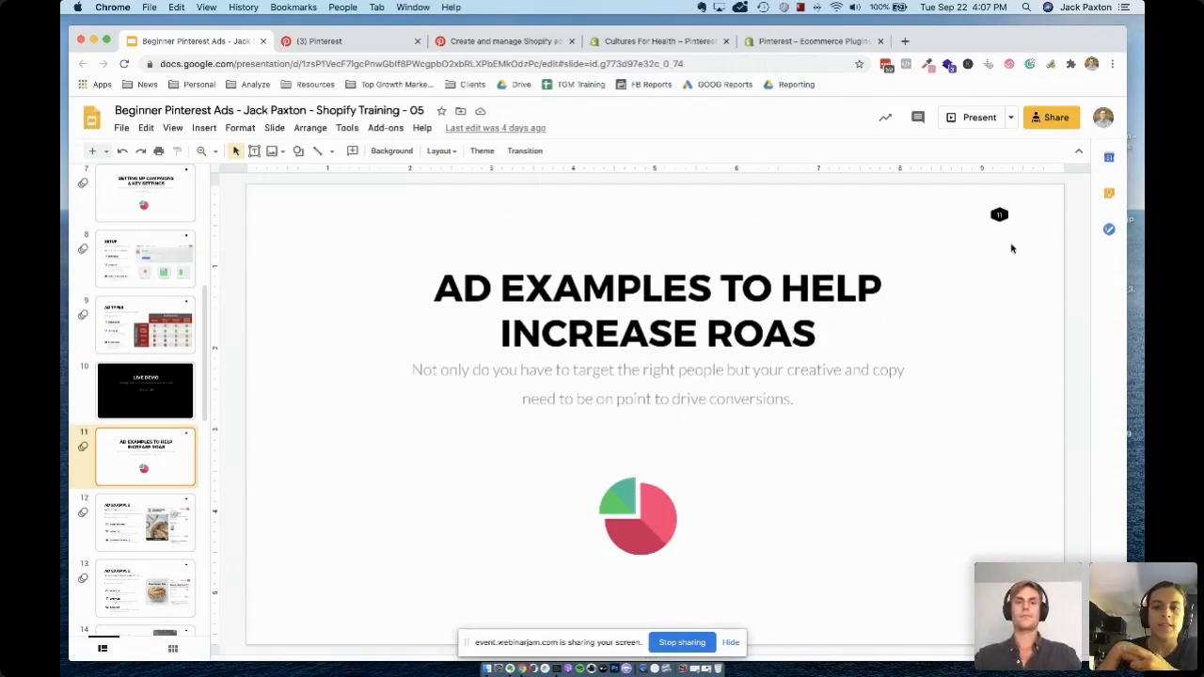
pyautogui.click(416, 41)
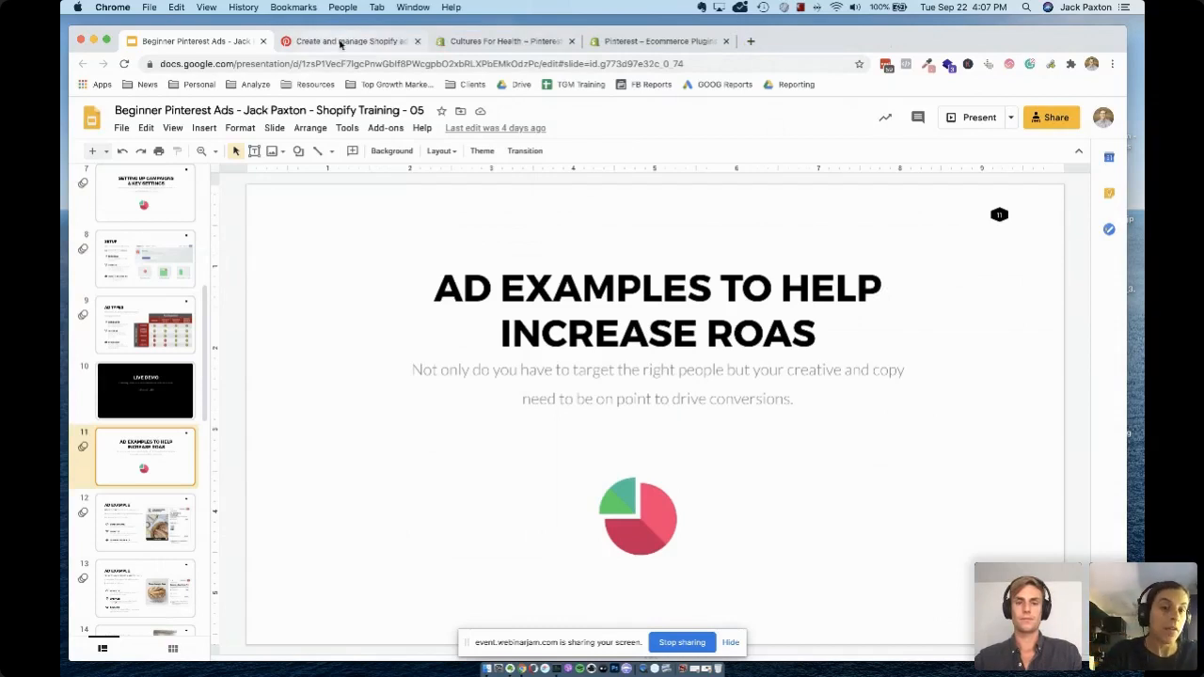